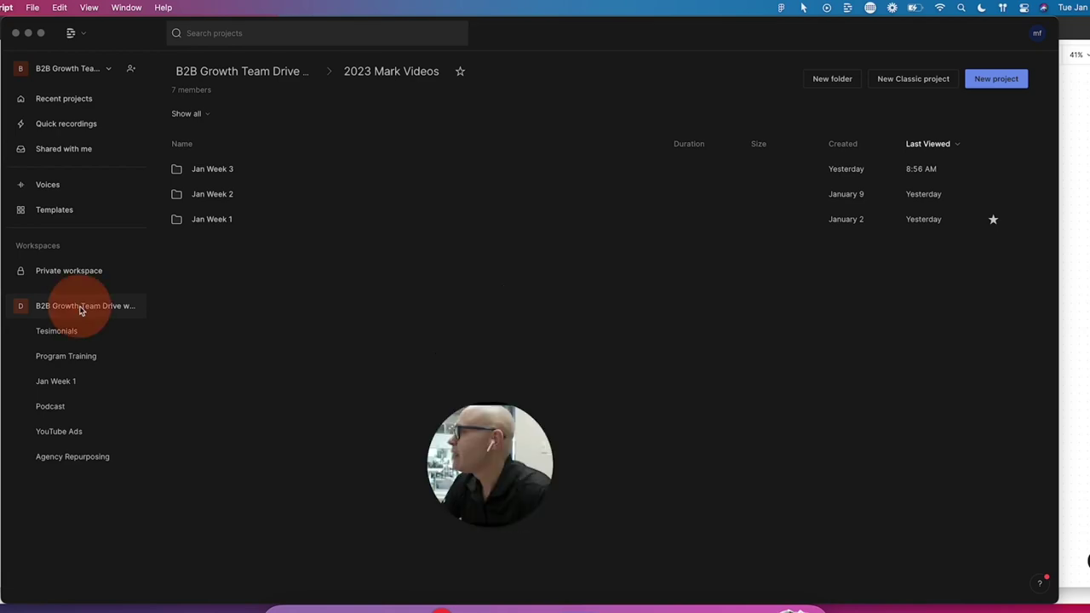
Switch to the Mem outline in Chrome and replace LinkedIn with Square in the Part 2 heading.
left_click(513, 607)
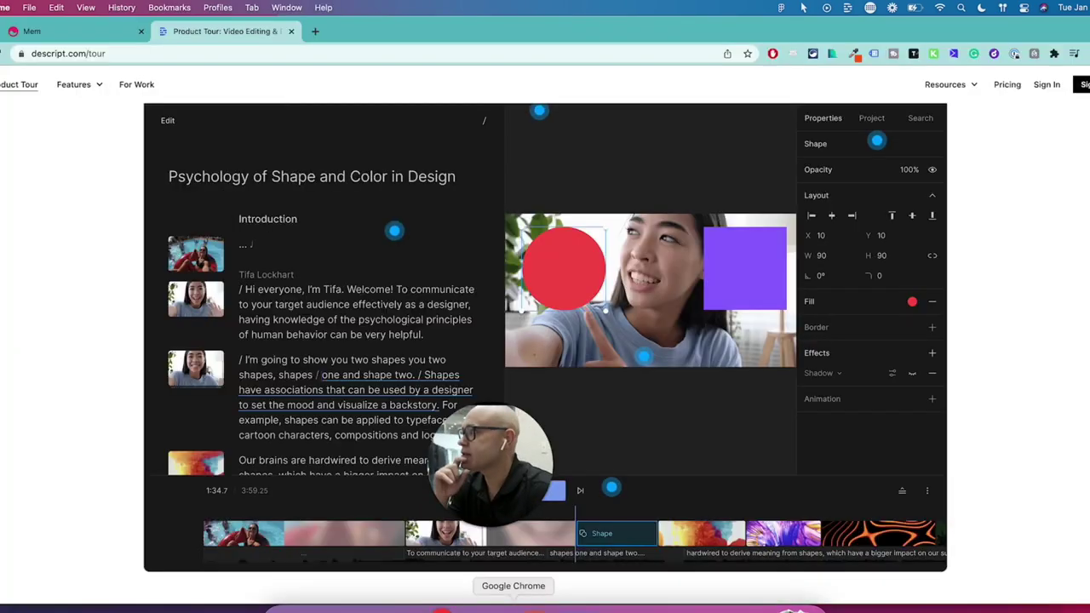
left_click(93, 31)
left_click_drag(343, 209, 165, 209)
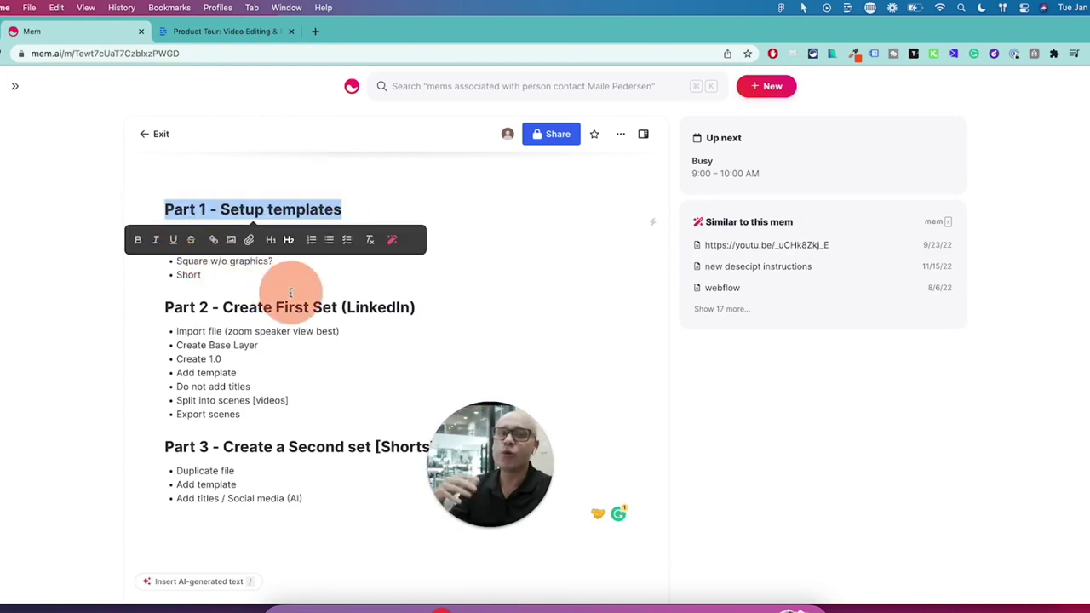
left_click(415, 308)
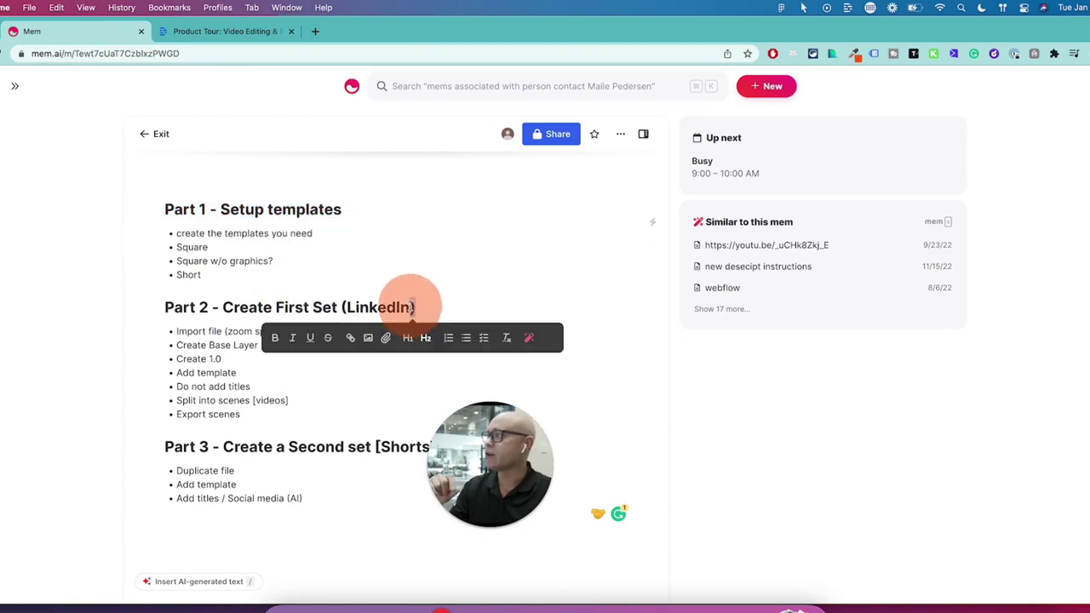
left_click(420, 305)
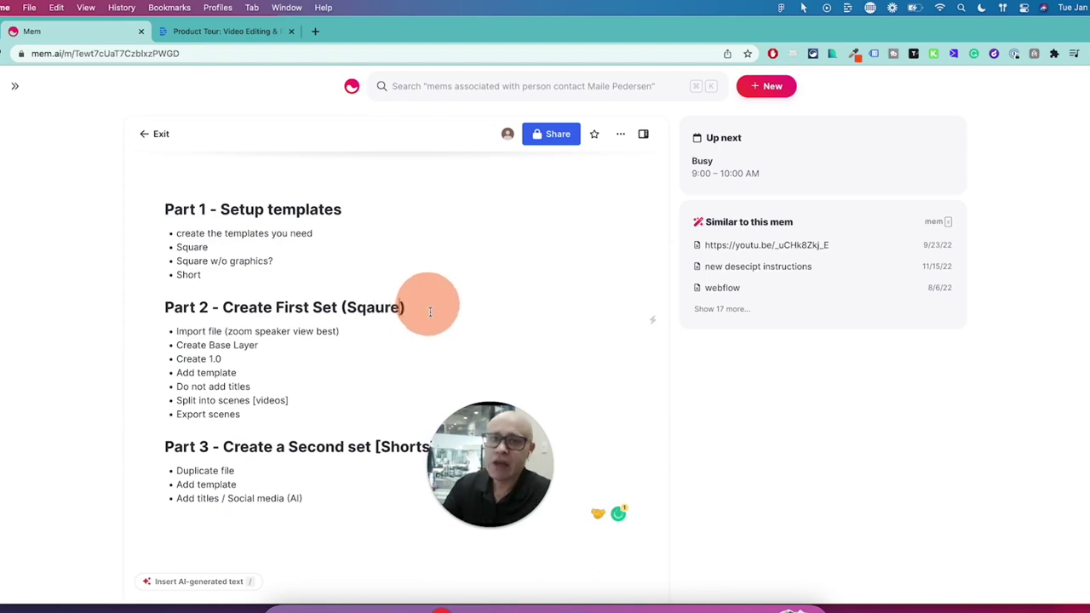
scroll(404, 365, "down", 2)
scroll(403, 368, "down", 1)
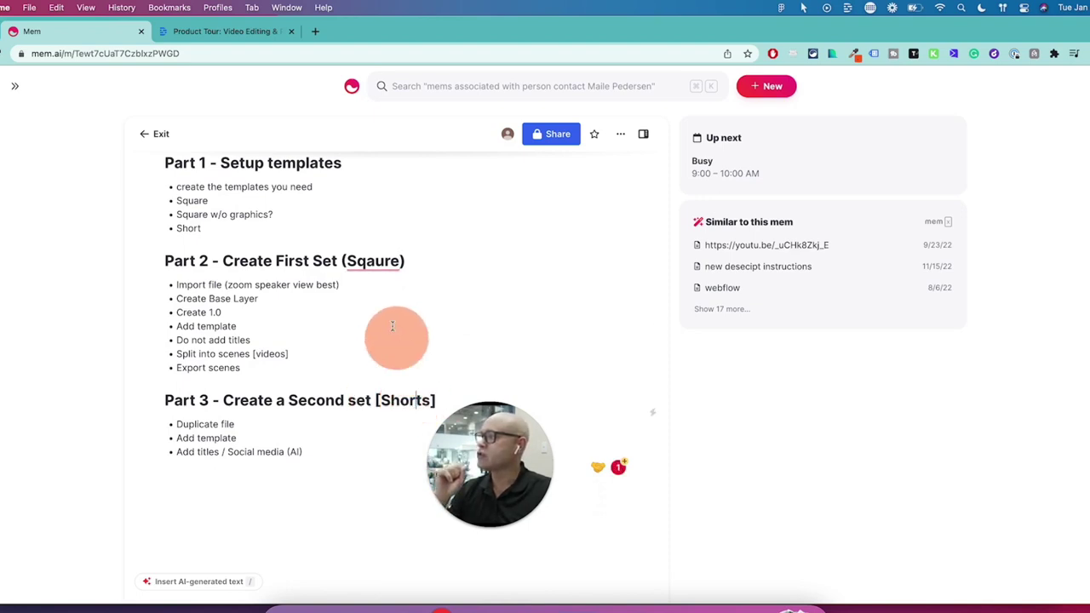
left_click(373, 263)
left_click(365, 285)
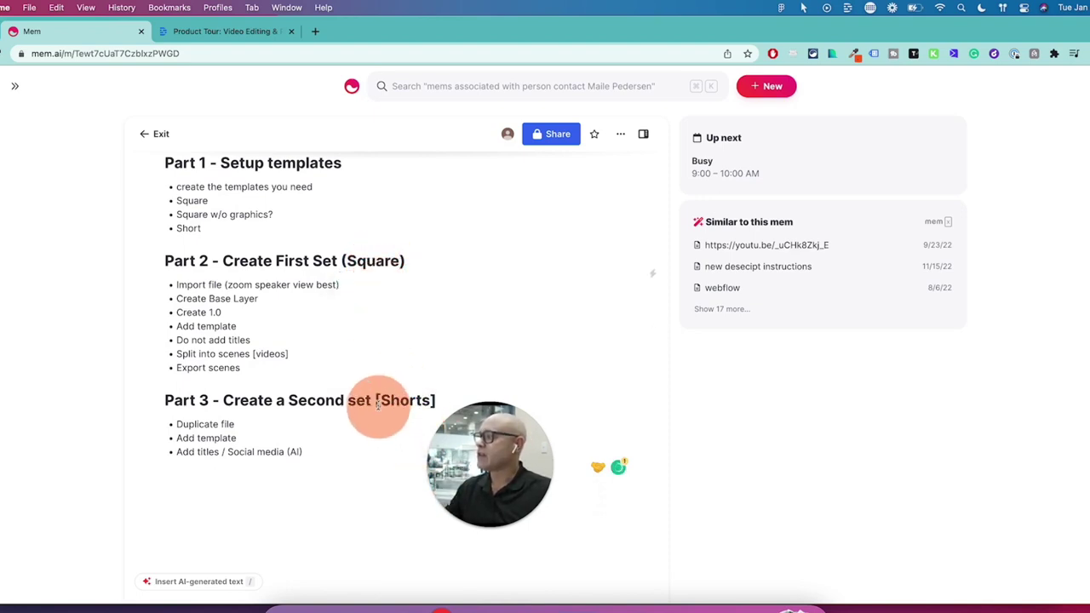
Switch to Descript and create a new template with an empty composition titled Aquare.
left_click_drag(376, 404, 435, 410)
left_click(207, 31)
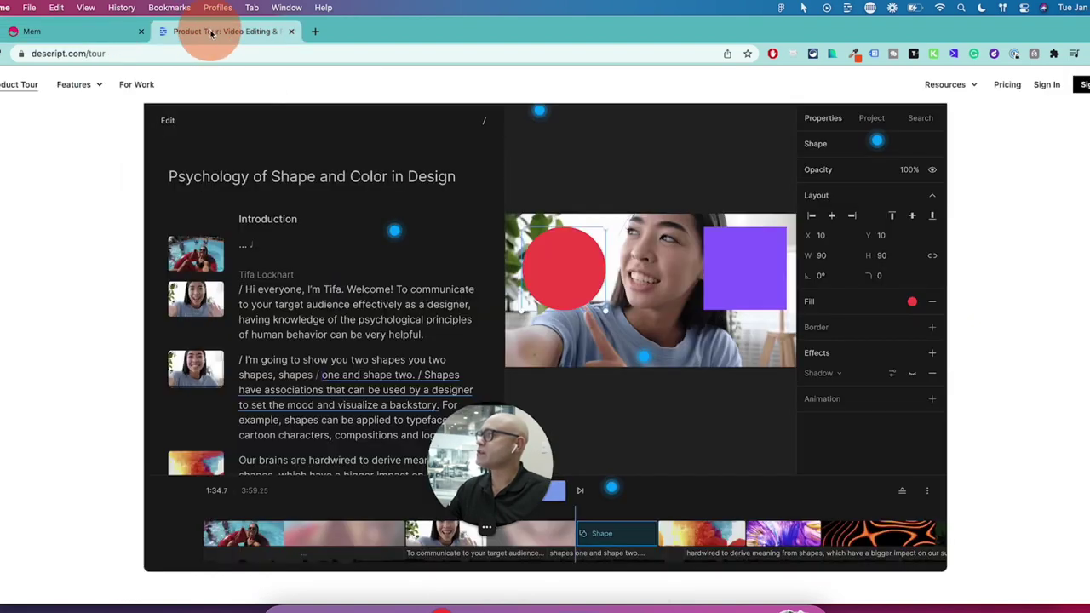
left_click(578, 601)
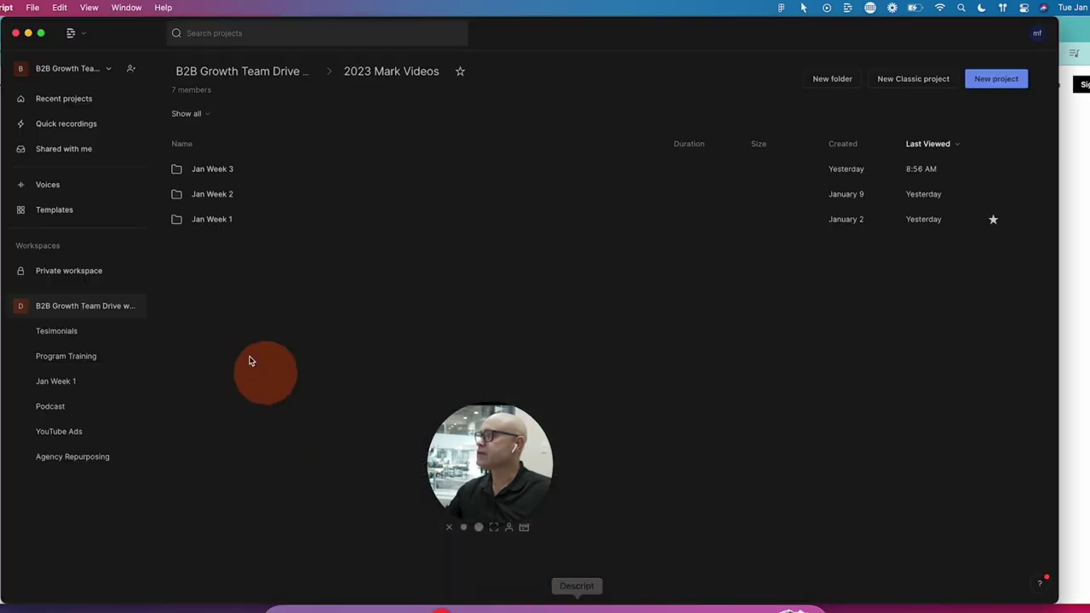
left_click(68, 214)
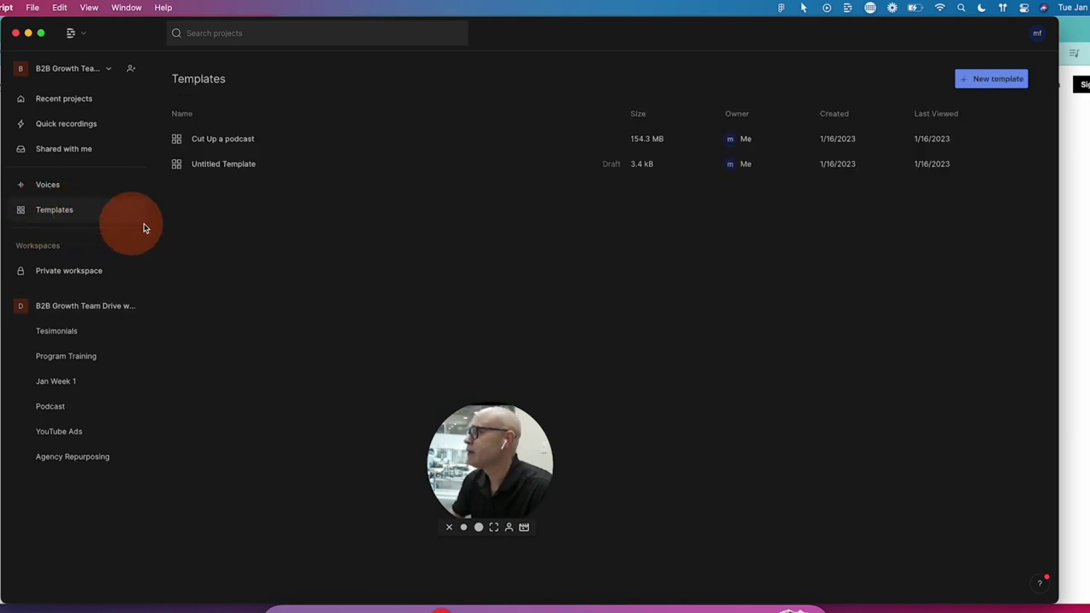
left_click(978, 81)
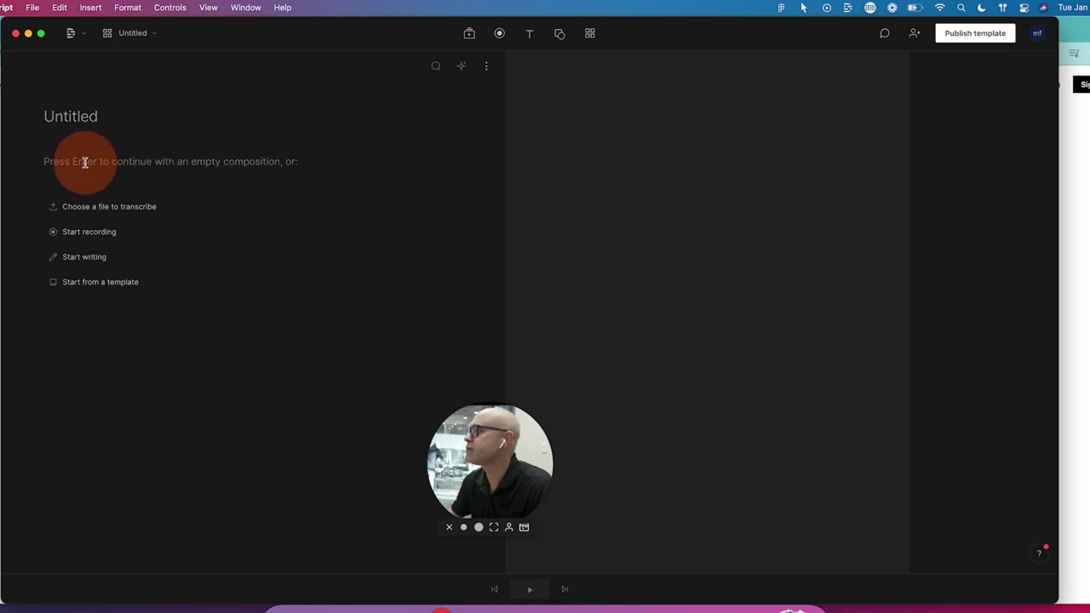
key("Return")
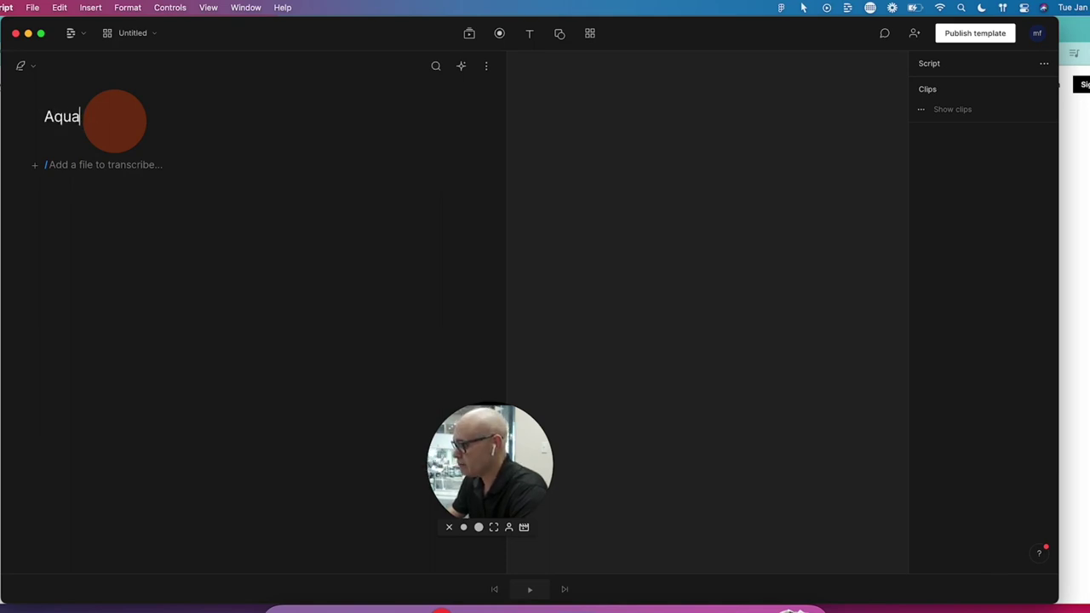
left_click(60, 168)
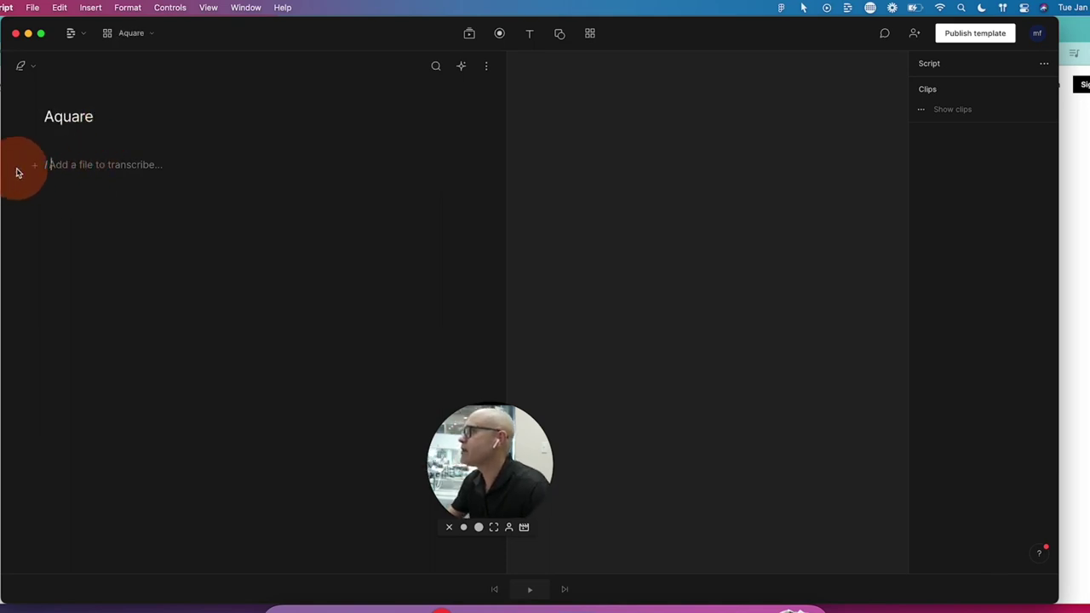
Add the recording from Finder's Desktop folder to the script for transcription and retitle the composition Square.
left_click(302, 580)
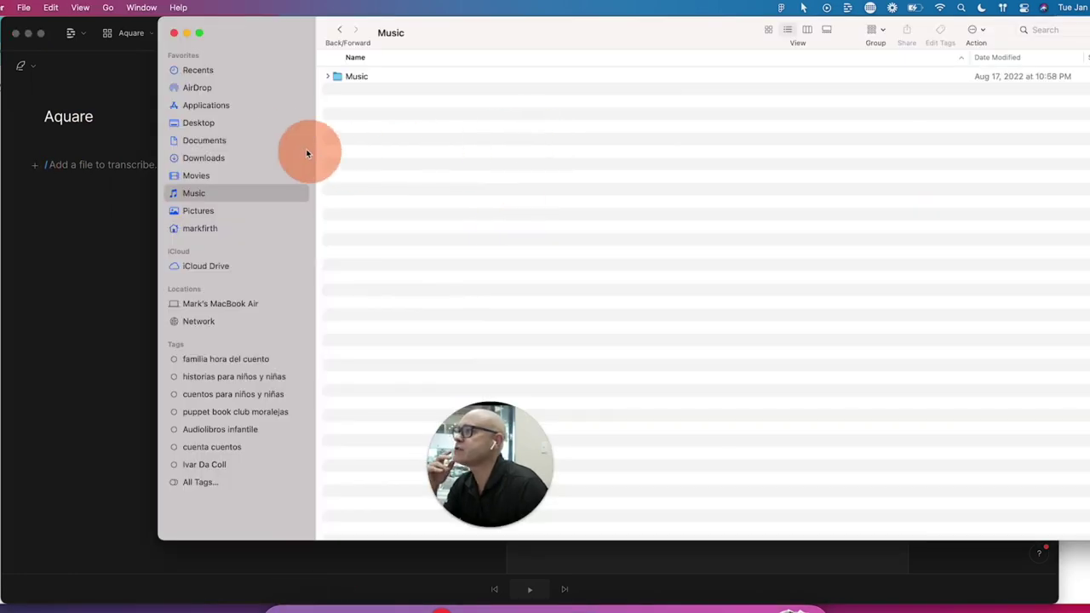
left_click(215, 125)
left_click_drag(399, 128, 96, 171)
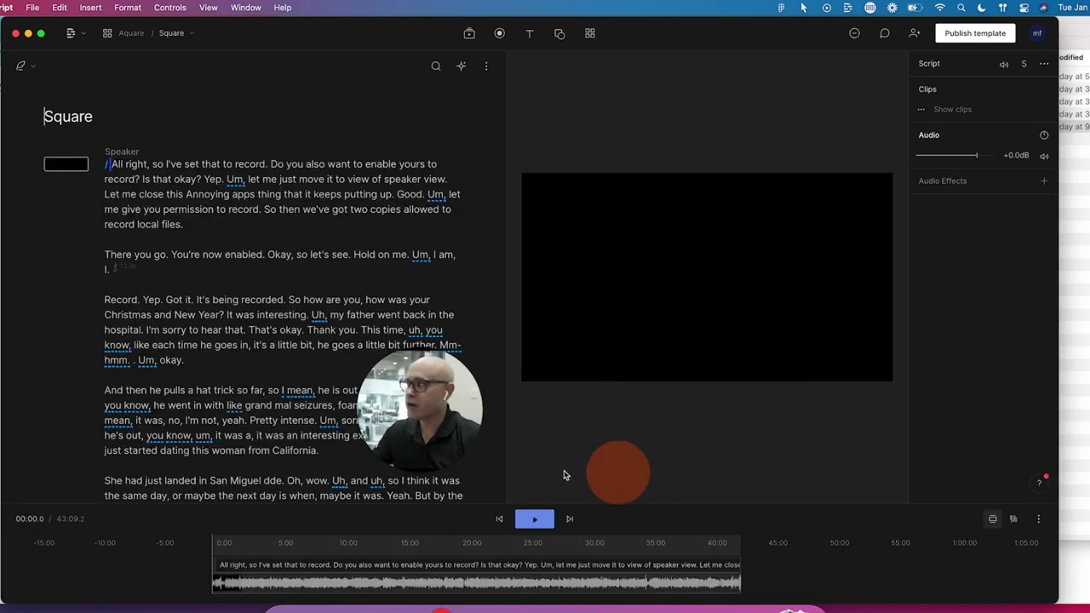
Move the playhead to the "It's being recorded" passage and change the composition's video format to Square.
left_click_drag(120, 164, 246, 287)
left_click(241, 300)
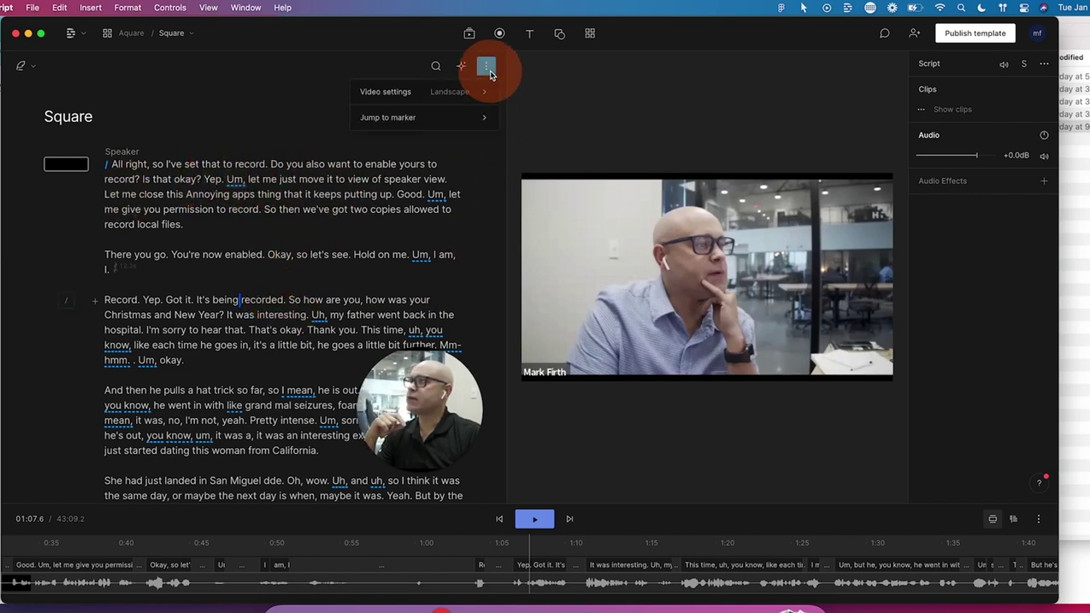
mouse_move(414, 92)
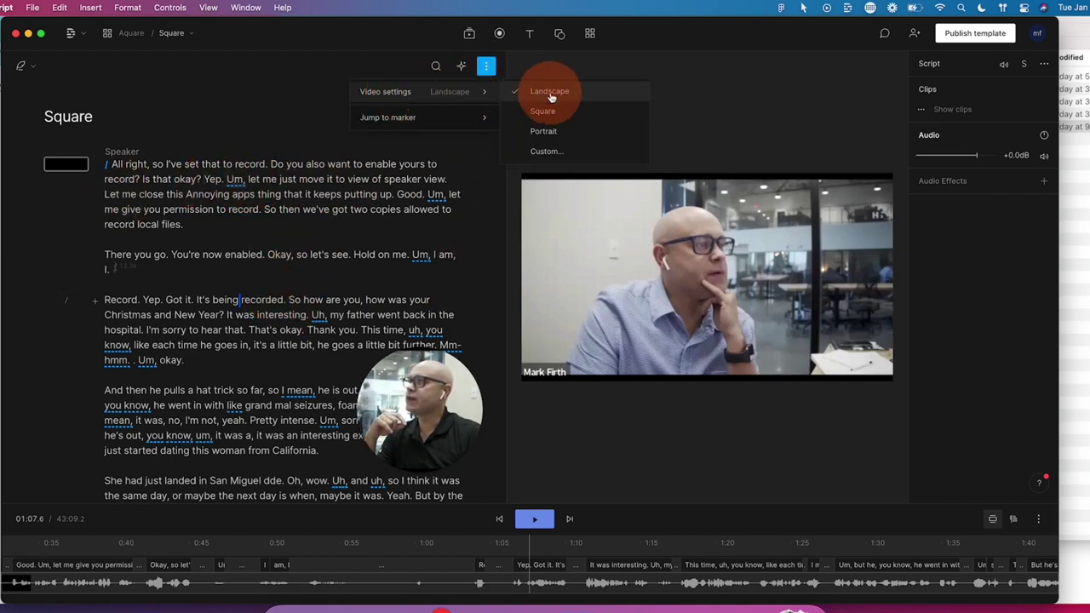
left_click(554, 119)
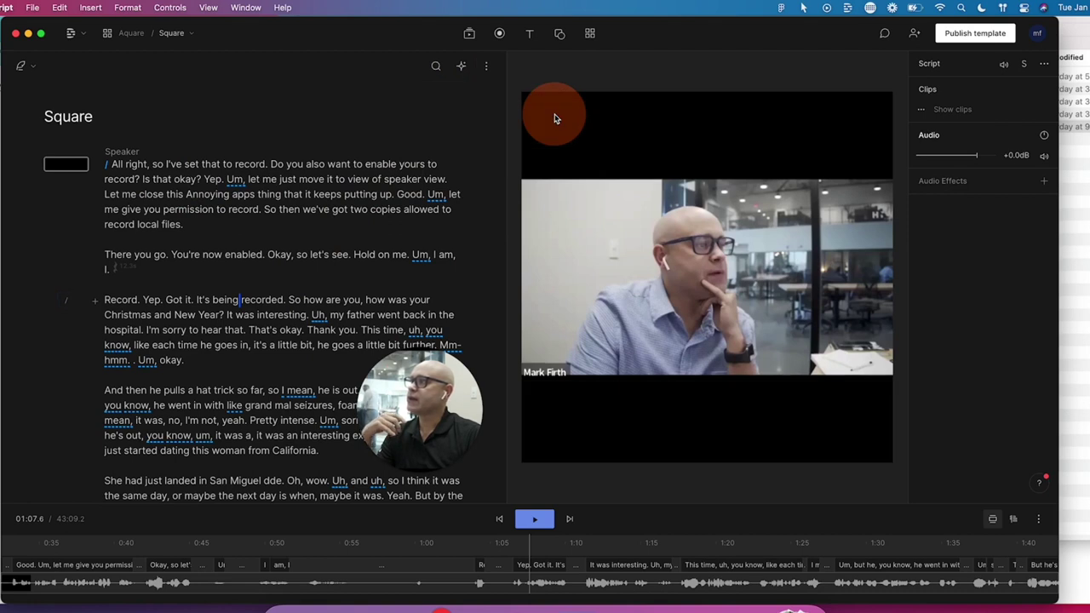
Enlarge the video and recentre it on the square canvas so both speakers are framed, and retitle the composition Square [Borders].
left_click(632, 204)
left_click_drag(624, 229, 592, 204)
left_click_drag(862, 354, 951, 394)
left_click(229, 314)
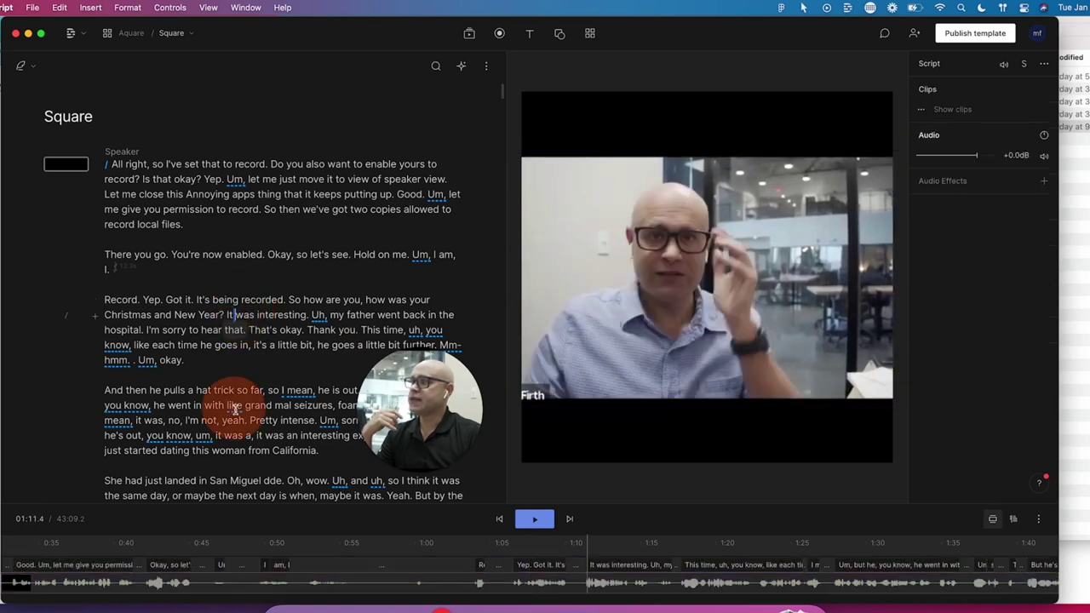
left_click(236, 408)
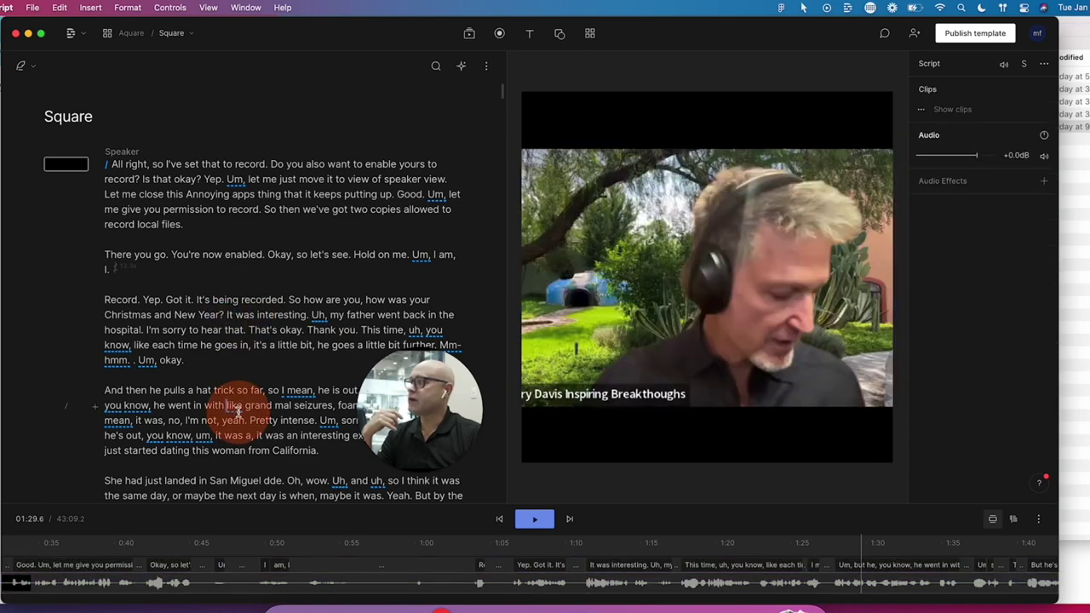
left_click(238, 480)
left_click_drag(676, 336, 661, 332)
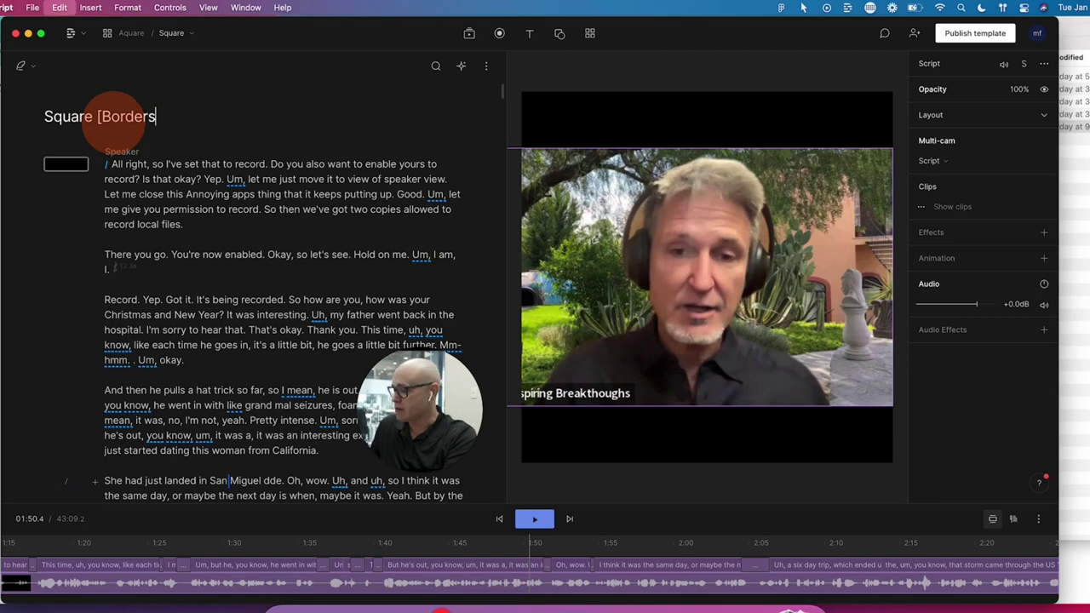
Add a white rectangle and shape it into a full-width border band covering the area above the video.
left_click(559, 33)
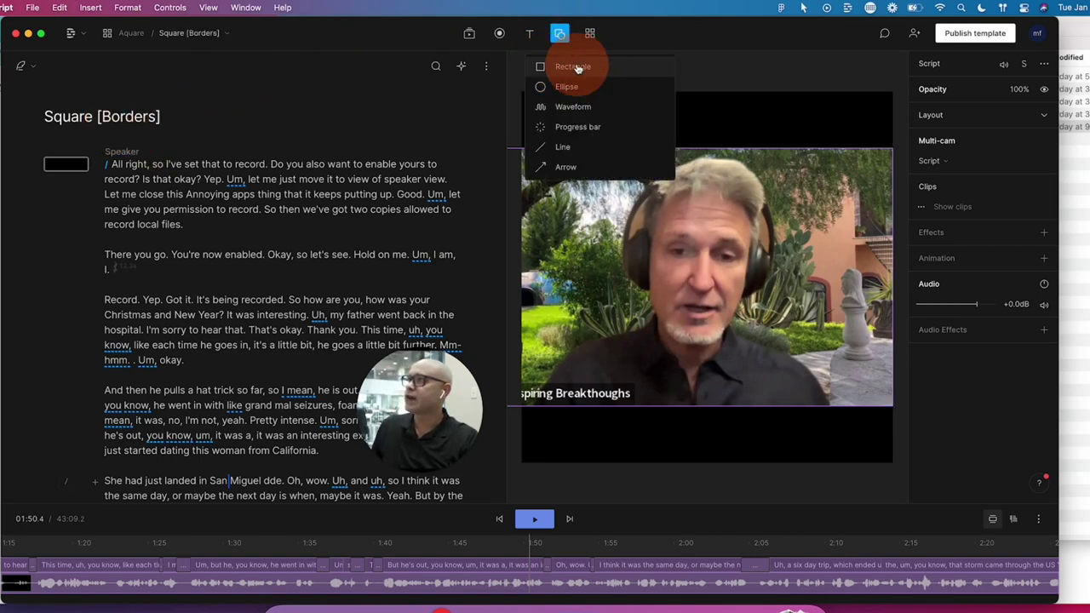
left_click(572, 68)
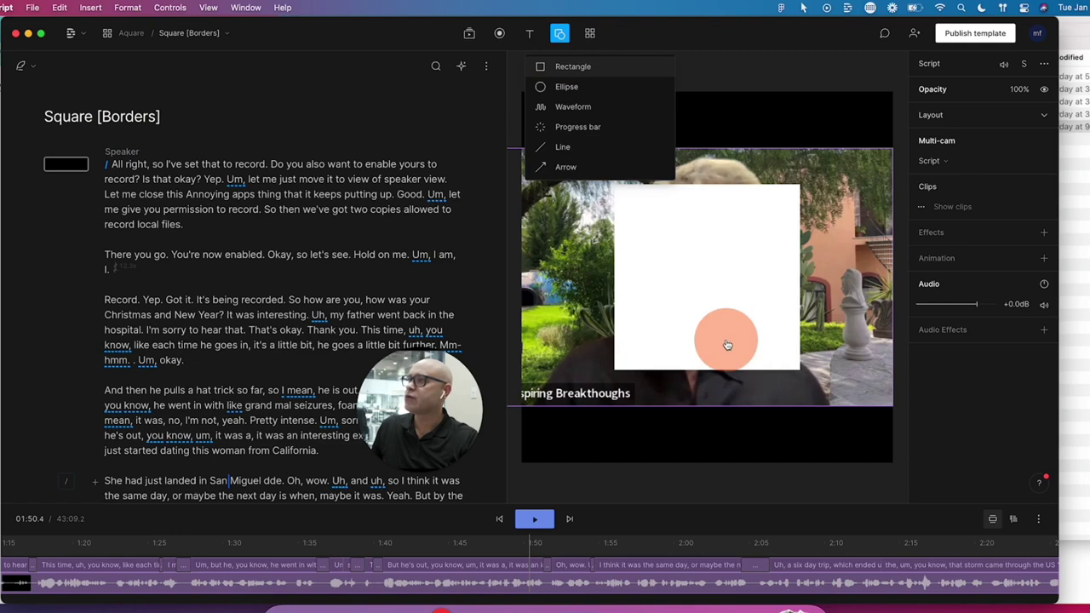
left_click(645, 216)
left_click_drag(658, 246, 670, 200)
left_click(635, 265)
left_click_drag(624, 273, 887, 132)
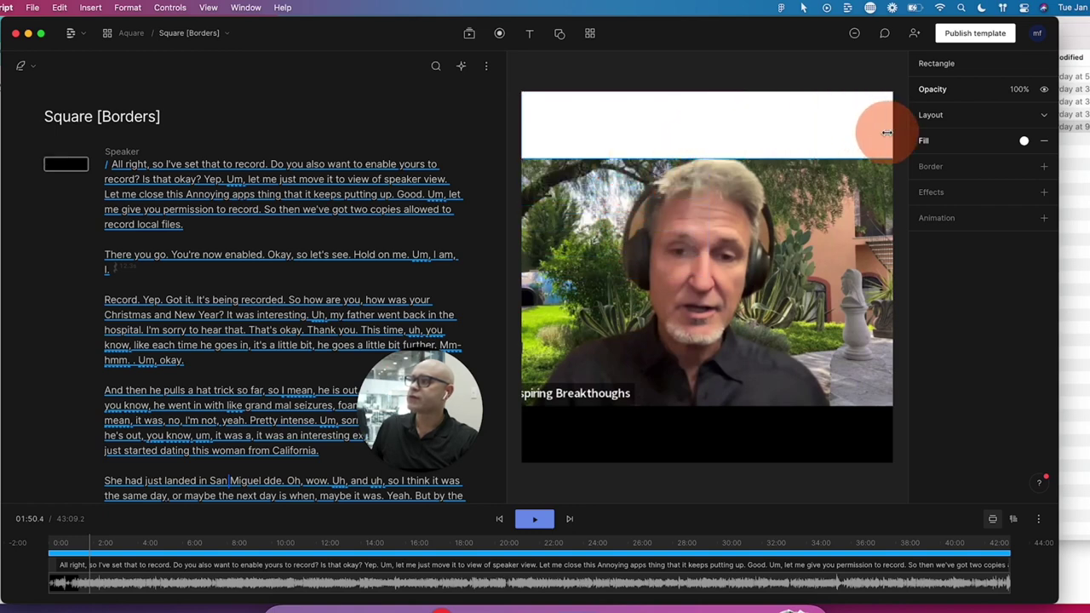
Add a second white rectangle and stretch it into a full-width border band along the canvas's lower edge.
left_click(491, 40)
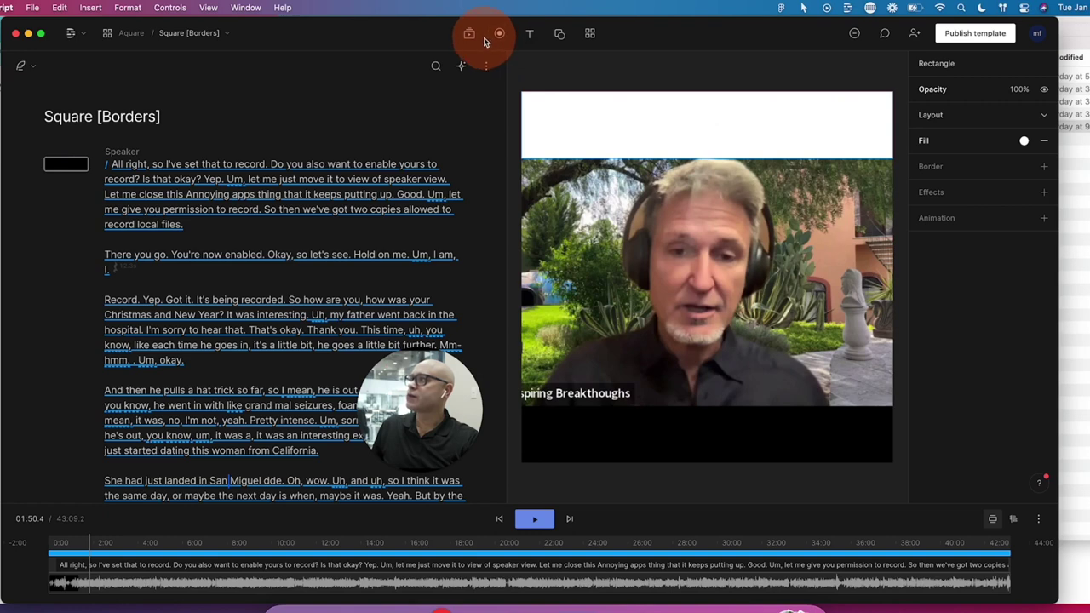
left_click(560, 34)
left_click(559, 66)
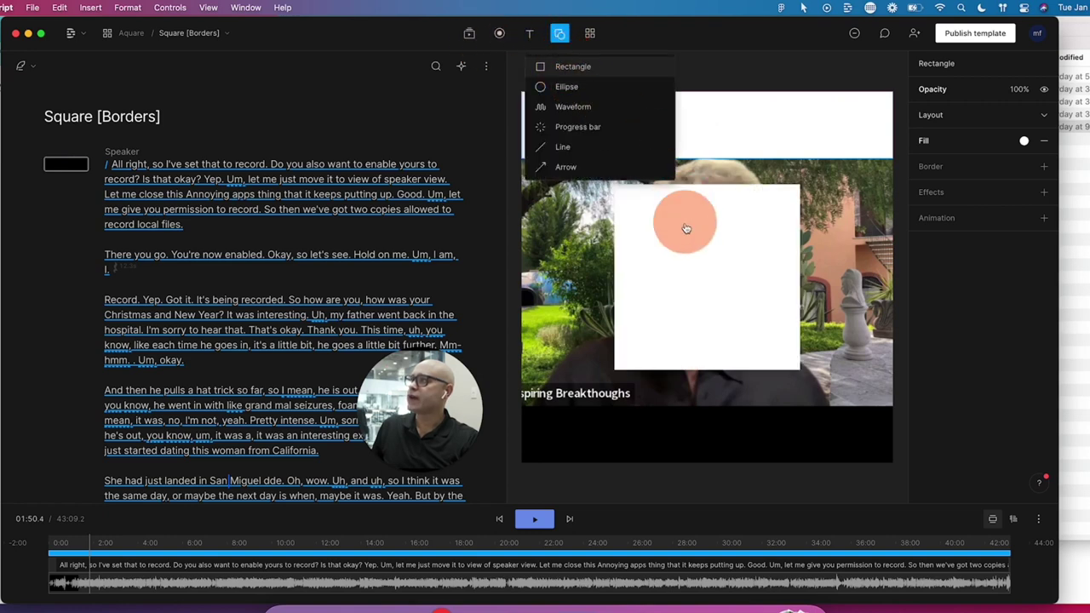
left_click(686, 228)
left_click_drag(692, 188, 605, 403)
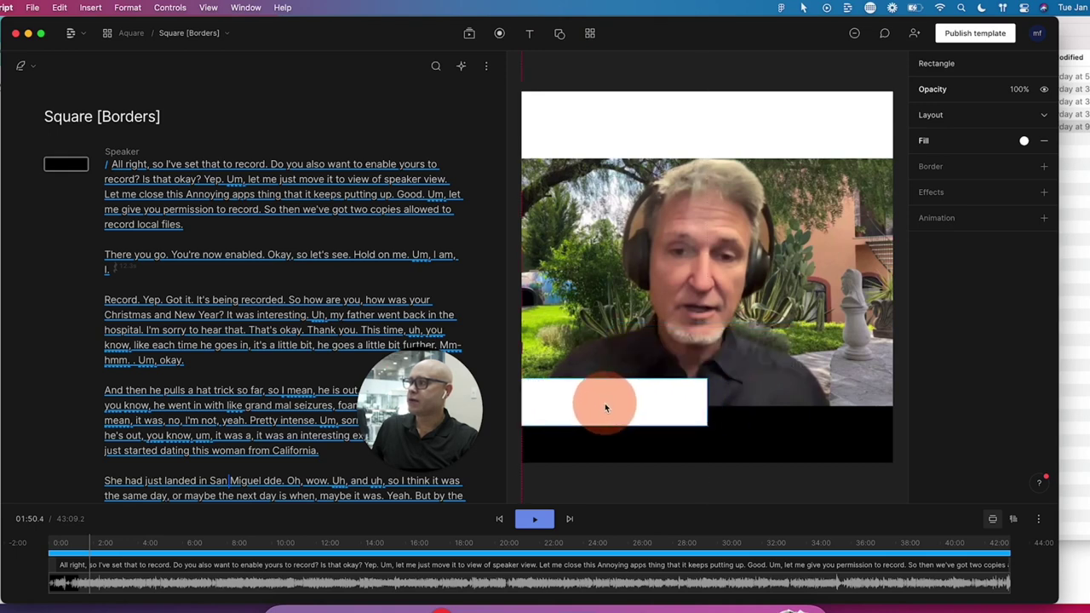
left_click_drag(706, 426, 893, 474)
left_click_drag(761, 419, 761, 429)
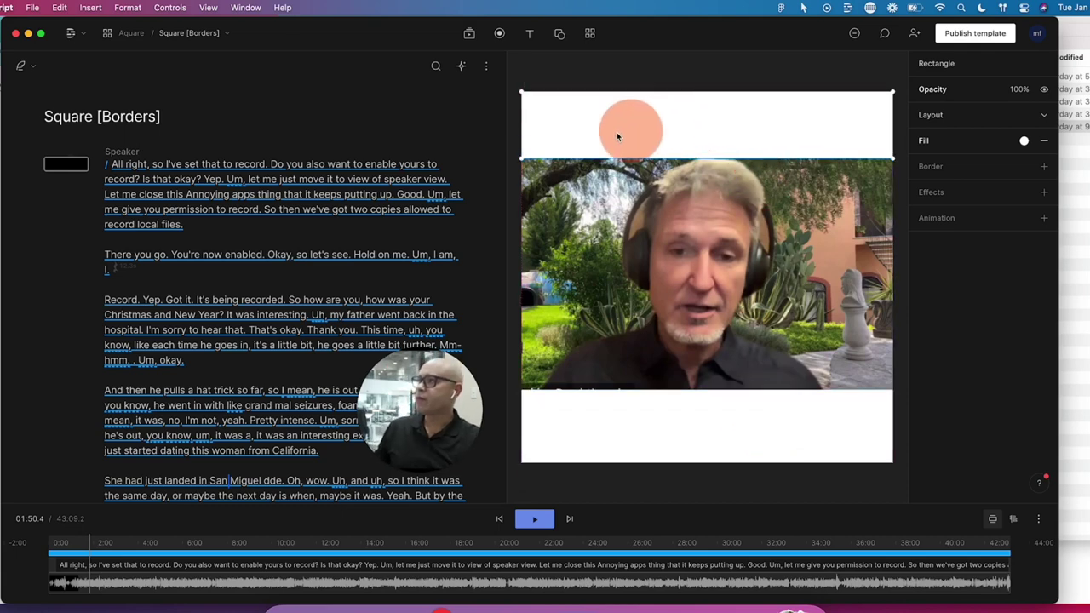
Add a Title text over the video and set its fill to black (000000) at 40% opacity.
left_click(529, 33)
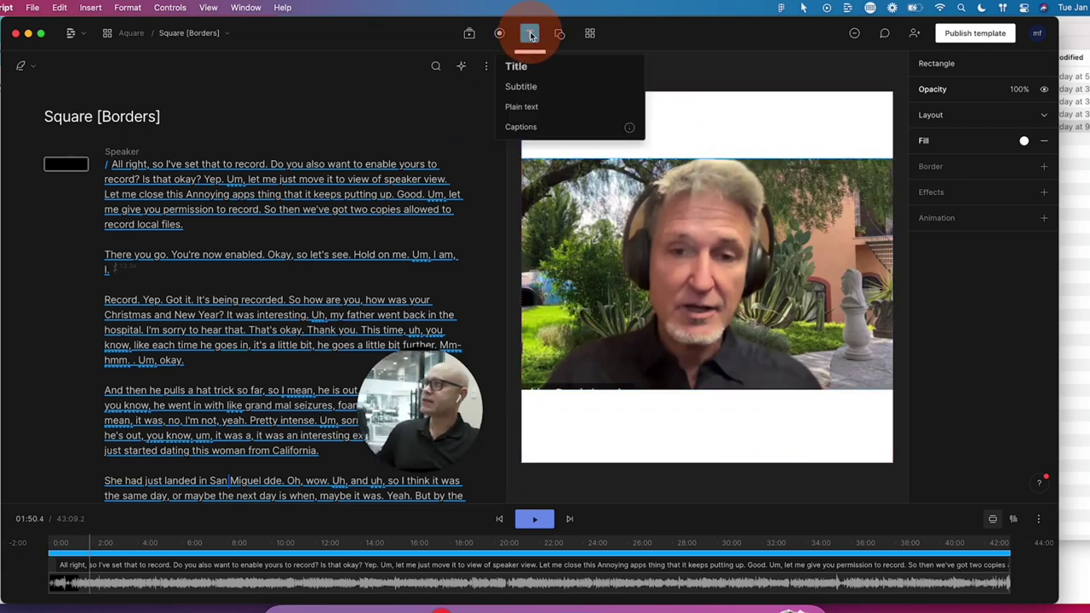
left_click(517, 68)
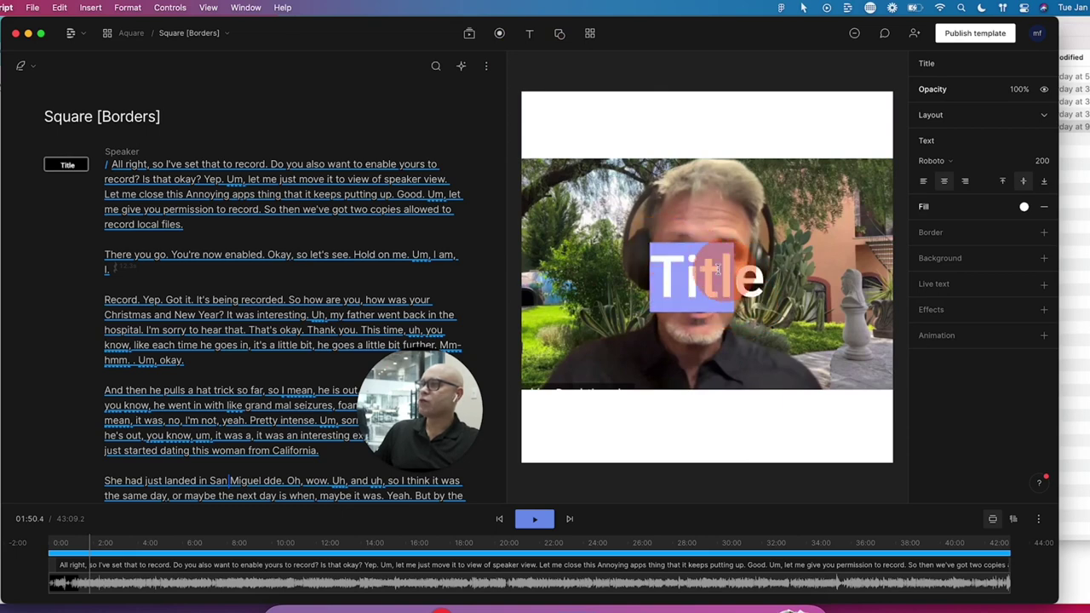
left_click(730, 279)
left_click_drag(720, 278, 701, 279)
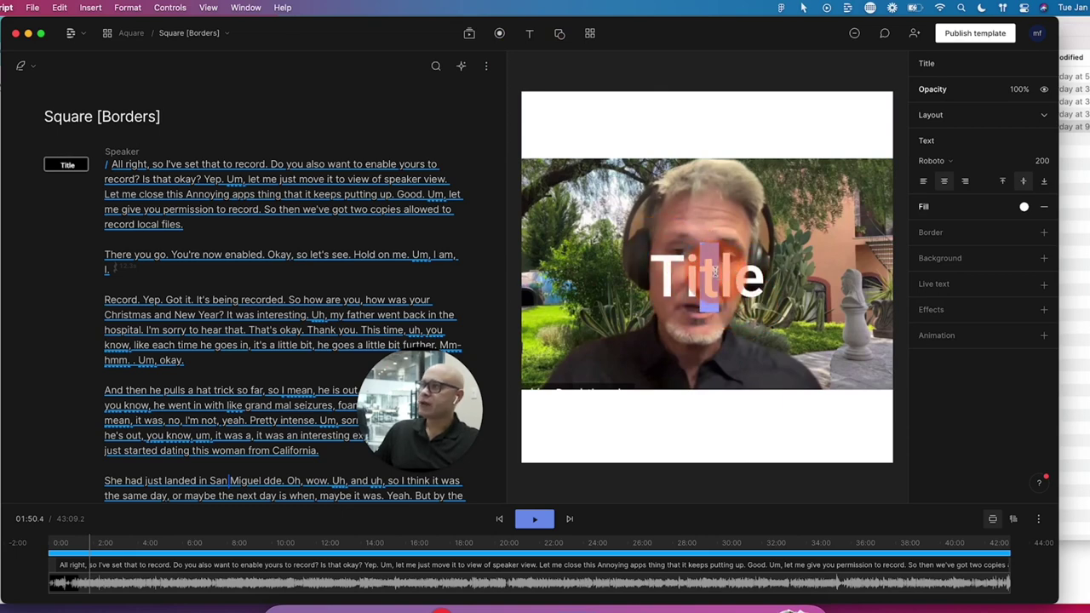
left_click(720, 285)
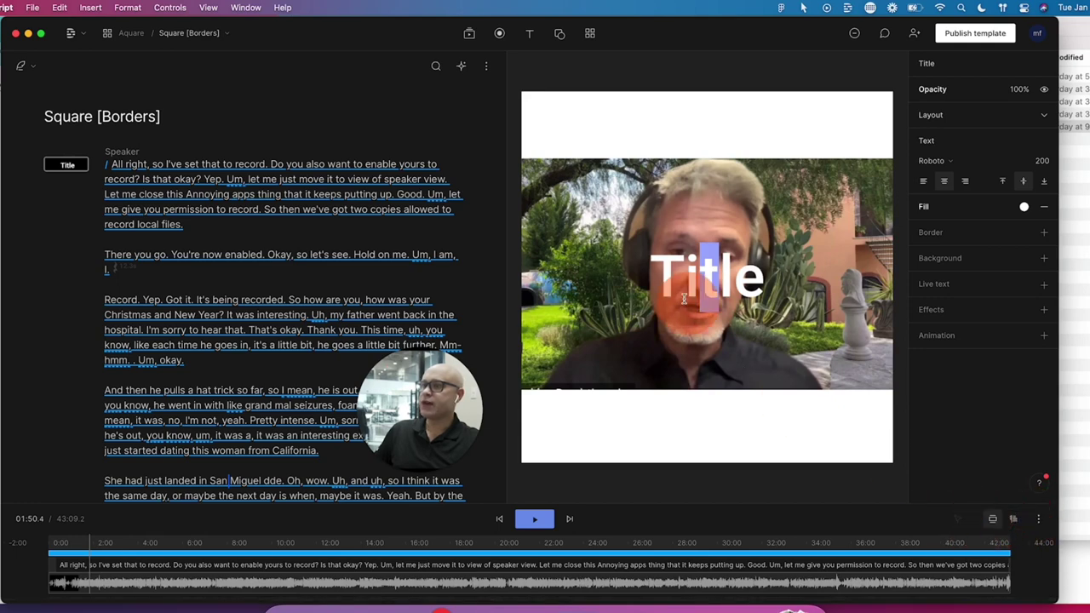
left_click_drag(763, 281, 662, 272)
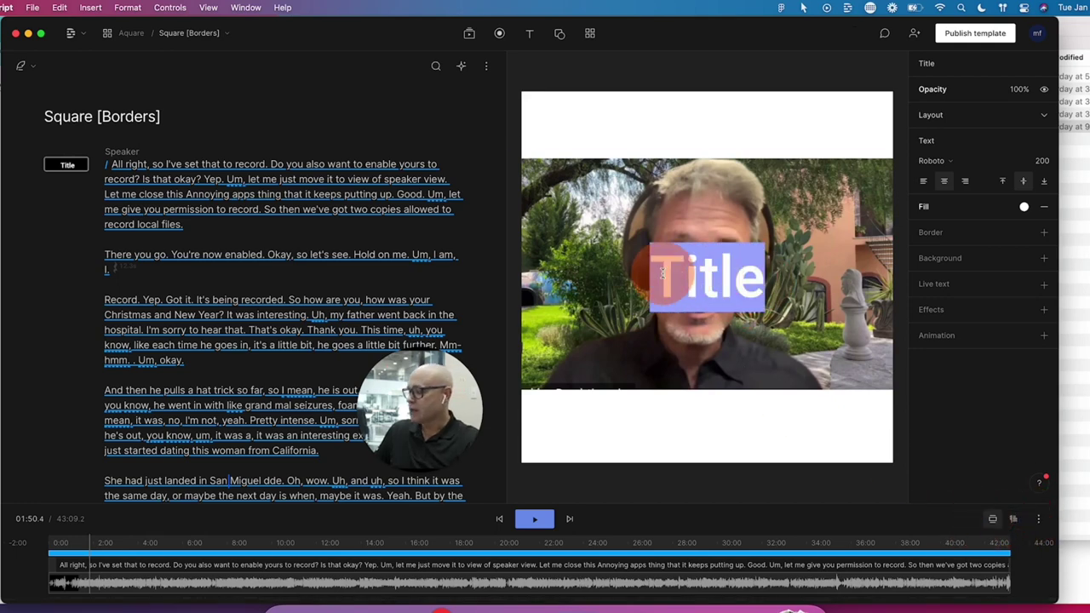
left_click(1024, 206)
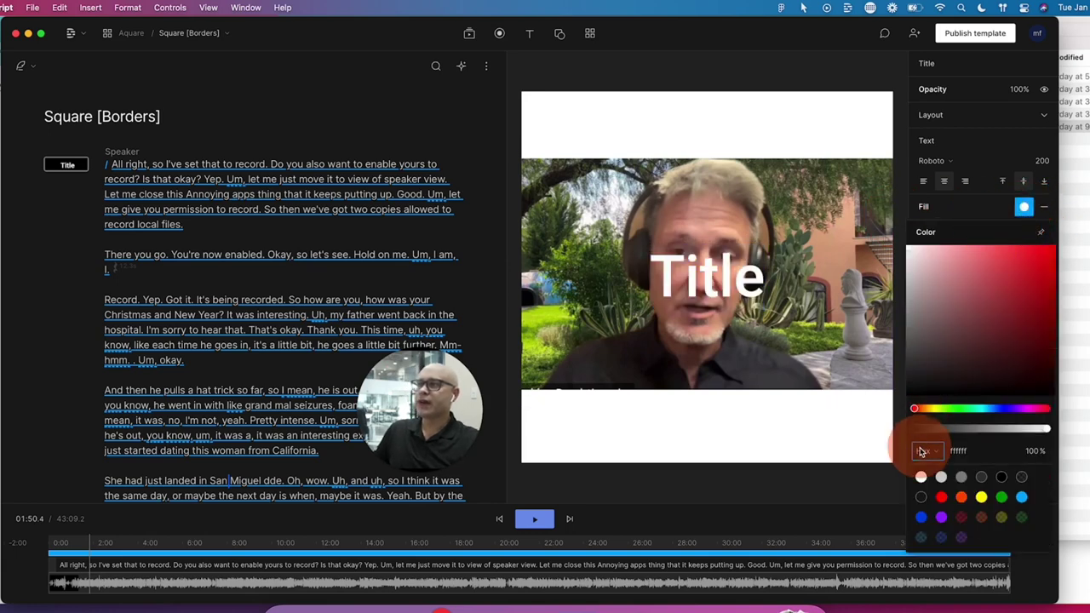
left_click(921, 497)
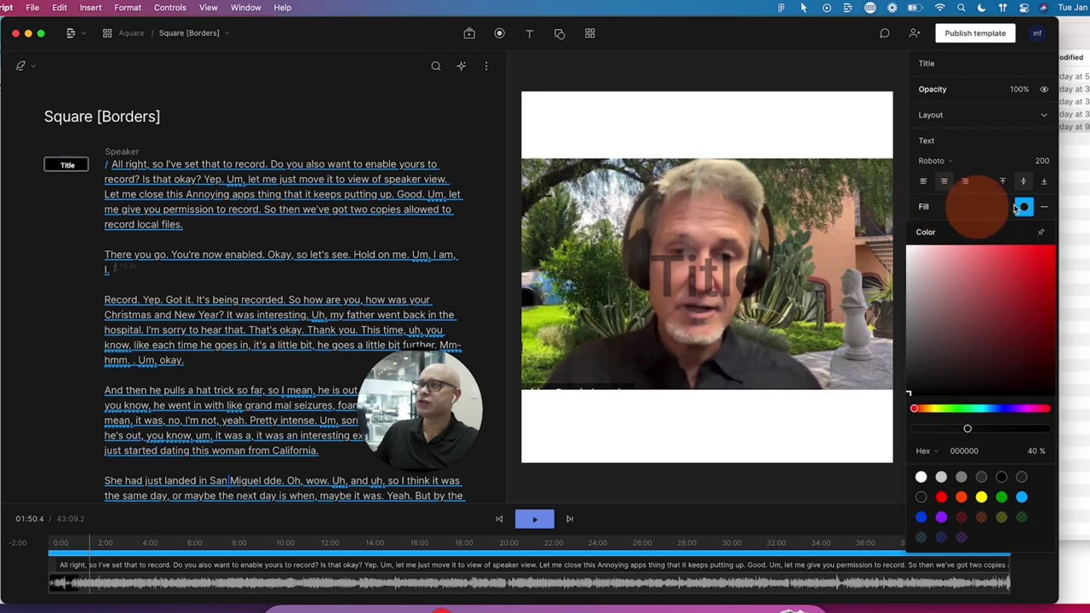
left_click(697, 275)
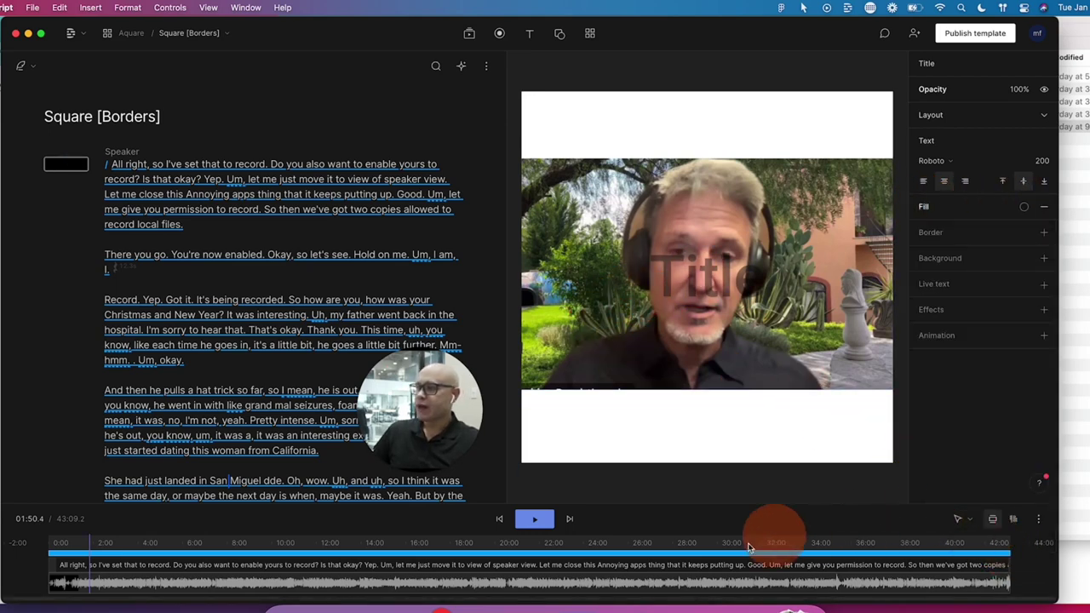
Show the separate layer tracks in the timeline and enlarge the timeline area so each layer is readable.
left_click(1016, 525)
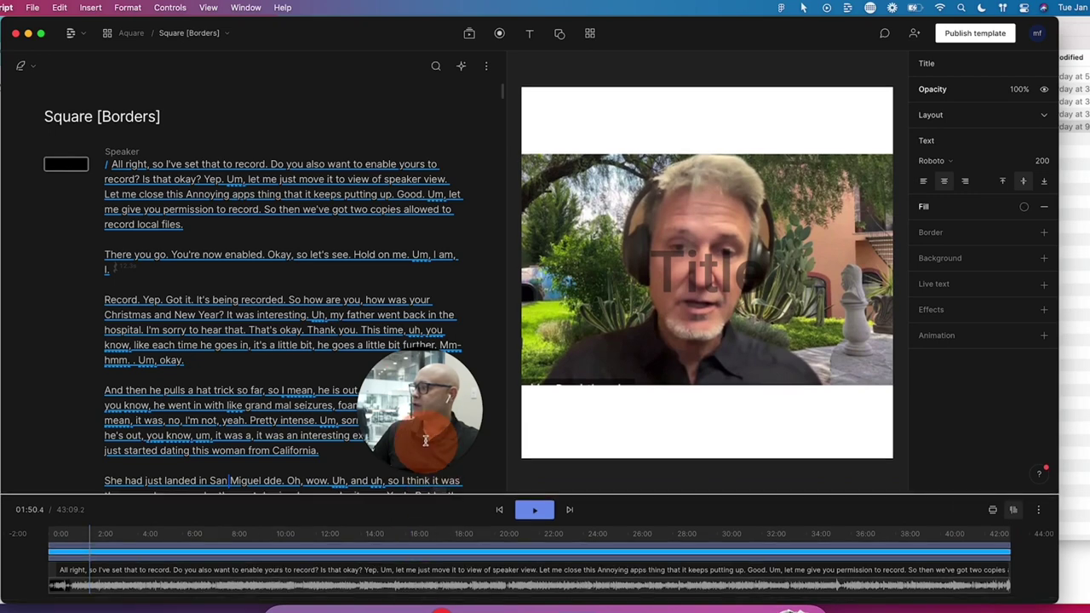
left_click(432, 482)
left_click_drag(432, 484, 754, 258)
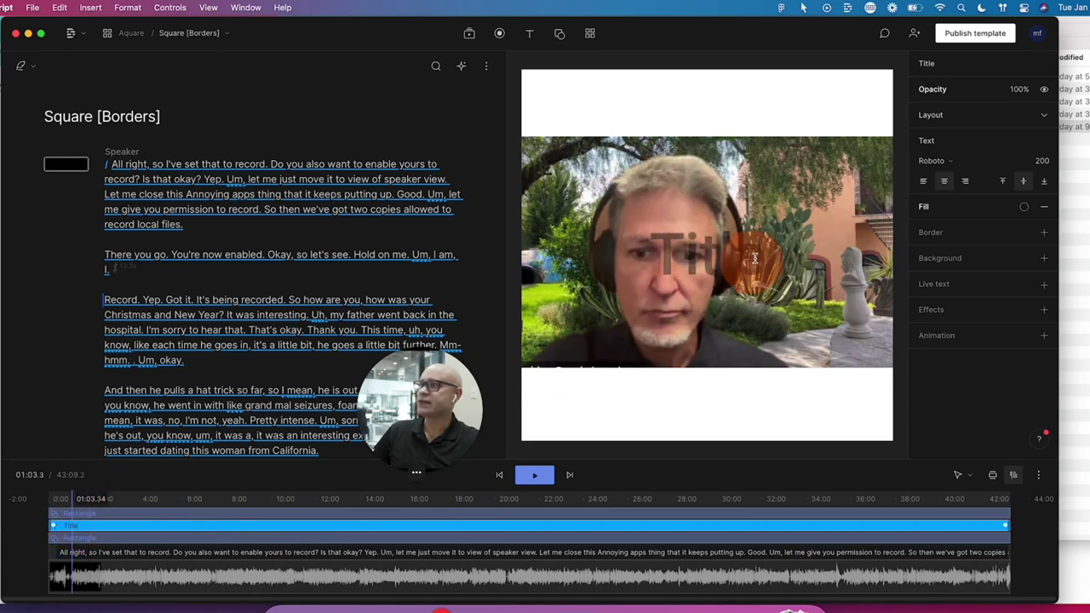
With the Select tool, move the Title onto the upper white border and reposition the video to centre the speaker.
left_click(973, 475)
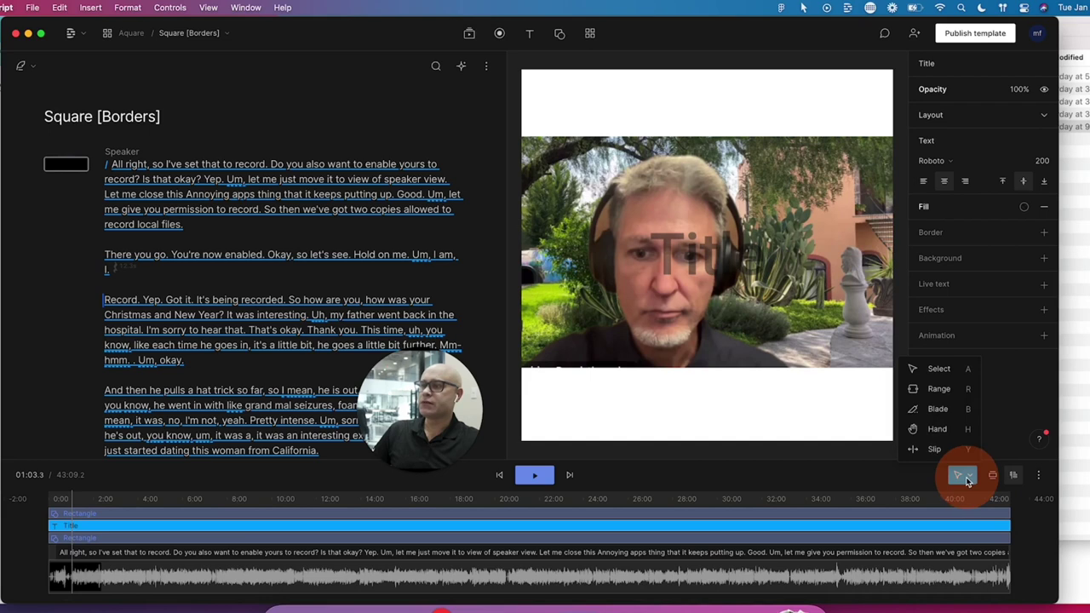
left_click(934, 364)
left_click_drag(802, 317, 750, 374)
left_click_drag(709, 243, 695, 124)
left_click_drag(713, 285, 782, 171)
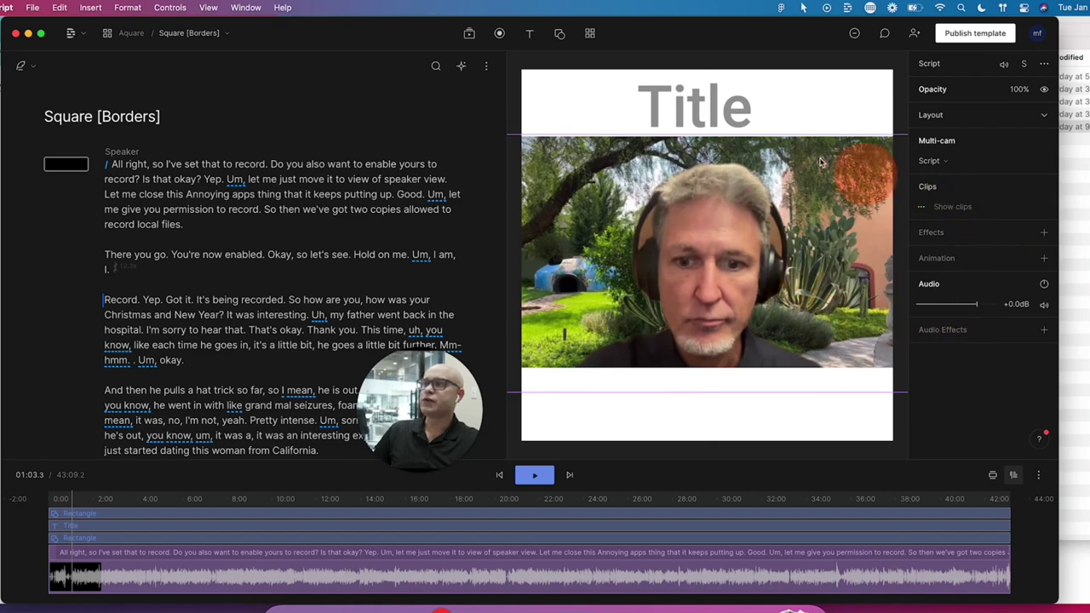
Set the Title text's fill opacity to 100%.
left_click(720, 123)
left_click(162, 522)
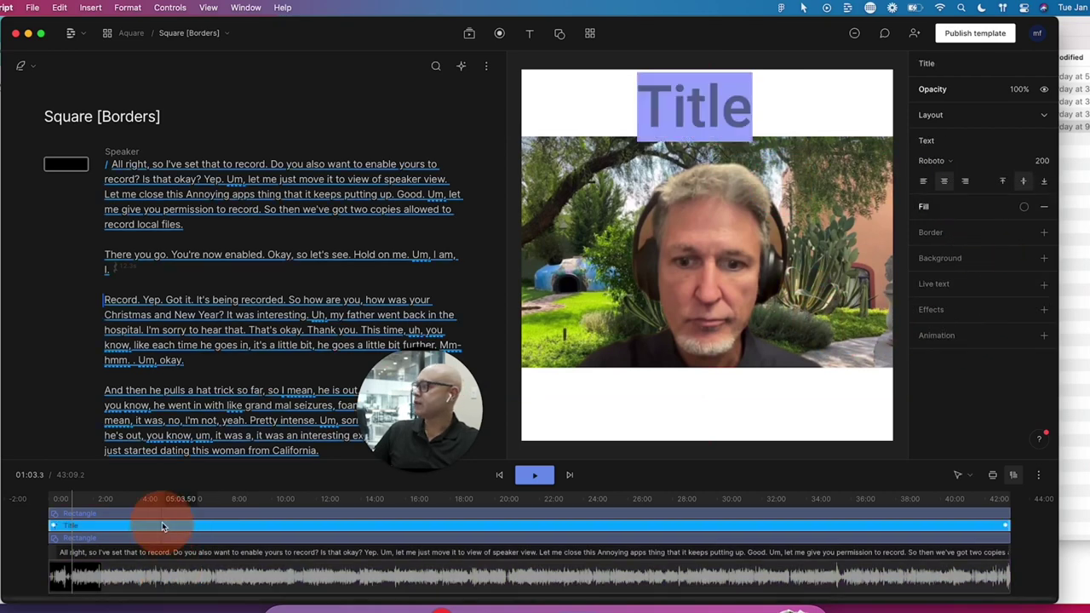
left_click(1026, 208)
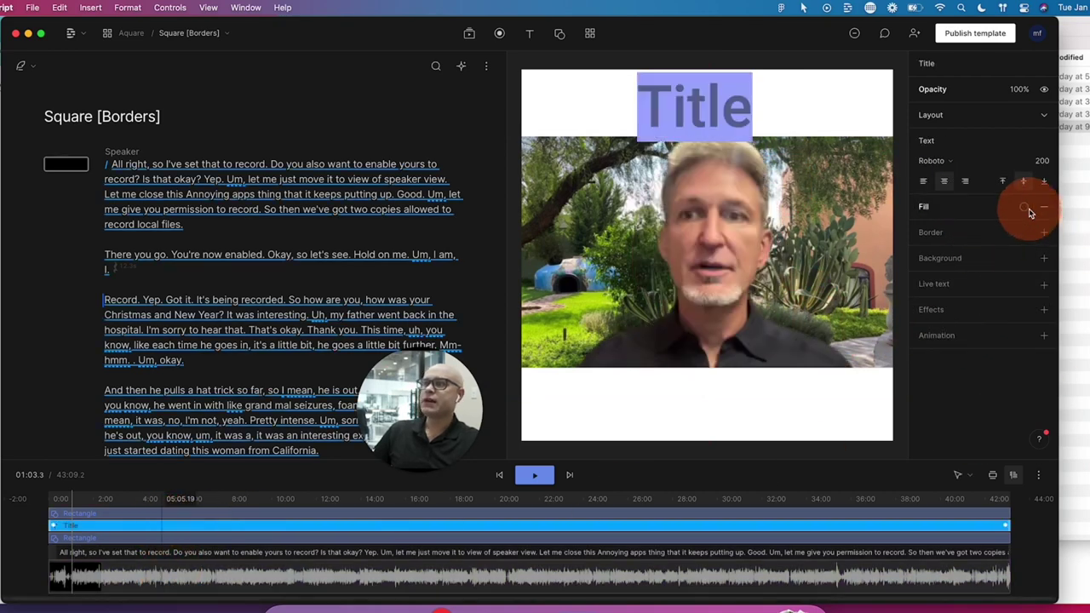
left_click(1024, 208)
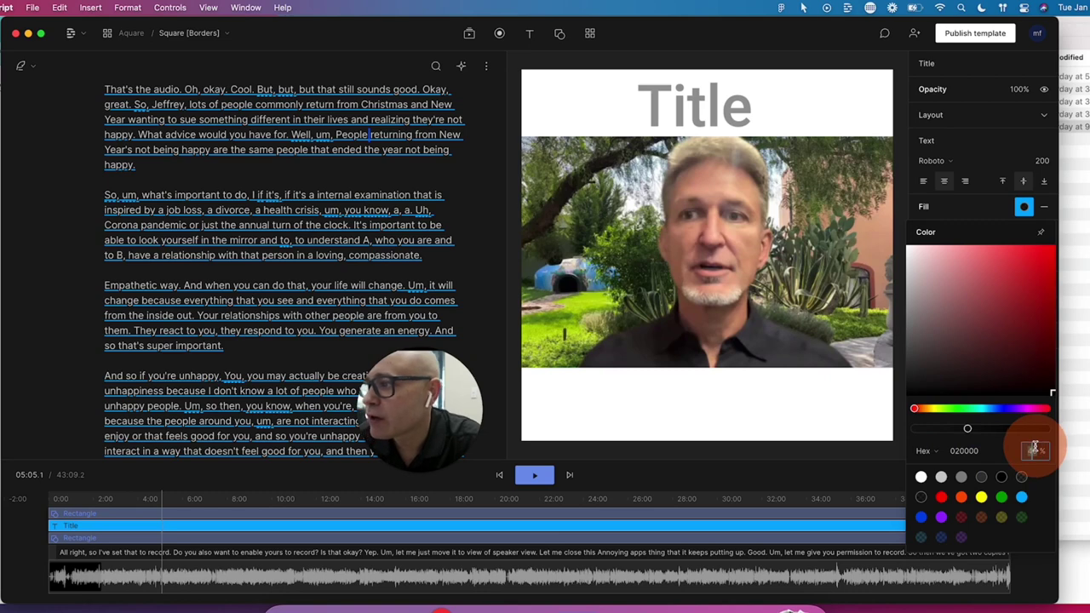
type("100")
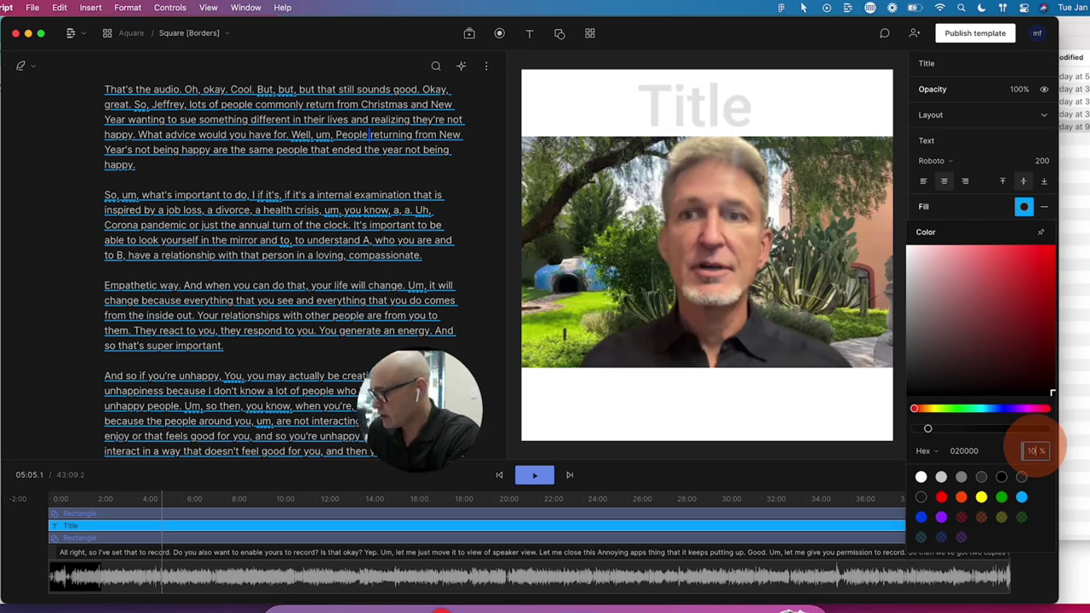
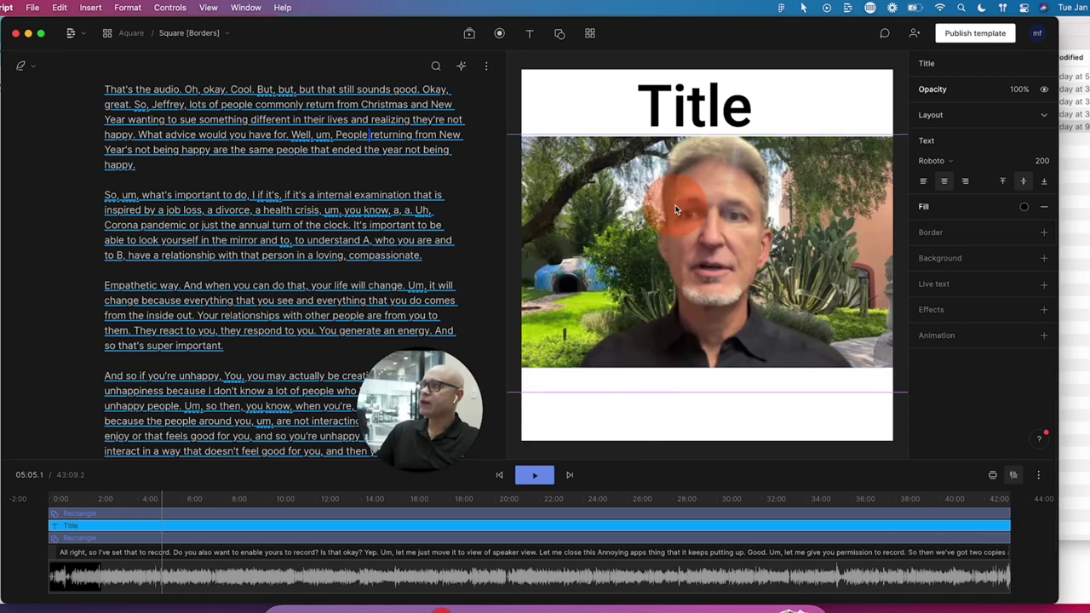
Add a Captions text layer and move it down into the lower white border.
left_click(529, 36)
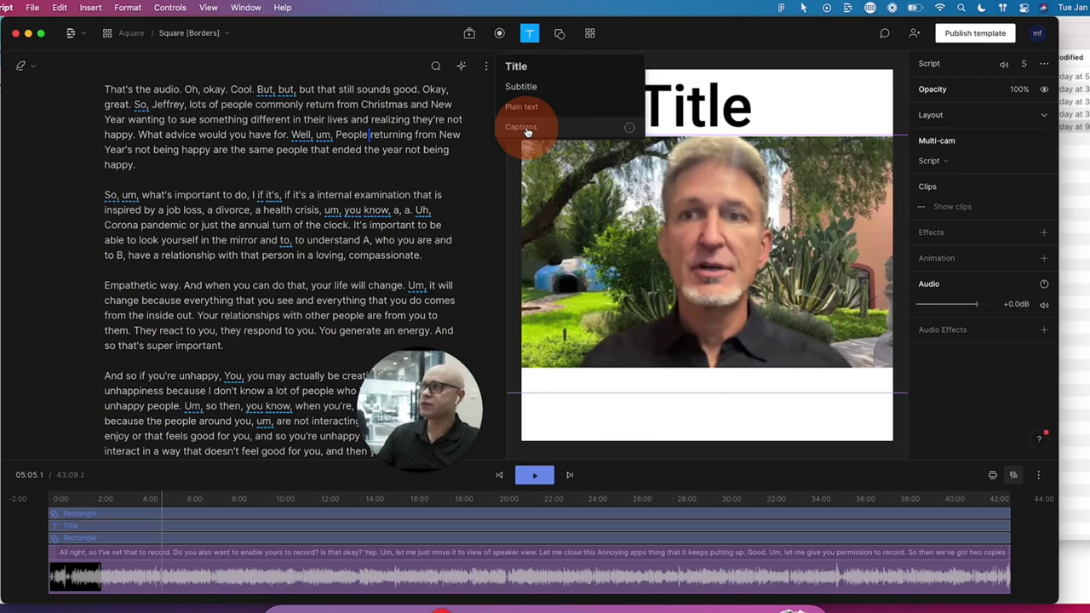
left_click(531, 128)
left_click(684, 392)
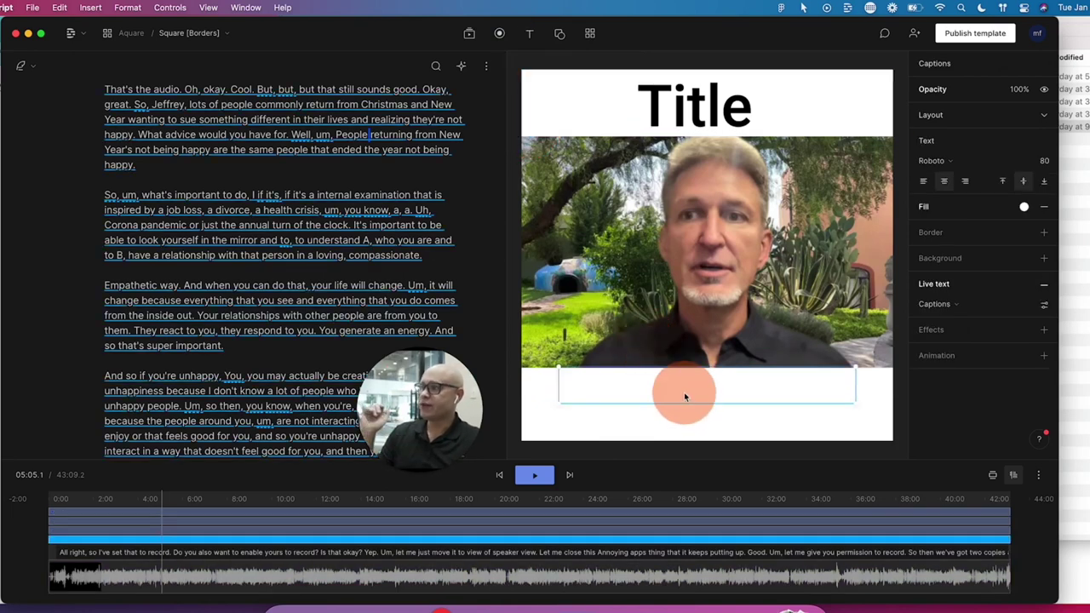
left_click_drag(692, 401, 696, 414)
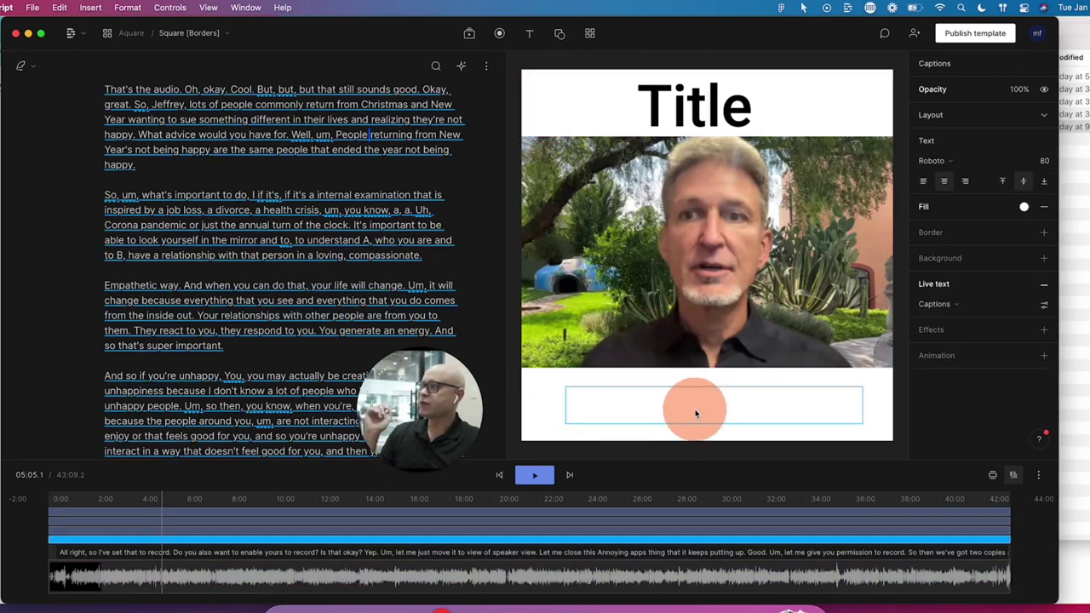
Set the captions' fill to near-black (0a0909) and centre the captions horizontally in the lower white border.
left_click(1025, 208)
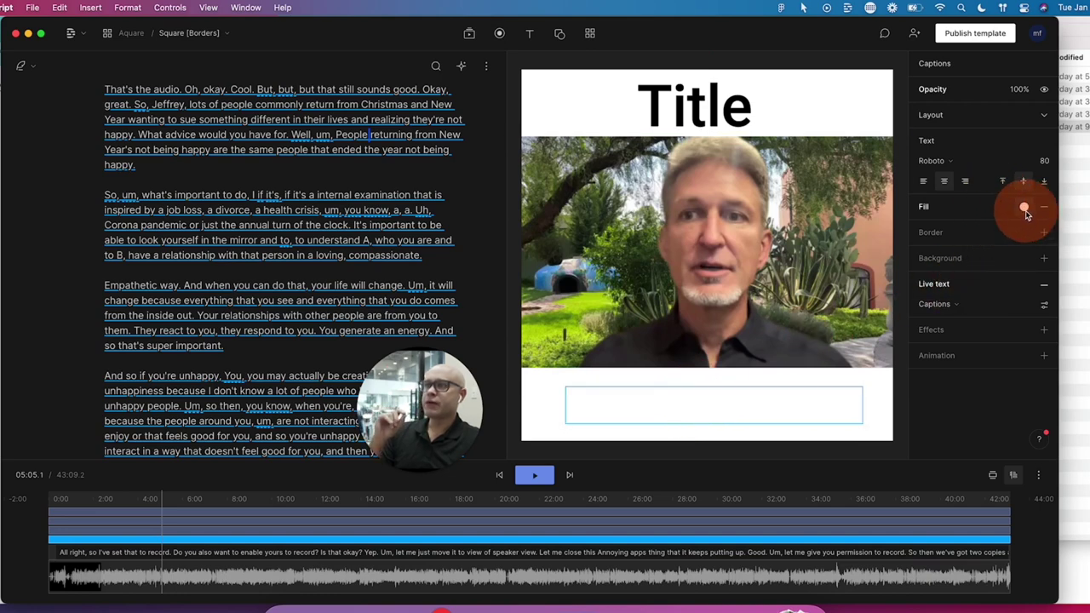
left_click(924, 501)
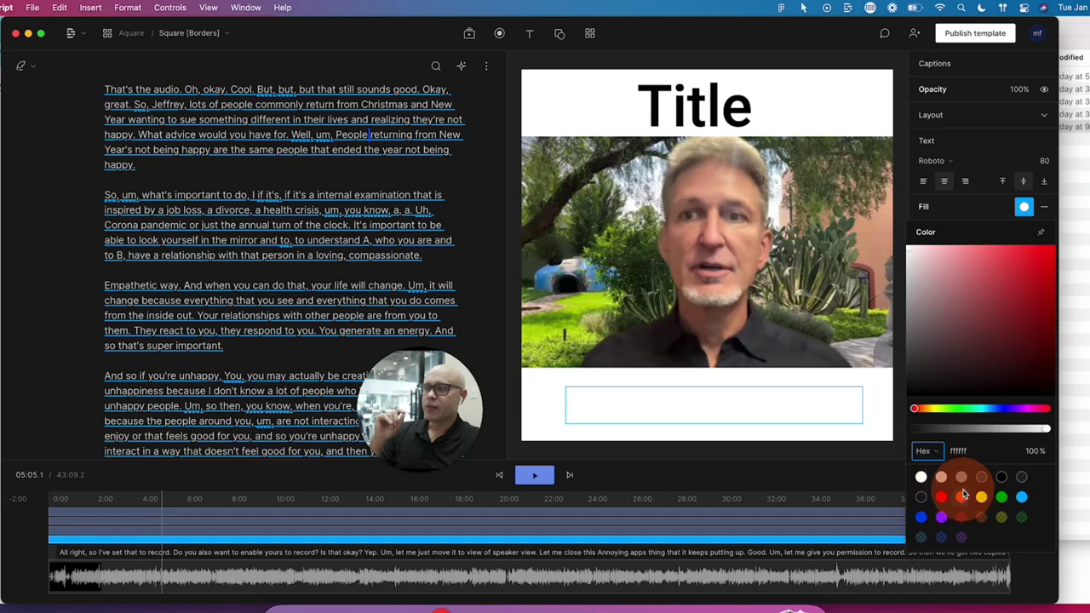
left_click(1002, 477)
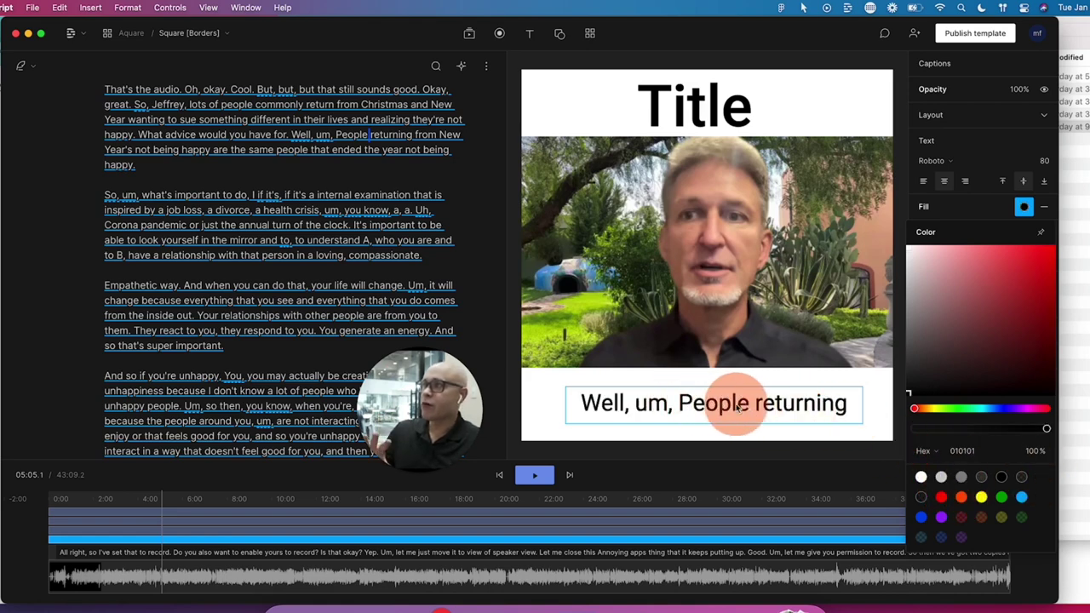
left_click(1017, 446)
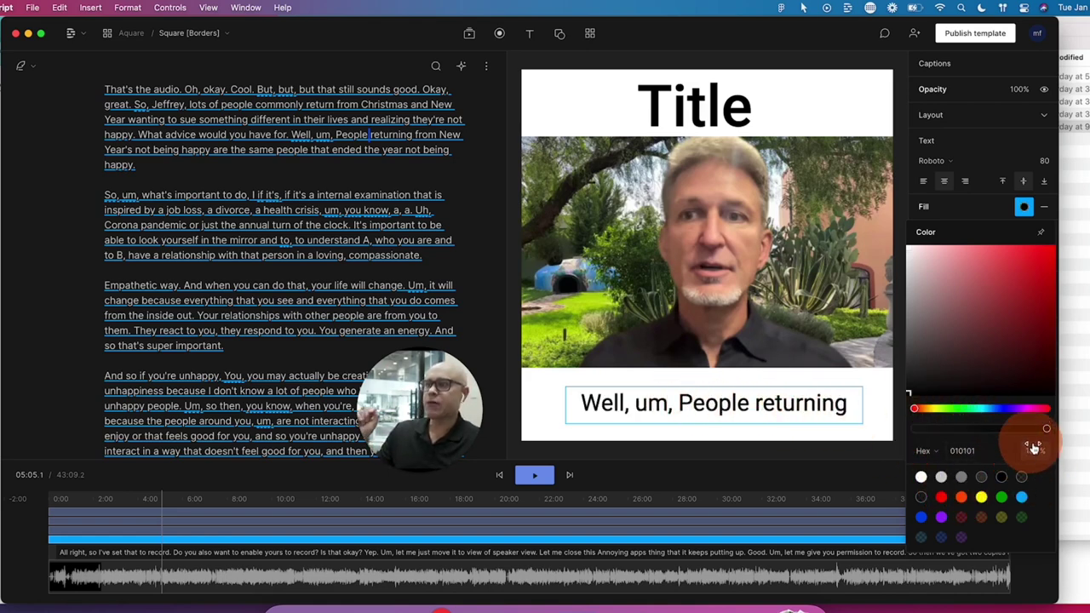
mouse_move(1005, 246)
left_mouse_down()
mouse_move(988, 227)
mouse_move(908, 389)
left_mouse_up()
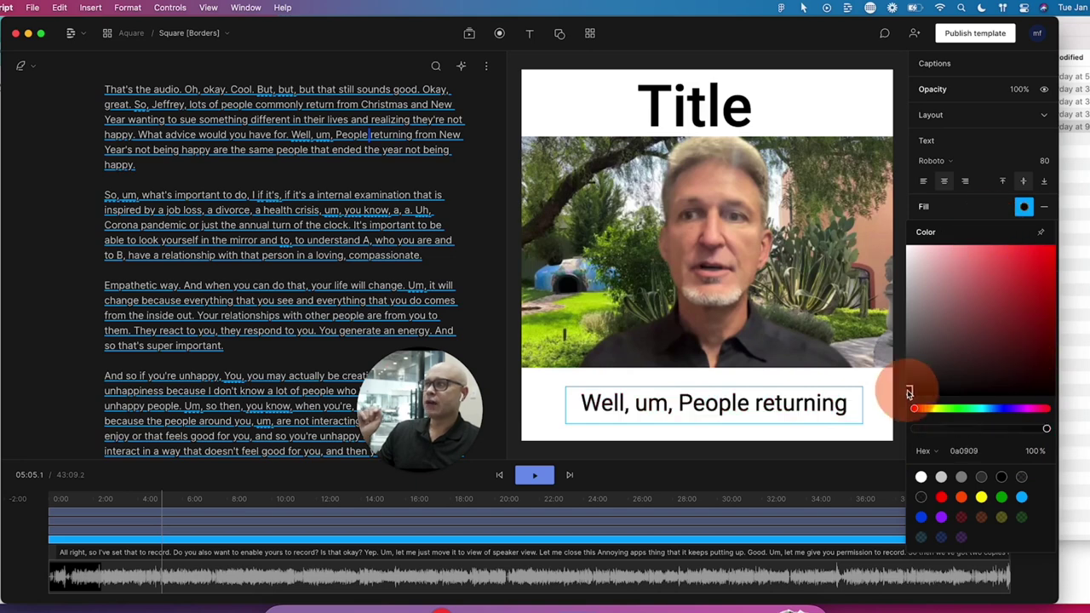
left_click(733, 411)
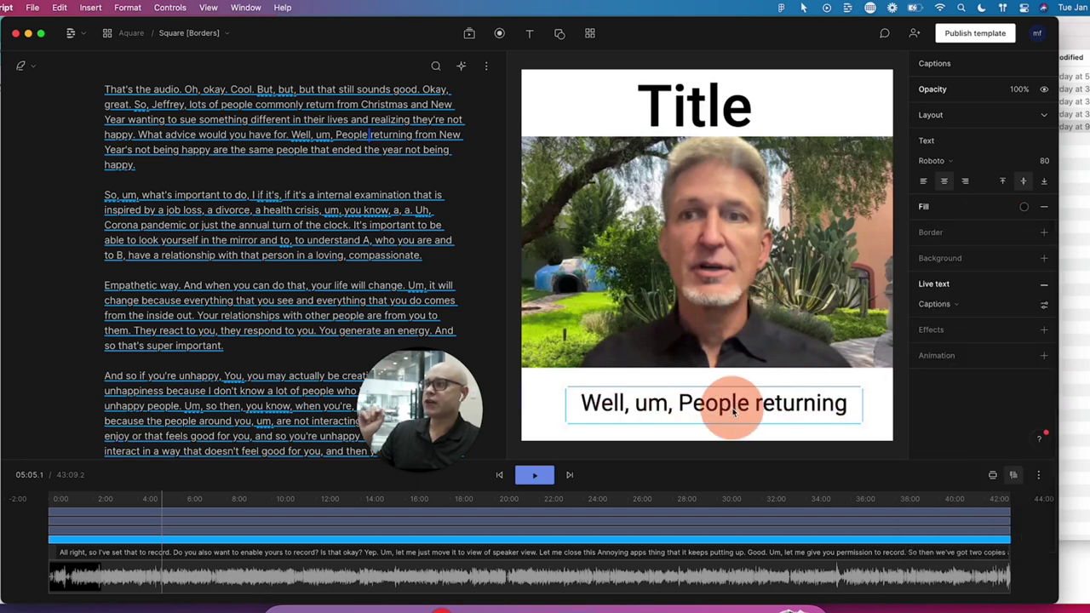
left_click_drag(735, 410, 603, 401)
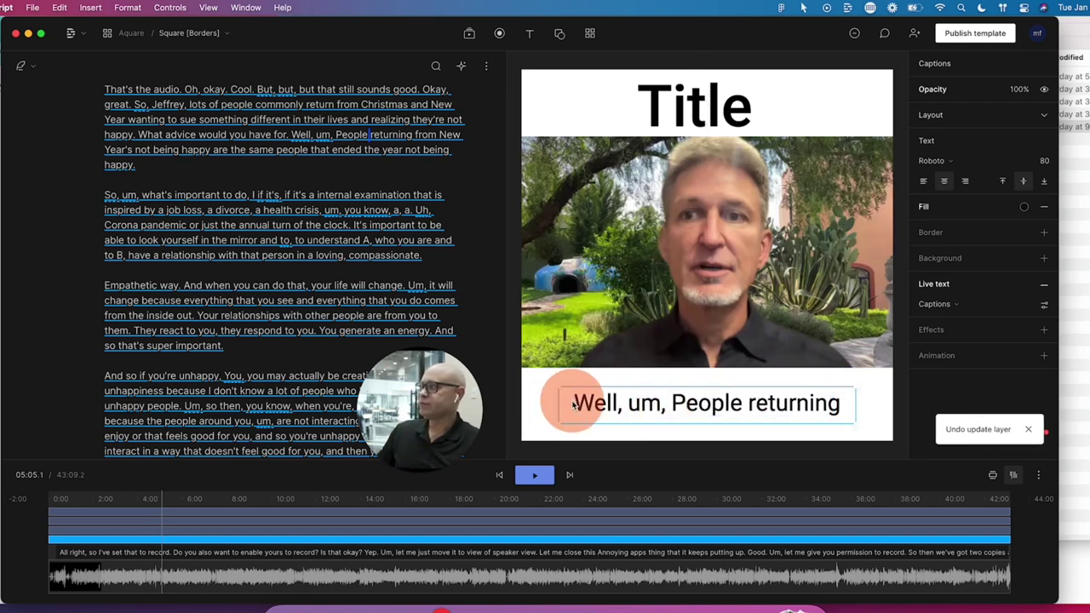
left_click_drag(593, 408, 595, 409)
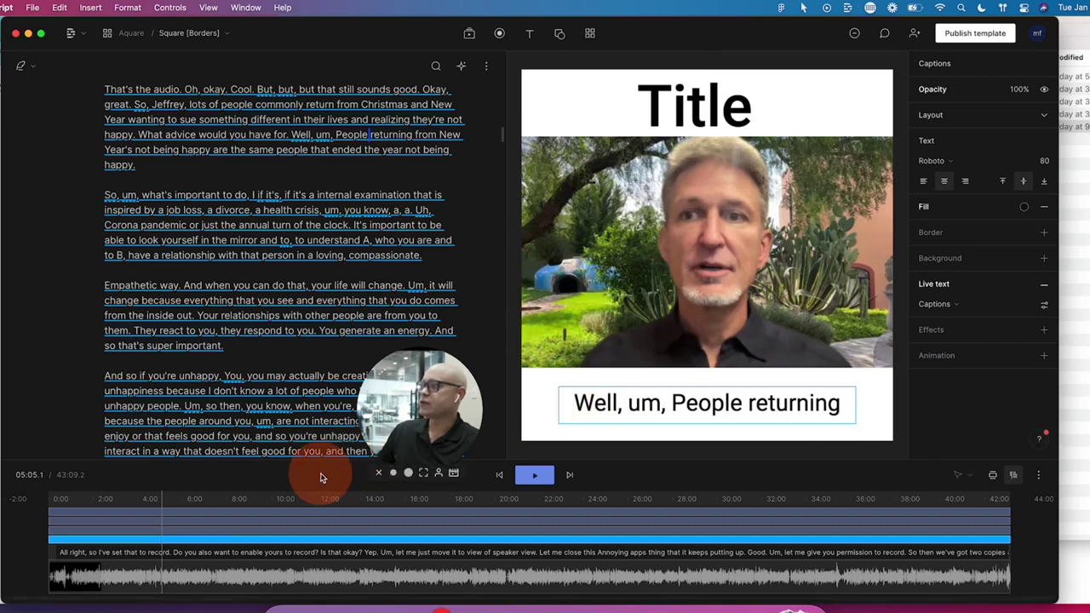
Move the playhead to about 02:13.9 to check the captions at that point.
scroll(302, 519, "left", 3)
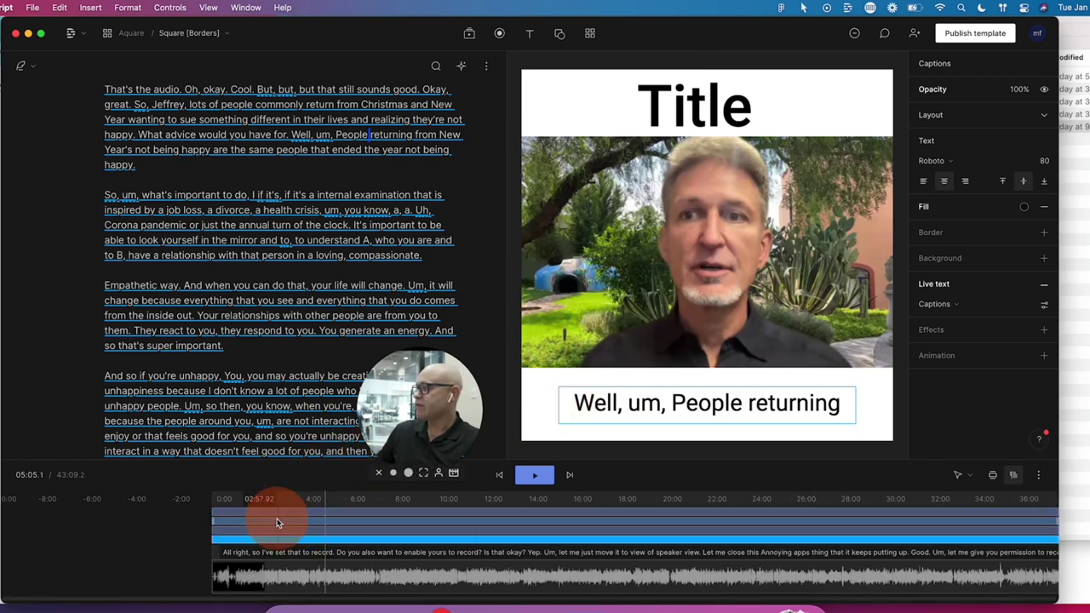
left_click(272, 530)
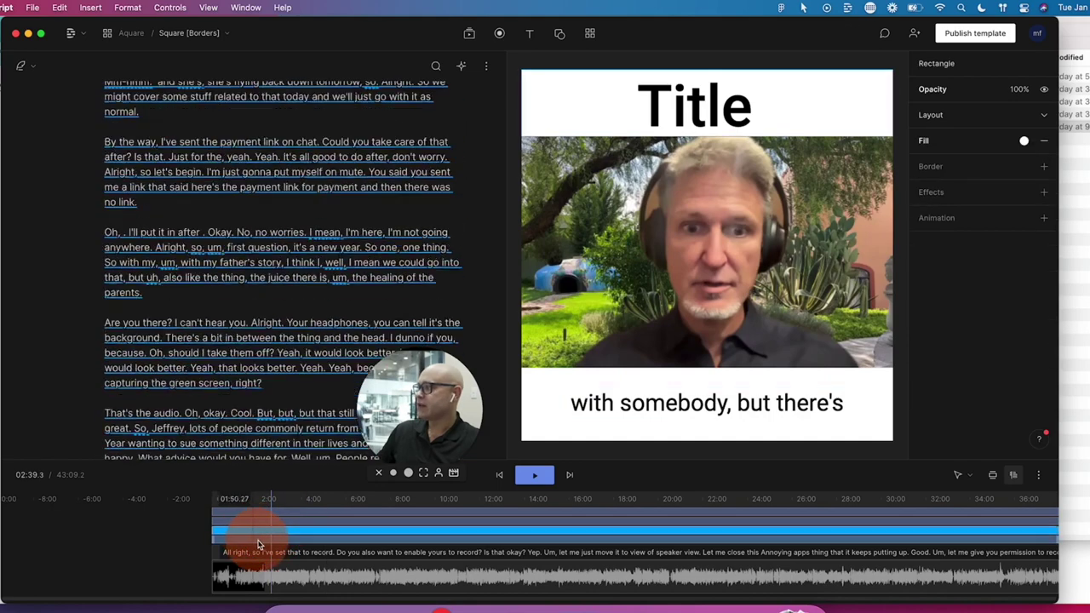
left_click(261, 526)
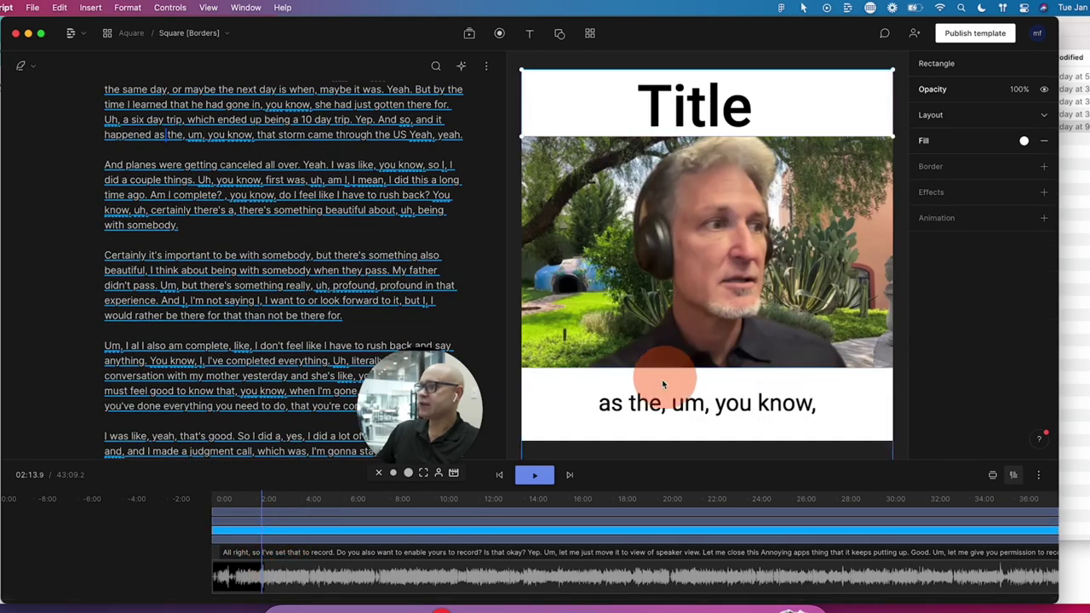
Turn on active word highlighting in the captions' live text settings and set the active word's fill to white (ffffff).
left_click(640, 403)
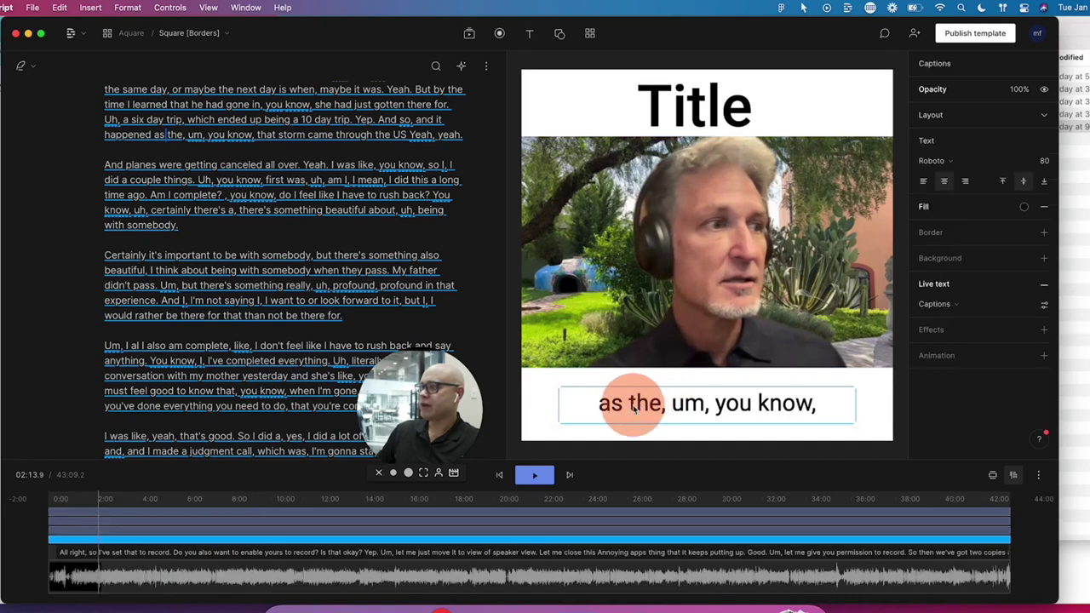
left_click(1046, 308)
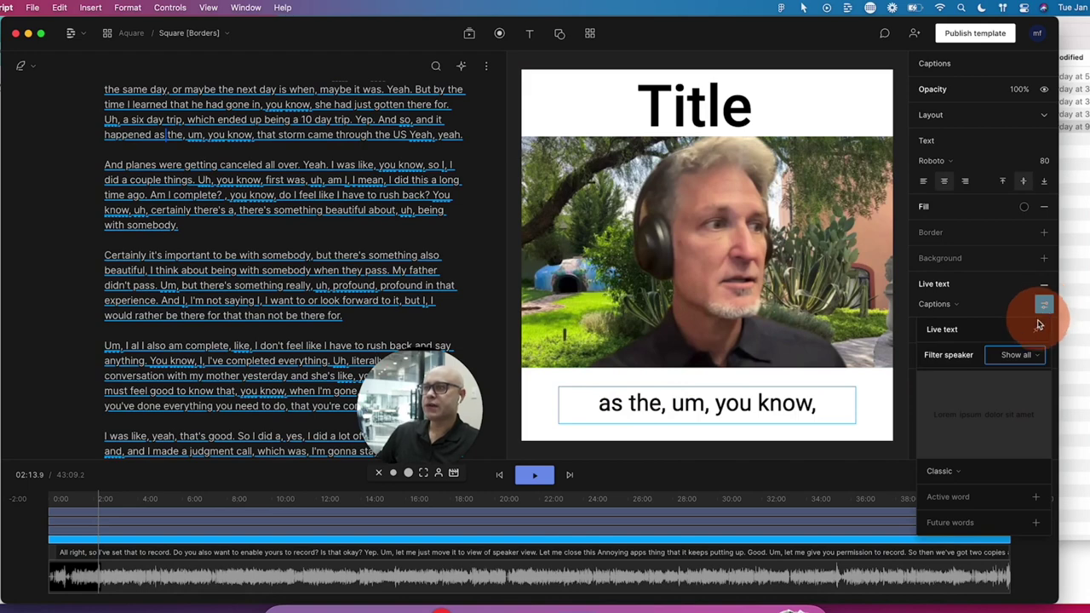
left_click(957, 479)
left_click(957, 480)
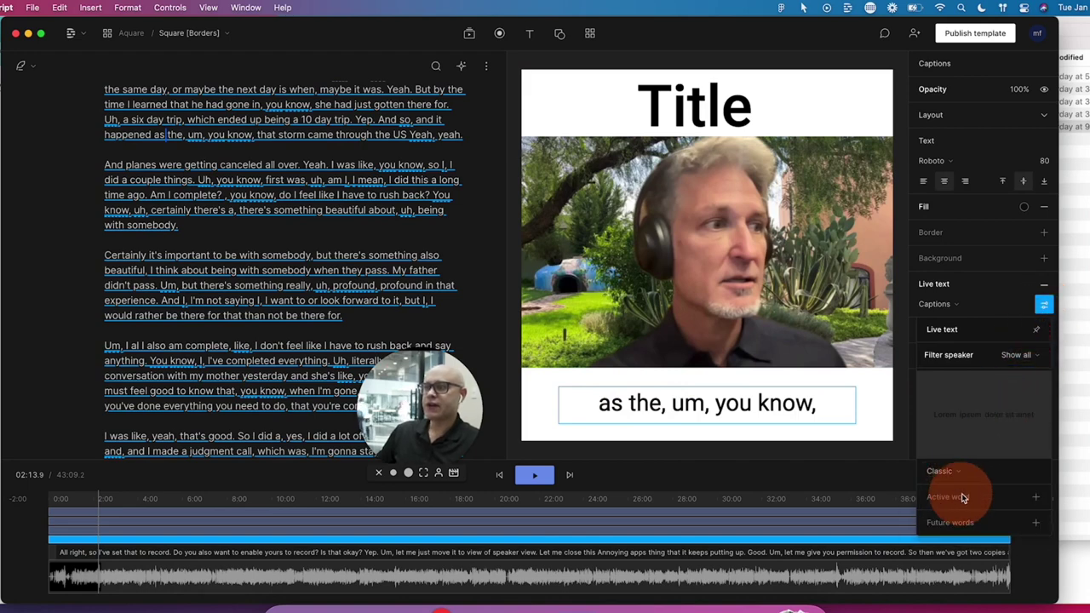
left_click(1037, 500)
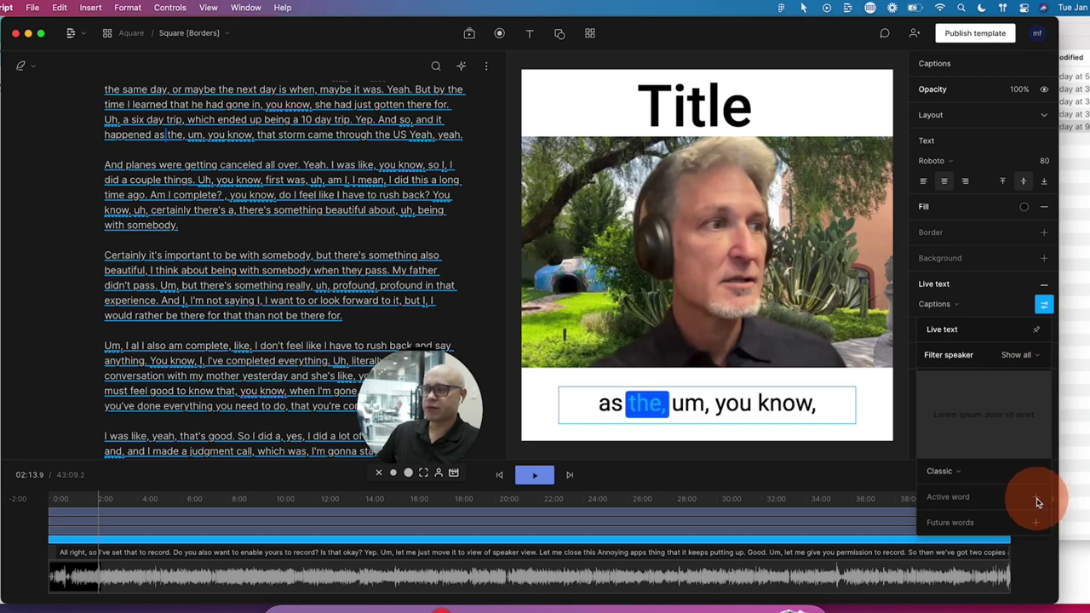
left_click(1036, 521)
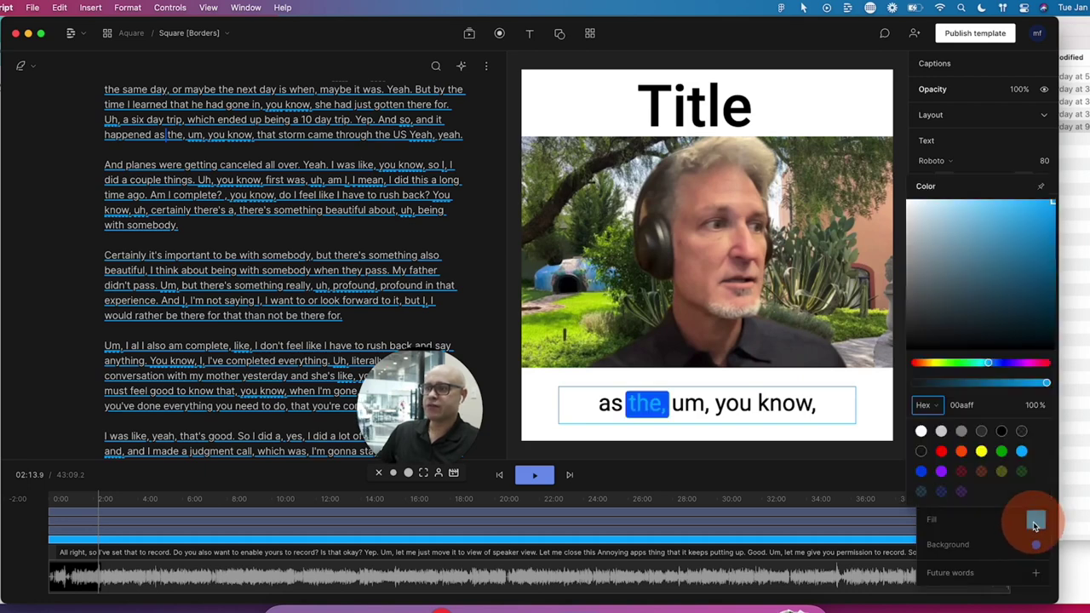
left_click(921, 431)
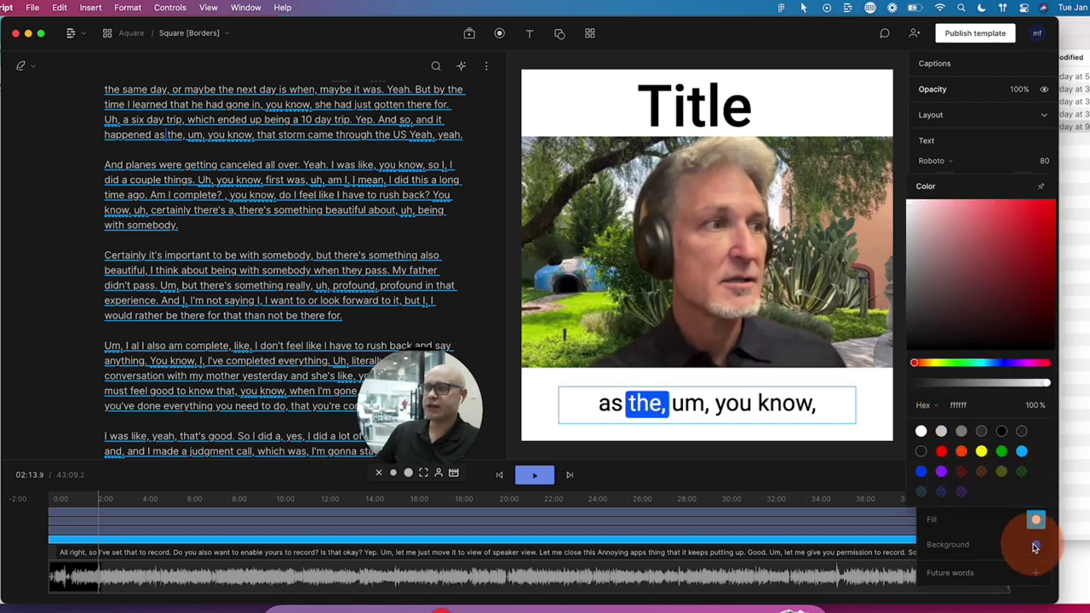
Set the active word's background to orange (ff5500).
left_click(1035, 542)
left_click(1036, 545)
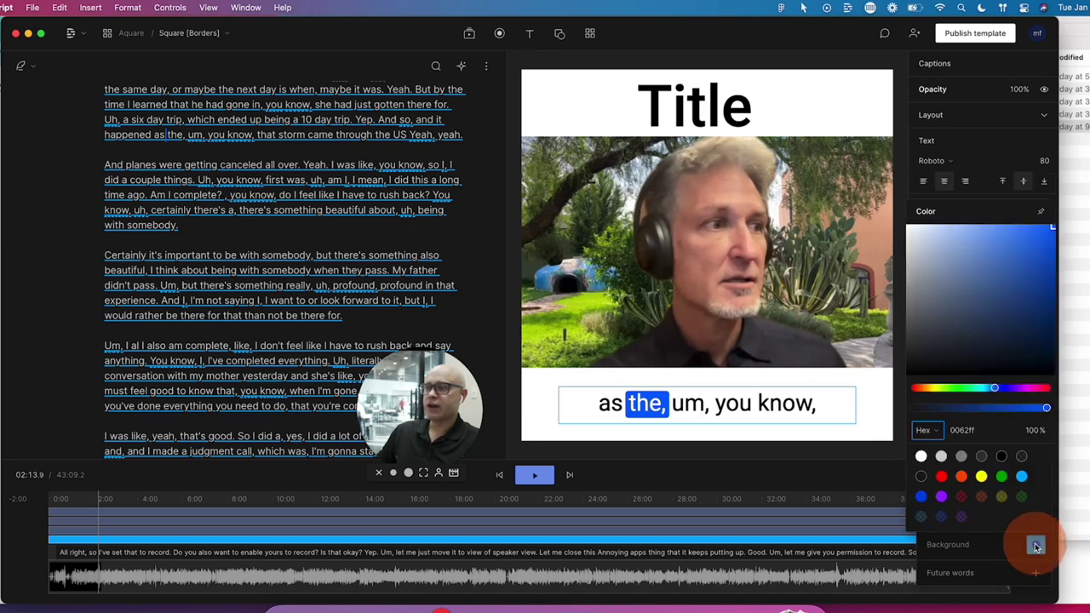
left_click(966, 482)
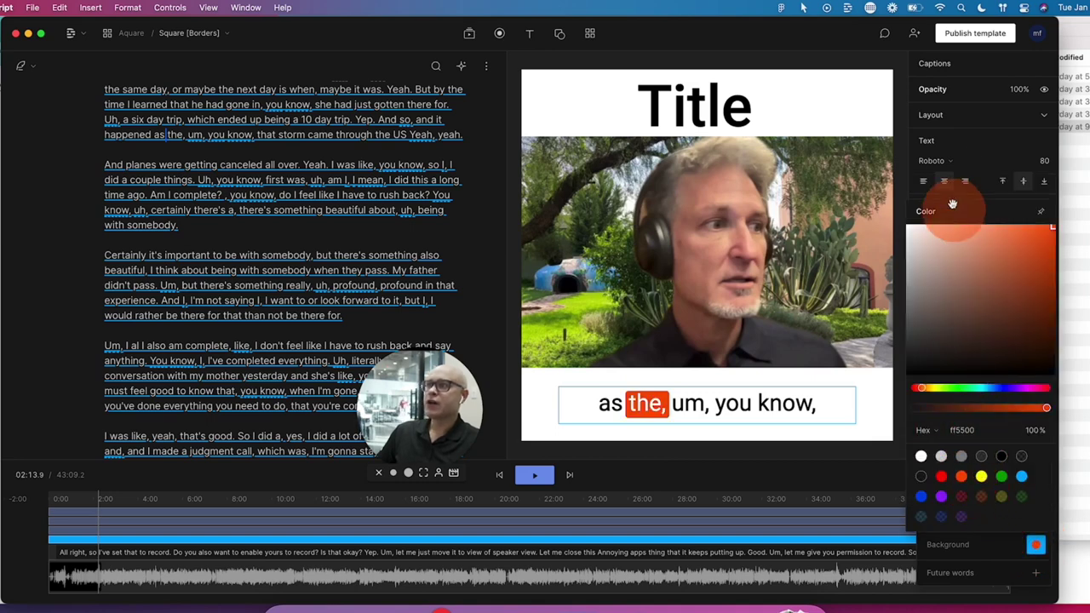
left_click(949, 166)
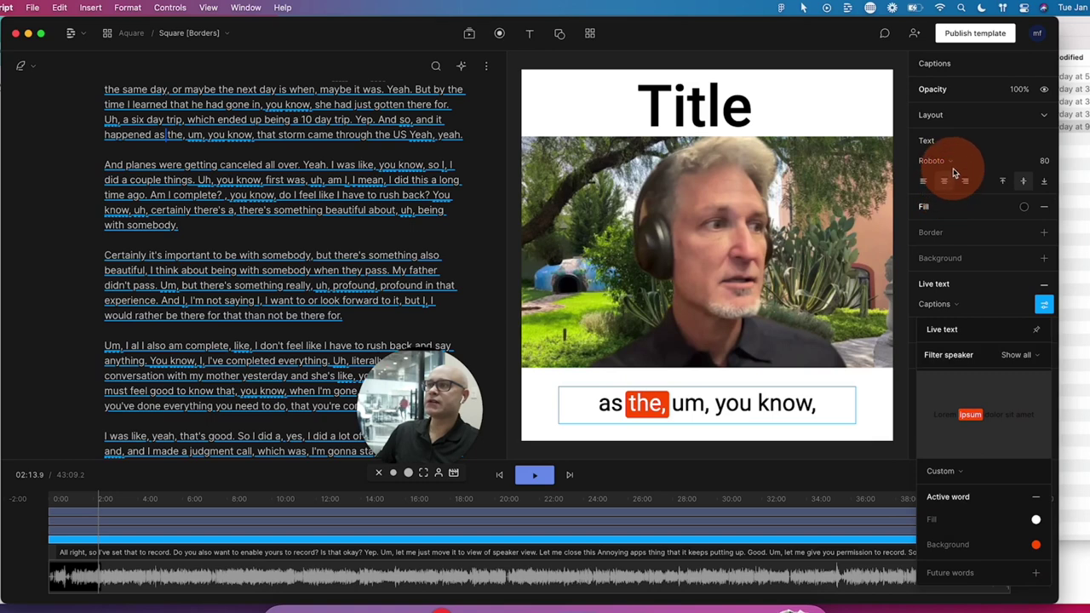
Search the fonts for "gil" and change the captions' font to Gilroy-Bold.
left_click(954, 167)
left_click(954, 164)
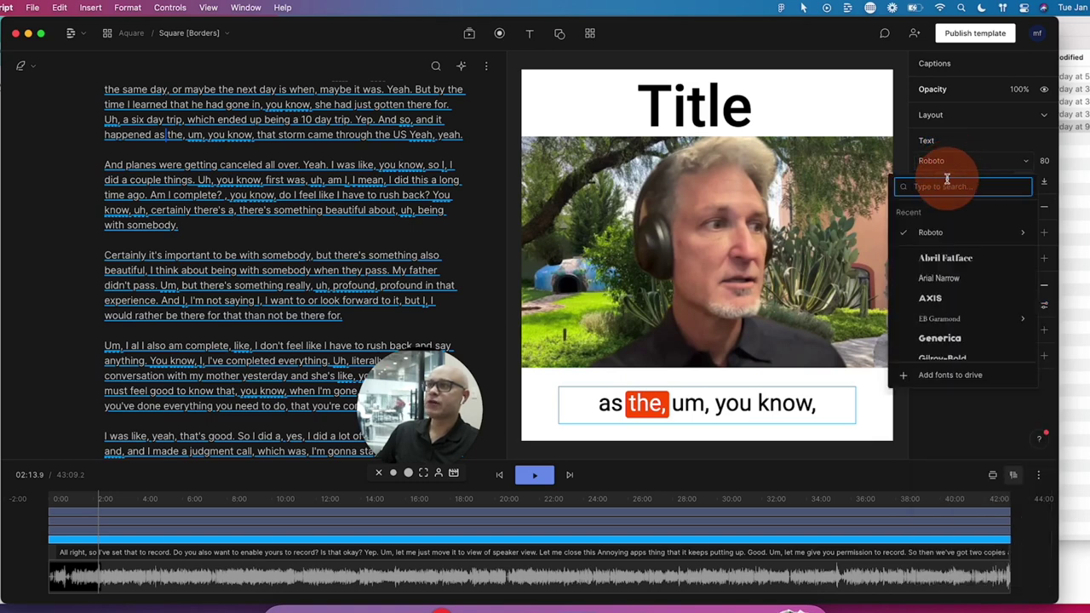
type("gil")
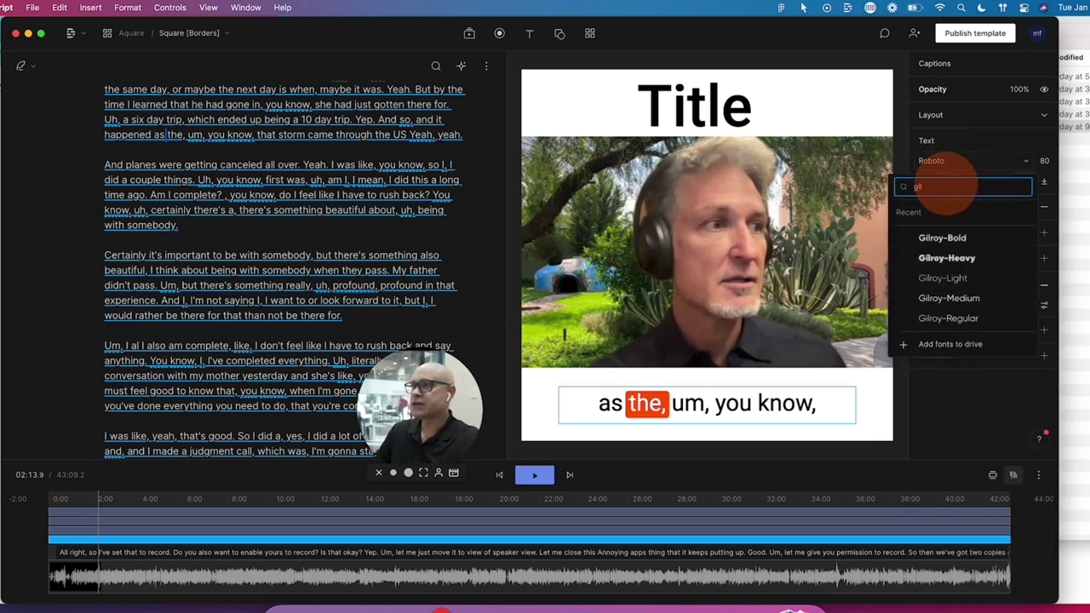
left_click(950, 237)
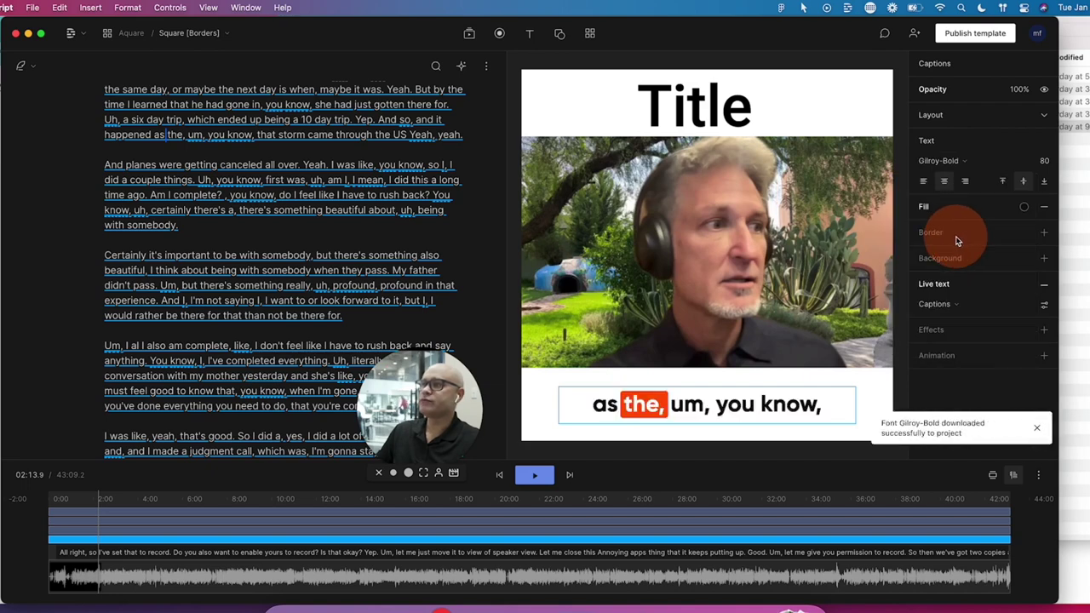
Set the title's text size to 102 and change its font to Gilroy-Bold.
left_click(690, 123)
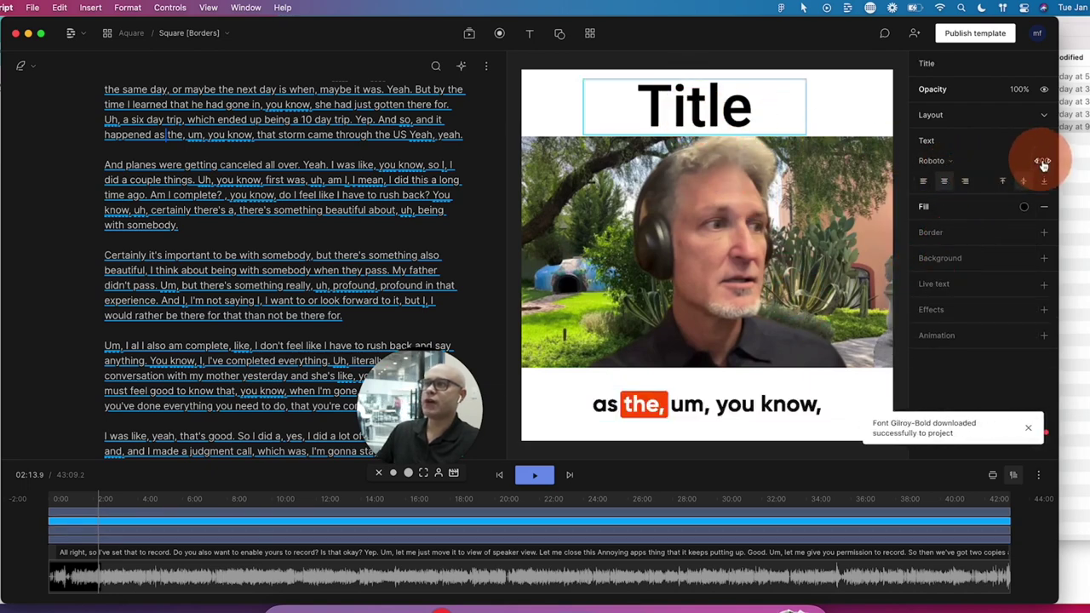
mouse_move(1041, 164)
left_mouse_down()
mouse_move(1015, 164)
mouse_move(1041, 158)
left_mouse_up()
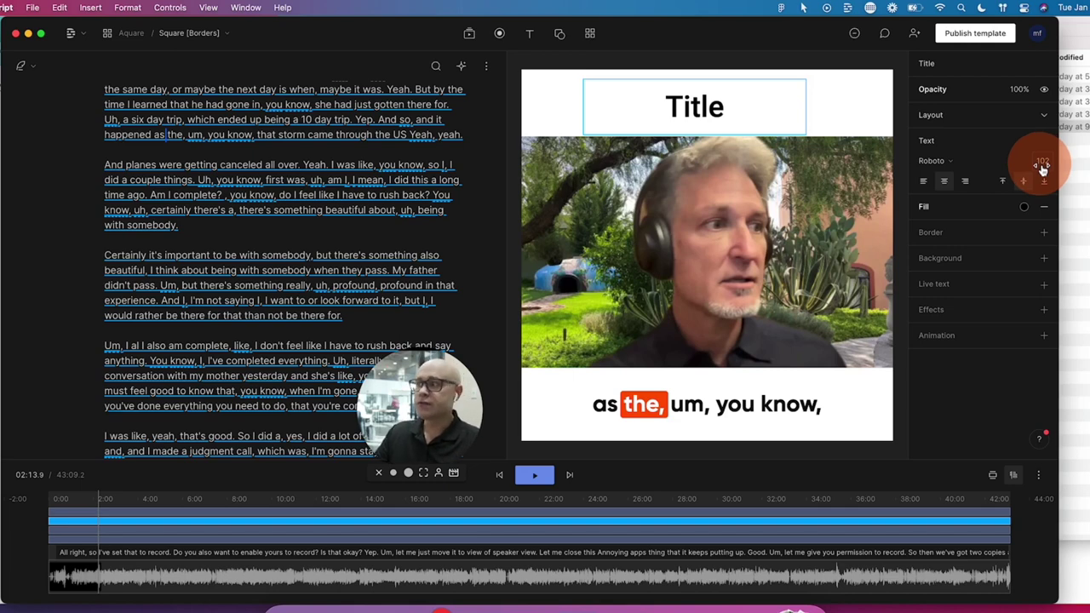
left_click_drag(1042, 168, 1047, 177)
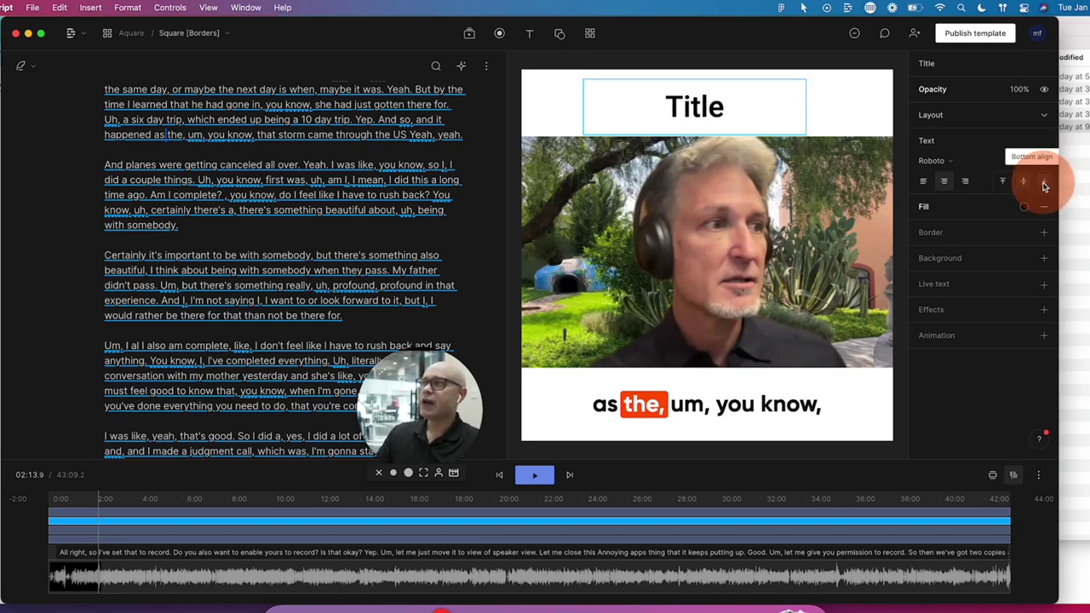
left_click(960, 171)
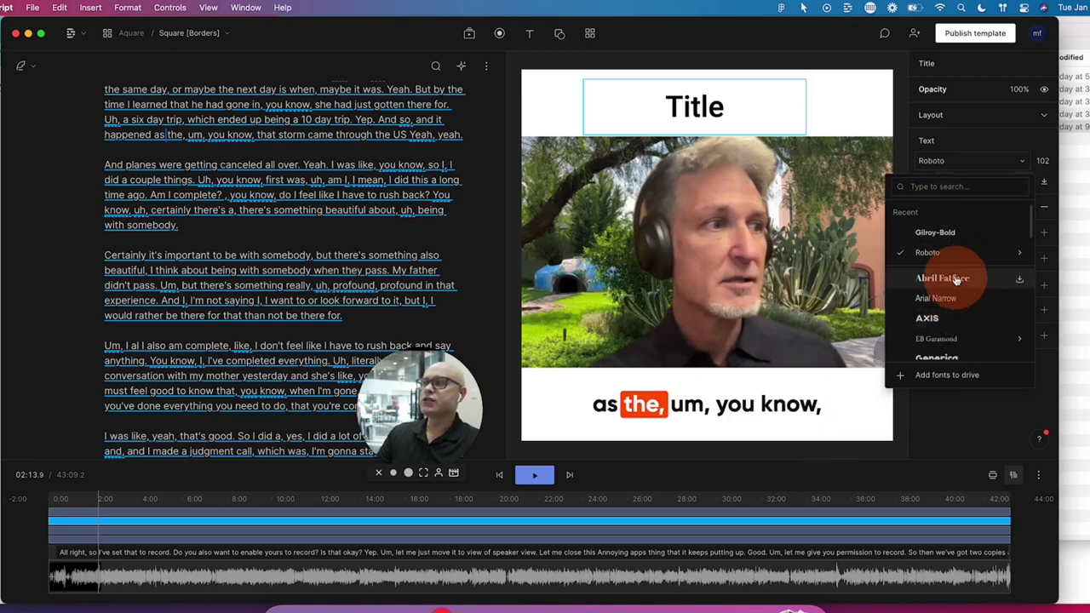
left_click(945, 233)
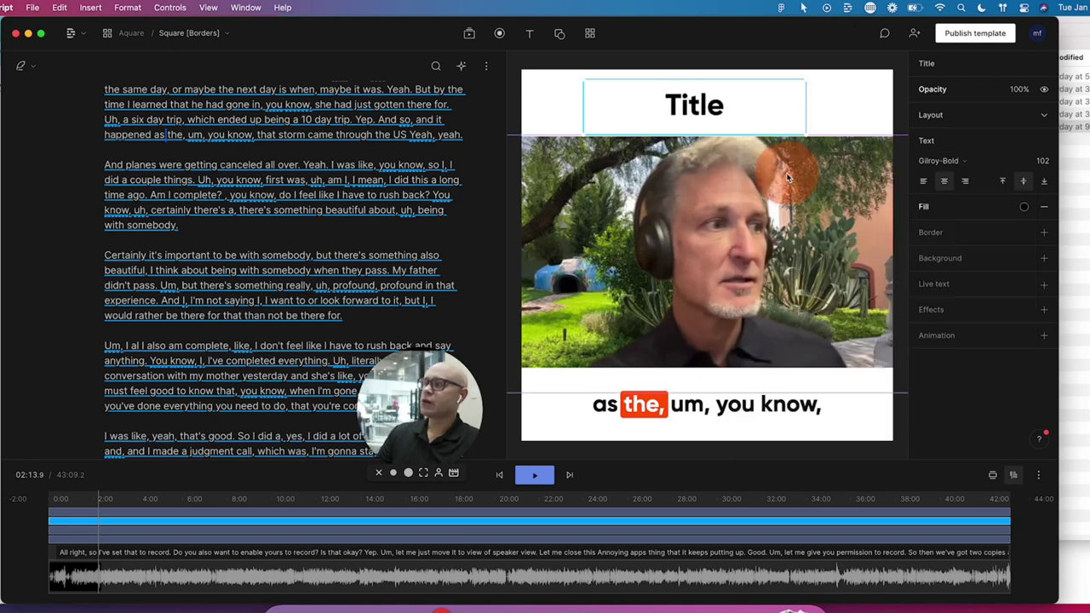
Publish the square template as private, checking the "Create First Set (Square)" section of the Mem notes in Chrome before returning to Descript.
left_click(969, 38)
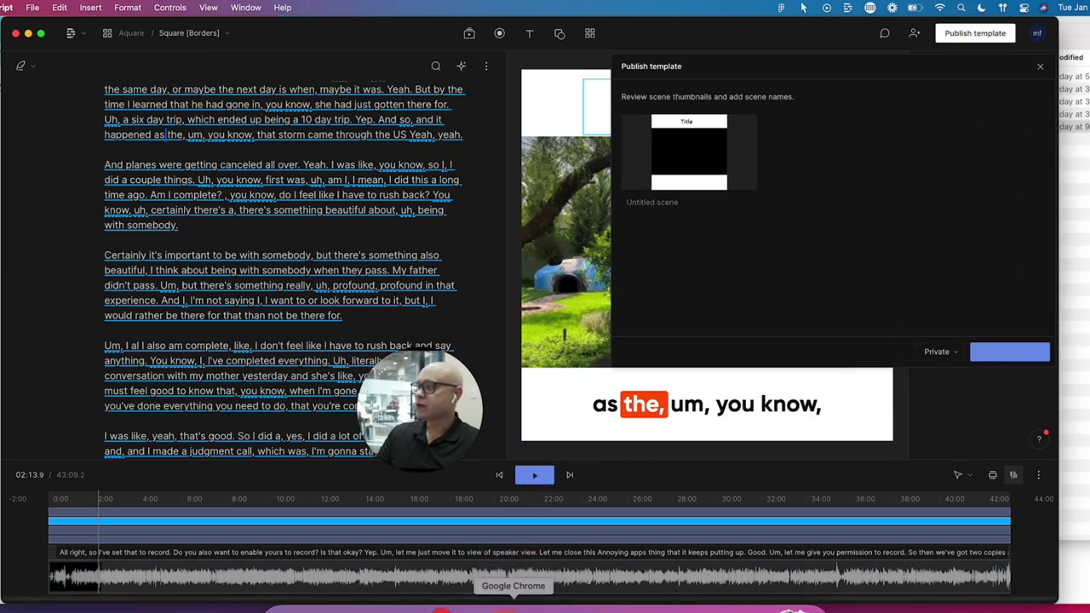
left_click(514, 605)
left_click(107, 30)
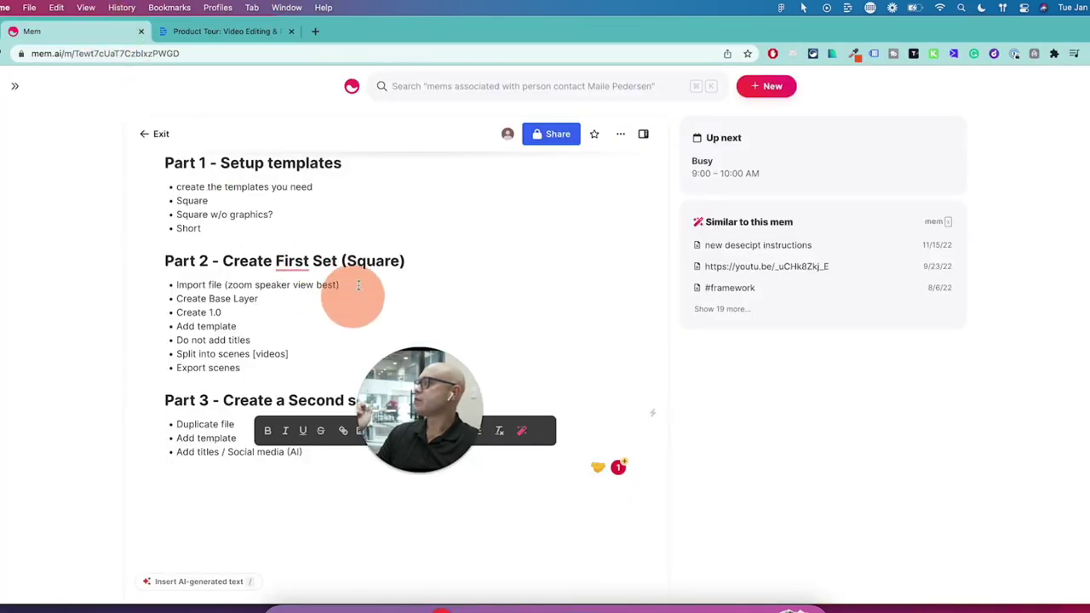
left_click_drag(420, 261, 233, 260)
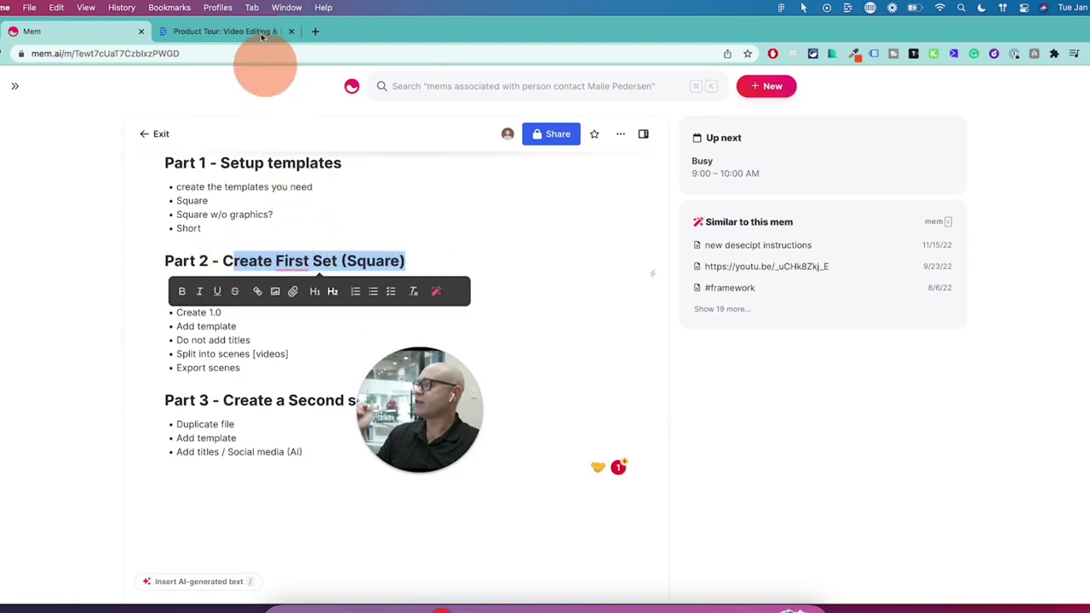
left_click(562, 597)
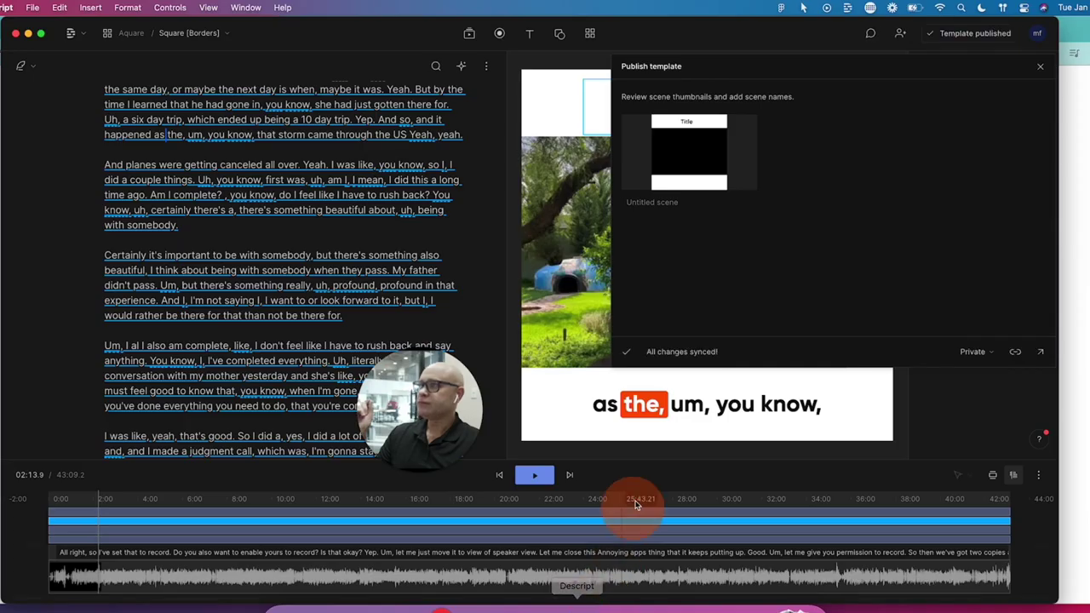
Close the publishing dialog and go back from the Aquare template to the Templates list.
left_click(124, 38)
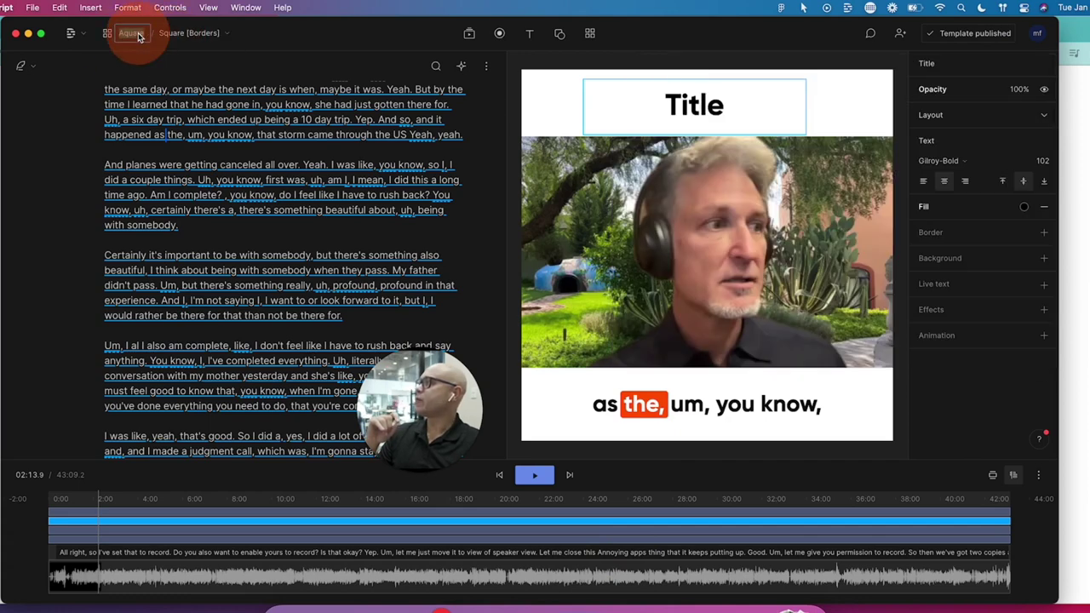
left_click(75, 33)
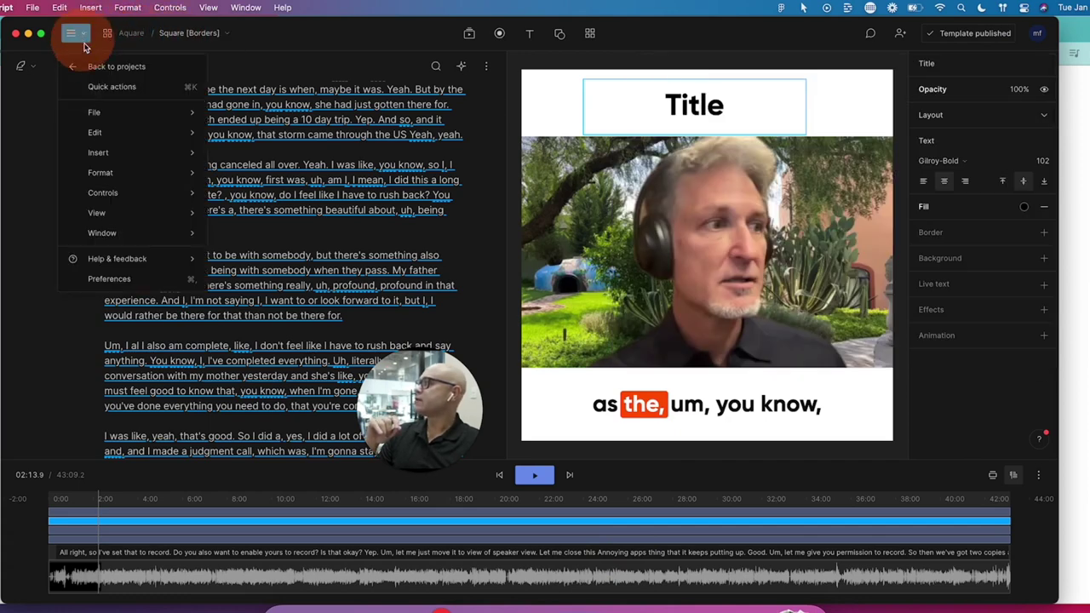
left_click(96, 68)
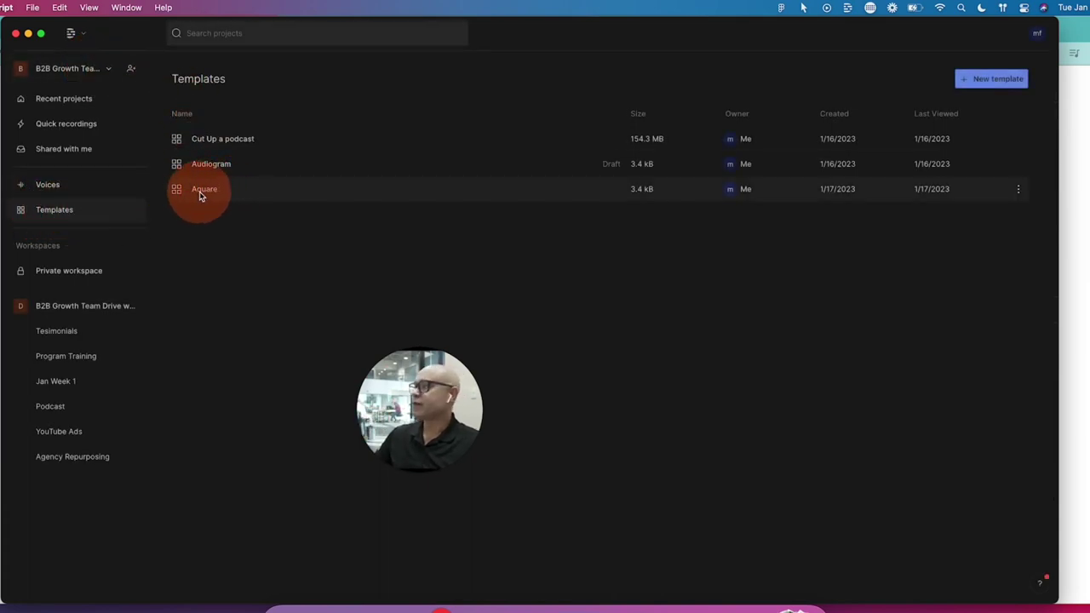
left_click(1018, 191)
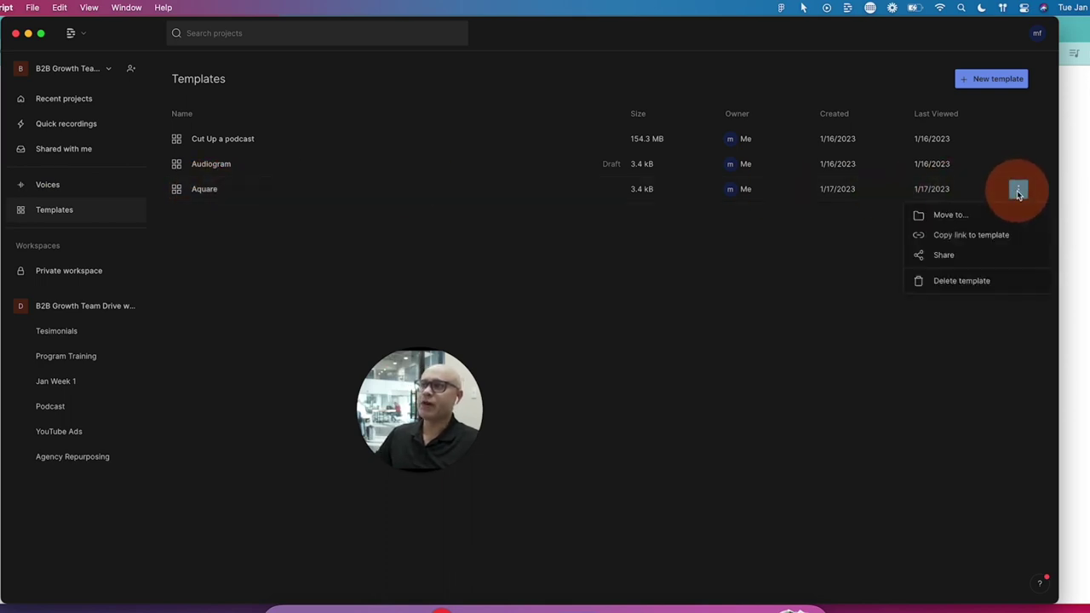
left_click(785, 261)
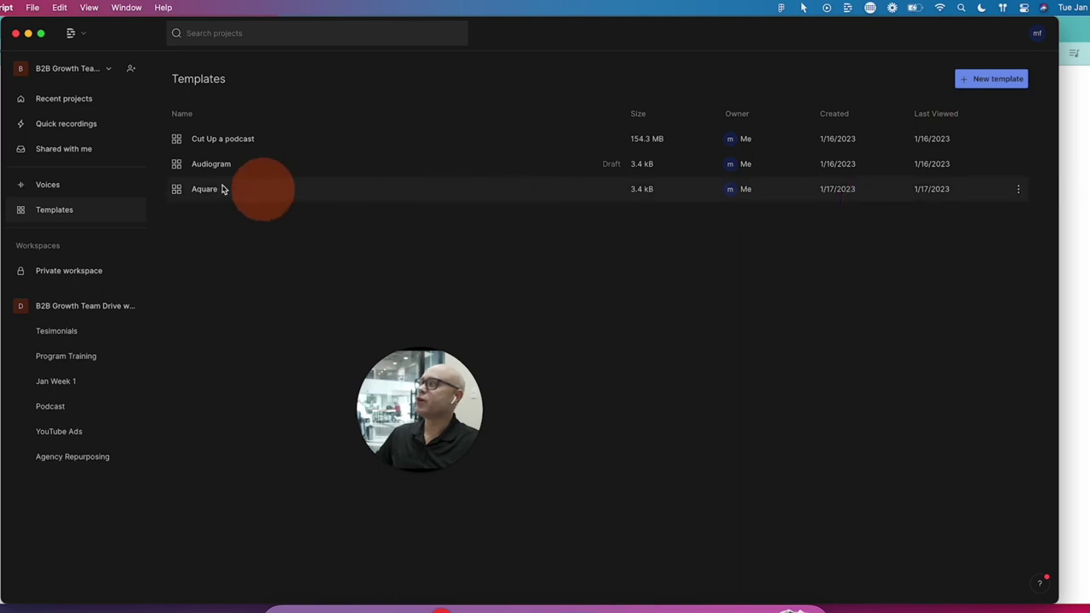
left_click(1015, 198)
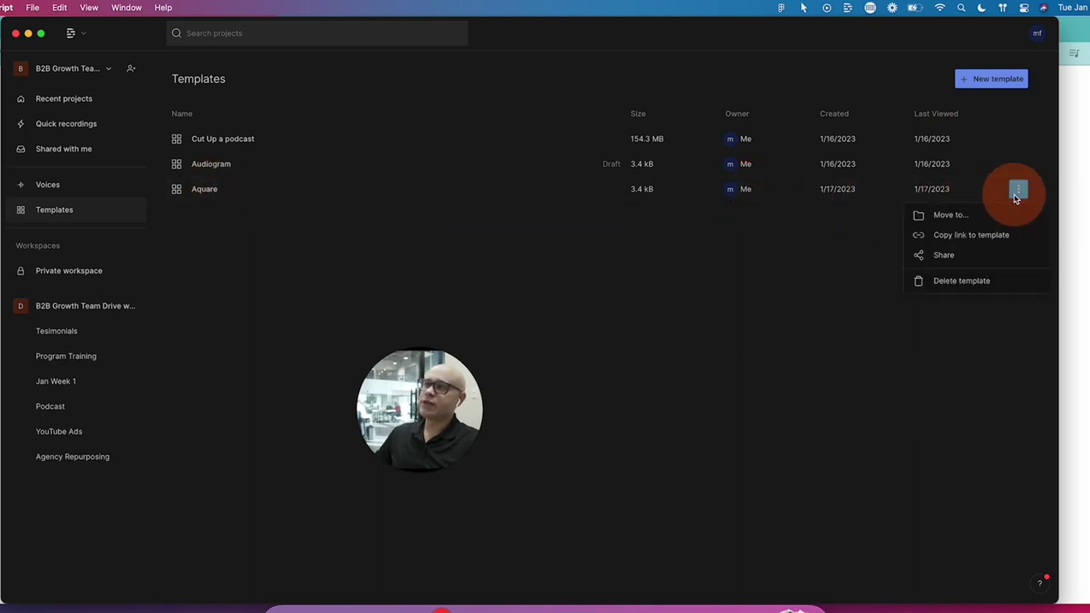
left_click(793, 246)
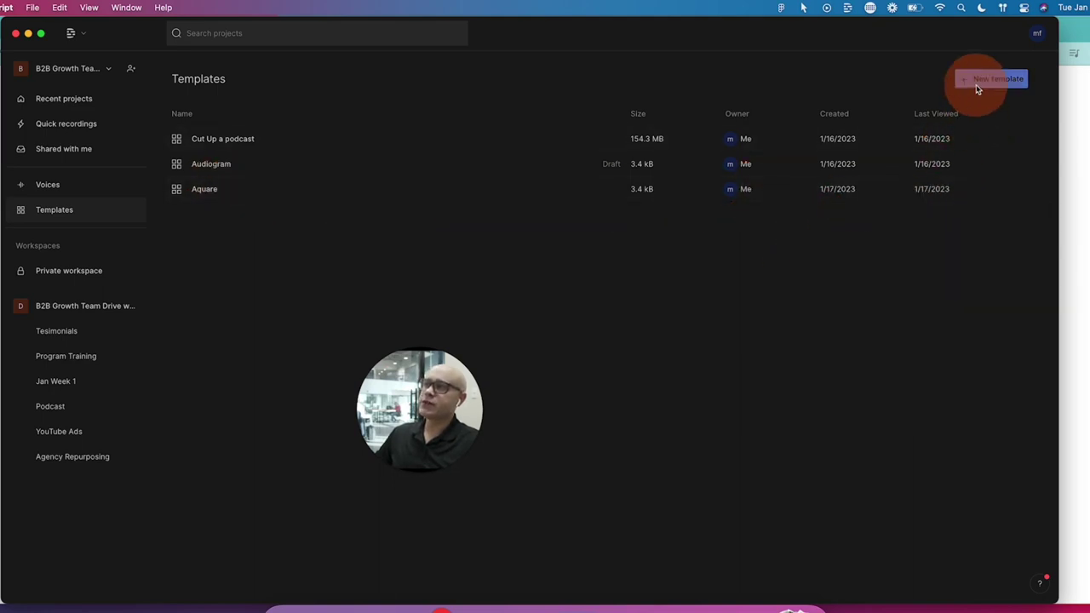
left_click(976, 82)
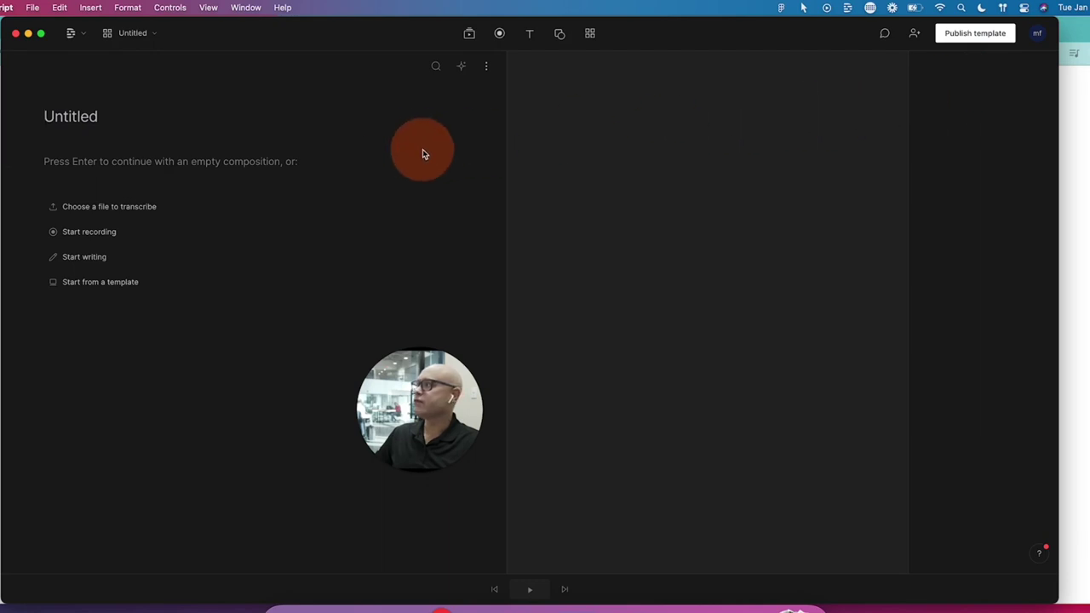
left_click(105, 156)
left_click(295, 608)
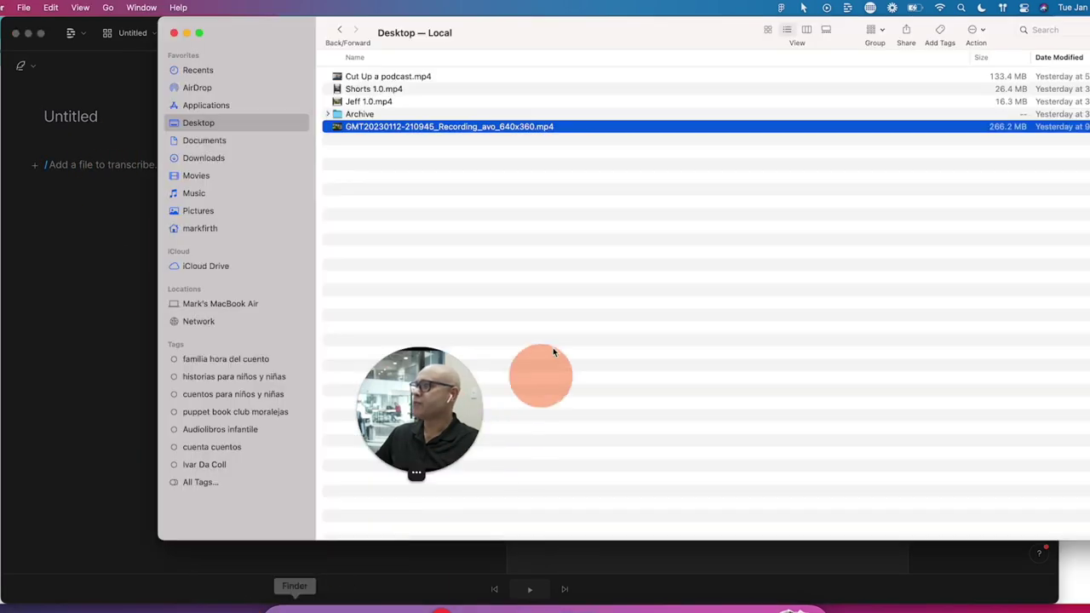
left_click_drag(417, 128, 97, 165)
left_click(103, 227)
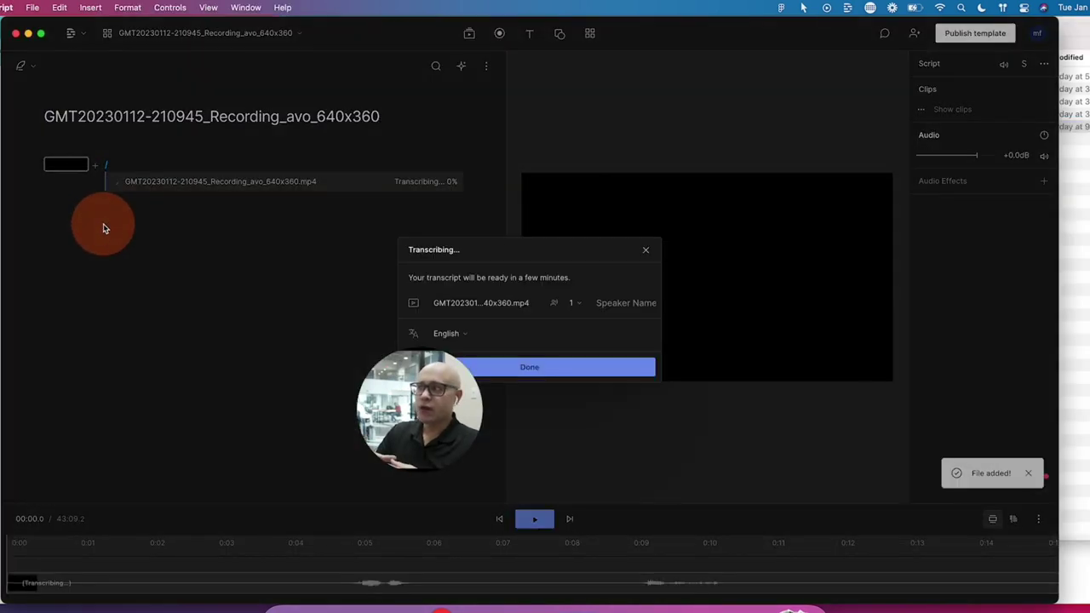
left_click(552, 368)
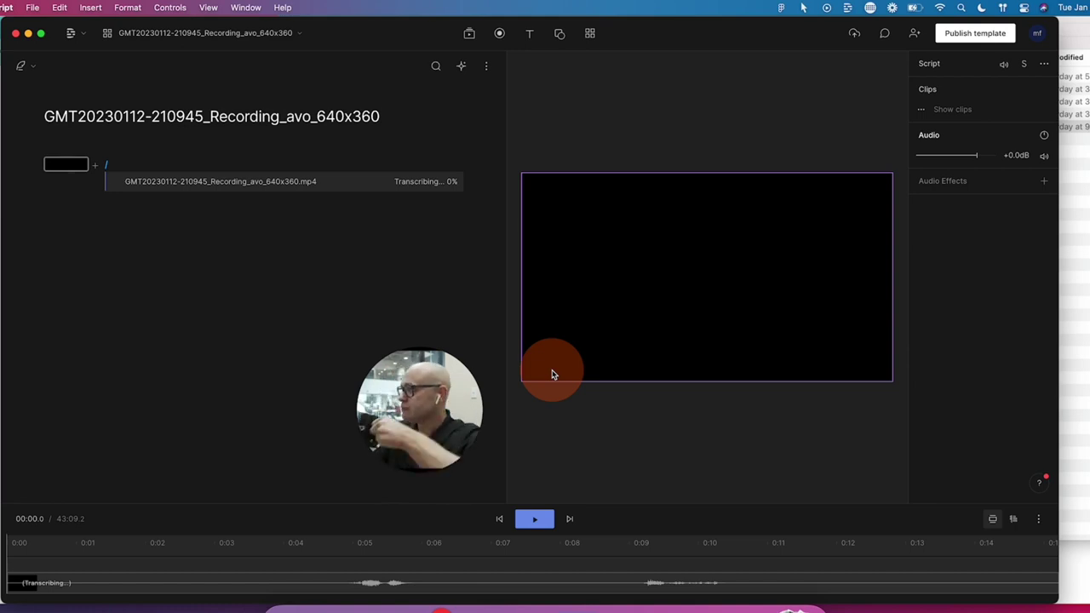
Rename the new template's composition to "Short".
left_click(253, 198)
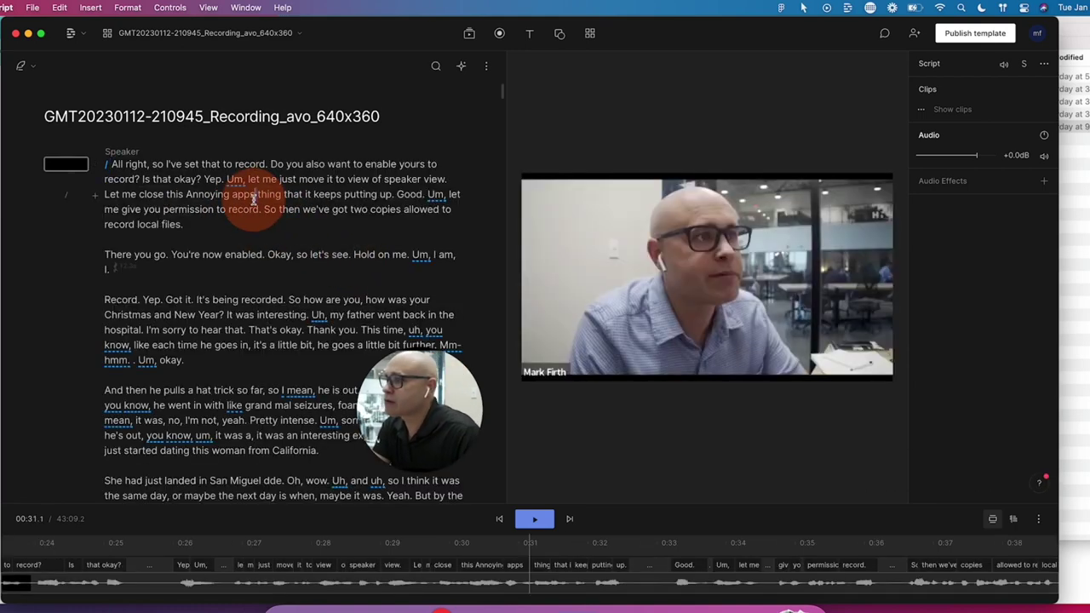
type("s")
double_click(283, 119)
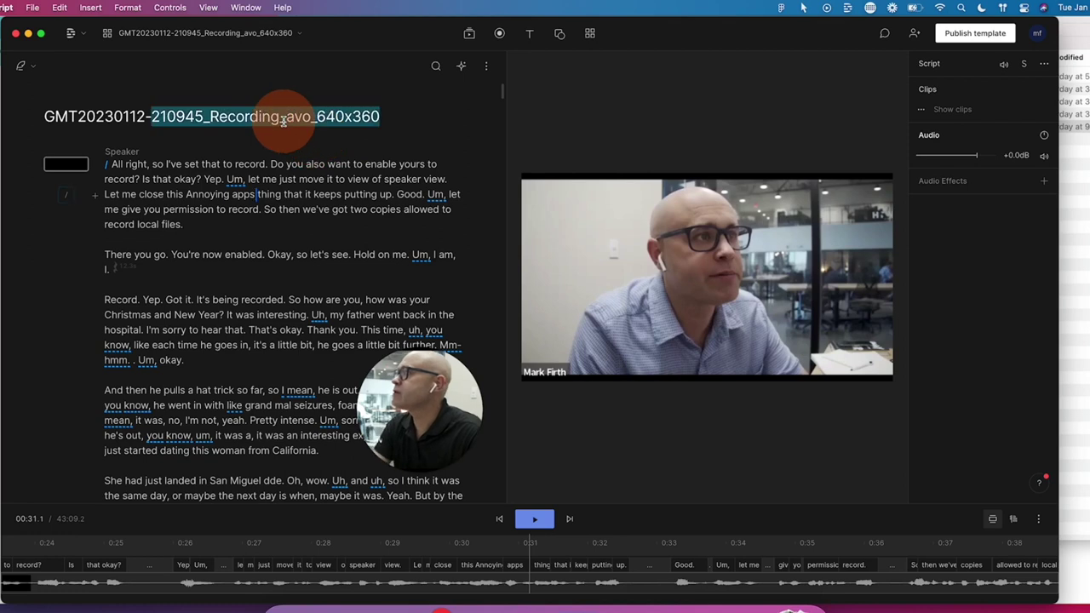
triple_click(284, 119)
type("Short")
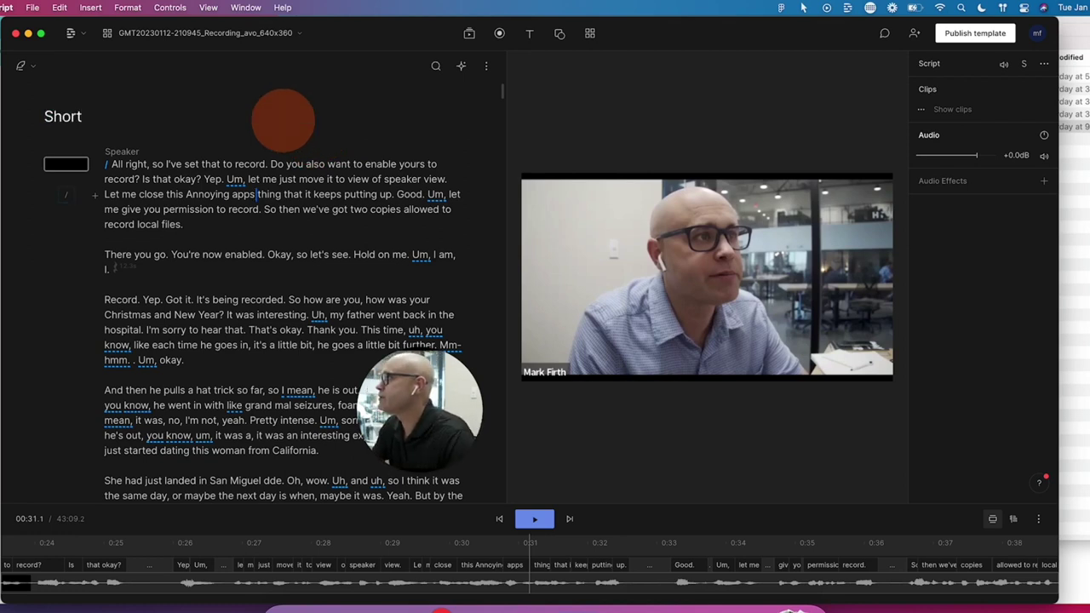
left_click(327, 163)
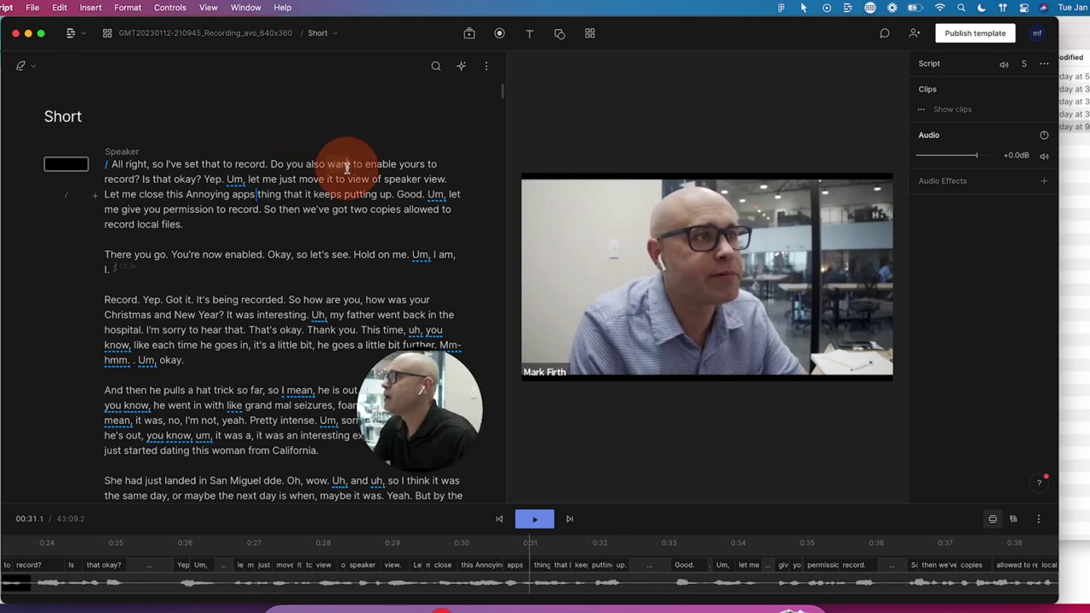
Change the Short composition's video format to Portrait.
left_click(485, 68)
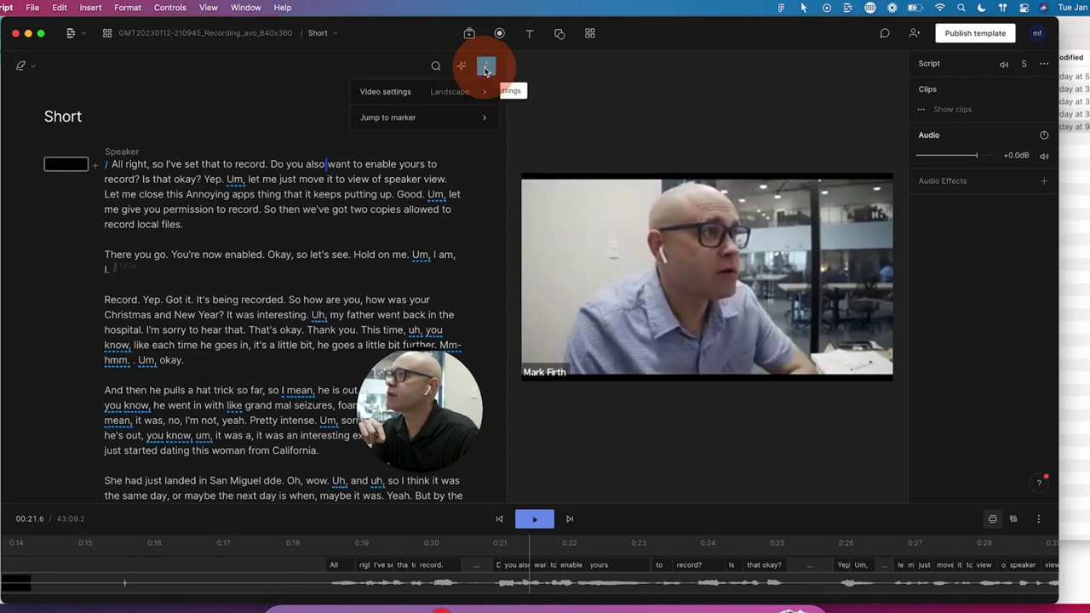
mouse_move(465, 92)
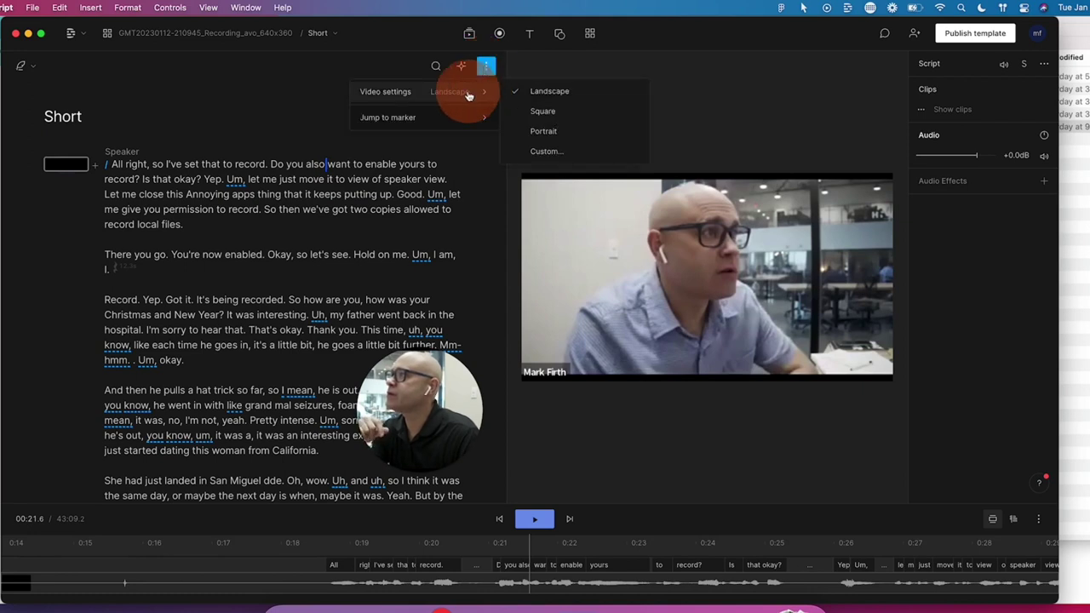
left_click(543, 133)
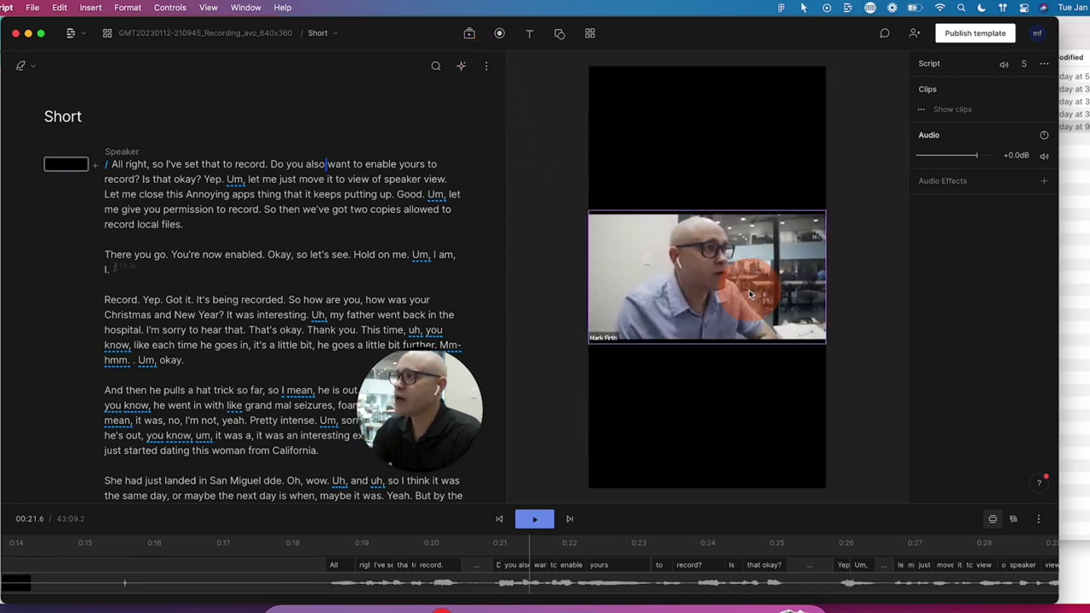
At about 01:56.7 in the transcript, enlarge the guest's video beyond the portrait frame's width and reposition it to centre his face.
left_click(195, 318)
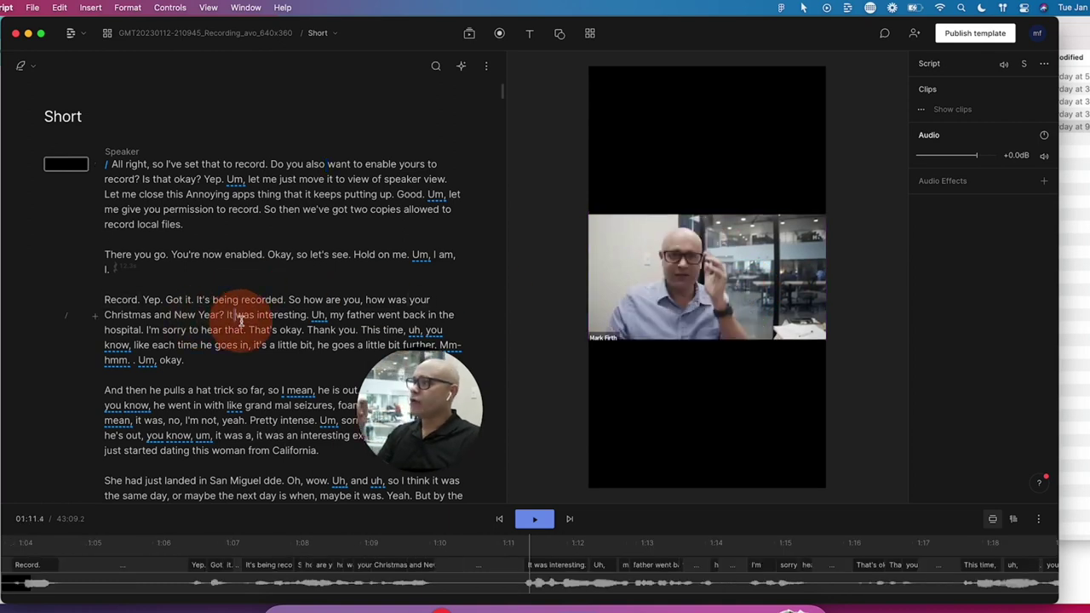
left_click(259, 397)
left_click(258, 496)
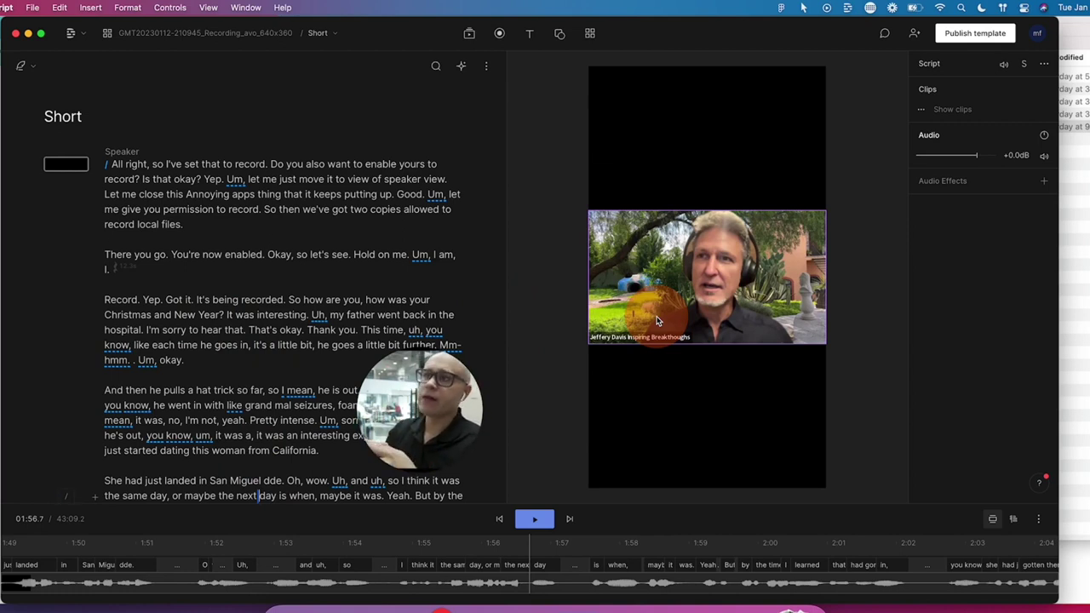
left_click_drag(656, 321, 673, 181)
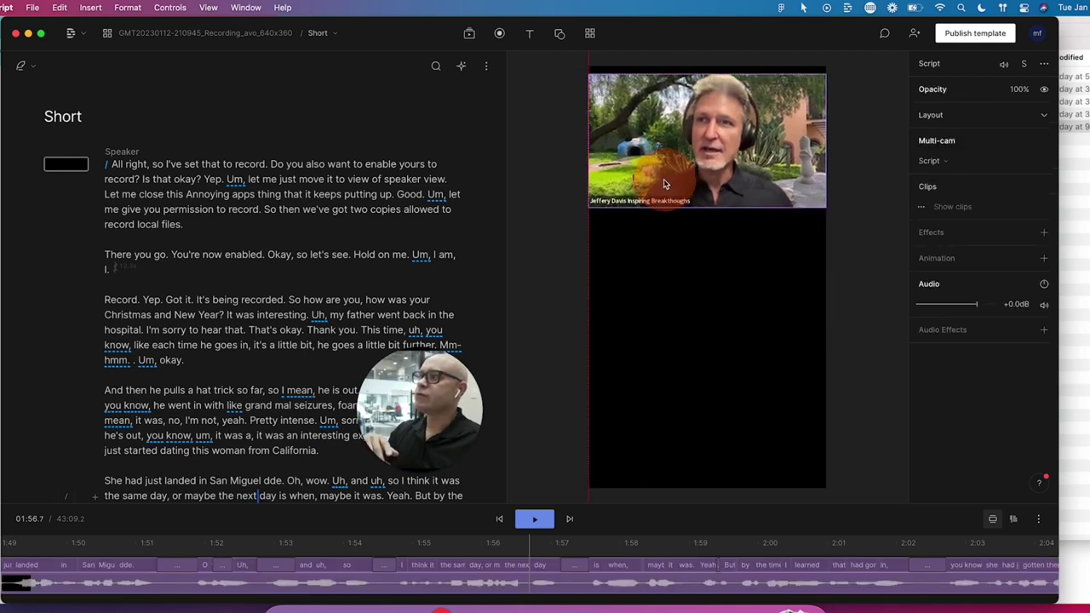
left_click_drag(818, 207, 908, 382)
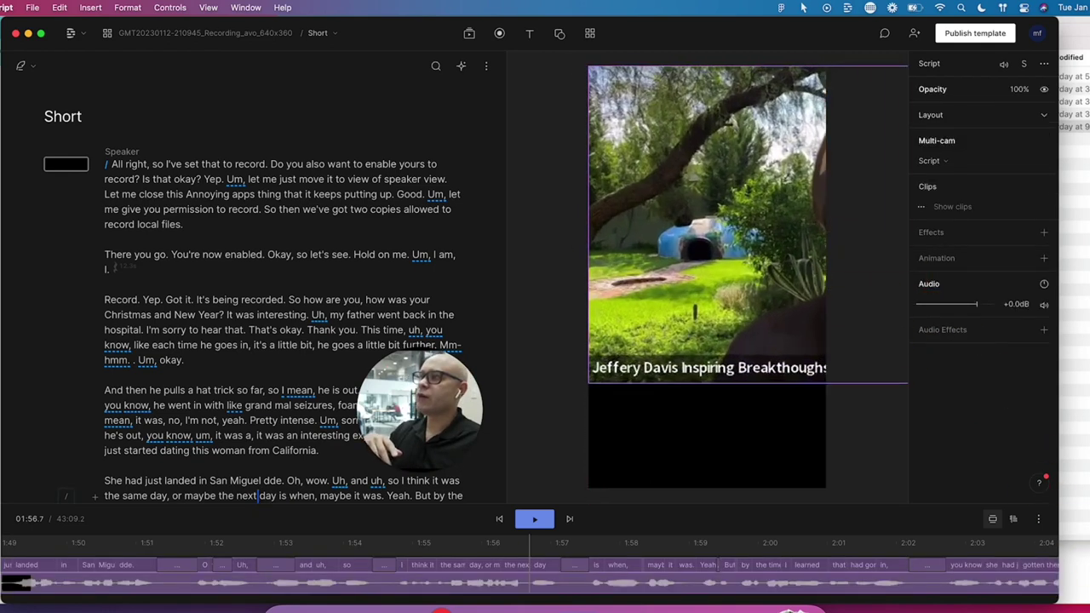
left_click_drag(830, 354, 688, 278)
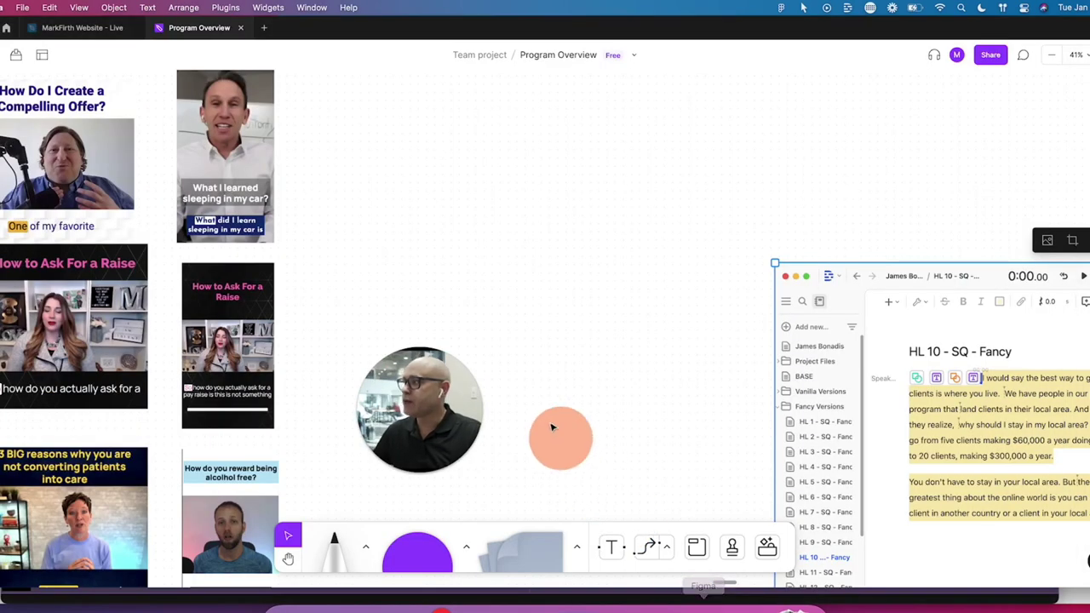
Switch to Figma to examine the vertical short layouts on the Program Overview board, and return to Descript.
key("super+Tab")
scroll(273, 305, "down", 3)
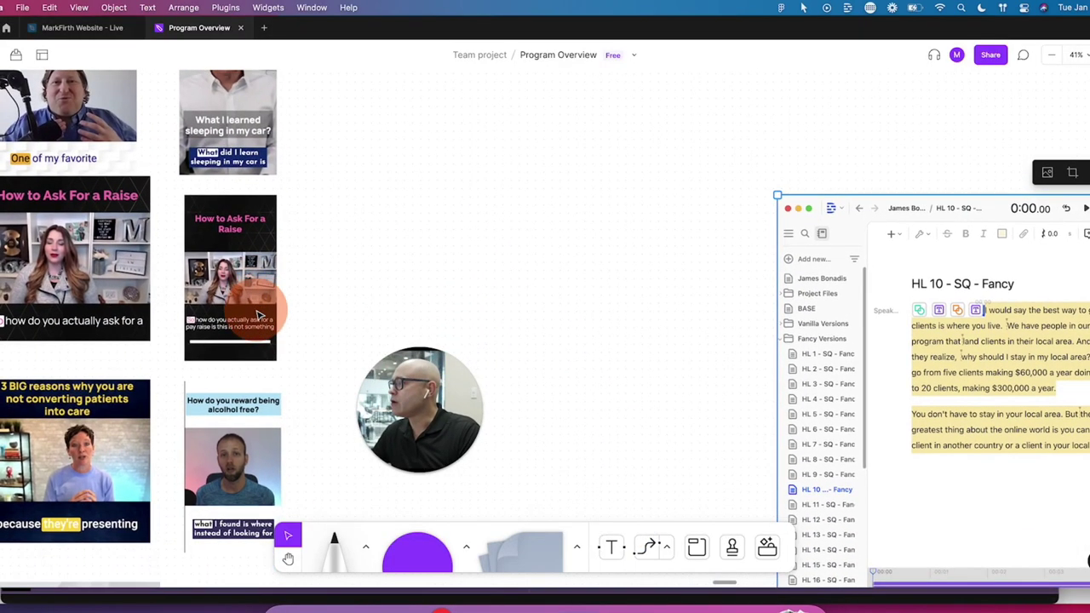
scroll(254, 301, "up", 5)
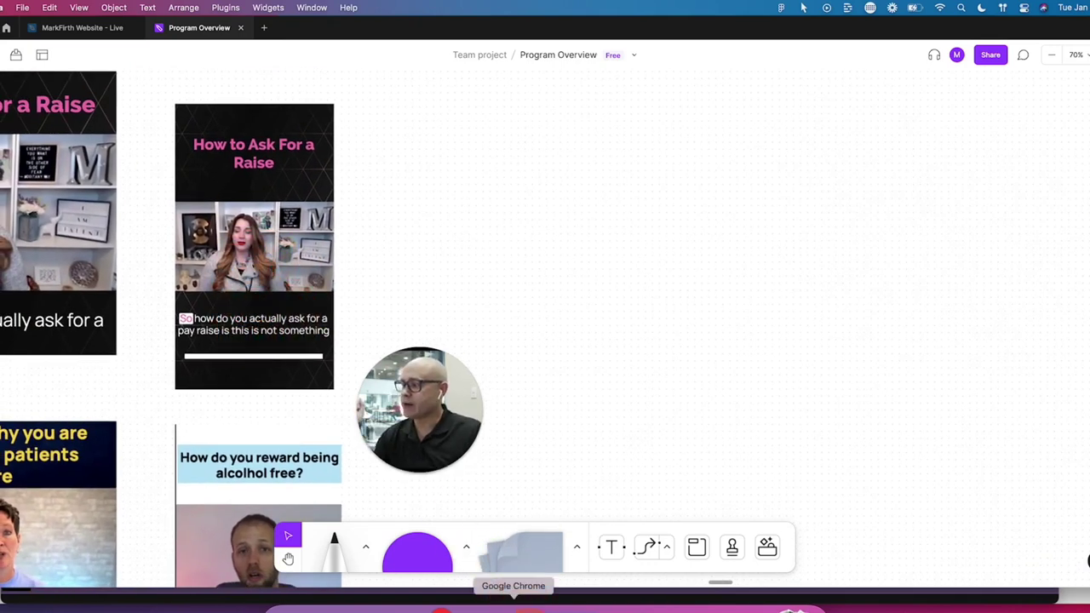
left_click(577, 607)
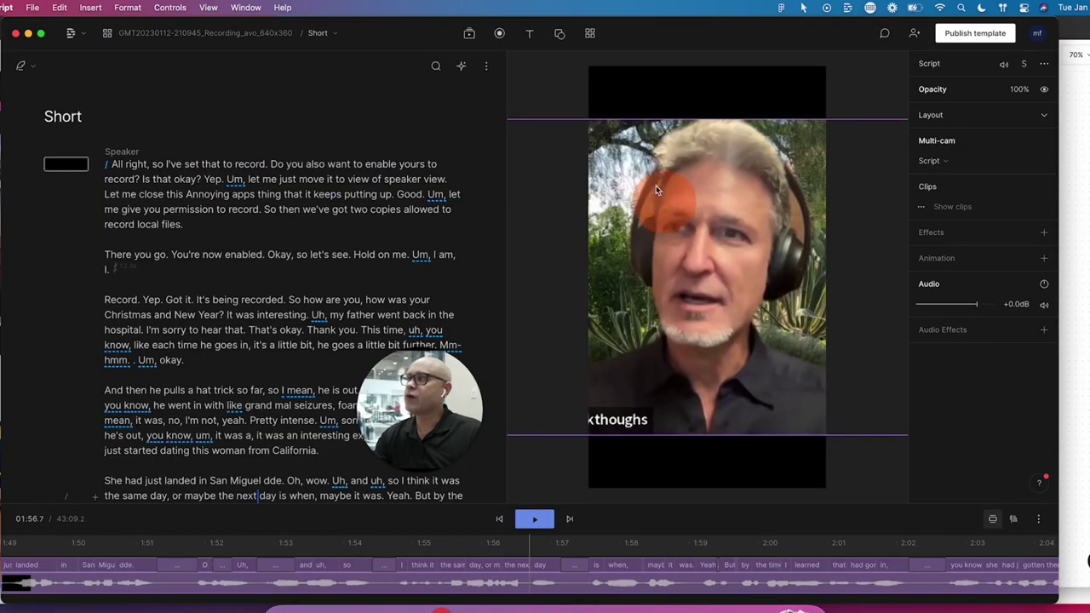
Nudge the guest's video in the frame and add a rectangle filling the band above it across the full width.
left_click_drag(771, 386, 699, 362)
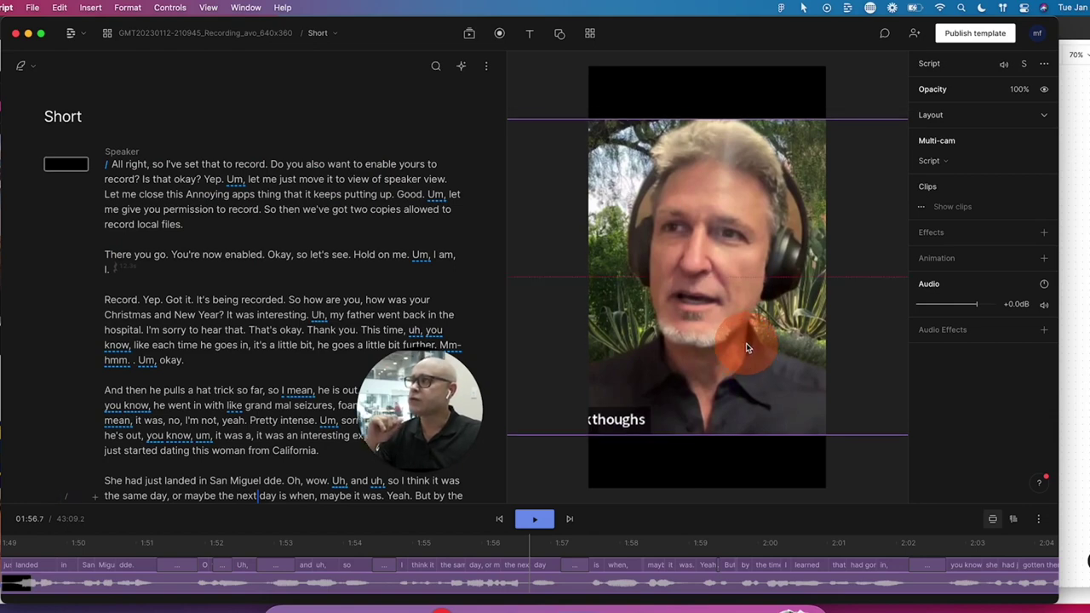
left_click(558, 36)
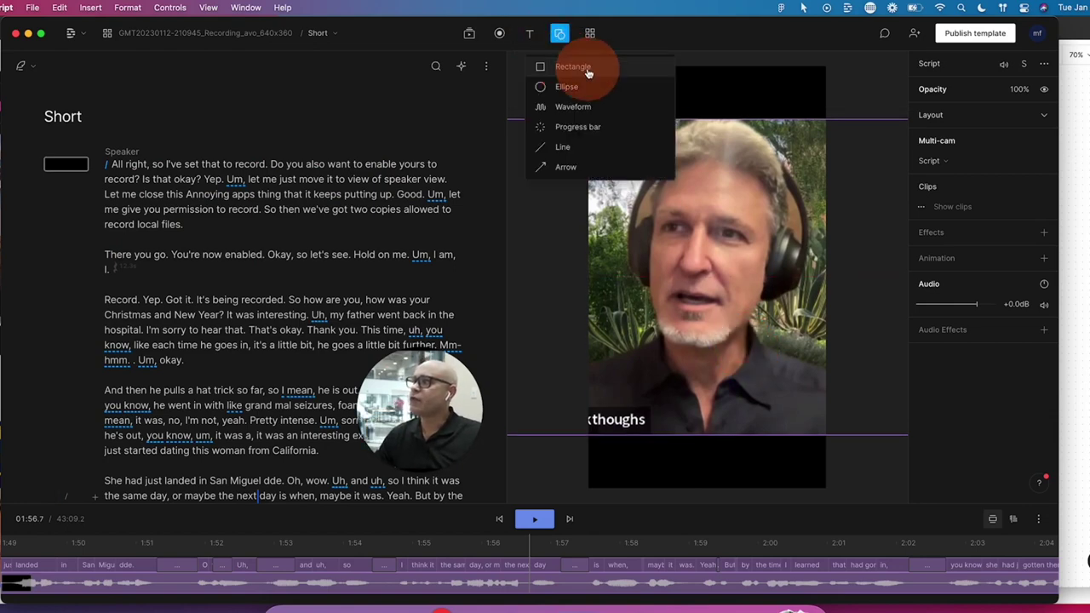
left_click(567, 67)
left_click_drag(707, 247, 655, 114)
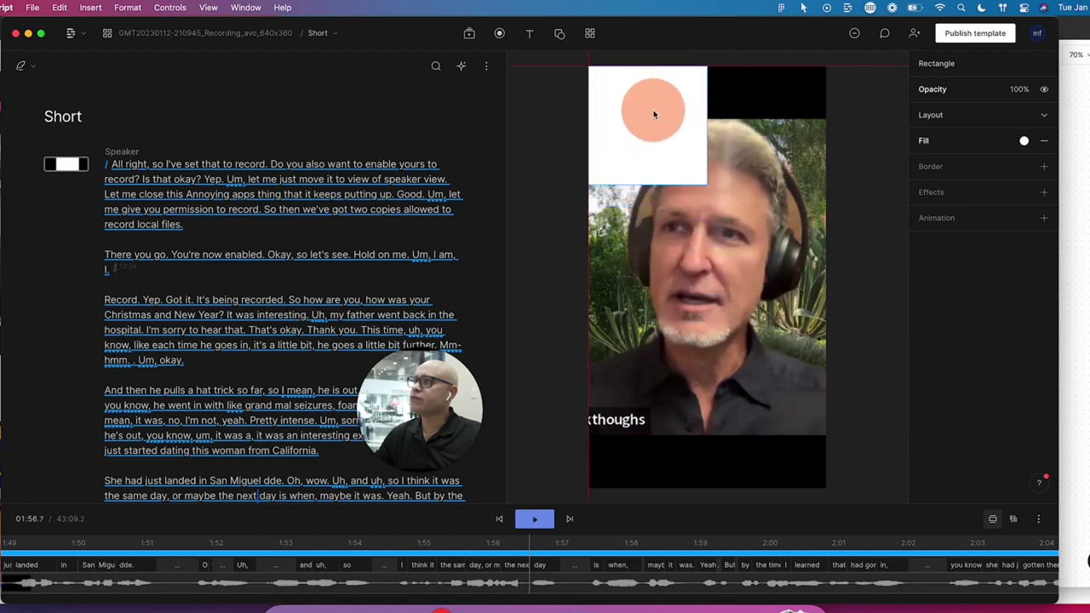
left_click_drag(666, 181, 678, 119)
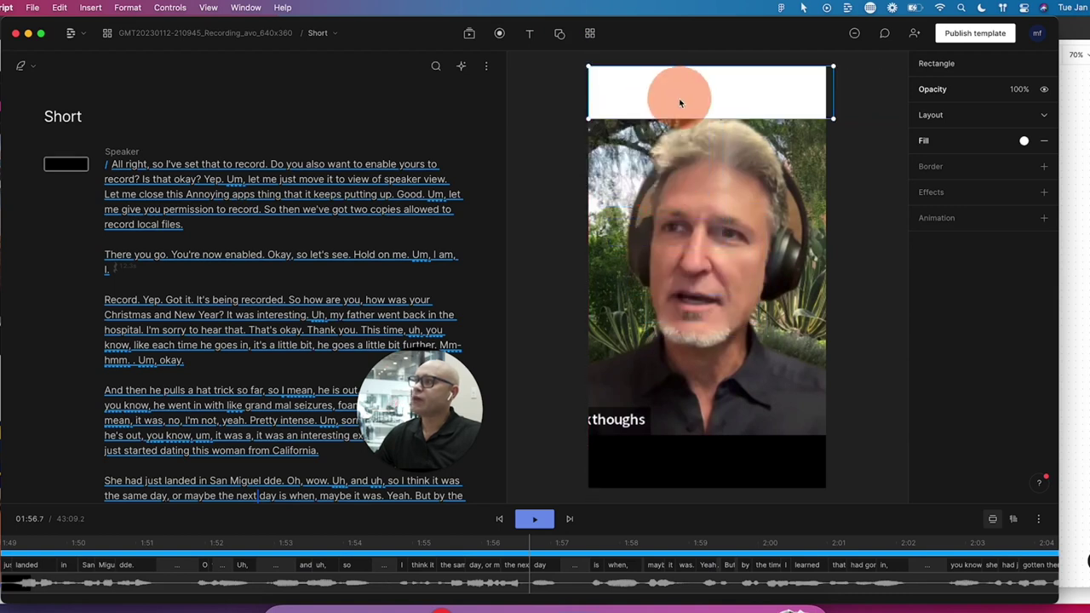
Add a second rectangle and stretch it across the frame's full width to cover the bottom band and the video's lower edge.
left_click(565, 39)
left_click(568, 65)
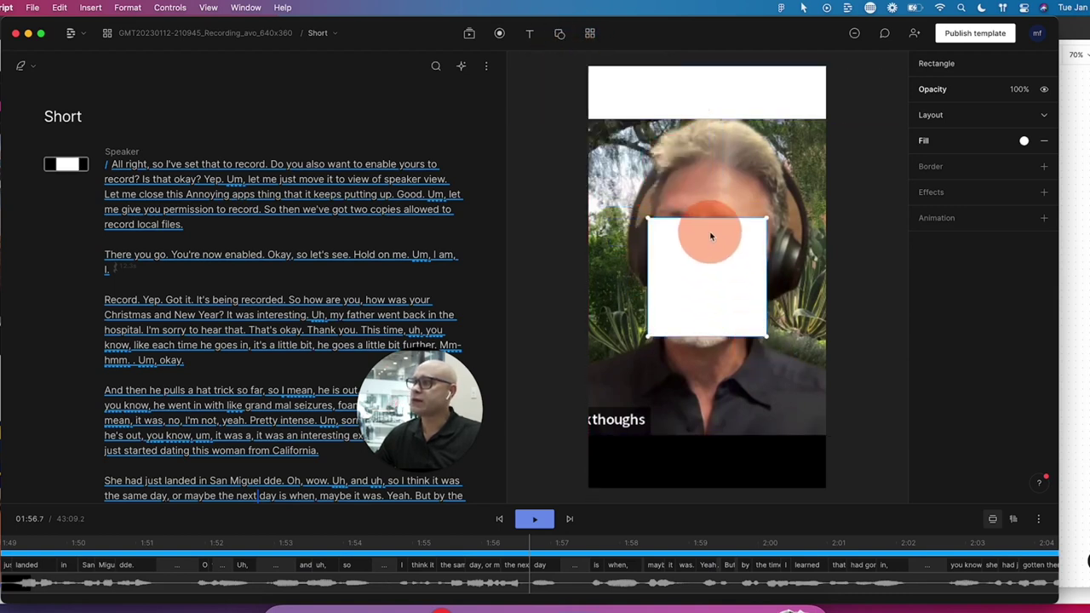
left_click_drag(705, 219, 651, 436)
left_click_drag(706, 457, 853, 495)
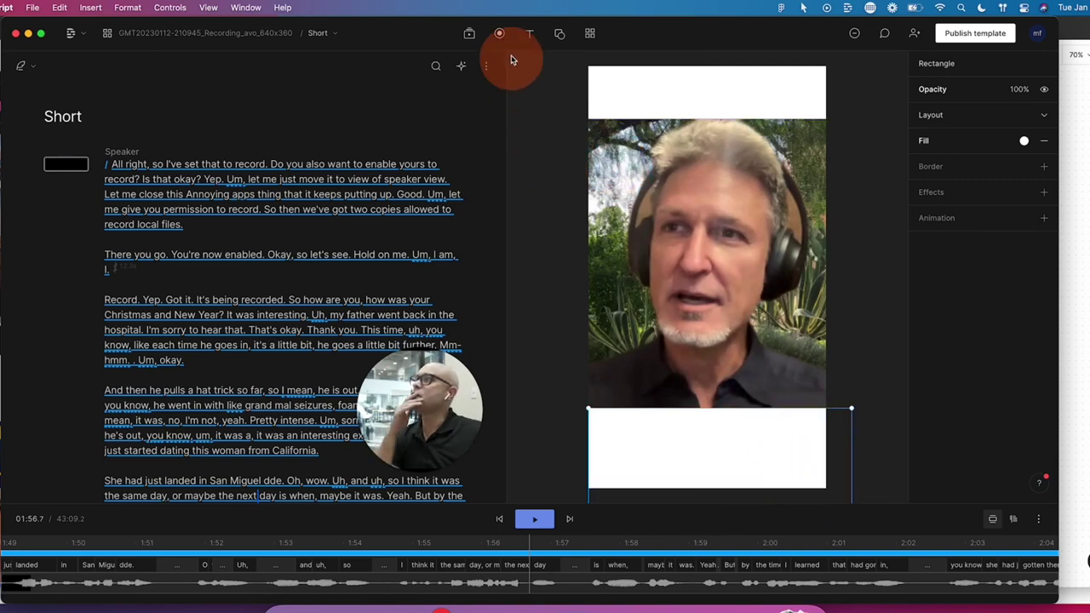
Add a progress bar and place it centred in the lower part of the bottom white band.
left_click(558, 36)
left_click(573, 127)
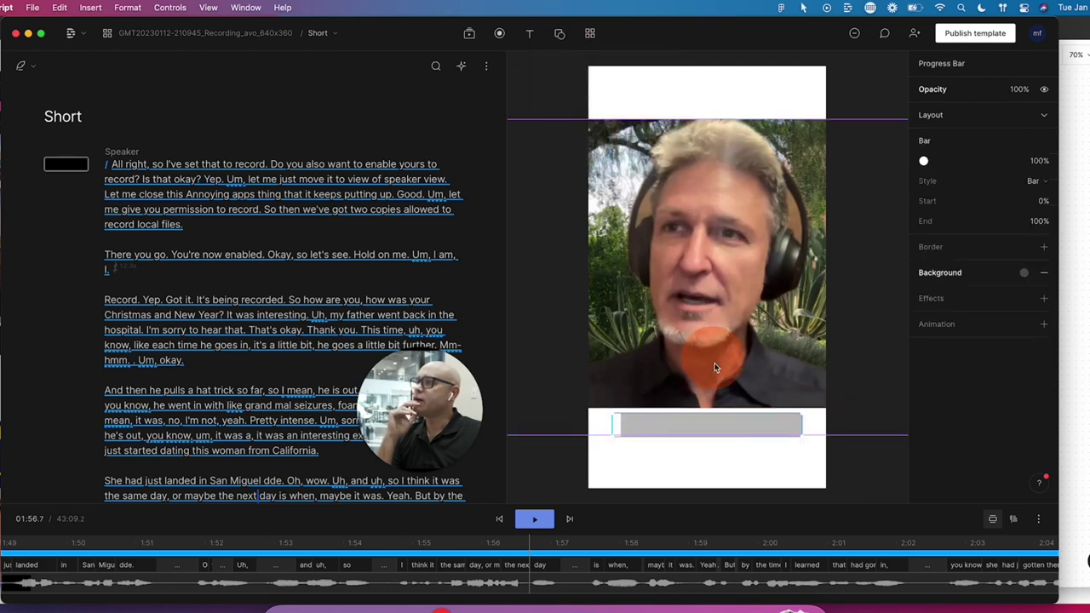
left_click(715, 427)
left_click_drag(714, 439, 714, 473)
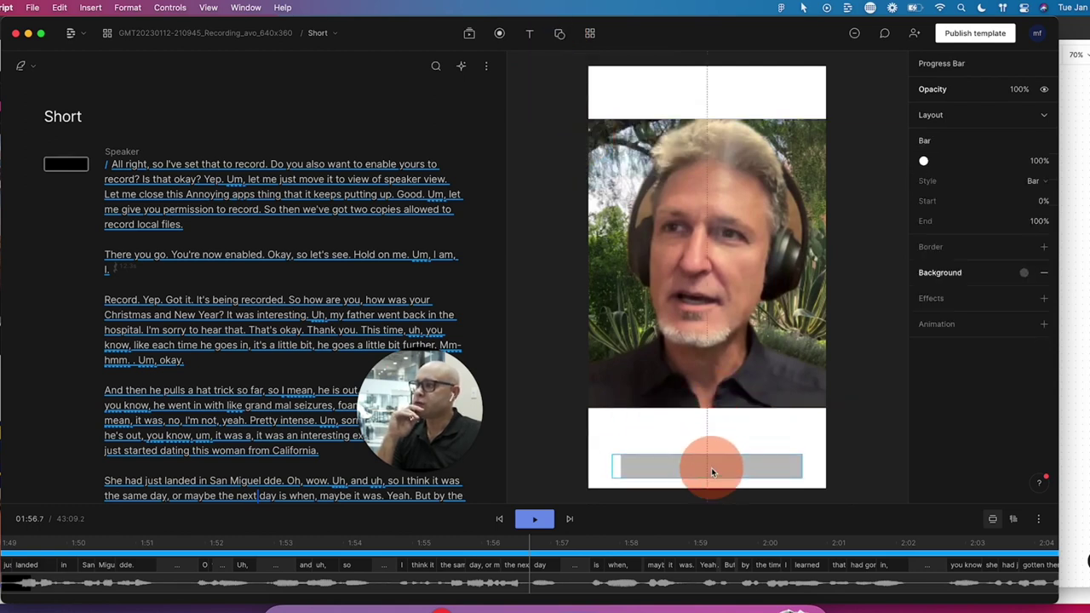
Add captions, place them centred over the guest's chest, narrow their box to about half width and set the text size to 101.
left_click(529, 33)
left_click(523, 126)
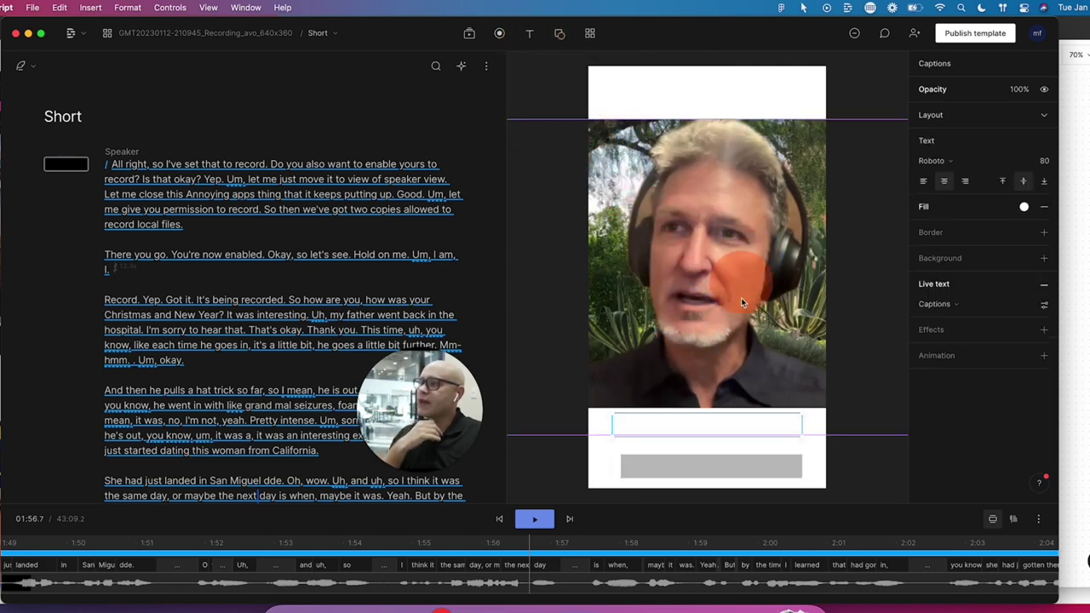
left_click_drag(725, 430, 726, 378)
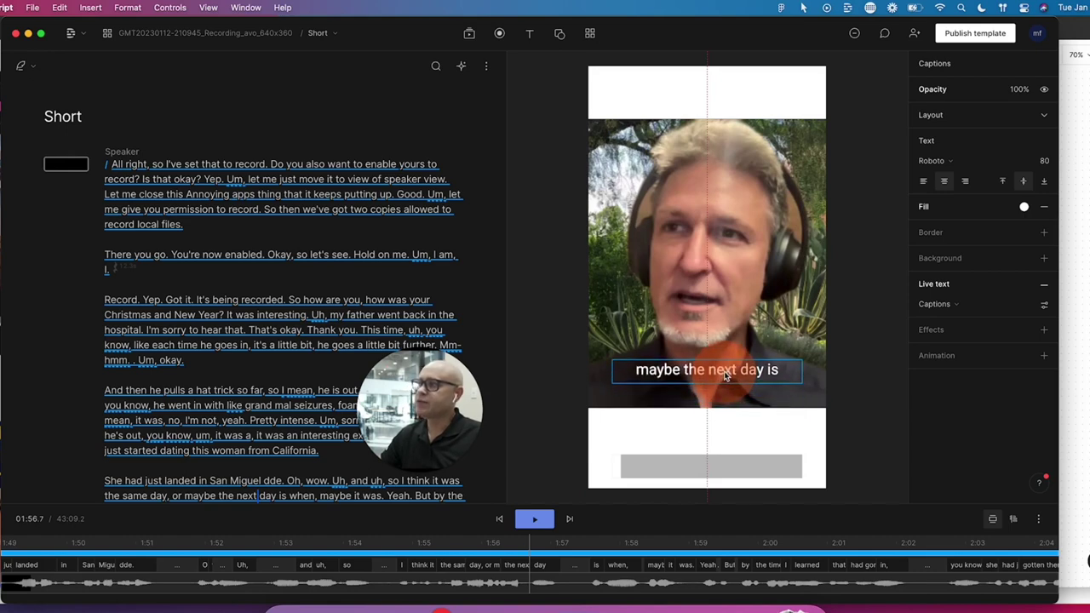
left_click_drag(800, 373, 707, 372)
left_click(632, 380)
left_click_drag(641, 375, 682, 376)
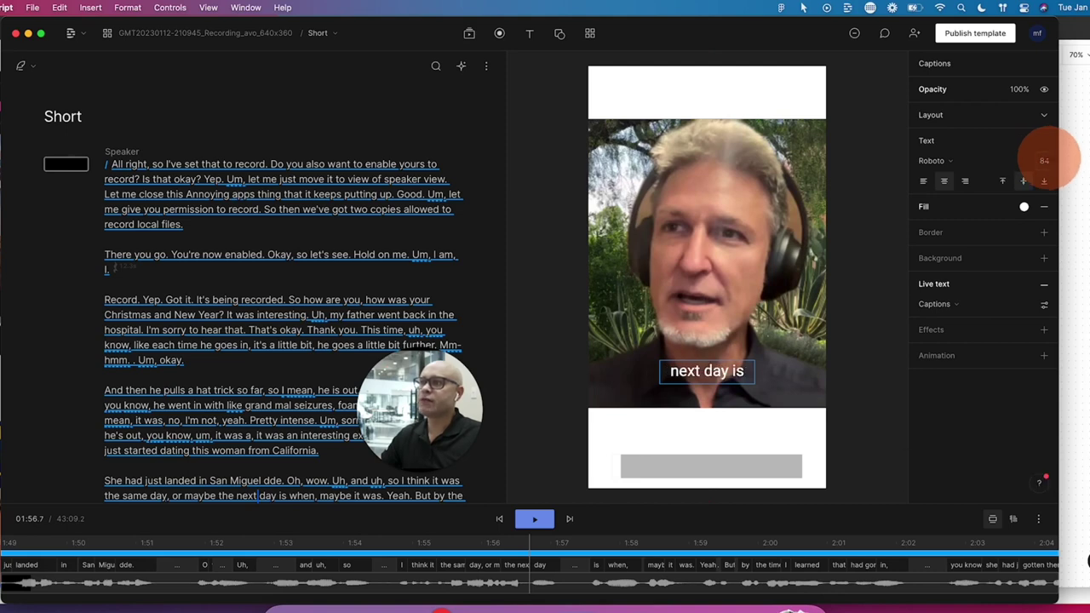
left_click_drag(1045, 160, 1039, 326)
Give the captions' active word a white fill and an orange background, and play the composition to preview the highlighting.
left_click(1045, 305)
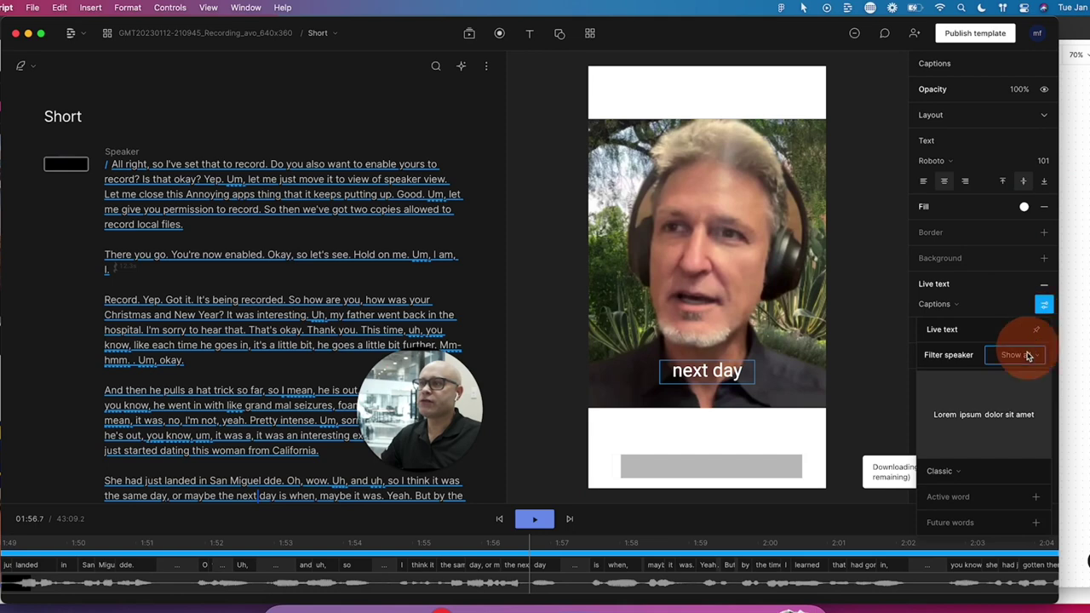
left_click(1035, 499)
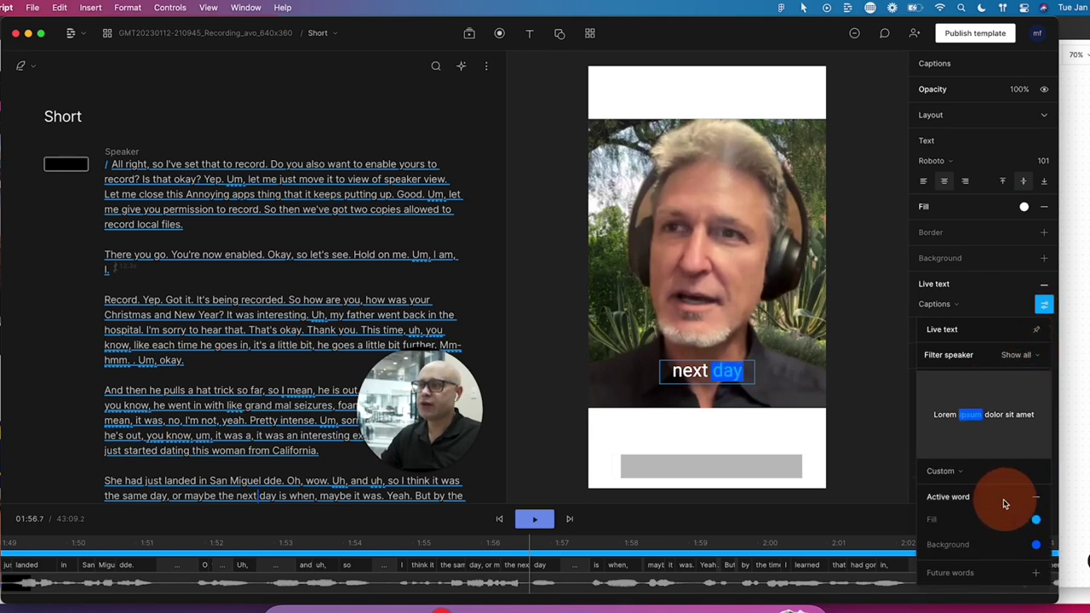
left_click(1035, 520)
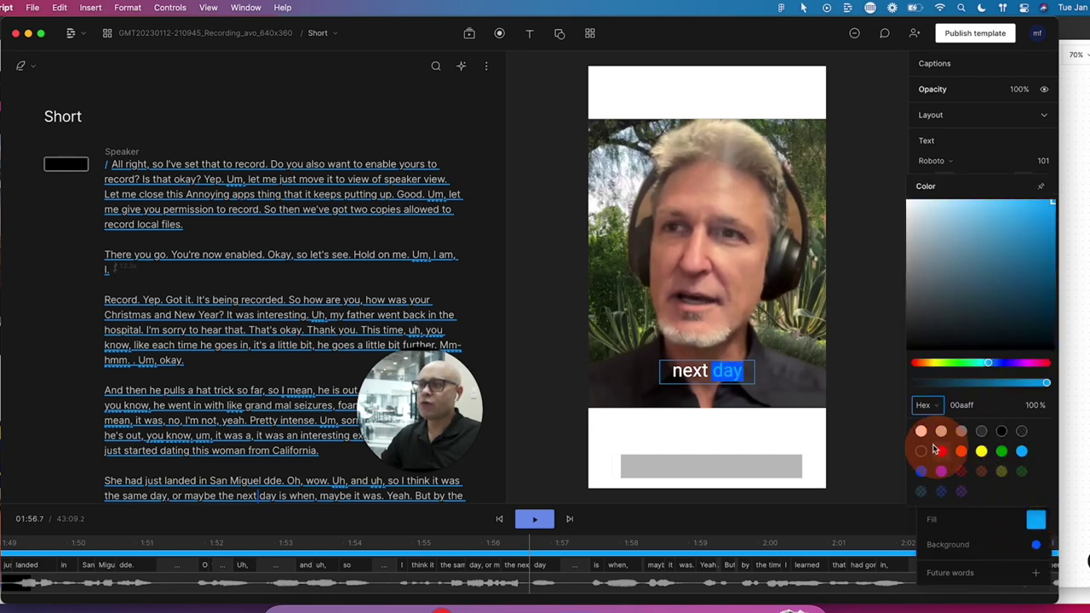
left_click(922, 432)
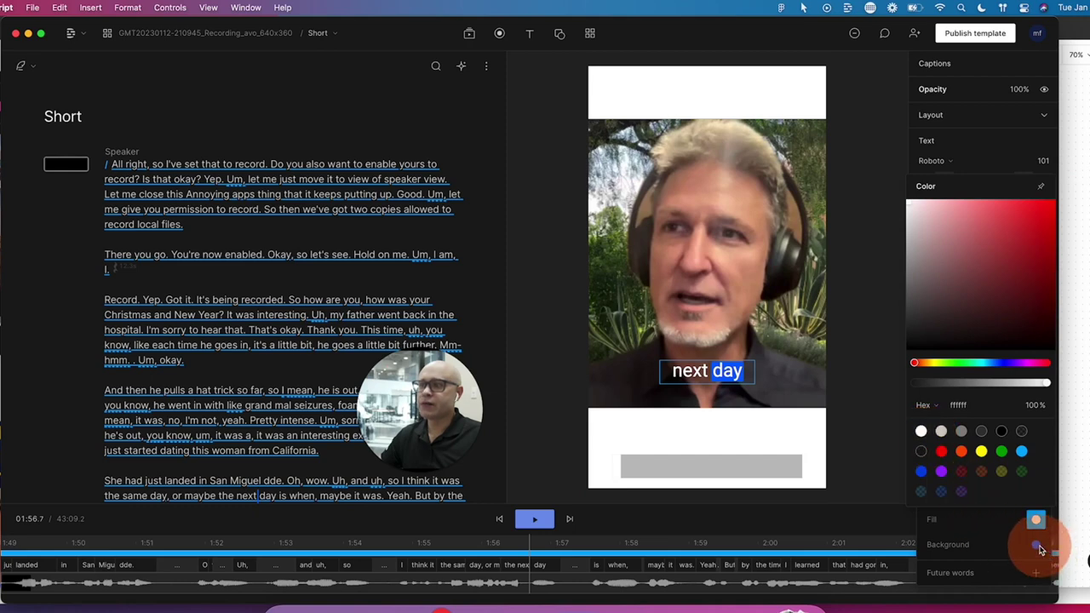
left_click(1036, 545)
left_click(1035, 545)
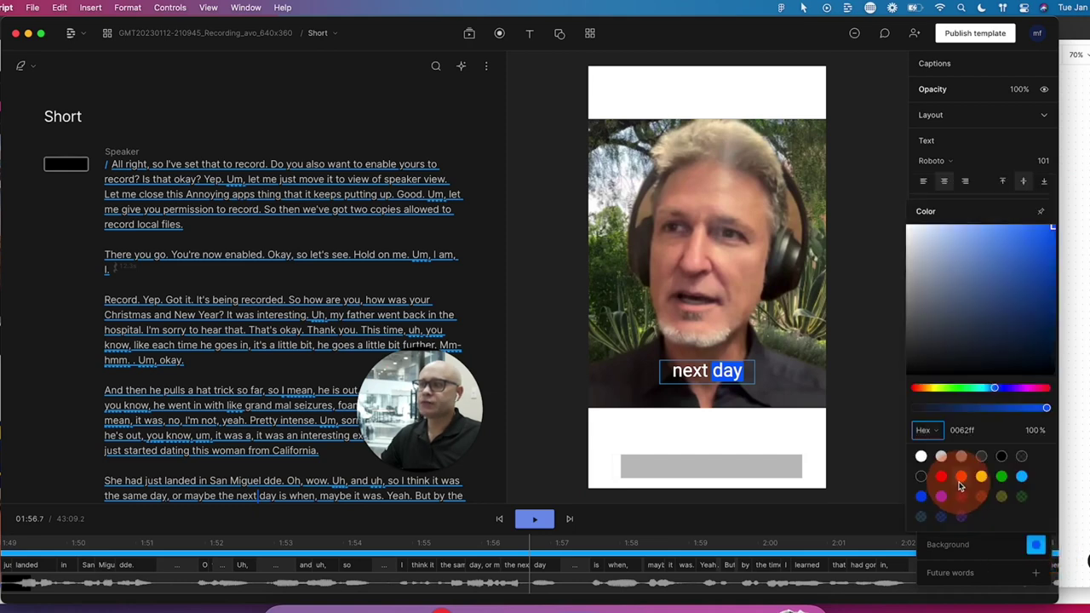
left_click(961, 476)
left_click(117, 162)
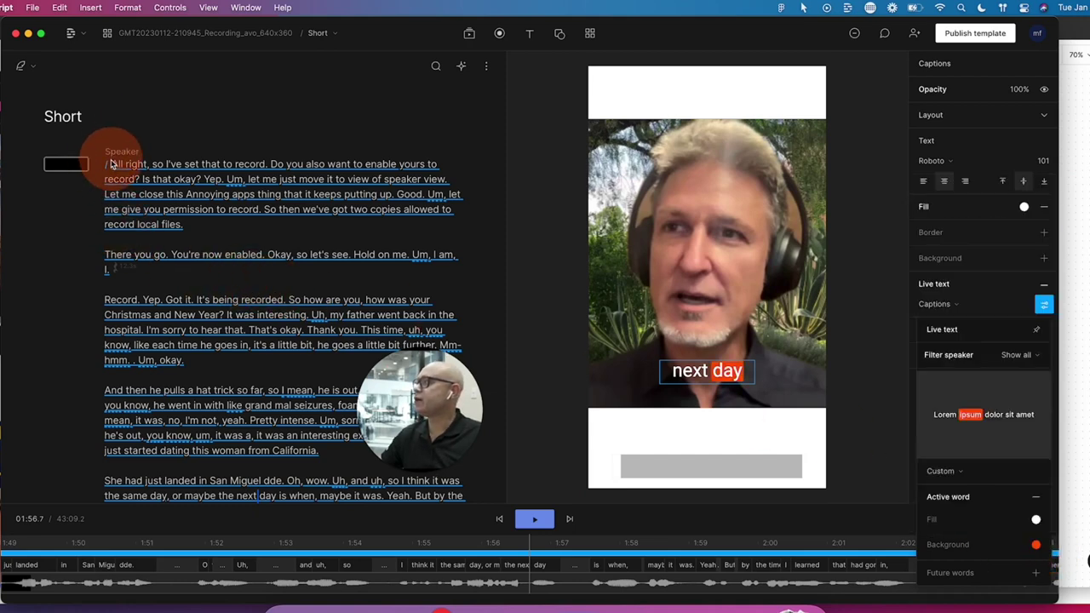
left_click(535, 519)
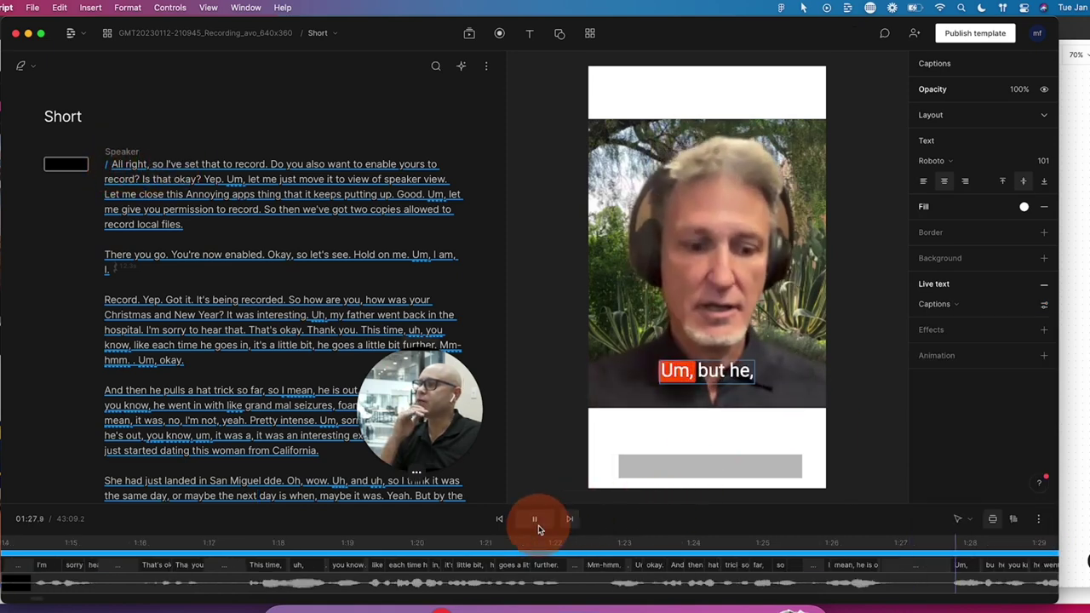
Move the progress bar up to the middle of the bottom white band and widen it slightly.
left_click(690, 470)
left_click_drag(690, 473, 699, 449)
left_click_drag(615, 438, 601, 435)
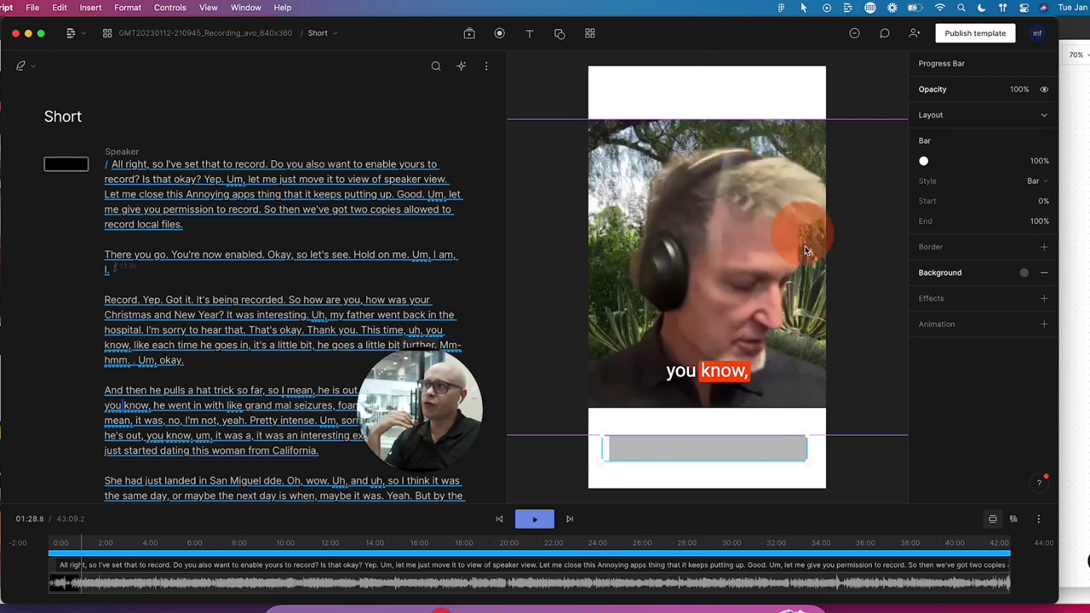
left_click_drag(825, 475, 706, 269)
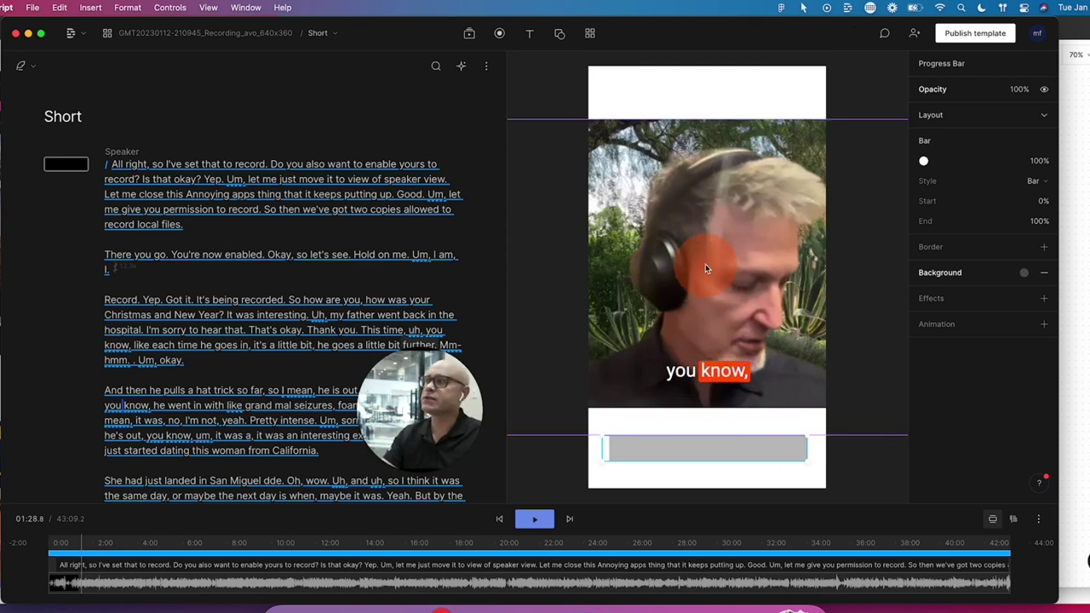
Add a Title text in the top white band and shift the guest's video slightly to centre him in the frame.
left_click_drag(741, 197, 537, 116)
left_click(529, 33)
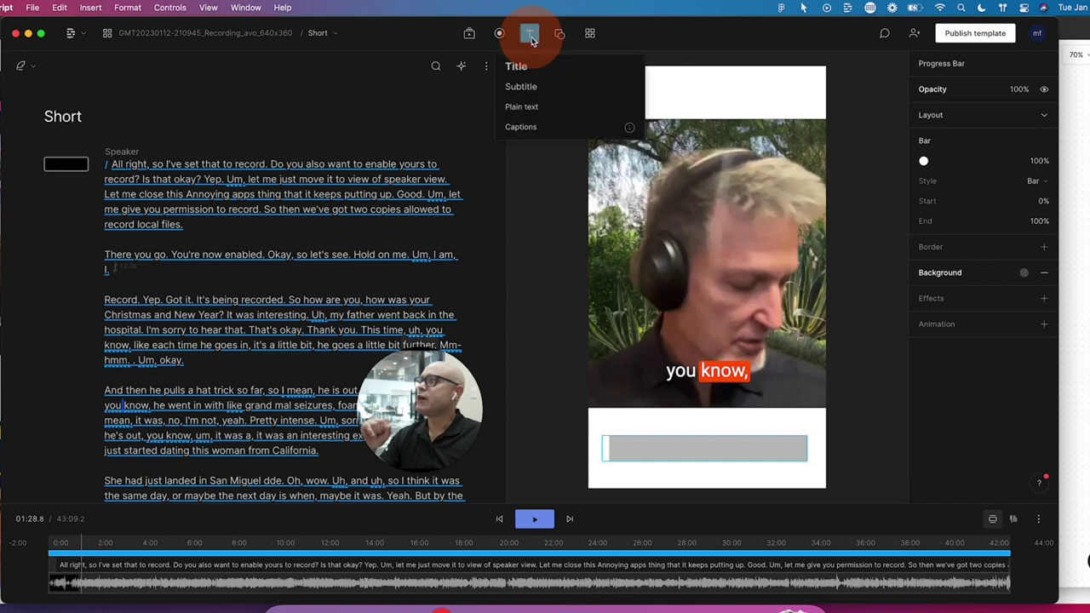
left_click(516, 67)
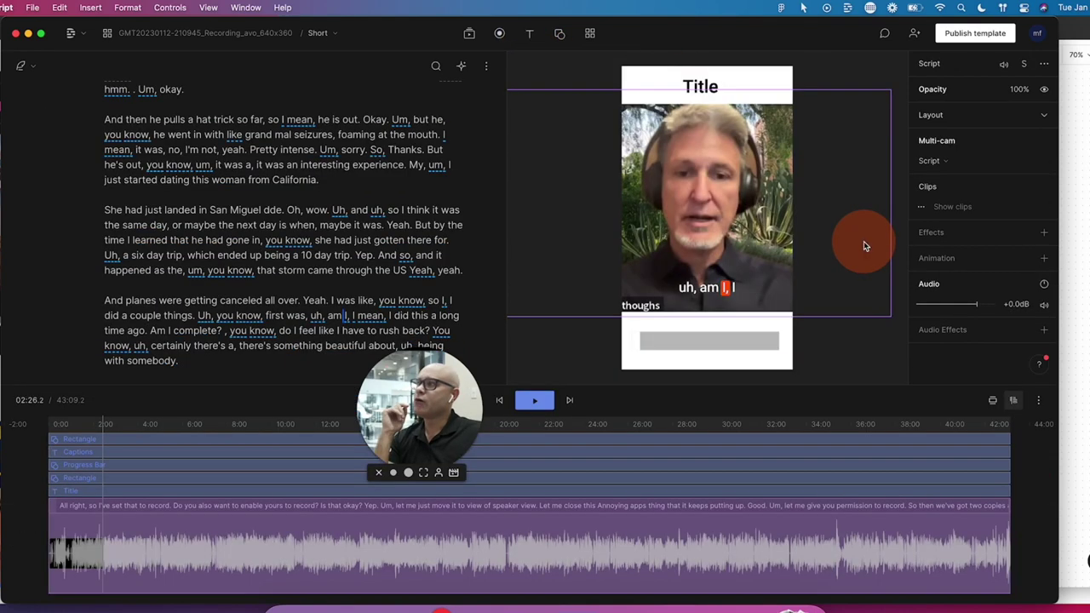
left_click(872, 249)
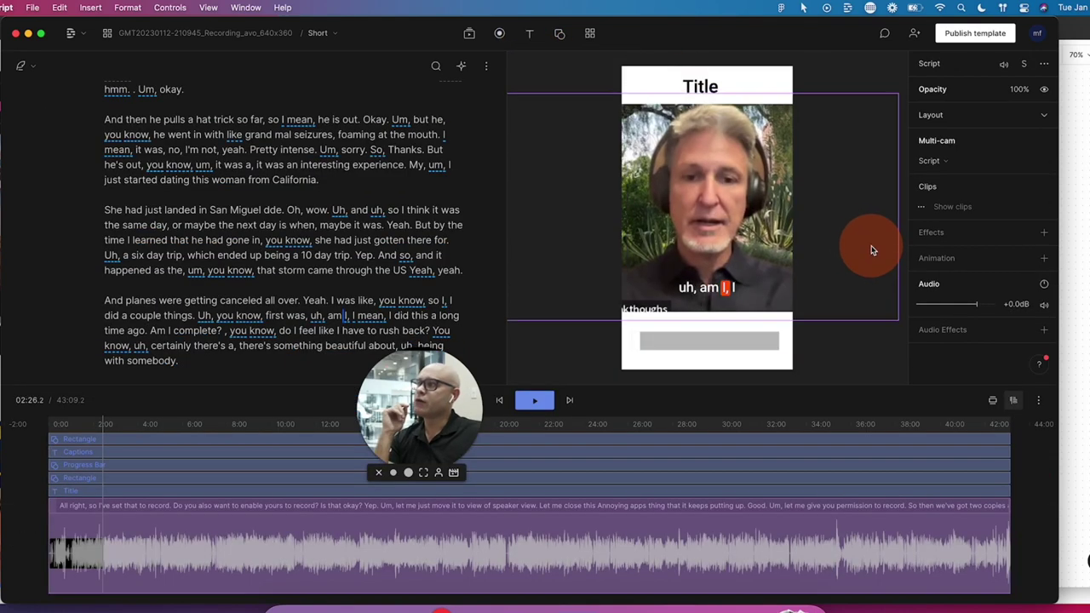
left_click(869, 89)
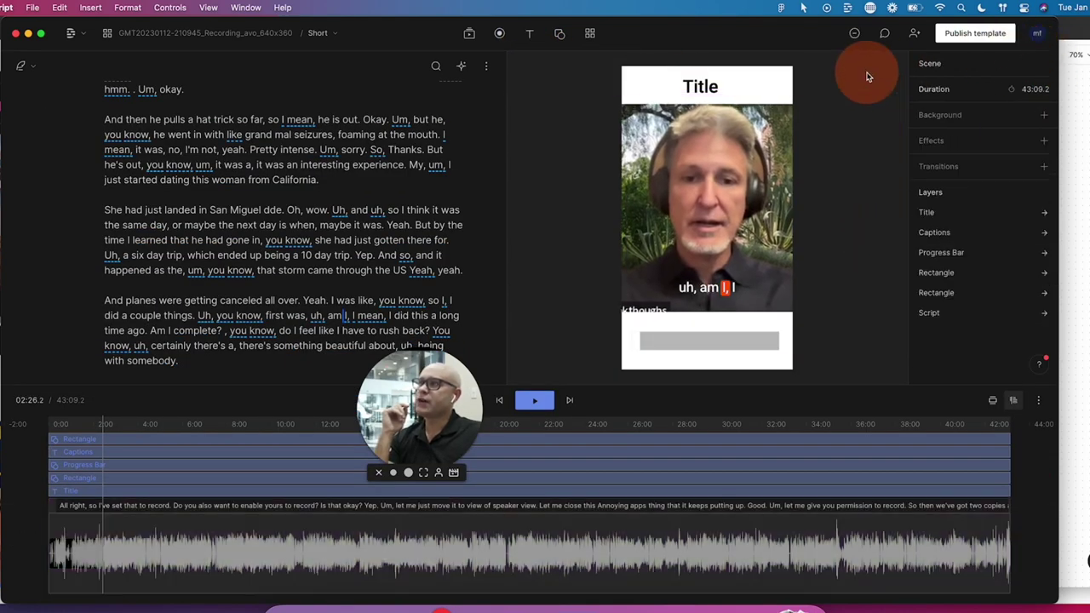
Publish the Short template with Private access.
left_click(968, 38)
left_click(1010, 353)
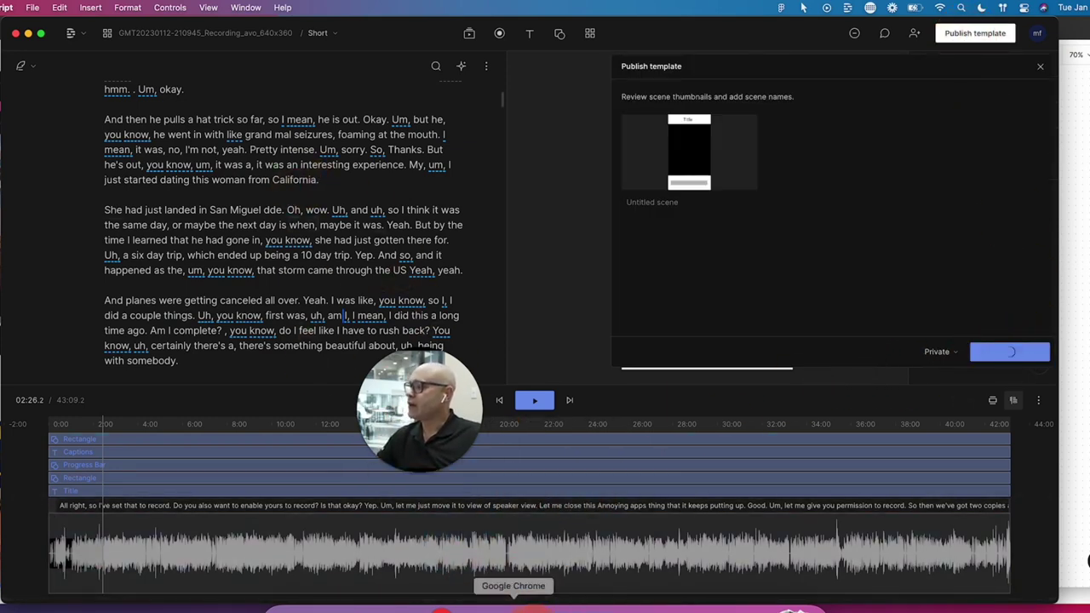
Switch to Chrome to review the Part 1 template list and the Part 2 heading in the Mem outline, and return to Descript.
left_click(514, 608)
left_click_drag(251, 240, 231, 261)
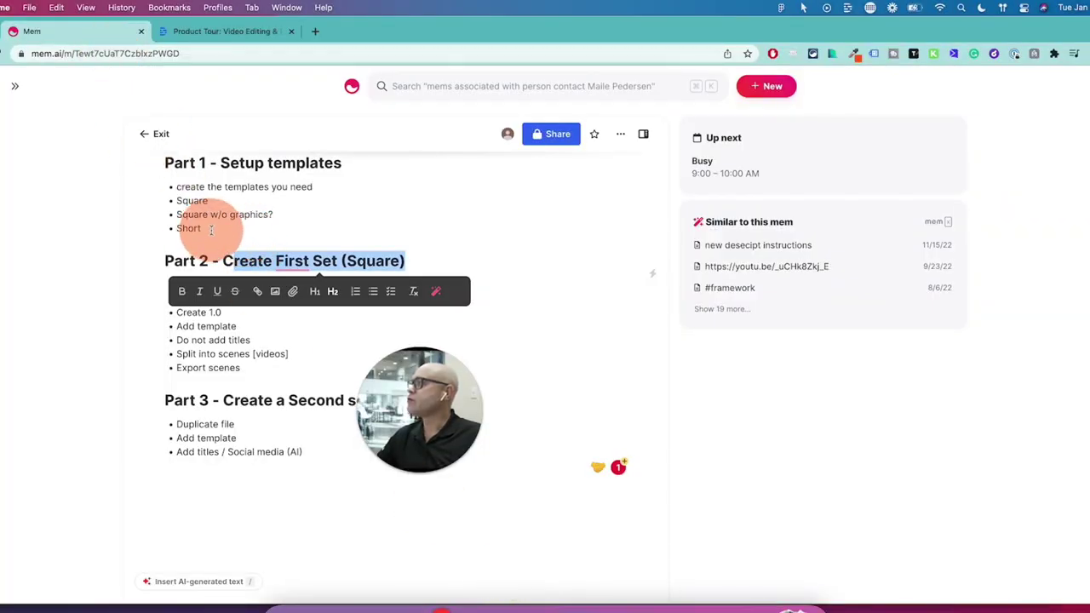
left_click_drag(273, 214, 176, 214)
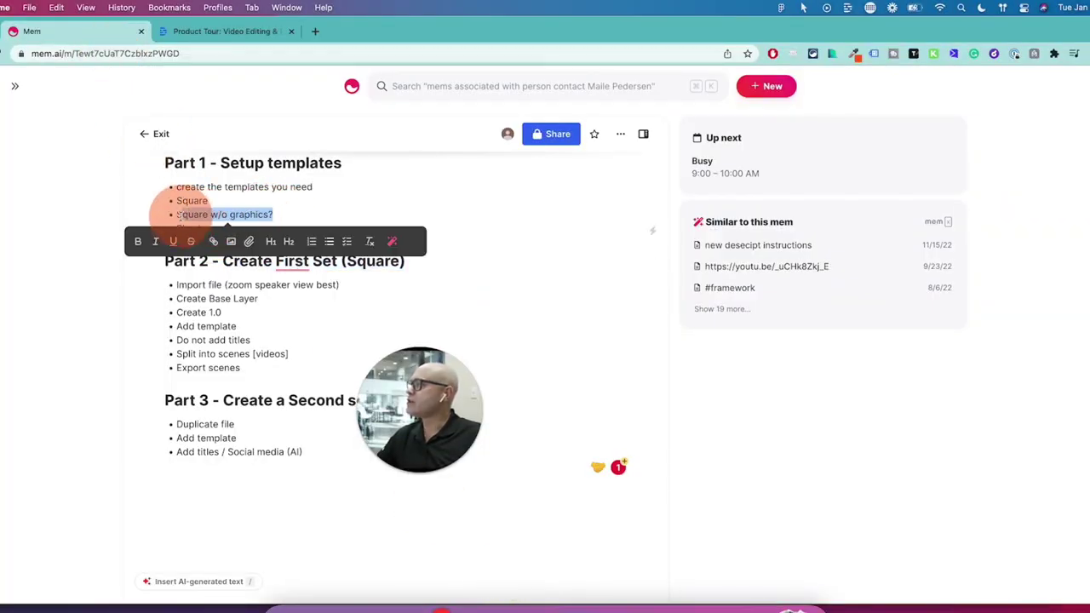
left_click(187, 288)
left_click_drag(168, 255, 409, 266)
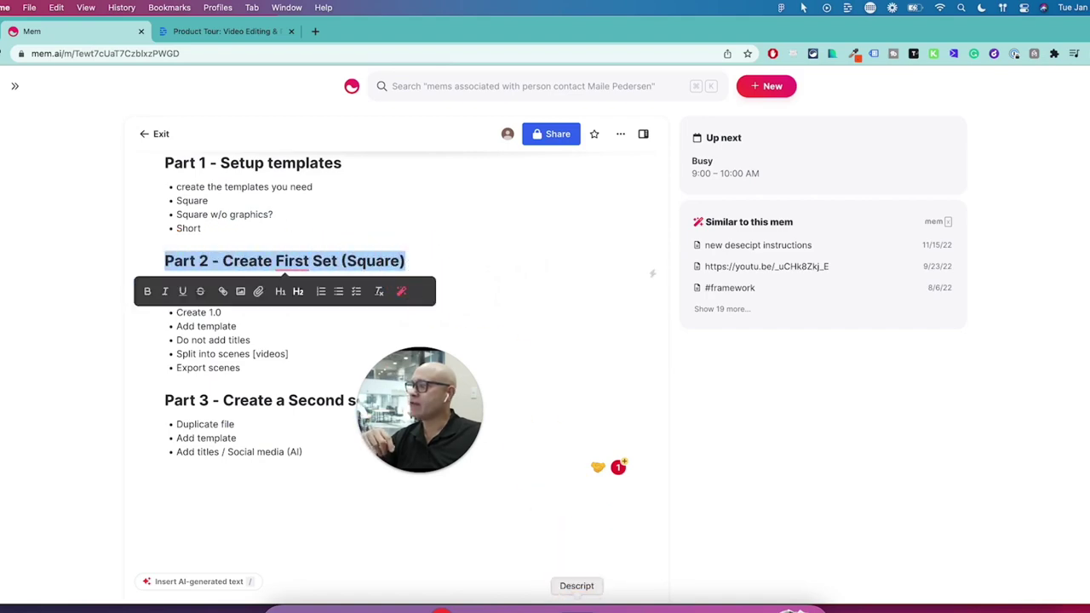
left_click(576, 603)
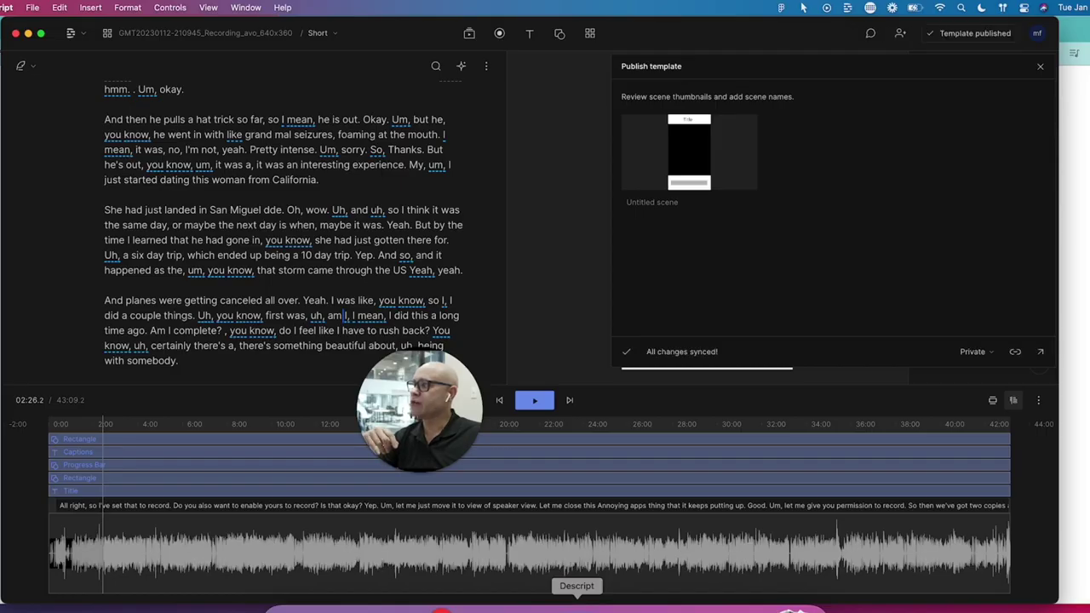
Leave the template and create a new project in the Jan Week 3 folder of the B2B Growth Team Drive workspace.
left_click(74, 34)
left_click(94, 67)
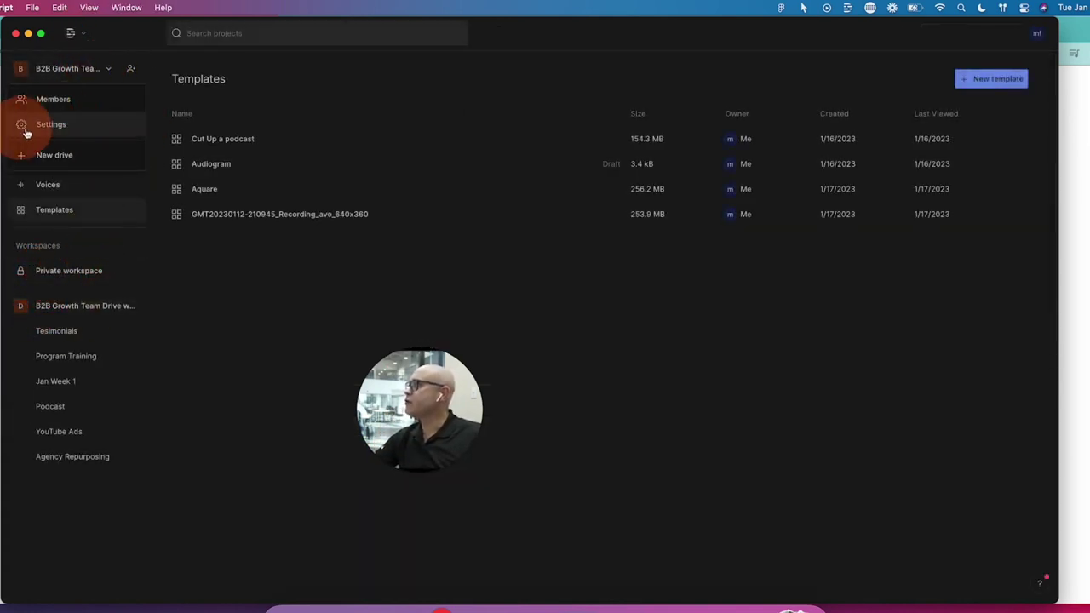
left_click(134, 78)
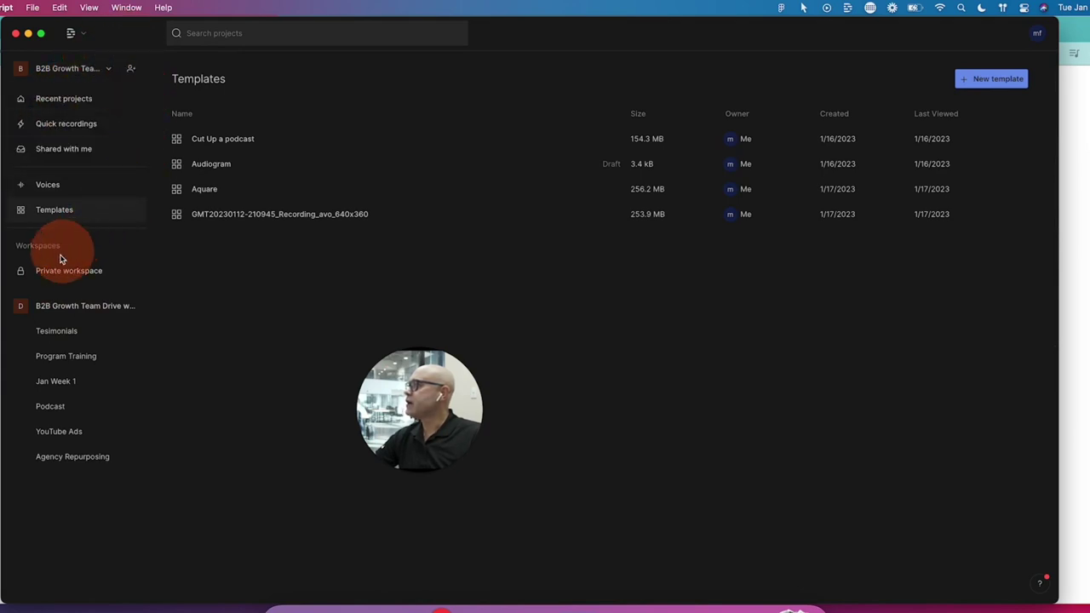
left_click(85, 310)
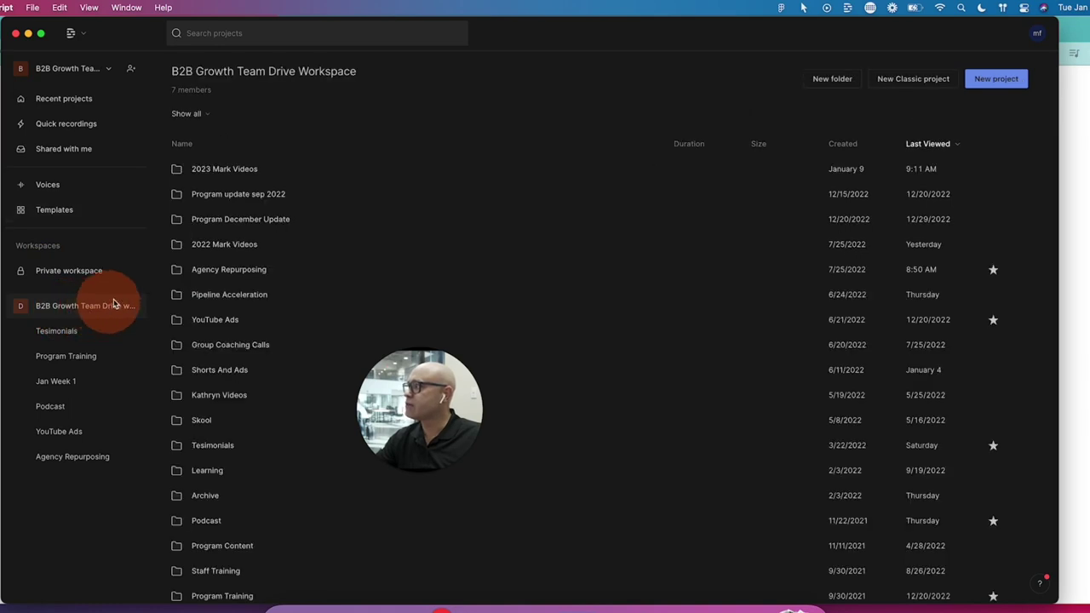
left_click(204, 173)
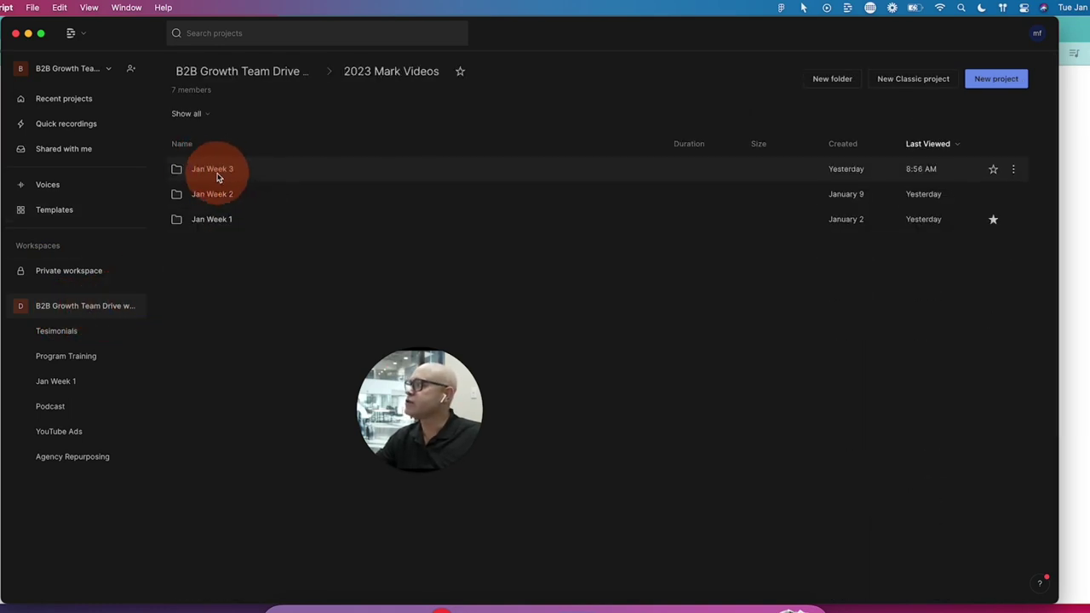
left_click(218, 176)
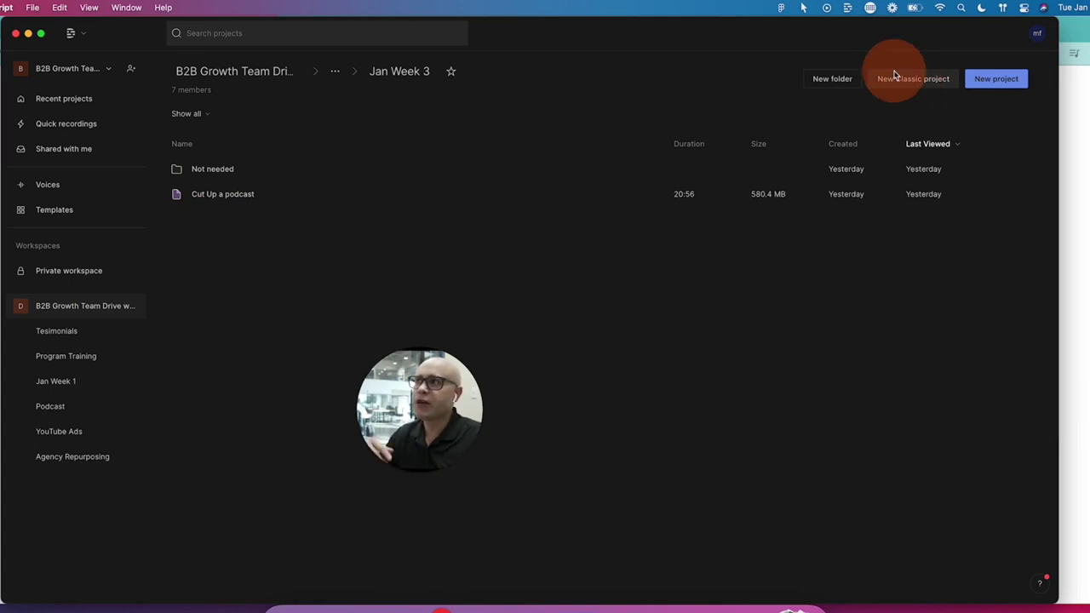
left_click(995, 82)
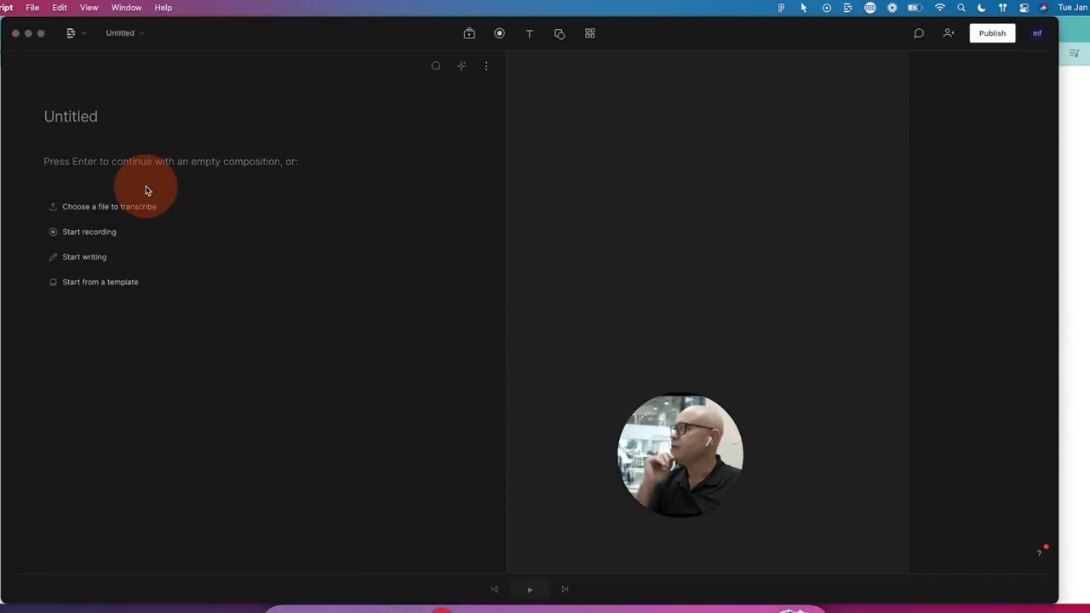
left_click(127, 159)
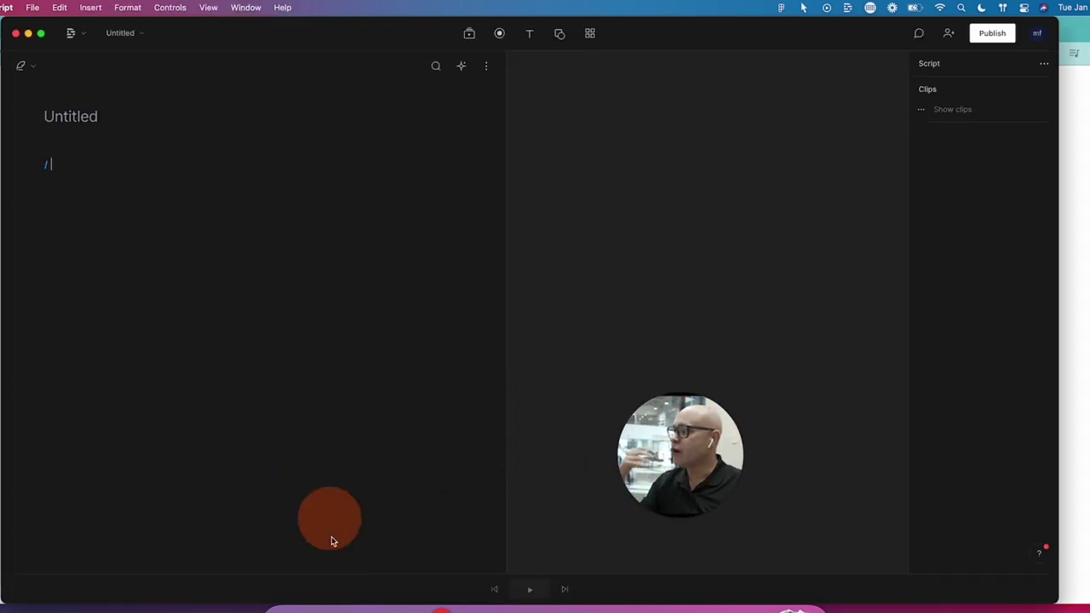
left_click(295, 607)
left_click_drag(358, 132, 98, 163)
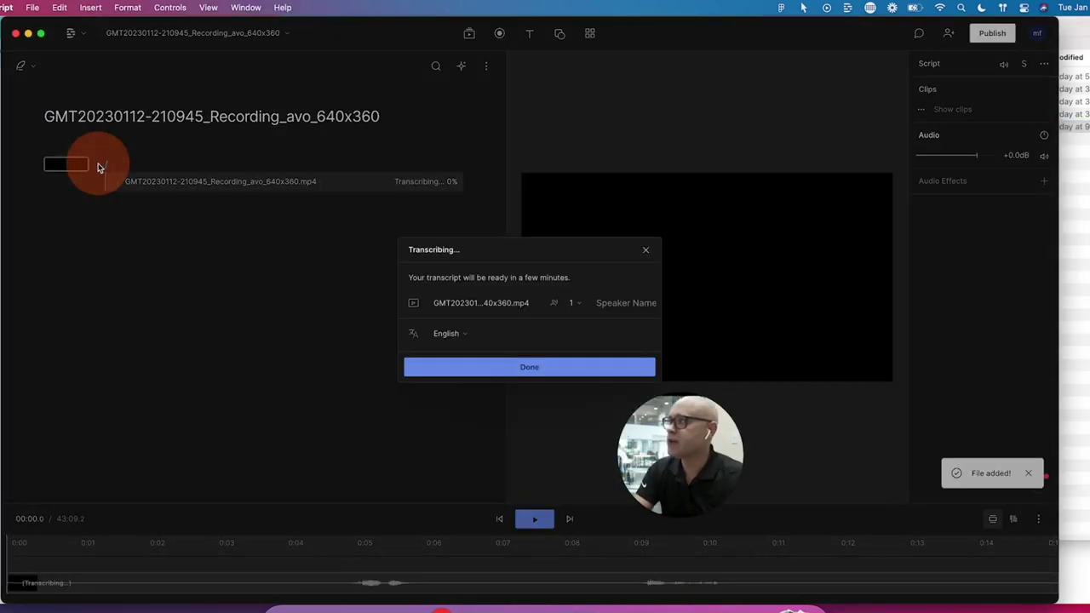
left_click(575, 304)
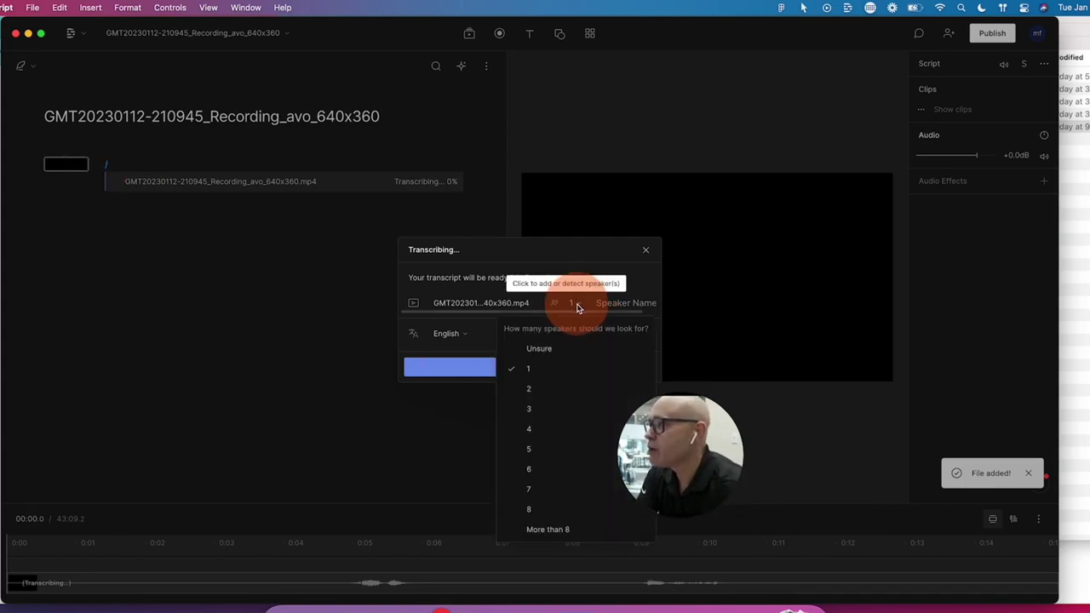
left_click(536, 390)
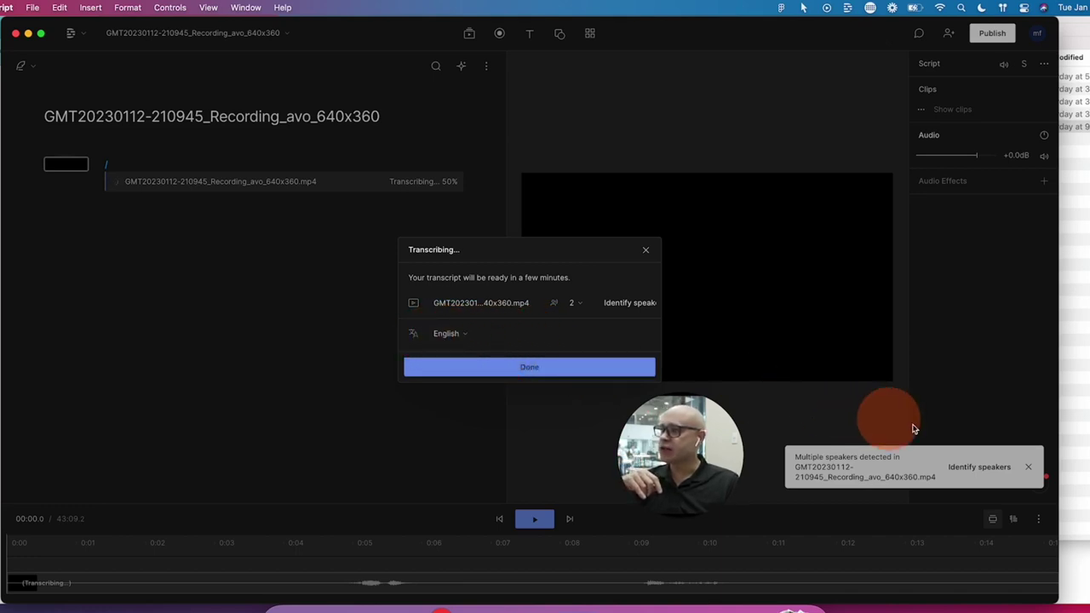
Identify the two detected speakers, labelling the first clip with the guest's first name and the second with the host's first name.
left_click(968, 467)
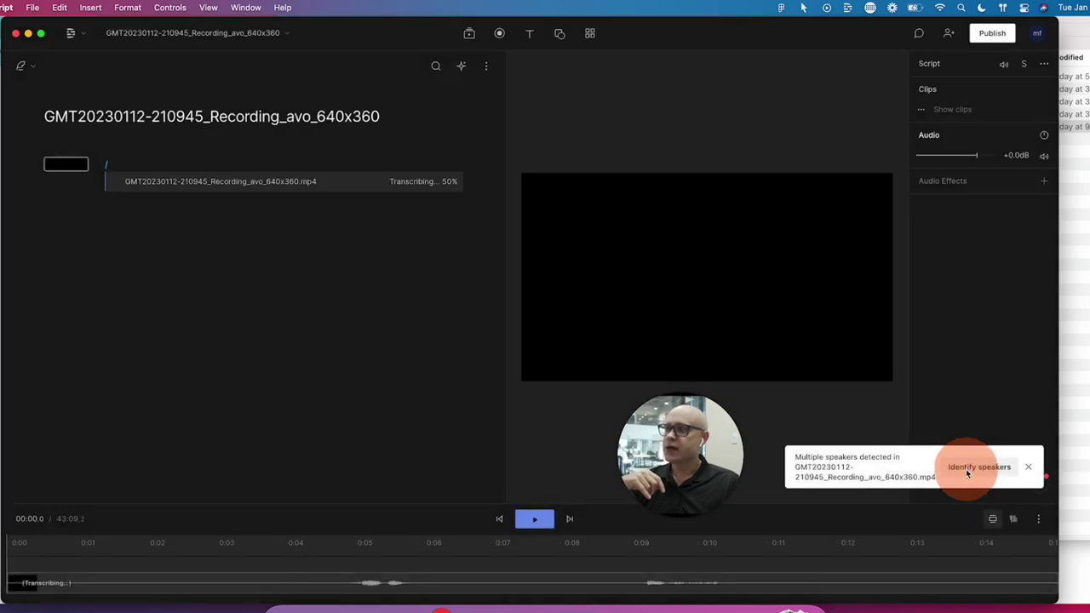
left_click(968, 470)
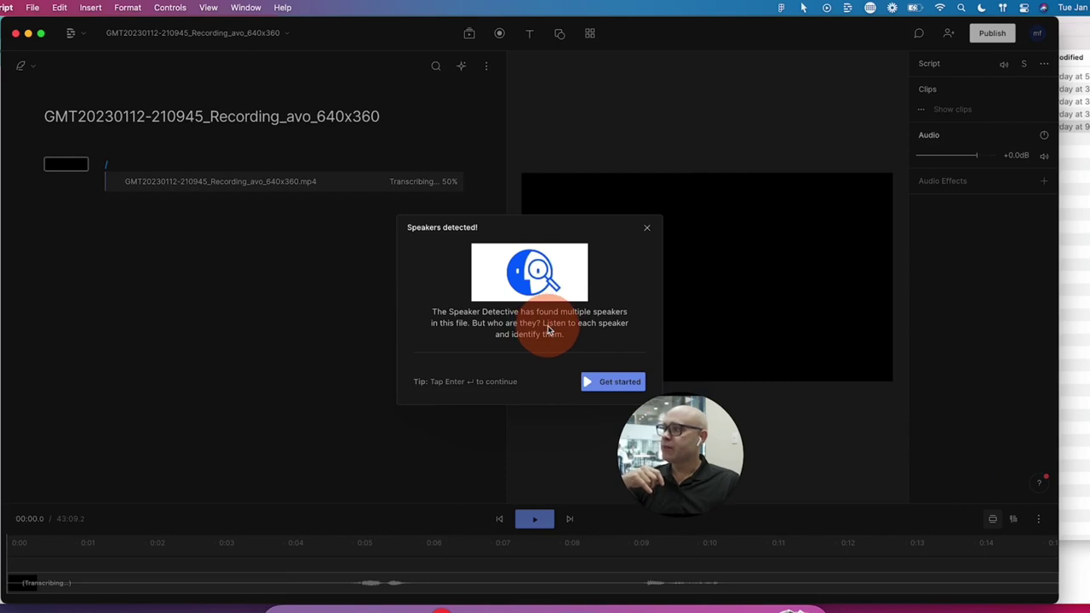
left_click(596, 381)
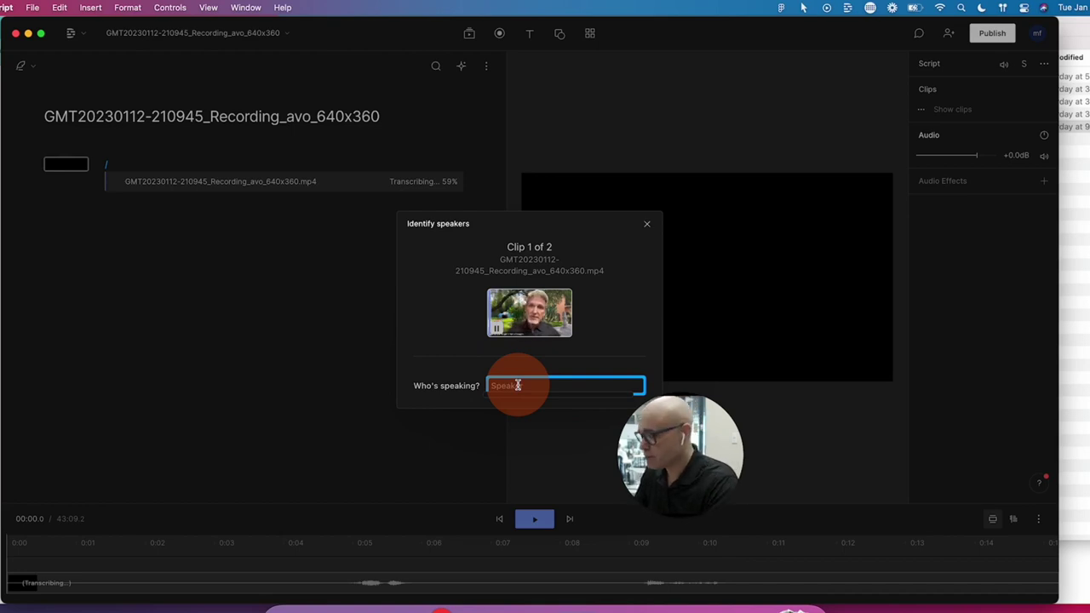
type("Jeff")
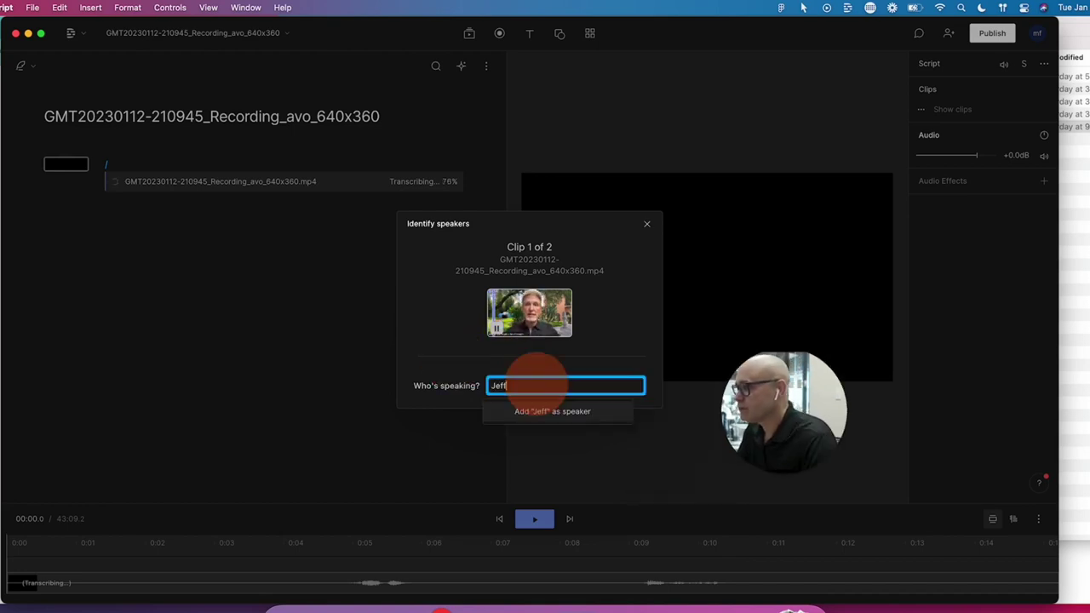
left_click(541, 413)
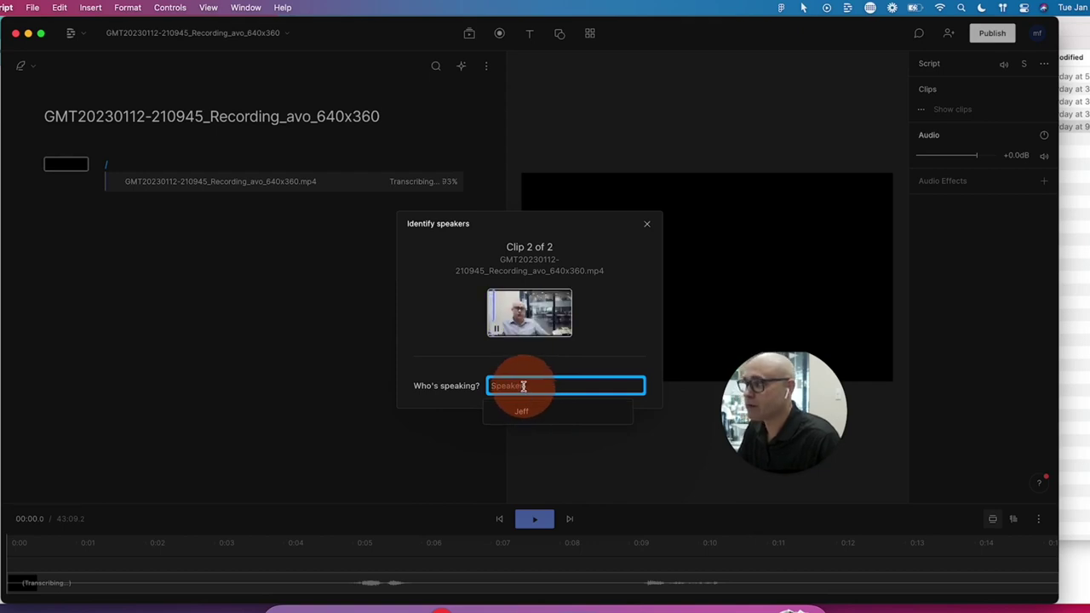
type("Mark")
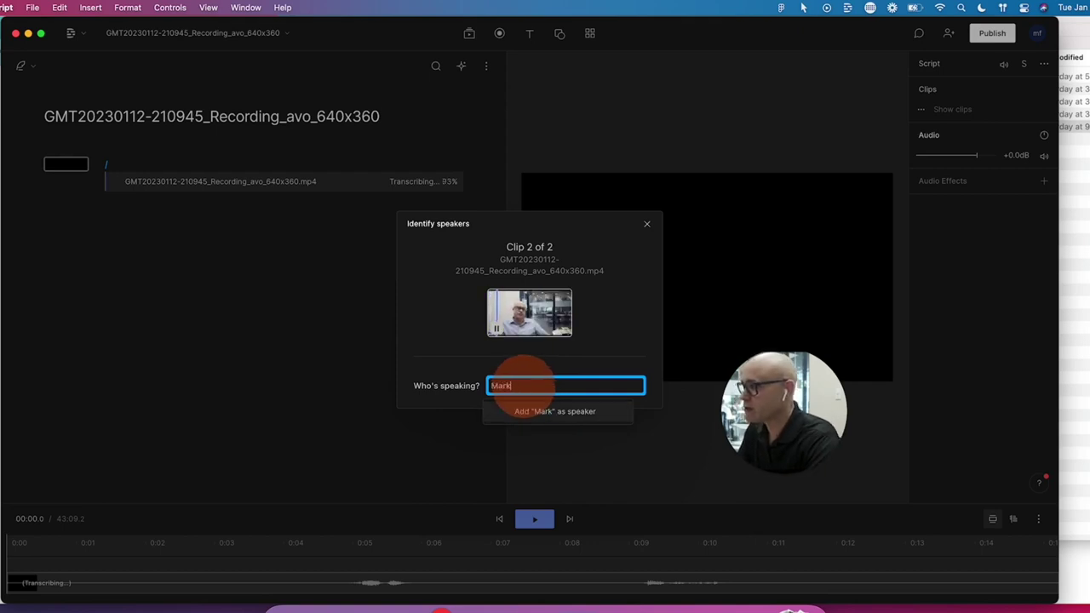
left_click(556, 412)
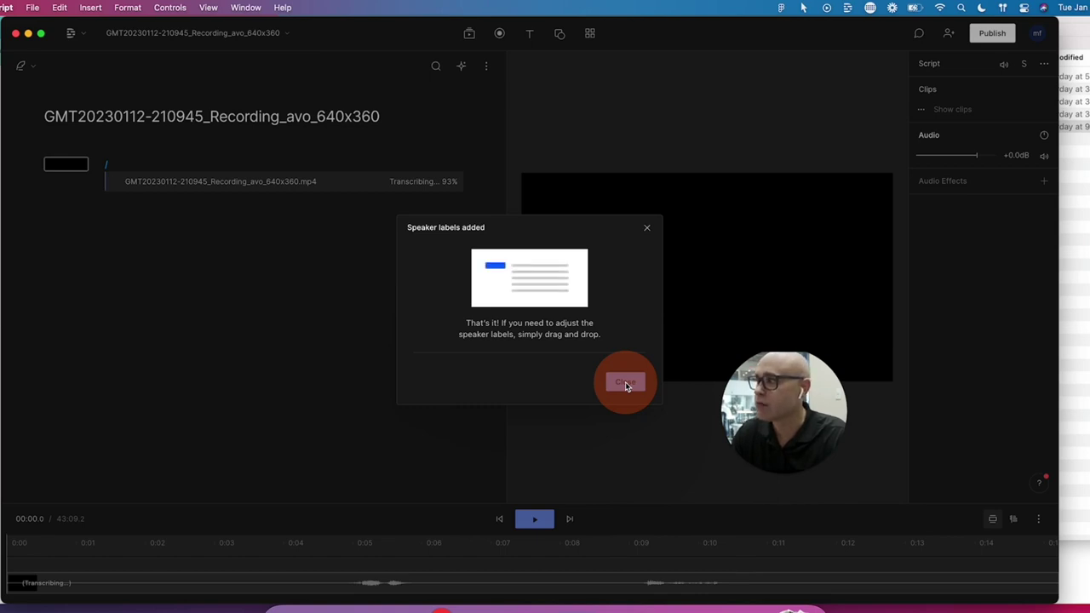
left_click(625, 383)
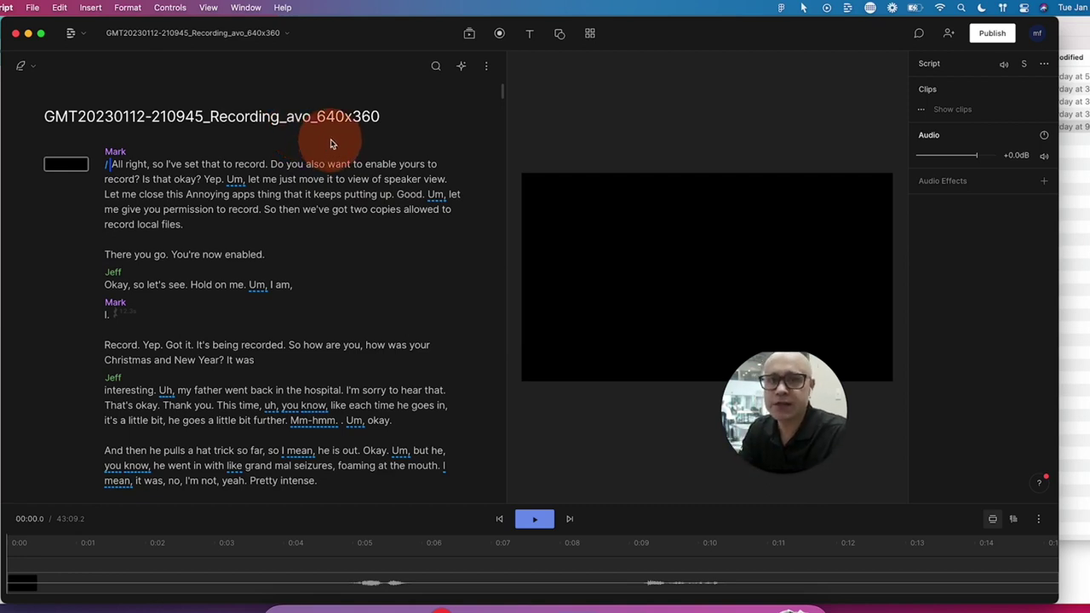
Rename the composition as Base and the project as the guest's first name followed by "Interview".
triple_click(313, 121)
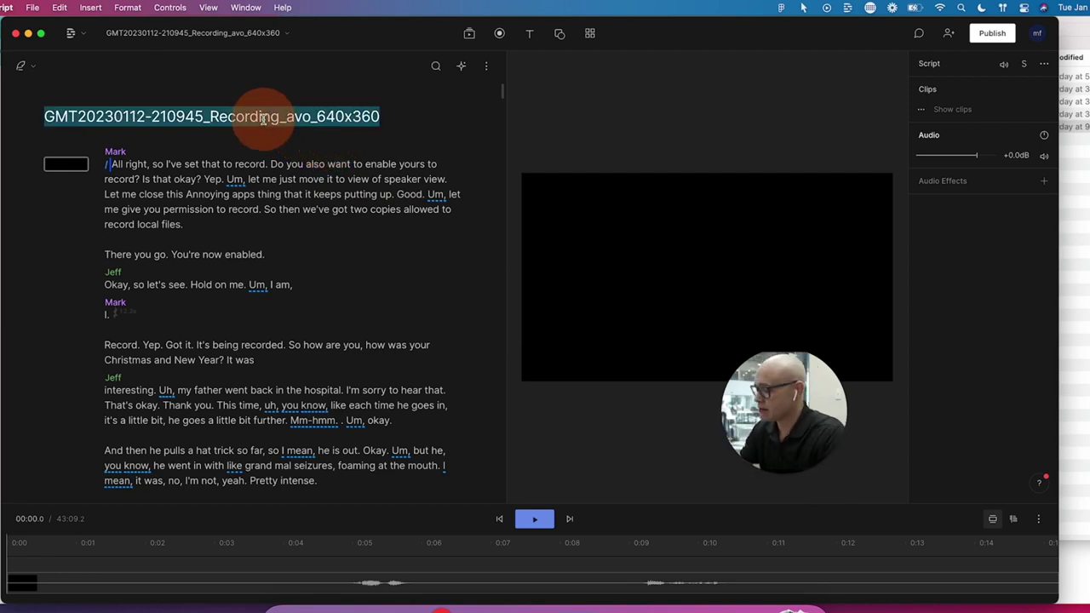
type("Base")
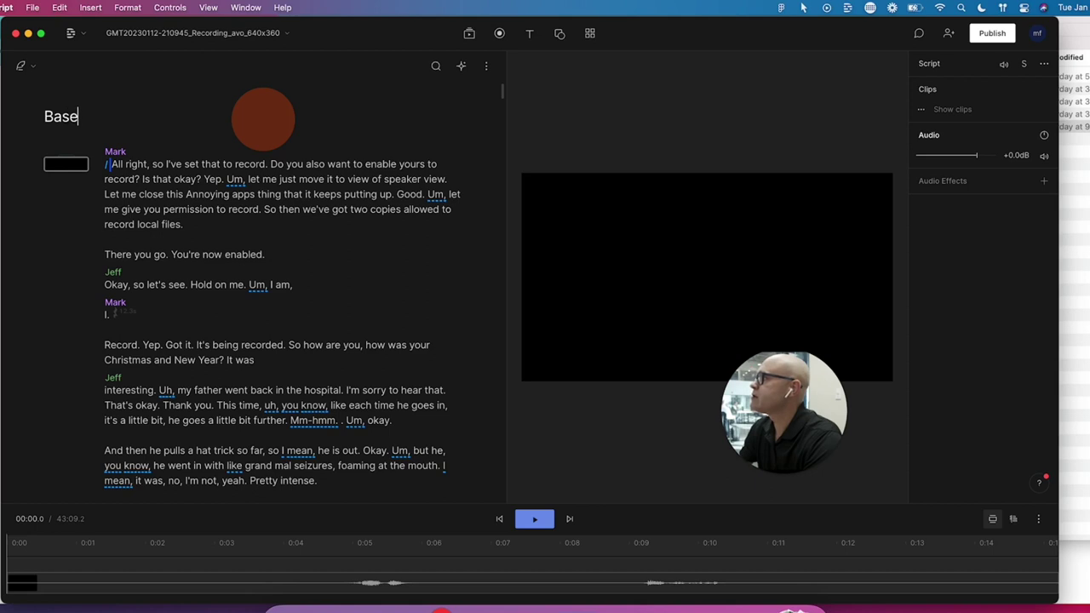
left_click(201, 163)
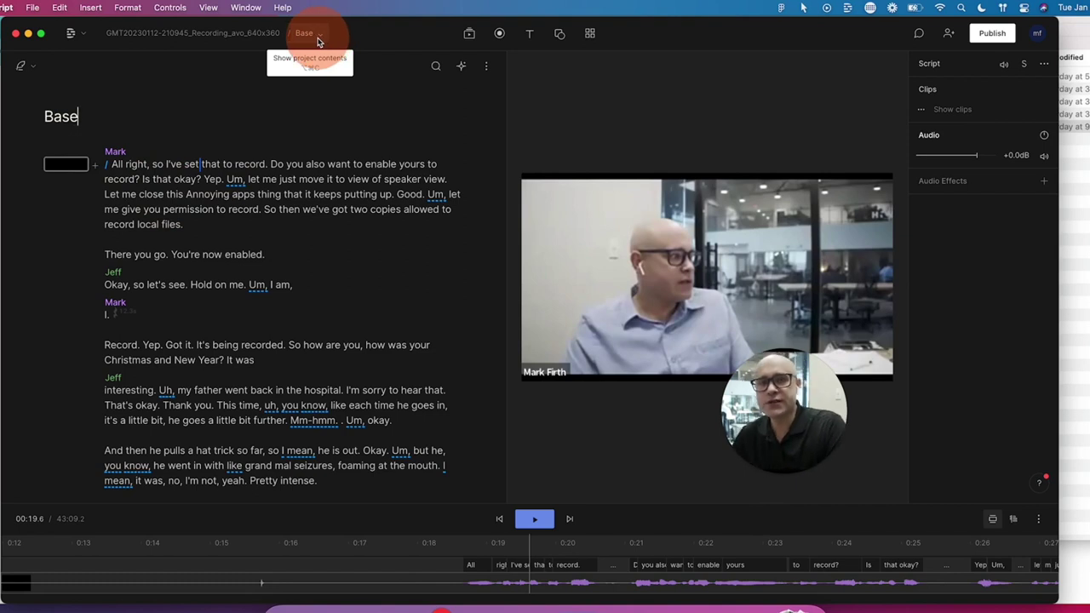
left_click(268, 34)
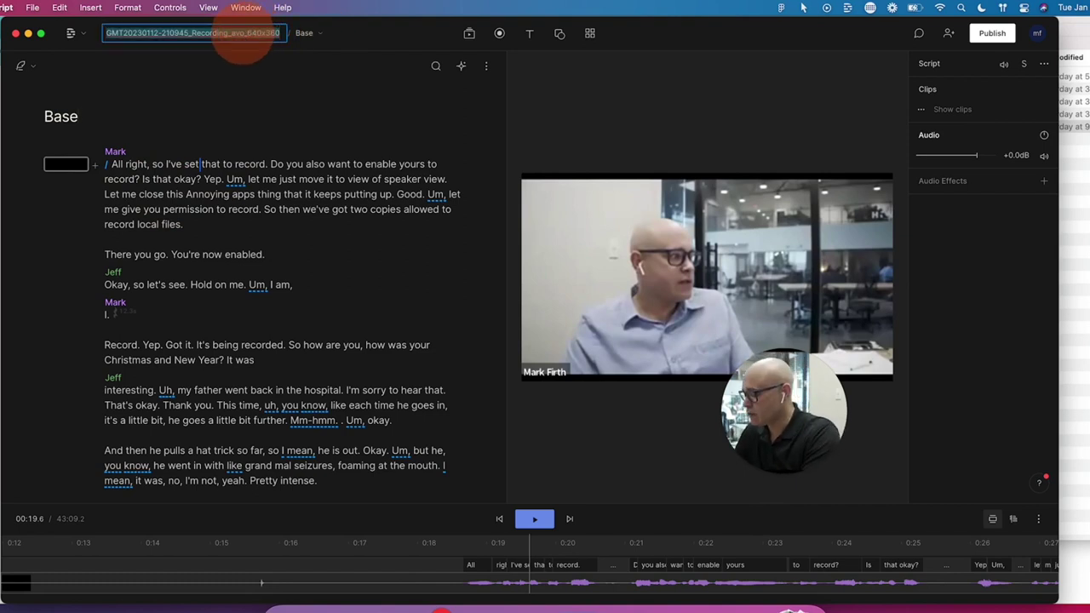
type("Interview")
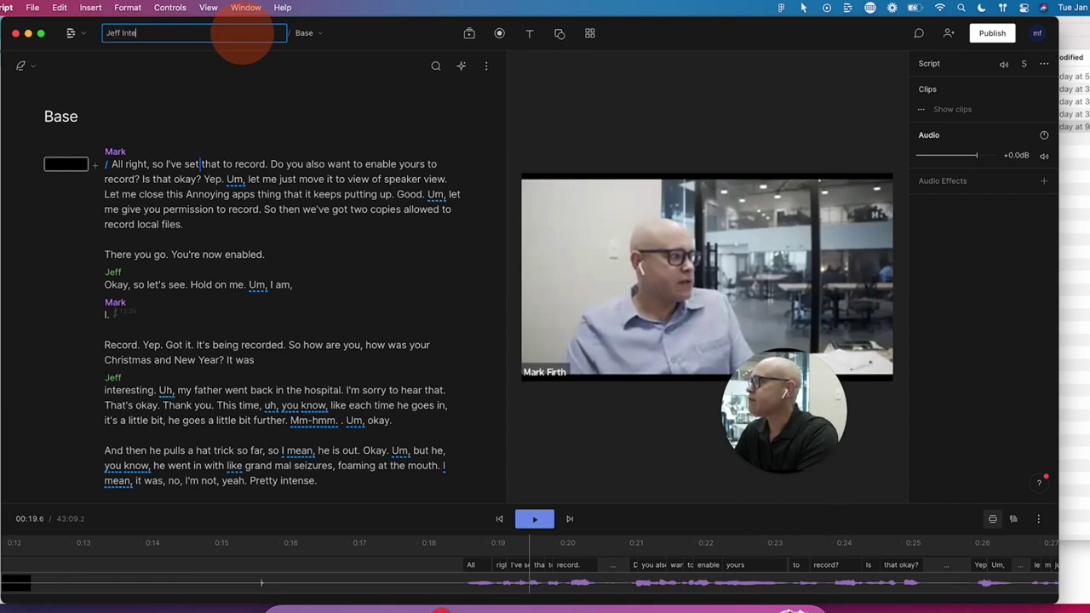
left_click(338, 253)
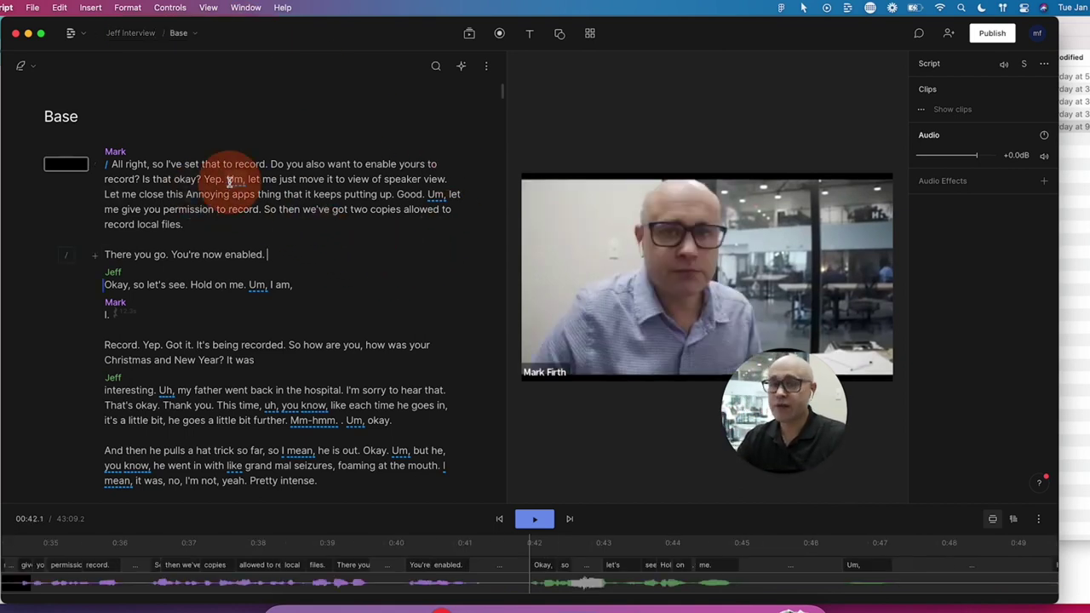
Duplicate the Base composition and rename the copy as Square.
left_click(193, 34)
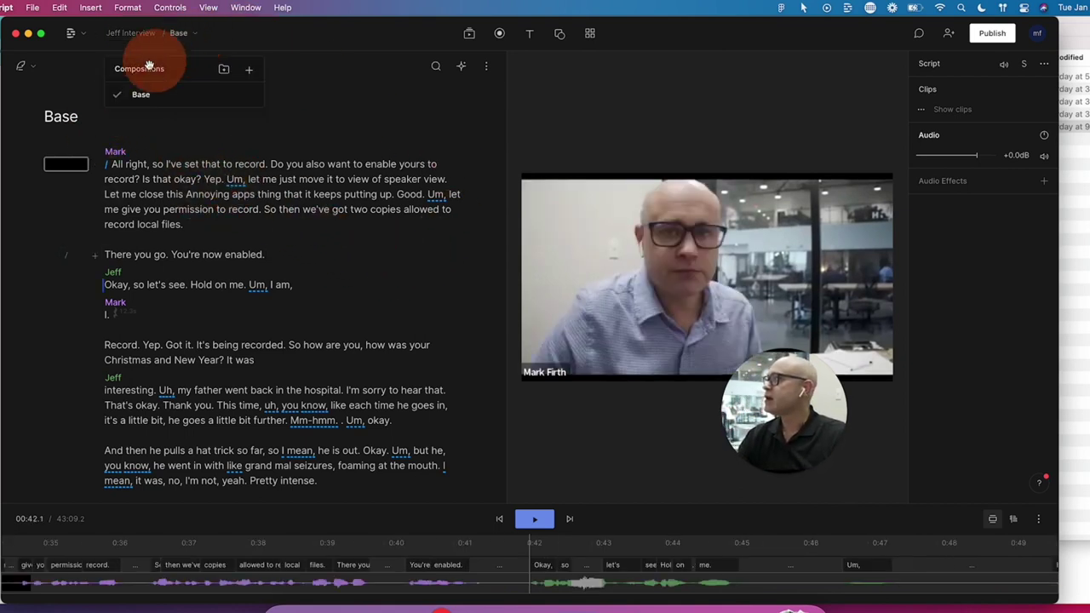
left_click(253, 98)
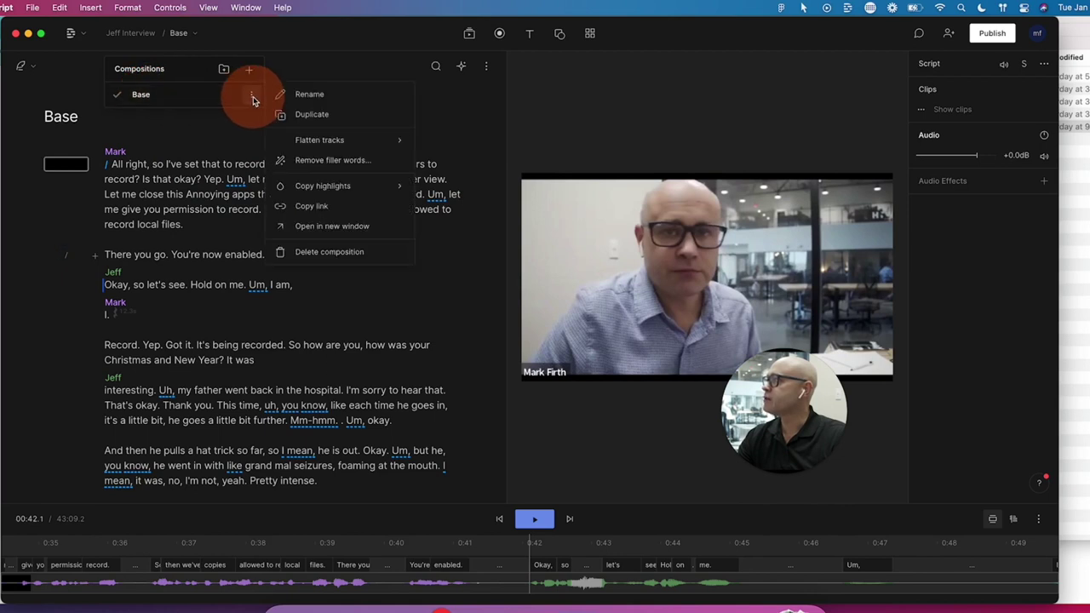
left_click(313, 117)
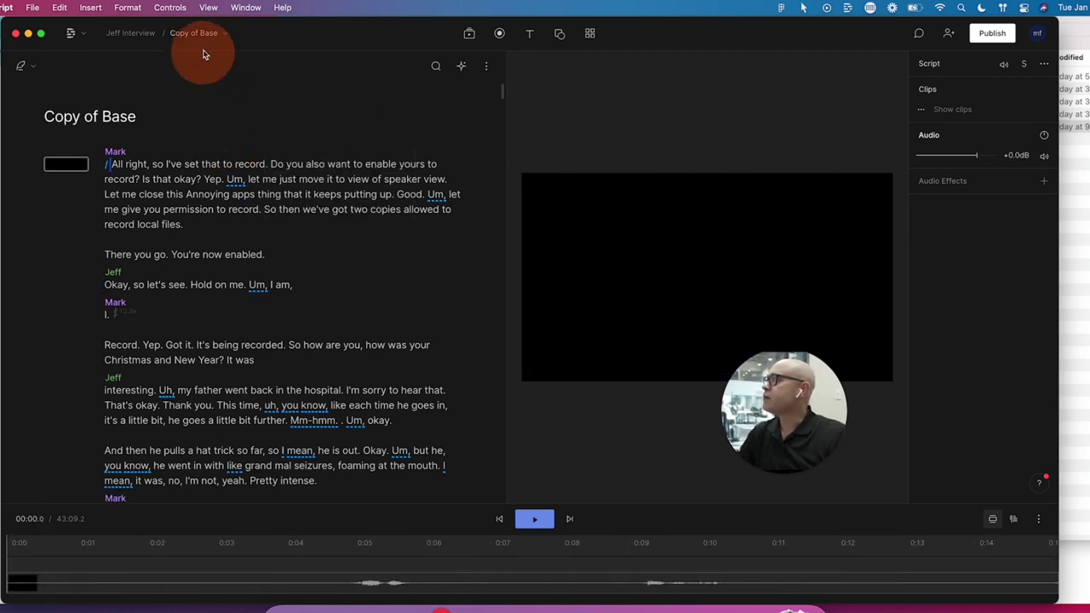
left_click(202, 35)
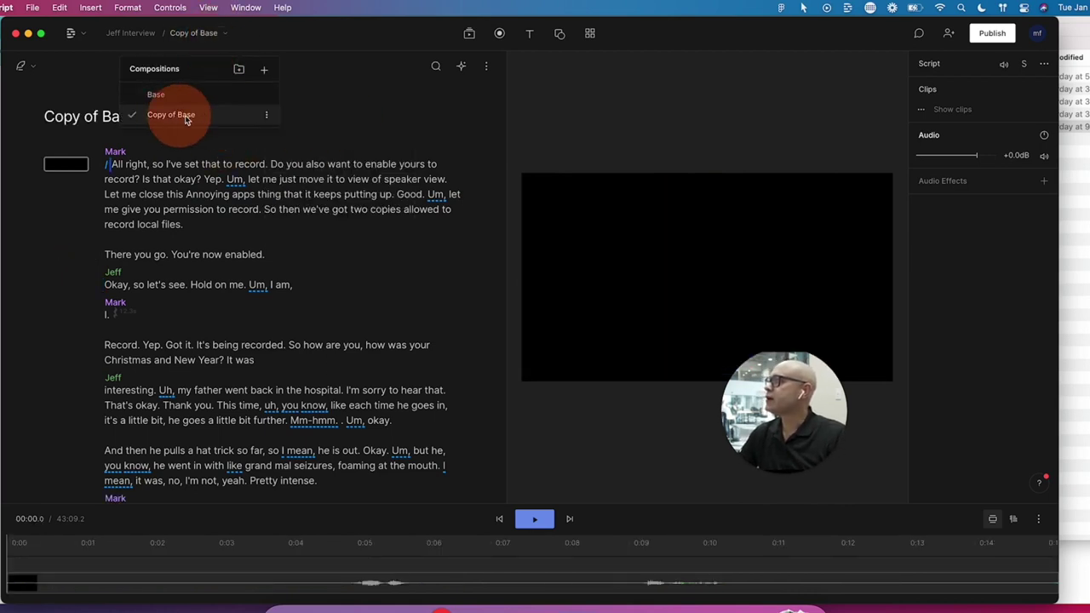
left_click(267, 115)
left_click(309, 114)
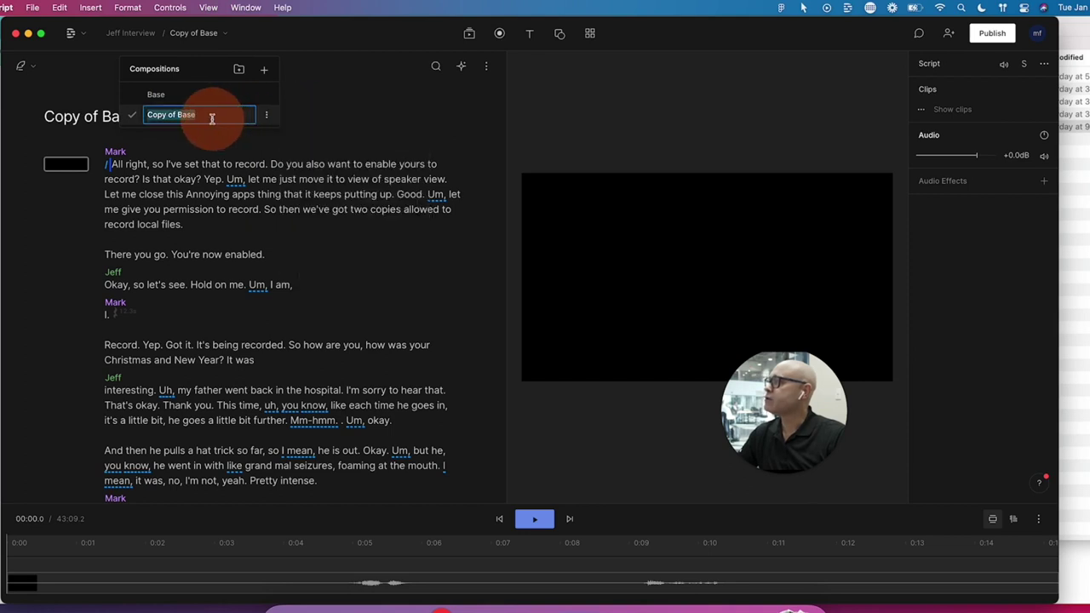
type("Square")
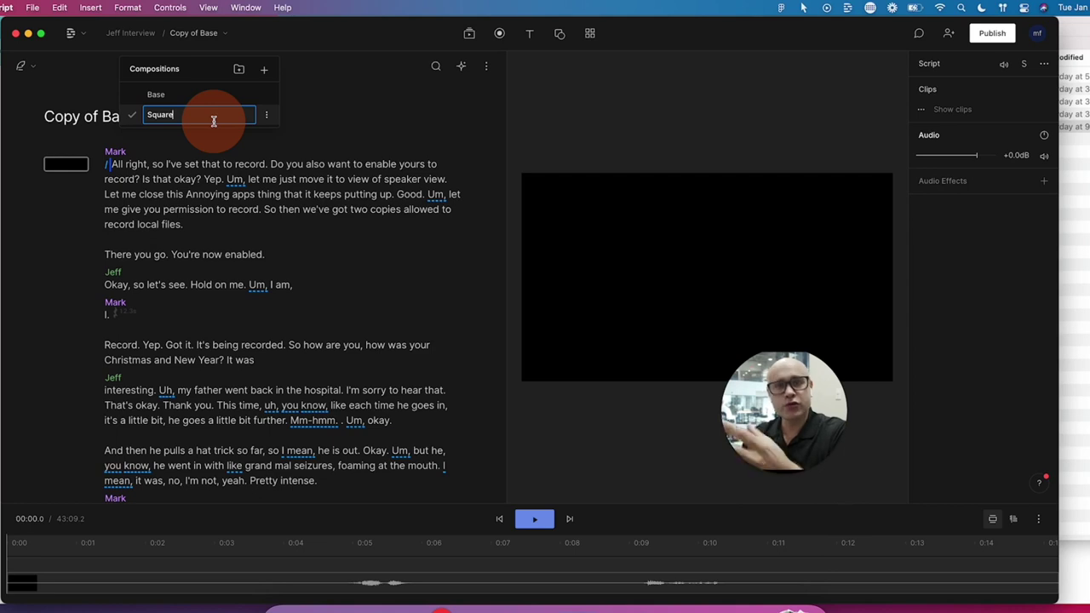
key("Return")
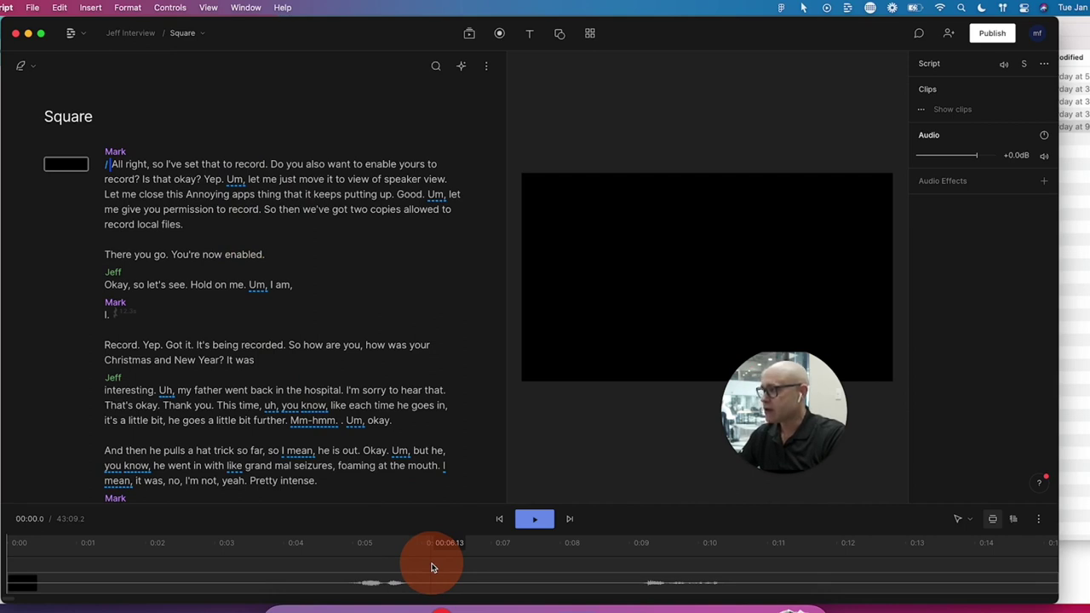
Enlarge the timeline, fit the whole recording in it, and move the playhead to about 7:57.
left_click(1014, 524)
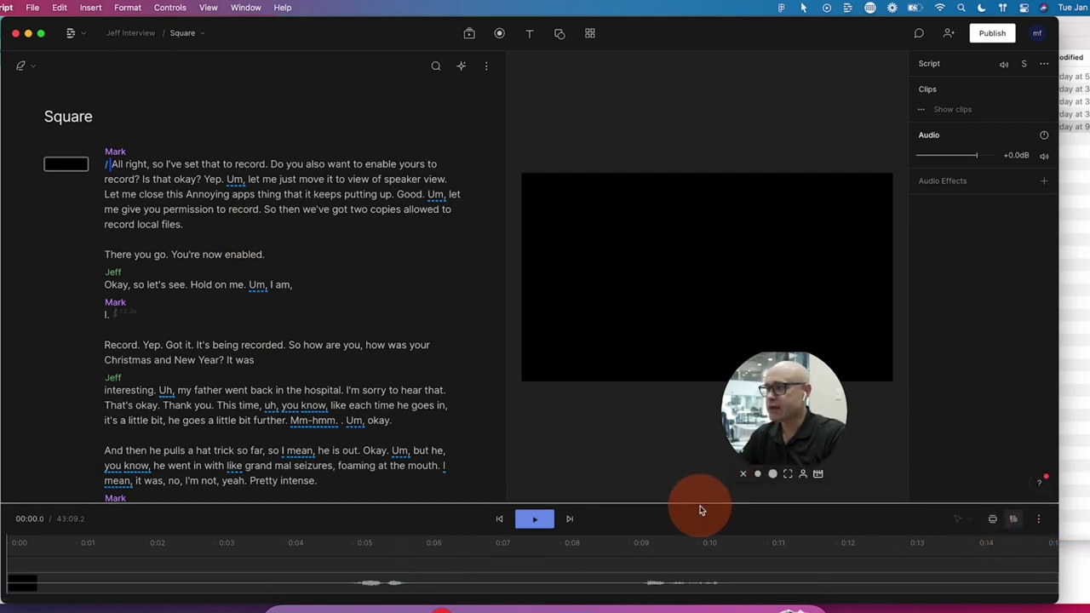
left_click_drag(700, 506, 706, 431)
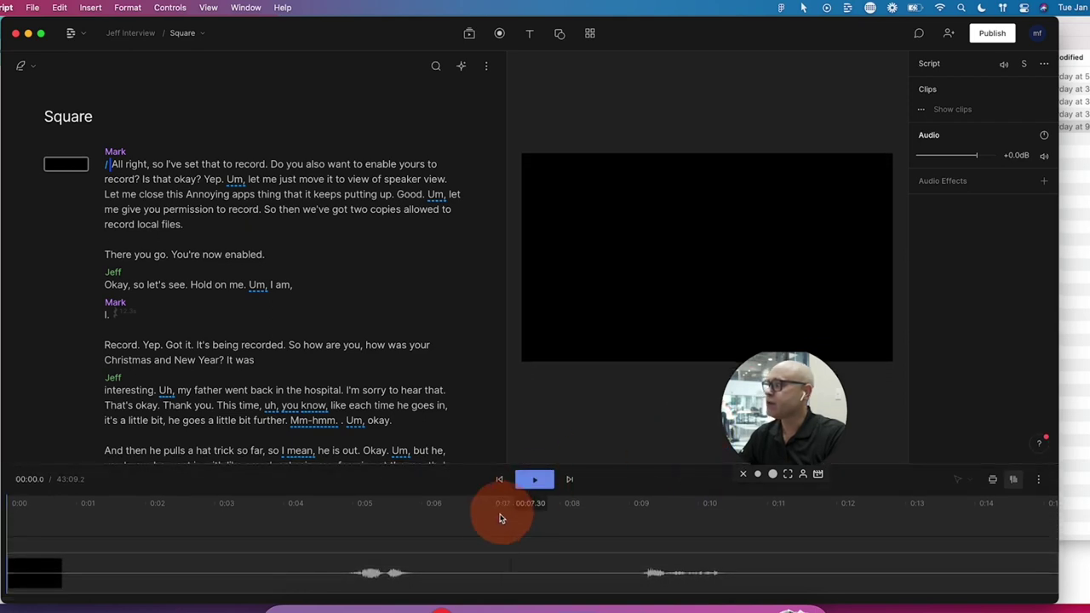
scroll(473, 546, "down", 10)
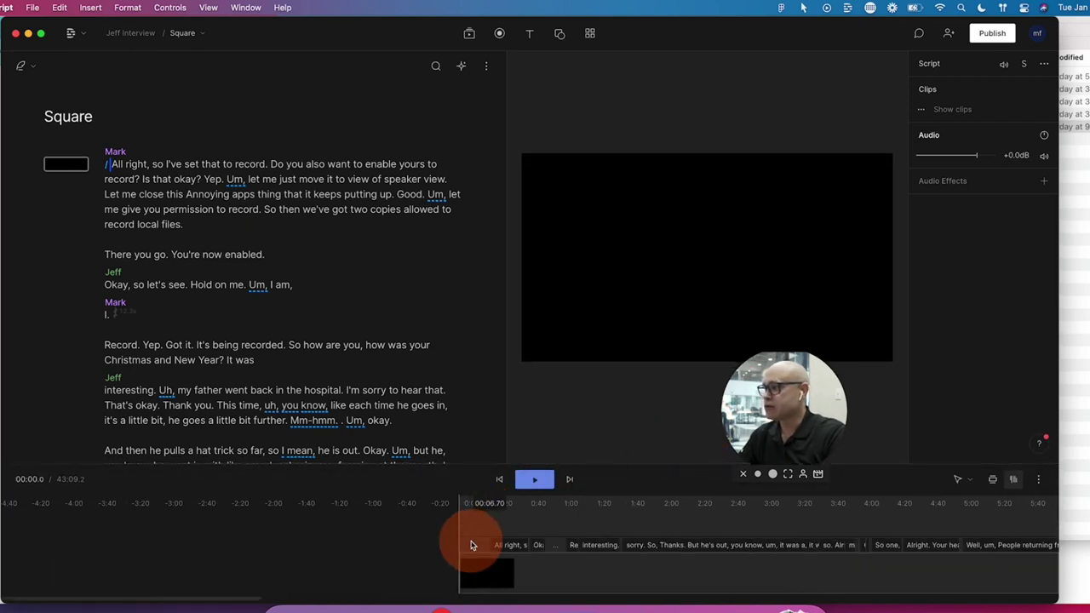
scroll(473, 546, "down", 6)
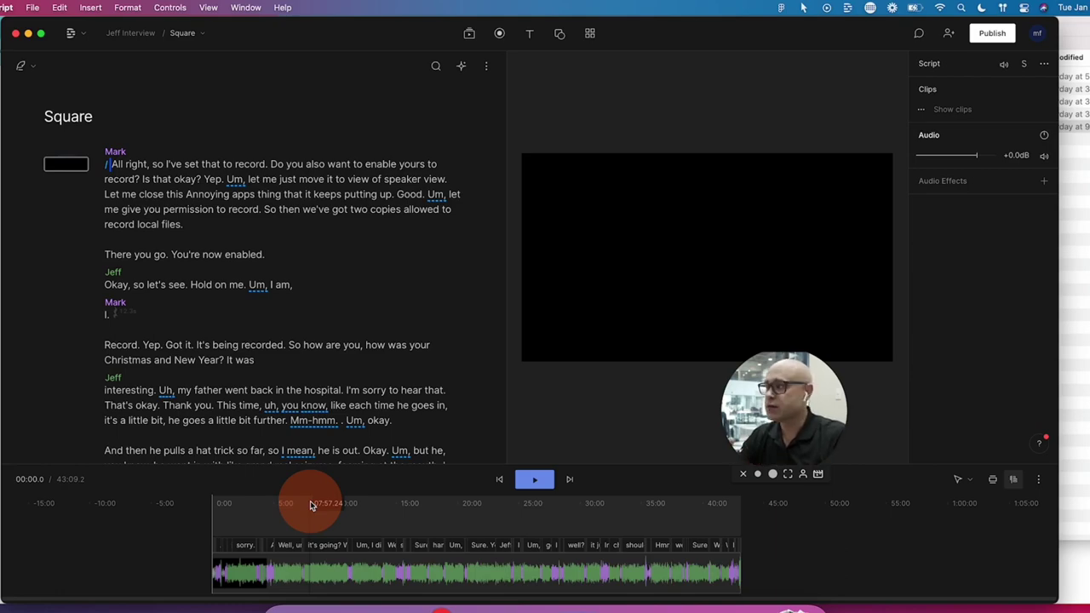
left_click(312, 505)
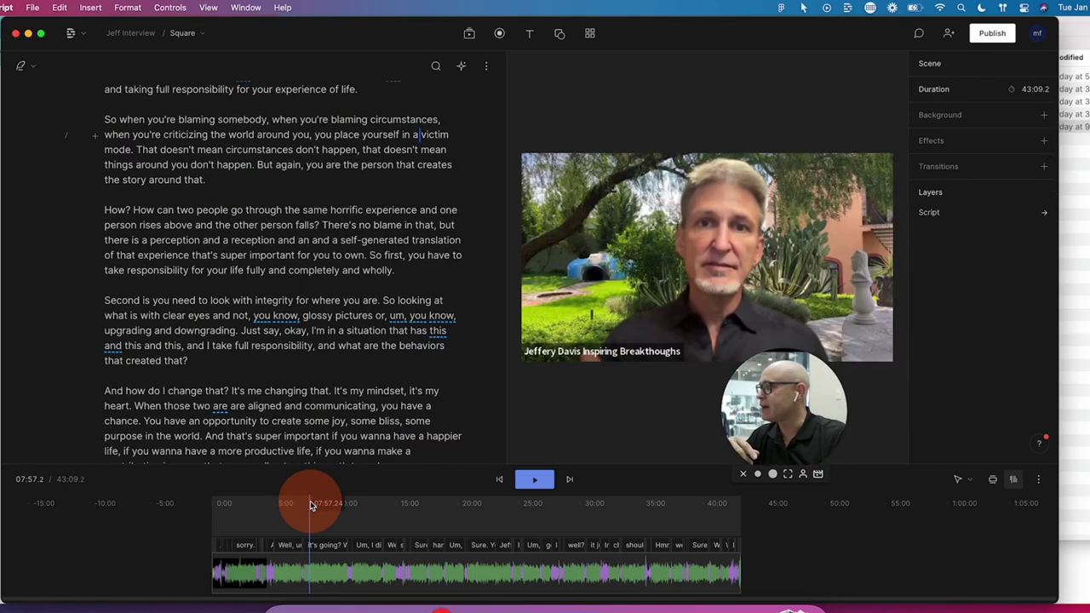
Delete everything in the Square composition's transcript that precedes the host's question about people returning from Christmas and New Year.
scroll(253, 299, "up", 10)
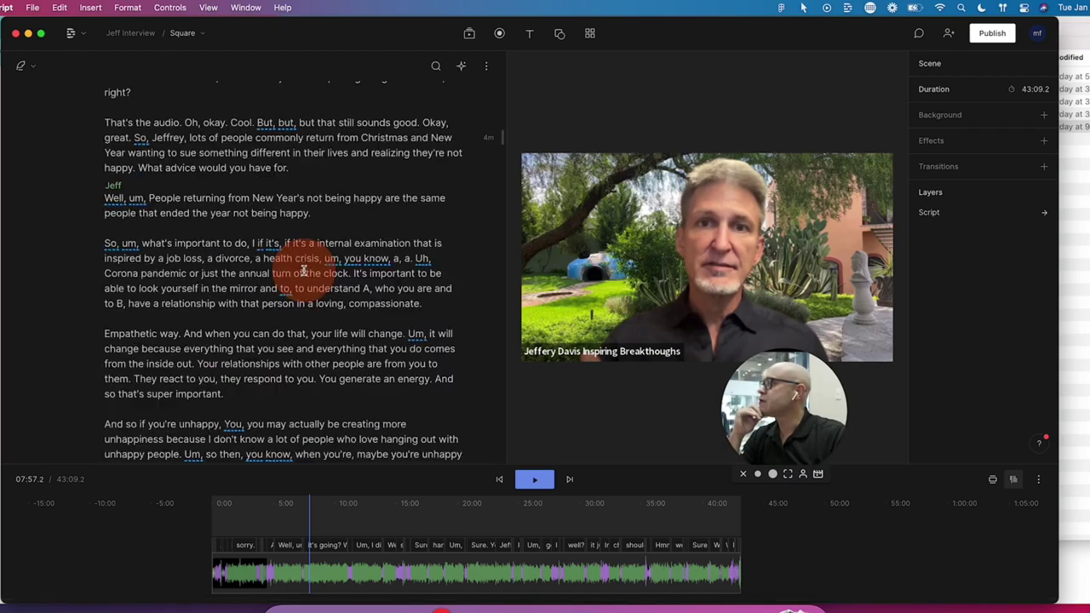
triple_click(301, 257)
scroll(166, 236, "down", 5)
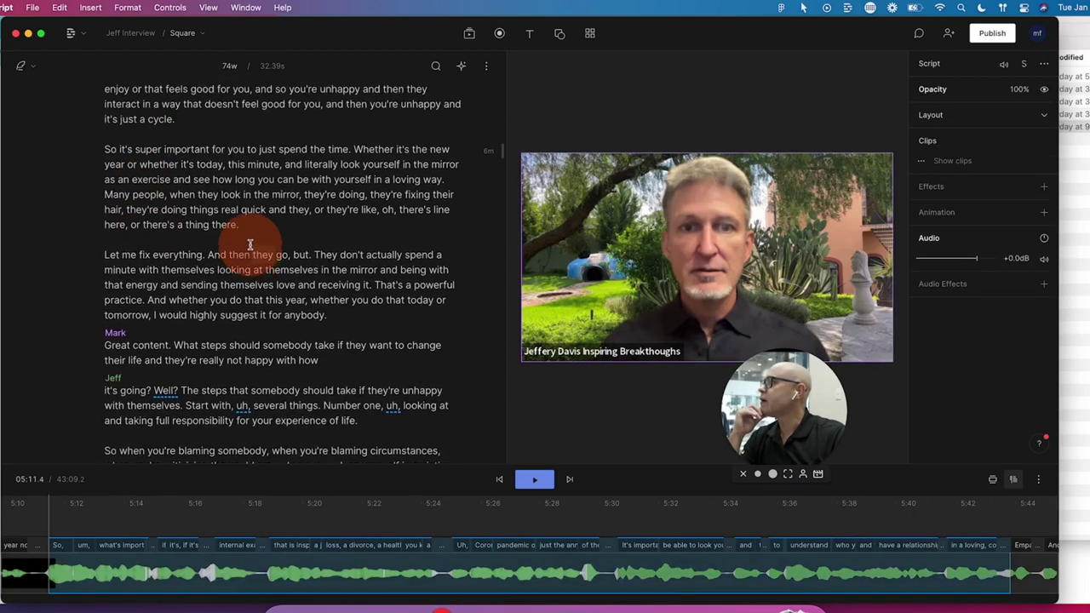
scroll(250, 245, "up", 8)
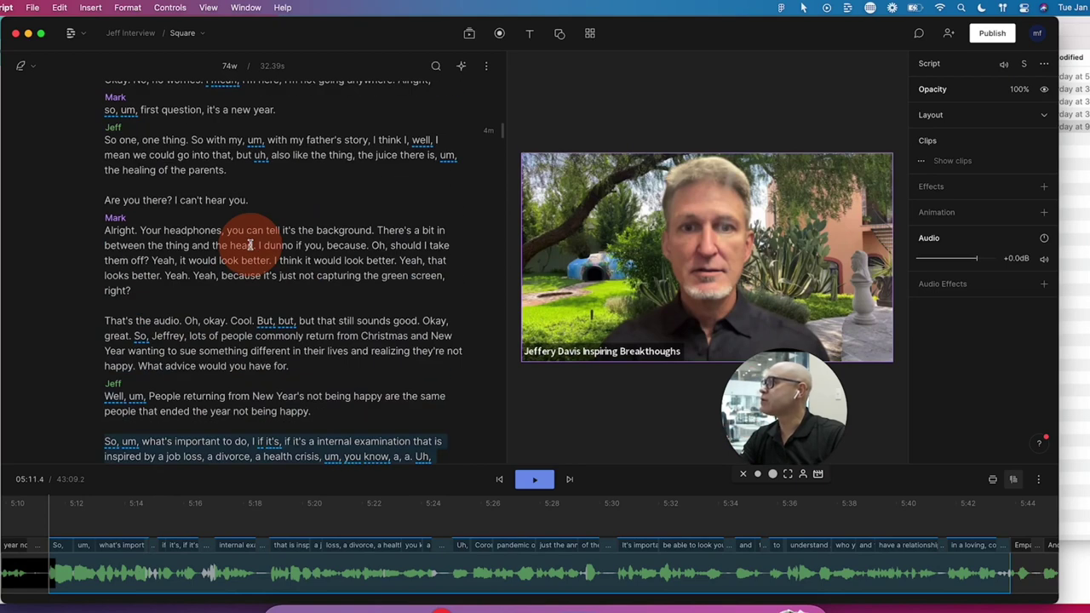
scroll(250, 245, "down", 1)
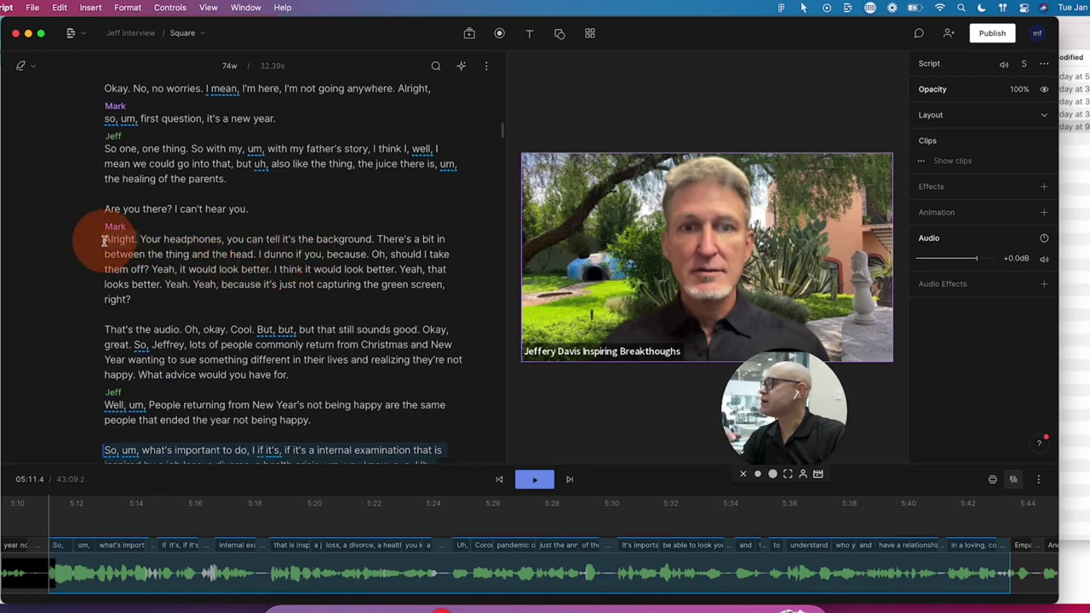
left_click_drag(99, 241, 189, 254)
scroll(196, 263, "down", 2)
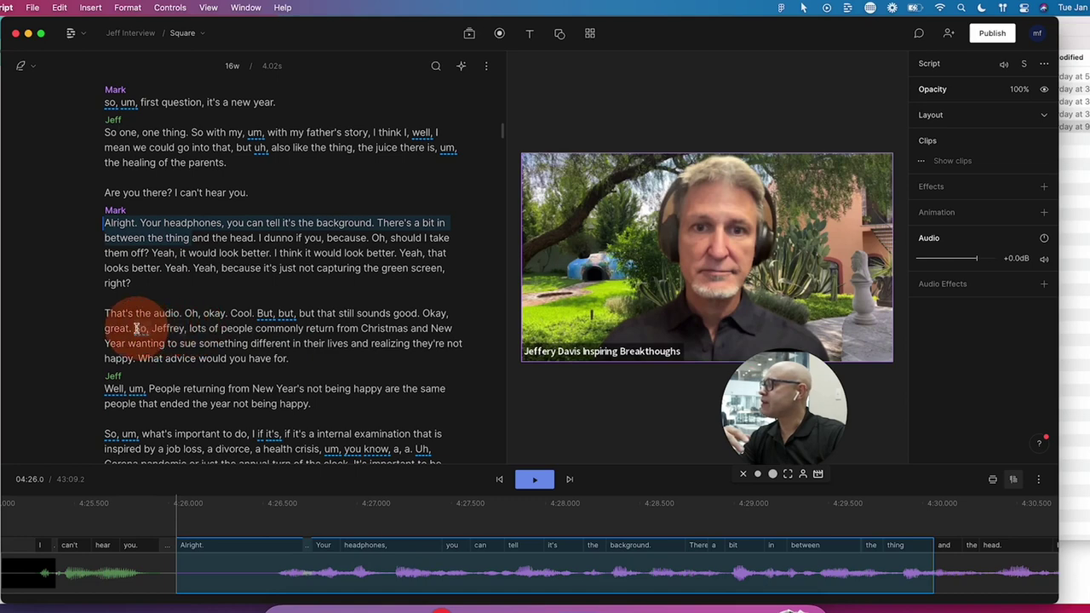
left_click_drag(135, 328, 105, 313)
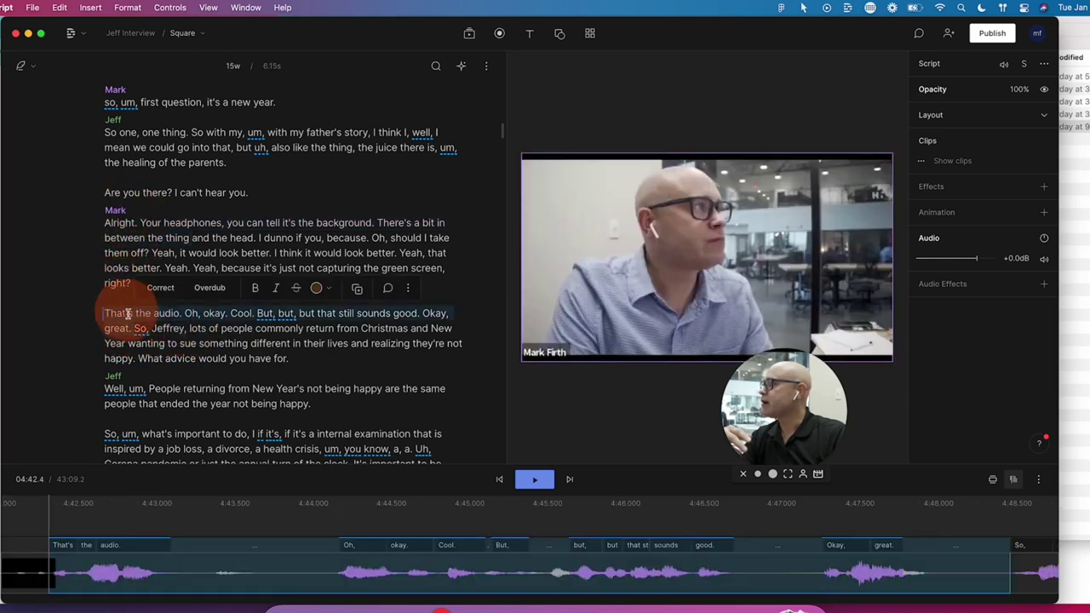
left_click(133, 327)
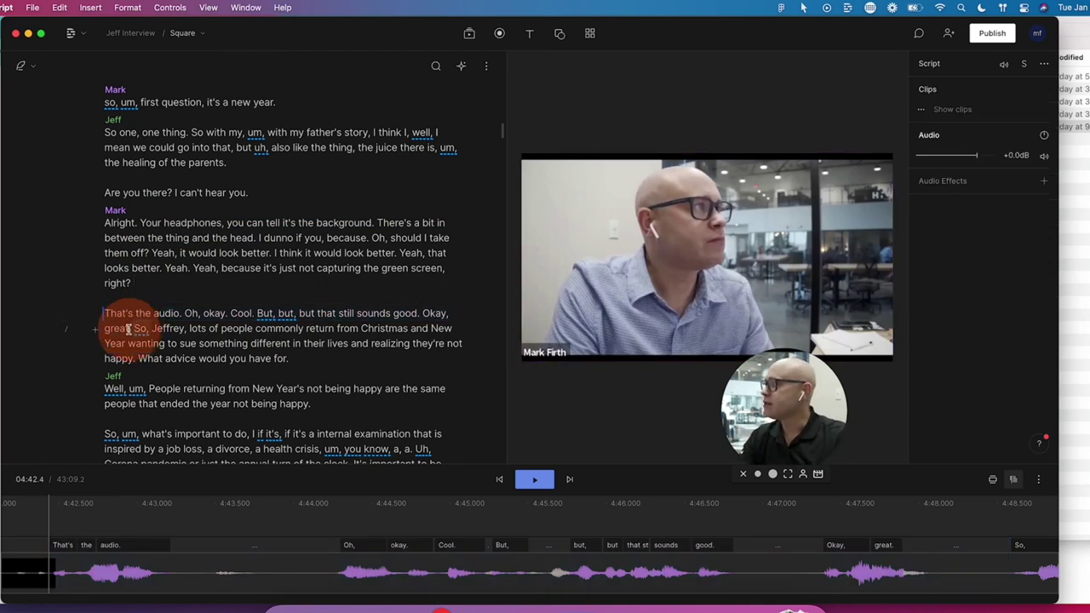
left_click(126, 328)
left_click_drag(128, 328, 109, 4)
key("BackSpace")
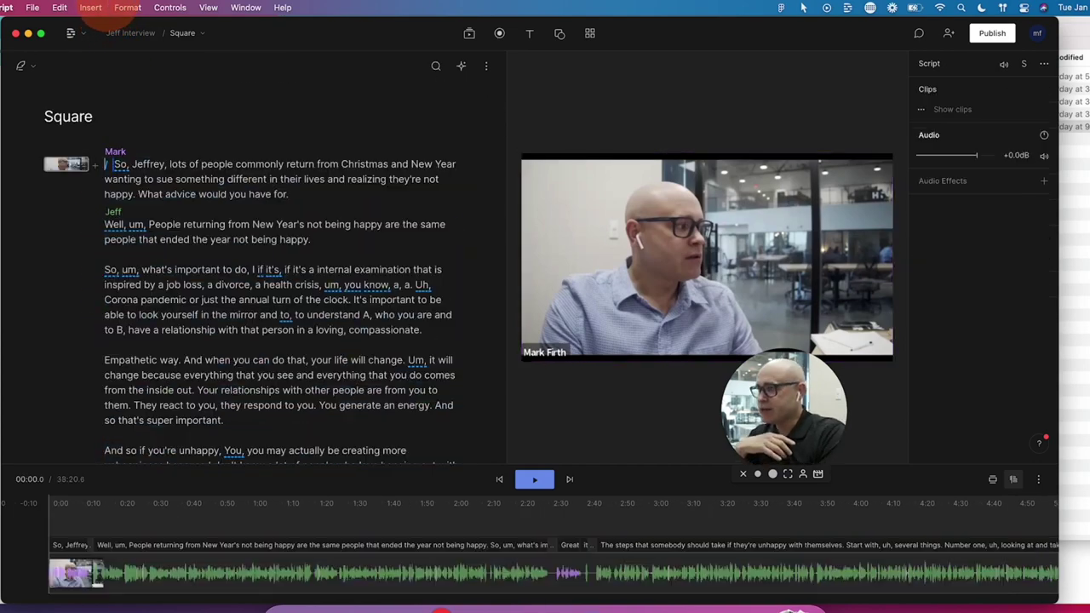
Apply the saved Aquare template with the title and caption bars to the Square composition.
scroll(381, 564, "down", 5)
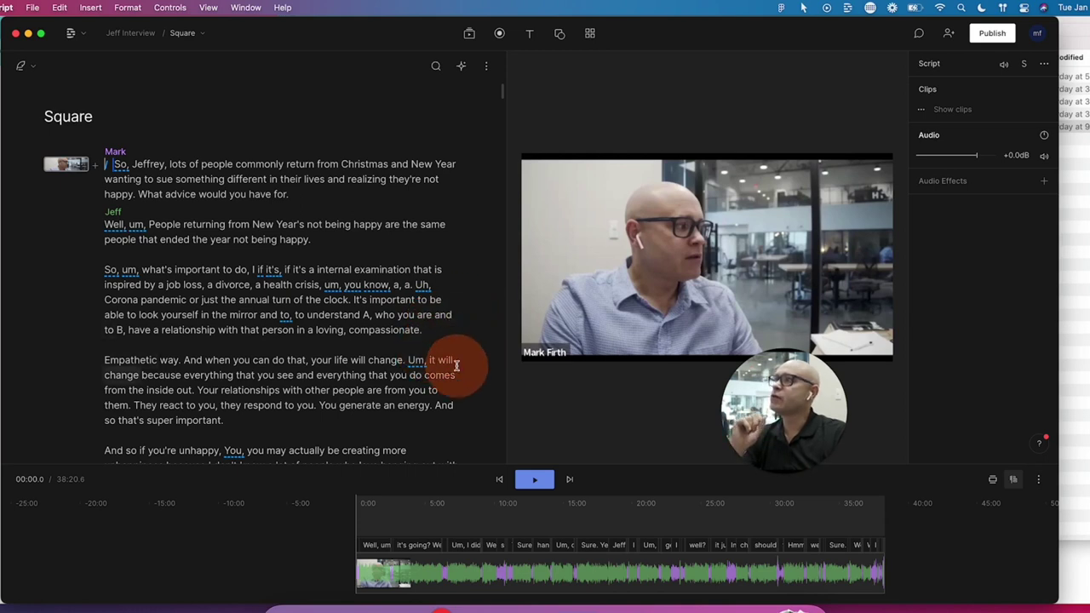
left_click(592, 36)
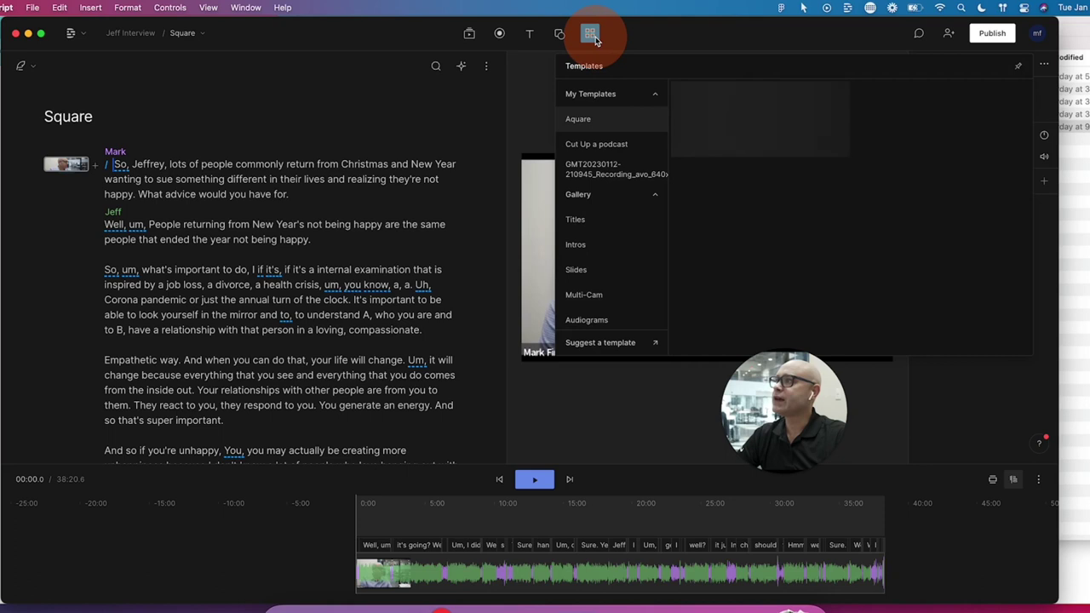
left_click(596, 95)
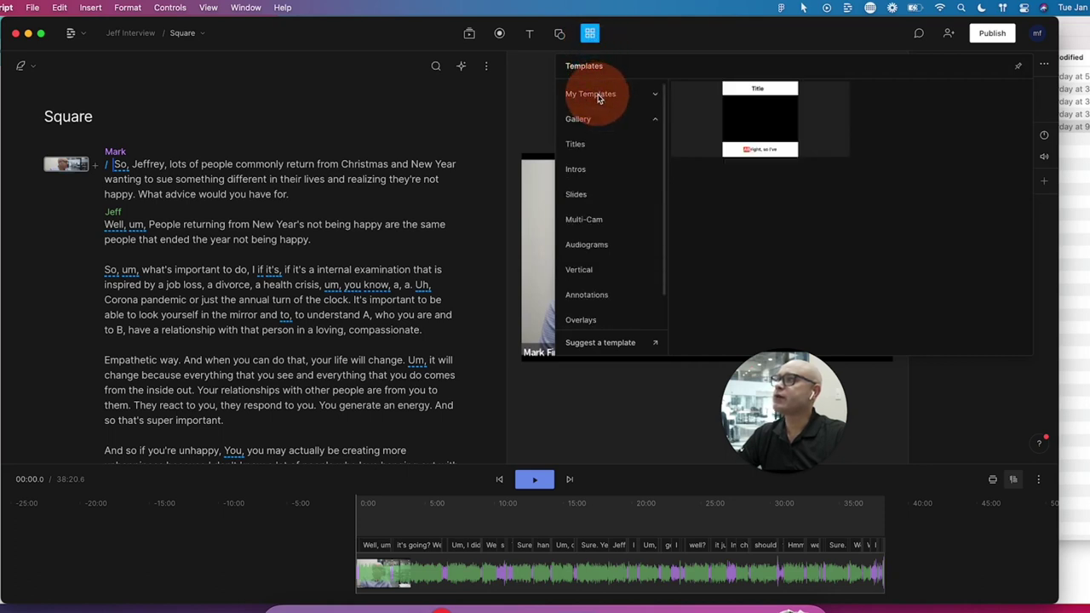
left_click(598, 95)
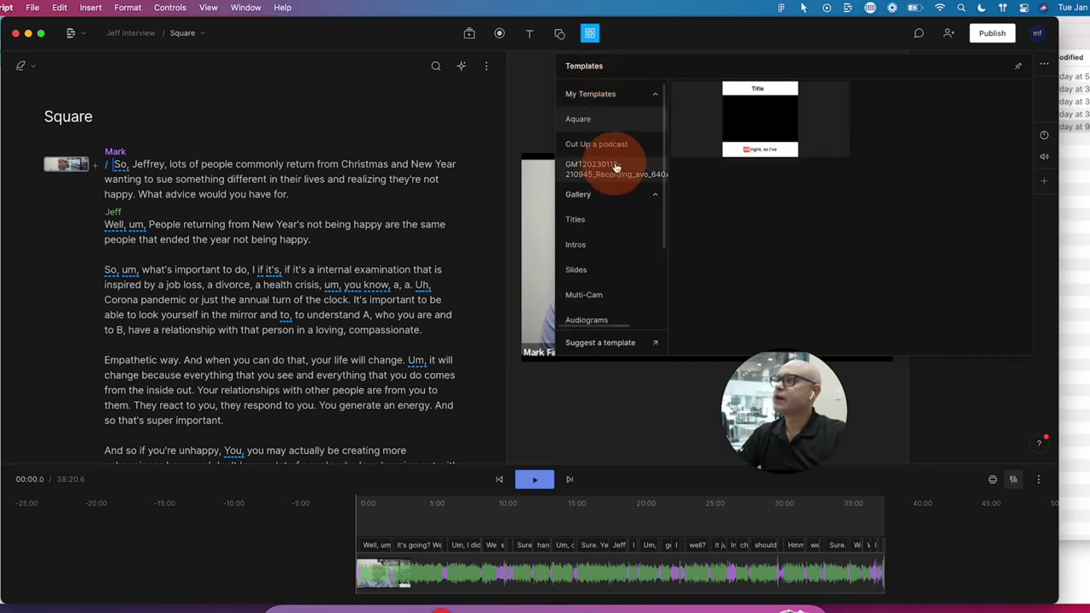
left_click(751, 130)
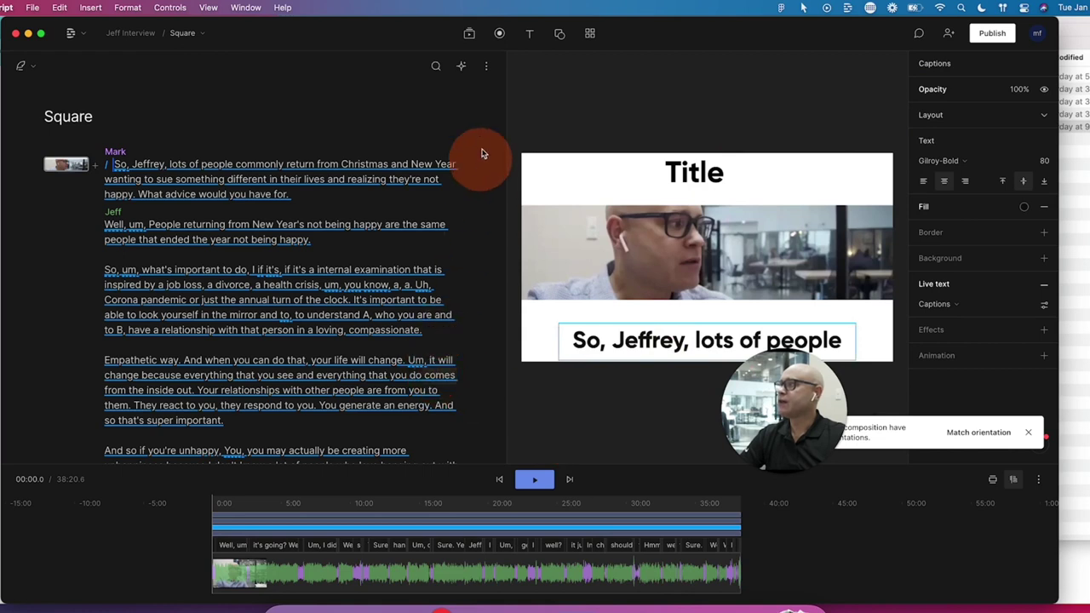
Set the composition's video format to Square and match its orientation to the template.
left_click(487, 67)
mouse_move(462, 92)
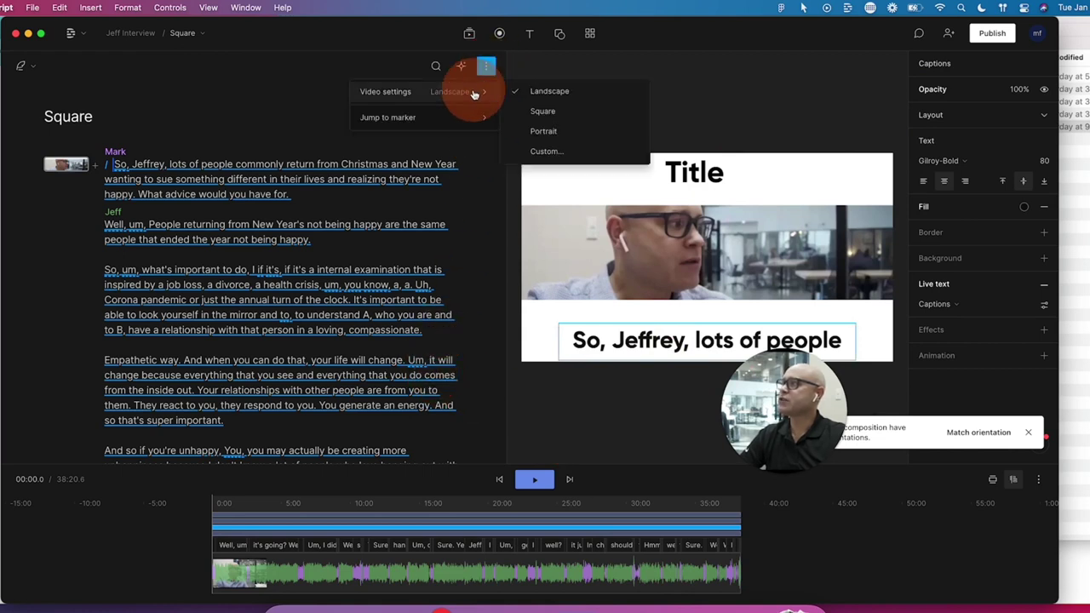
left_click(549, 109)
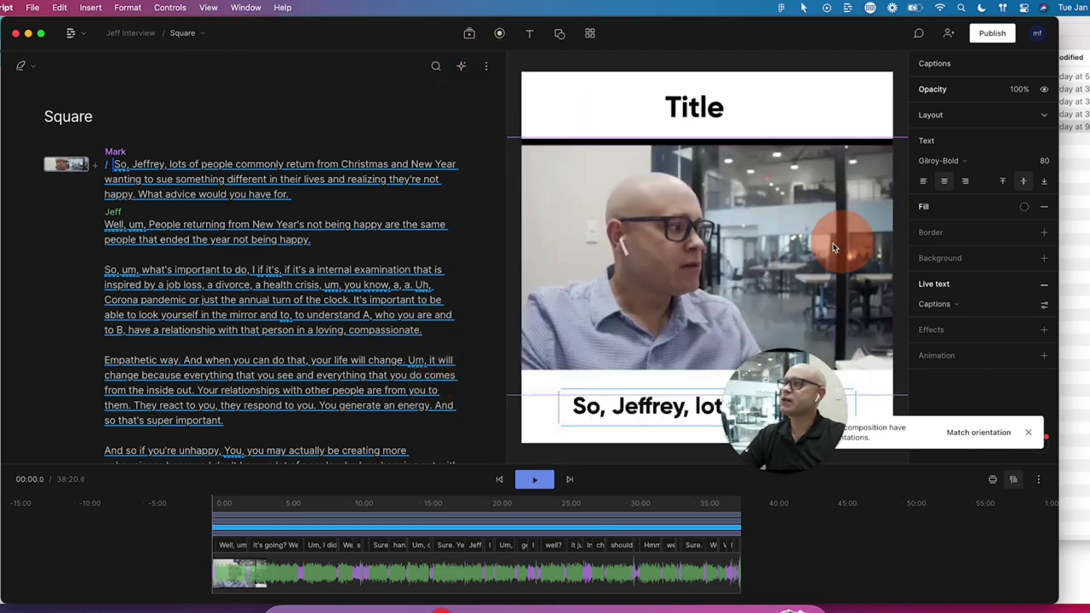
left_click(762, 241)
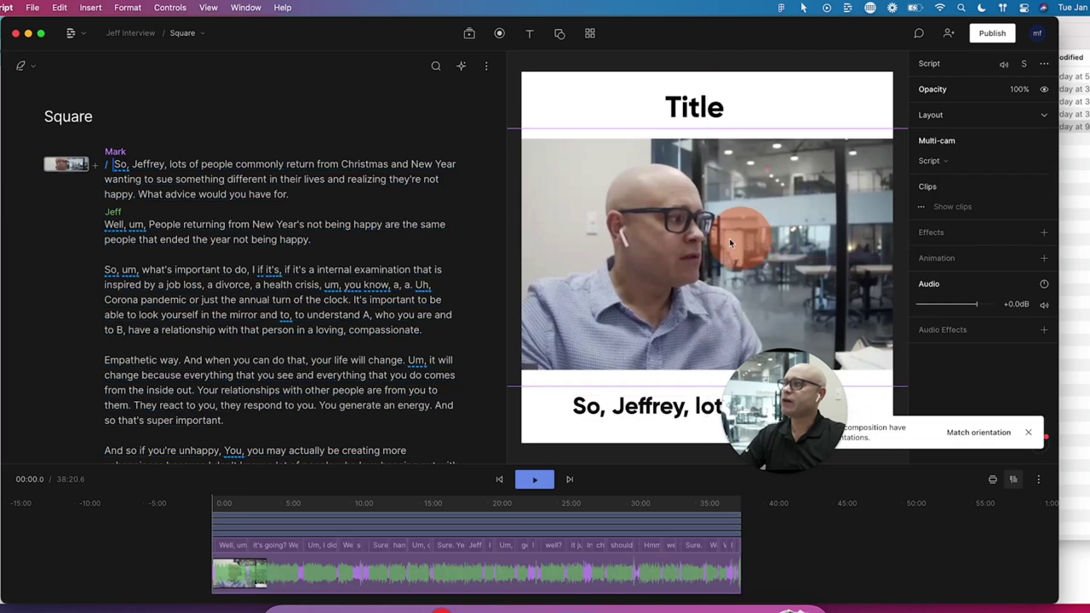
left_click_drag(769, 367, 517, 462)
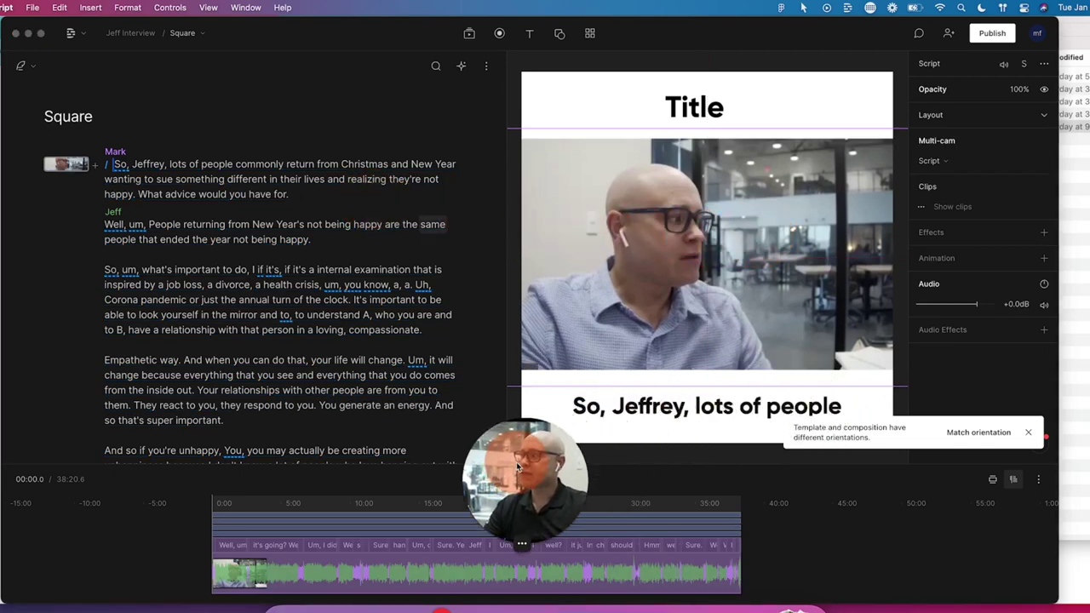
left_click(966, 432)
Examine the caption and title layers of the square layout at the start of the guest's first answer.
left_click(723, 413)
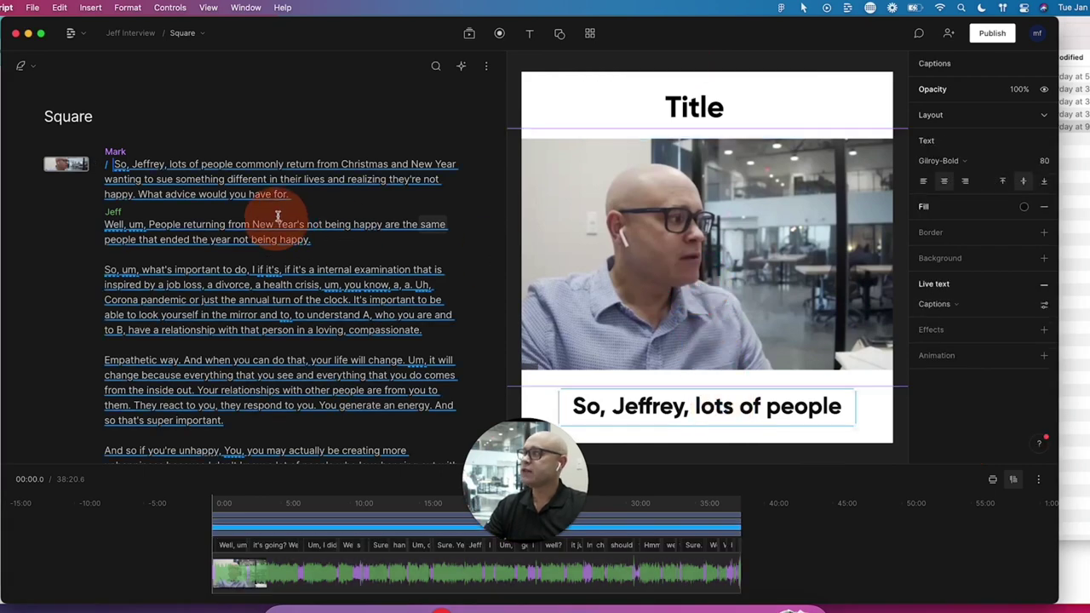
left_click(332, 206)
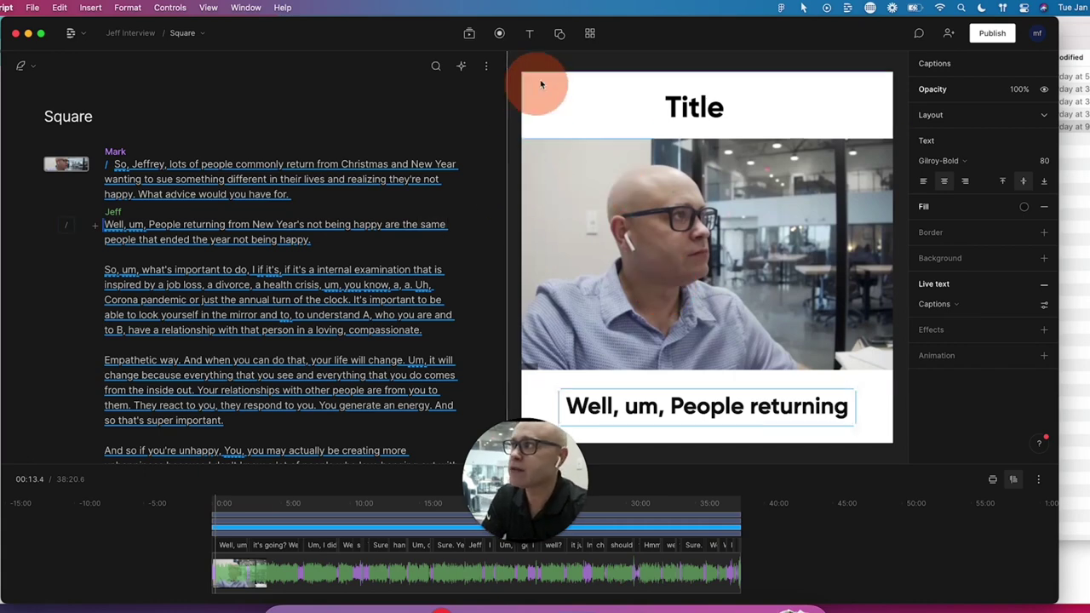
left_click(667, 109)
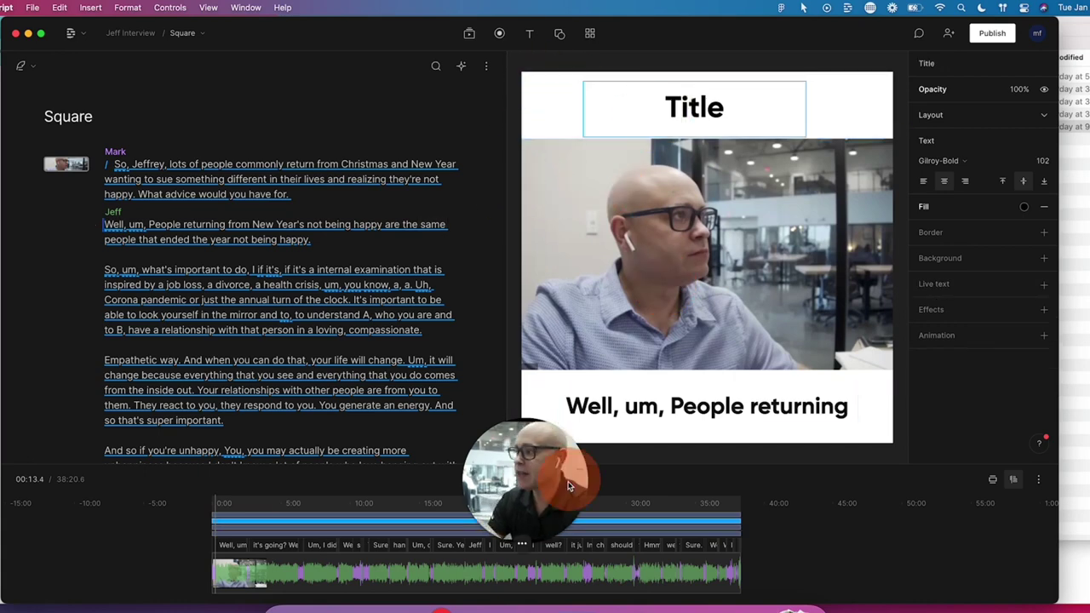
Switch to the Mem notes and add the bullet "Edit and adjust transcript" below "Split into scenes [videos]" in Part 2.
left_click(514, 606)
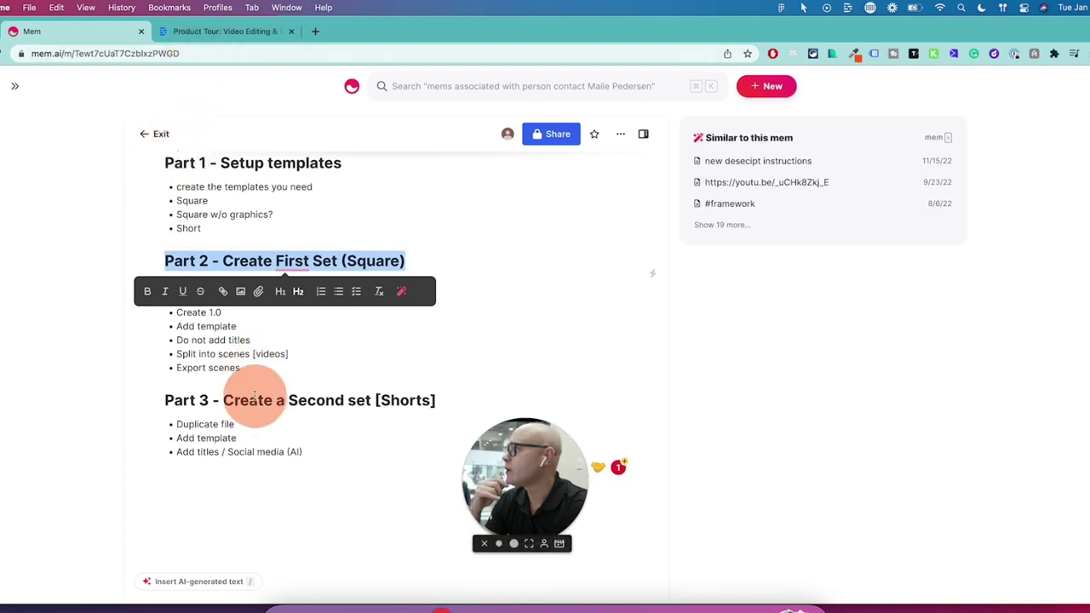
left_click_drag(250, 340, 151, 341)
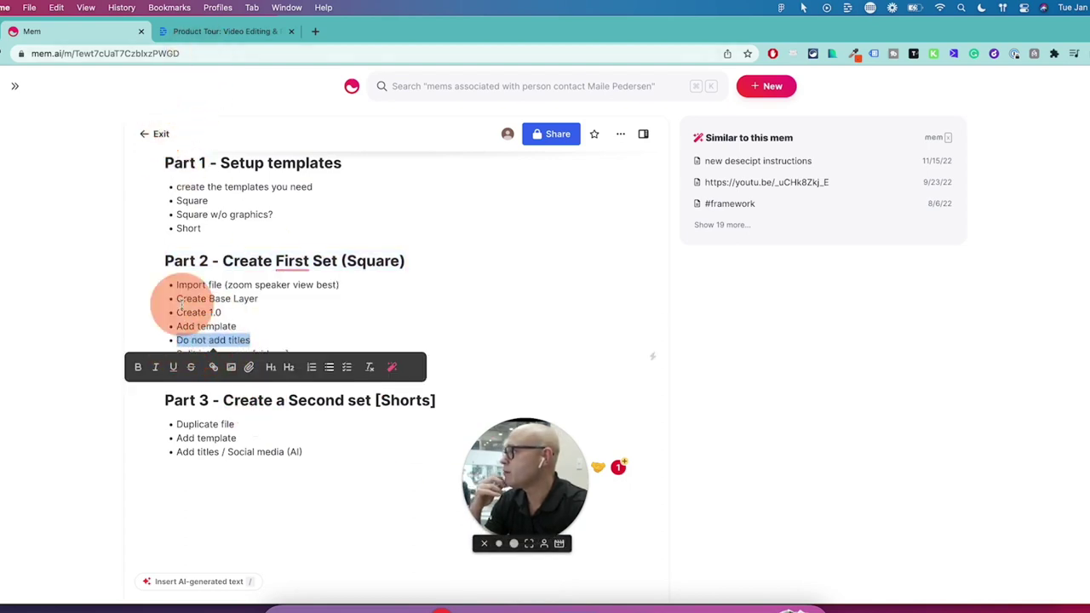
left_click_drag(176, 298, 247, 298)
left_click(214, 294)
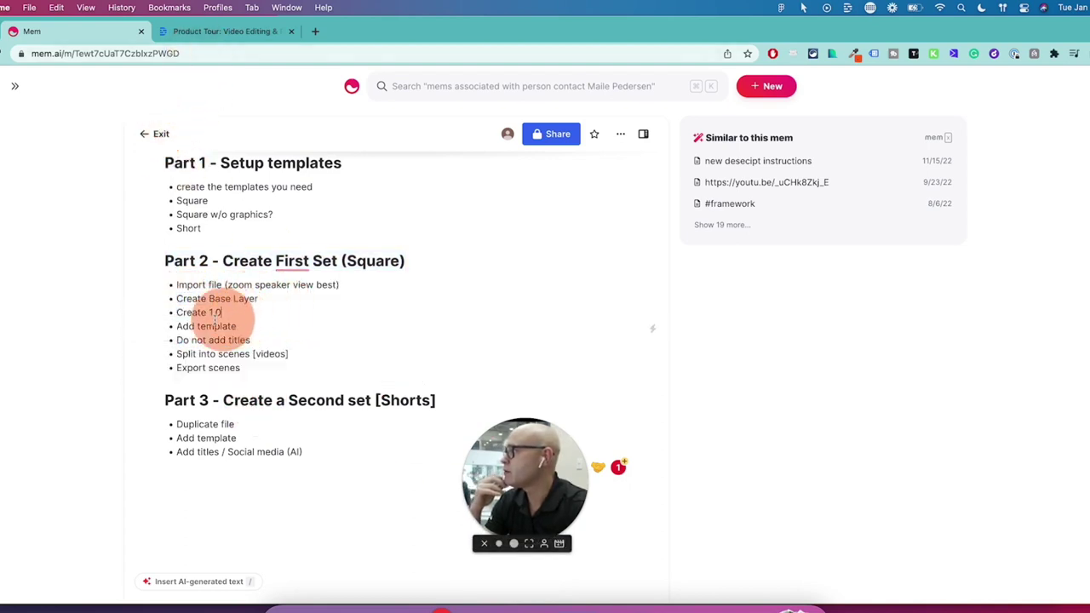
left_click(223, 314)
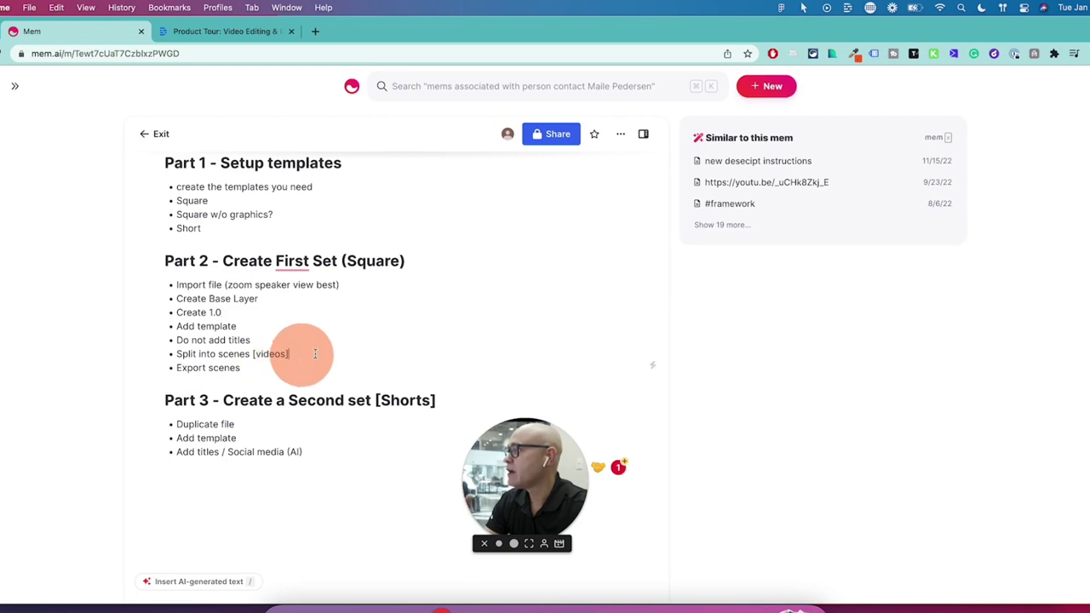
left_click(341, 353)
key("Return")
type("Edit ")
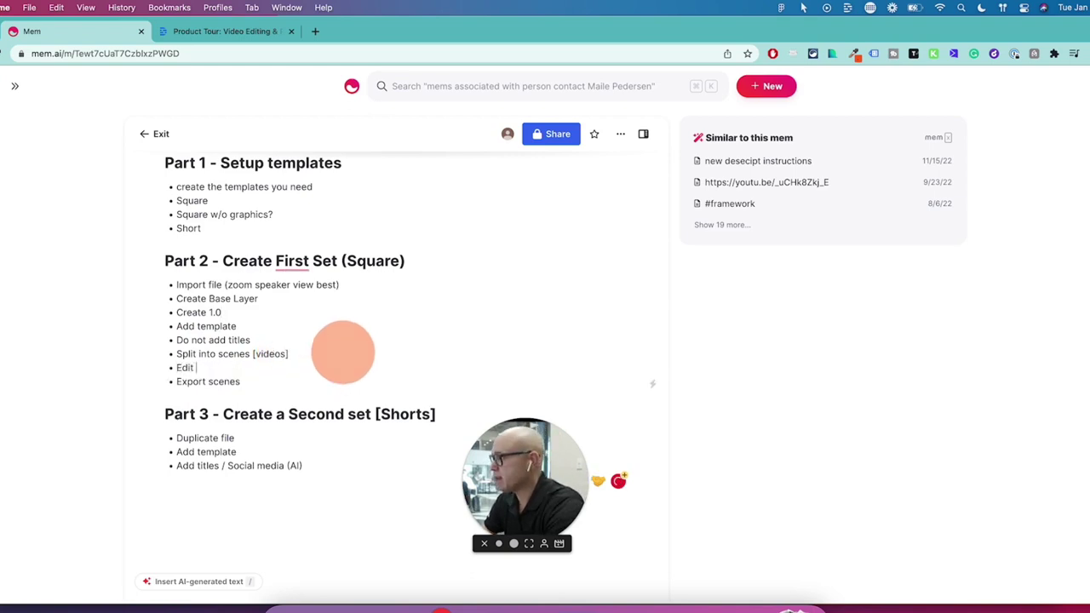
type("and adjust transcript")
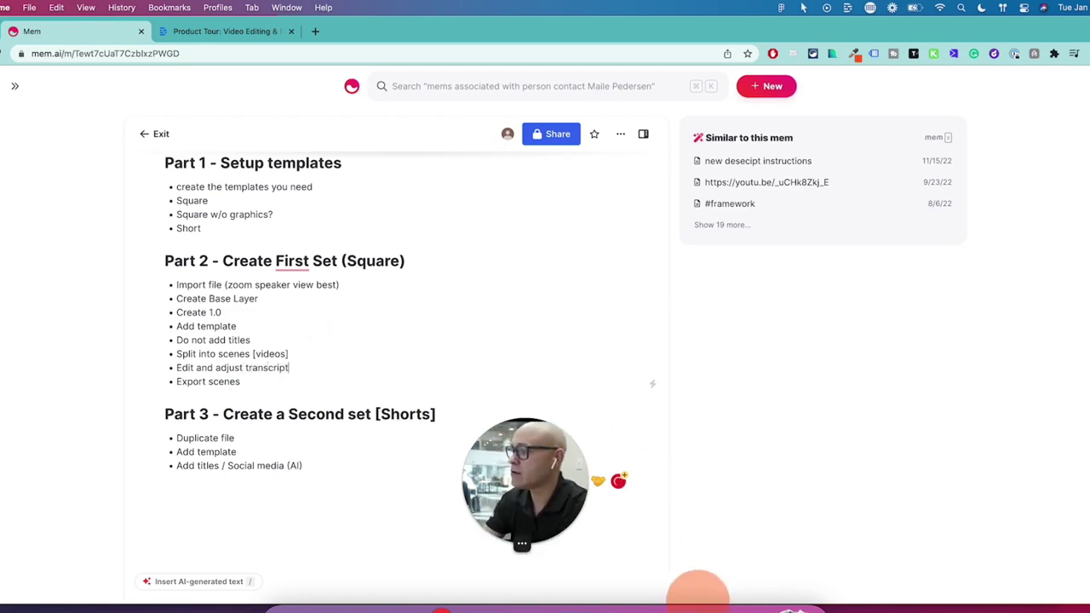
Return to Descript, remove all detected filler words from the Square composition, and expand the layer tracks in the timeline.
left_click(698, 596)
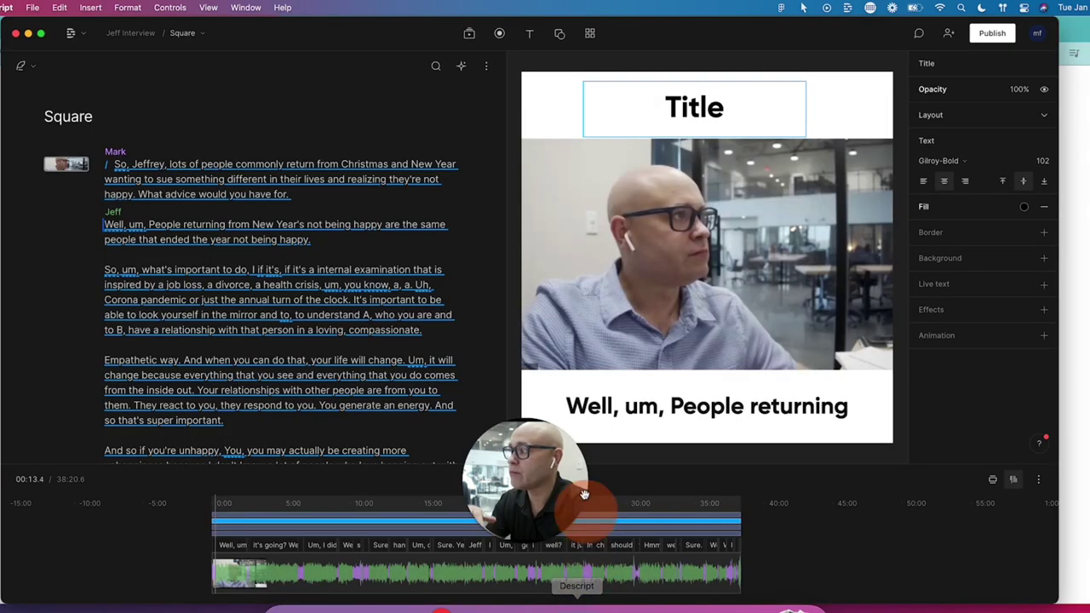
left_click(460, 66)
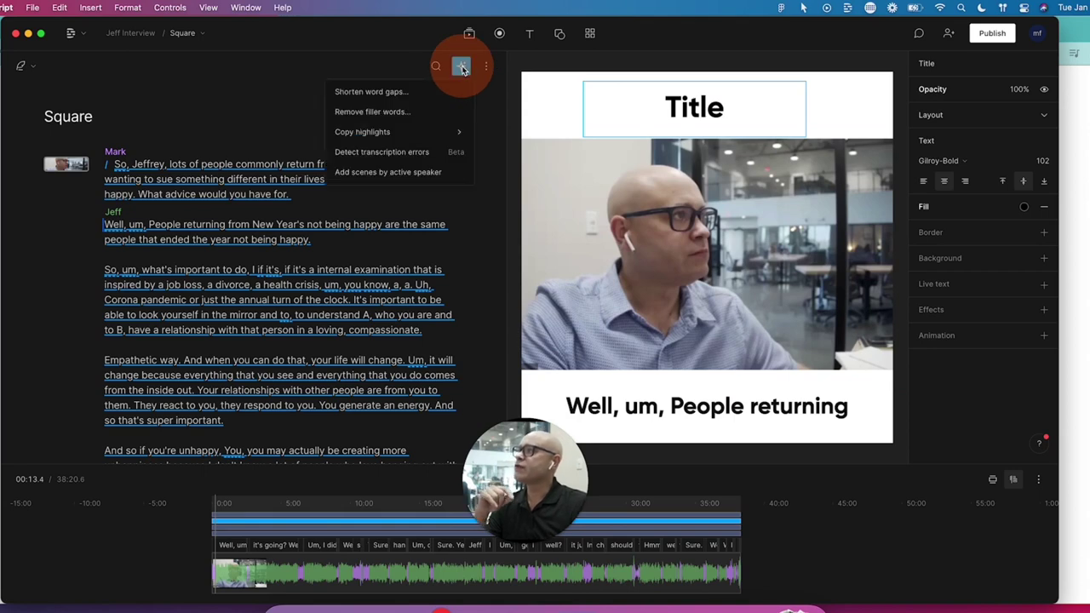
left_click(403, 116)
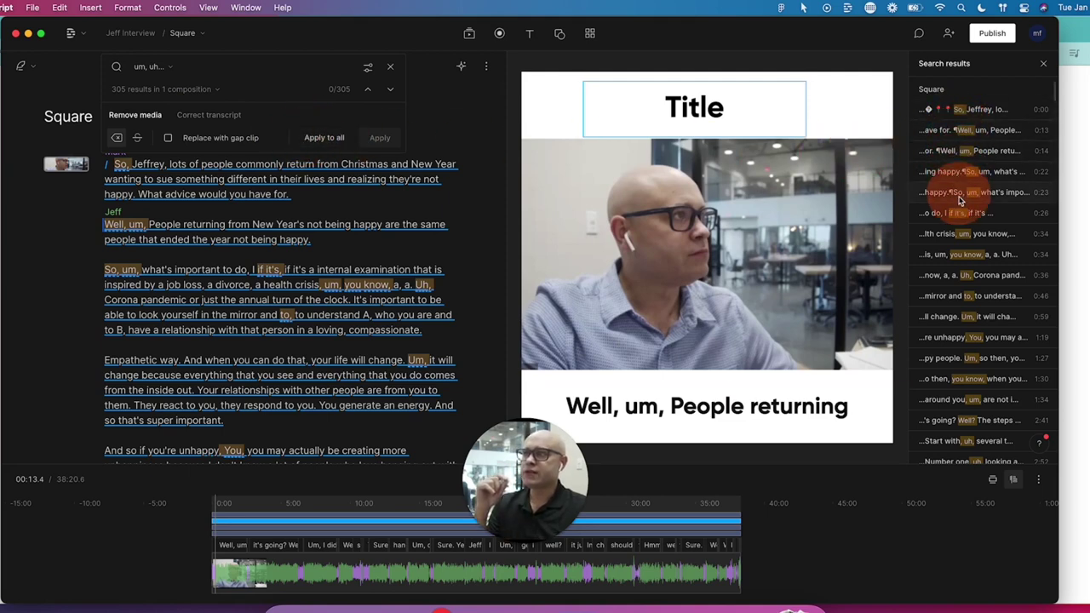
left_click(318, 143)
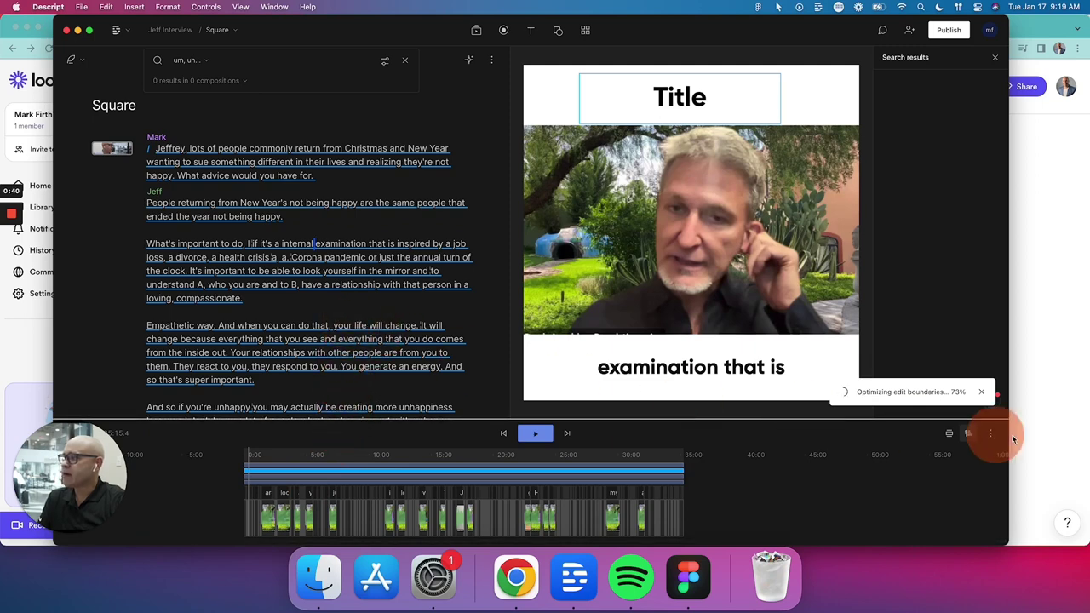
left_click(967, 432)
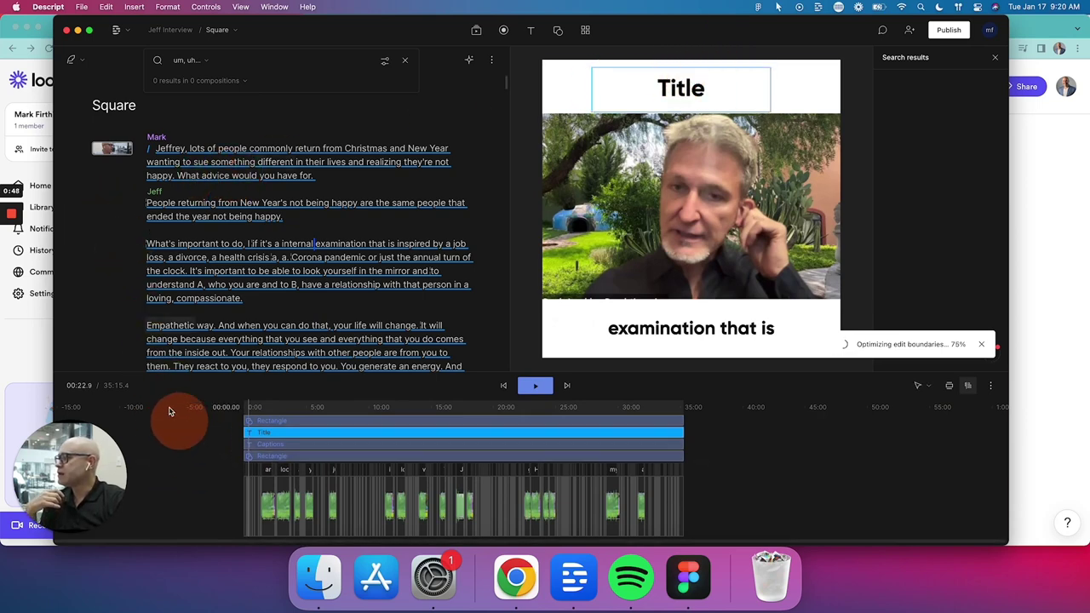
key("Escape")
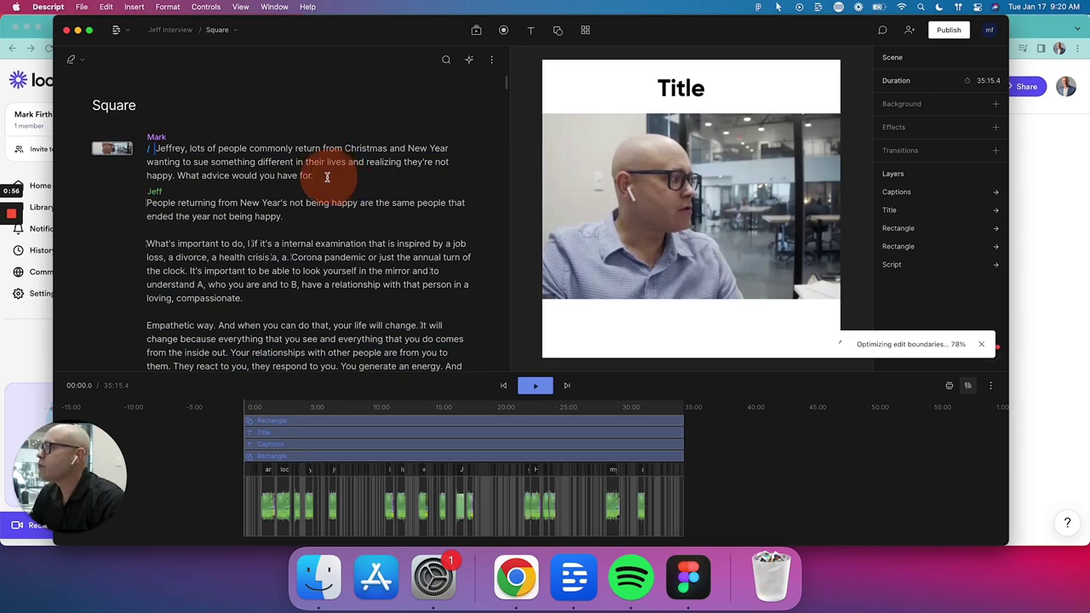
Delete the host's opening question so that the composition starts with the guest's first answer.
mouse_move(326, 177)
left_mouse_down()
mouse_move(150, 142)
mouse_move(324, 152)
mouse_move(319, 175)
left_mouse_up()
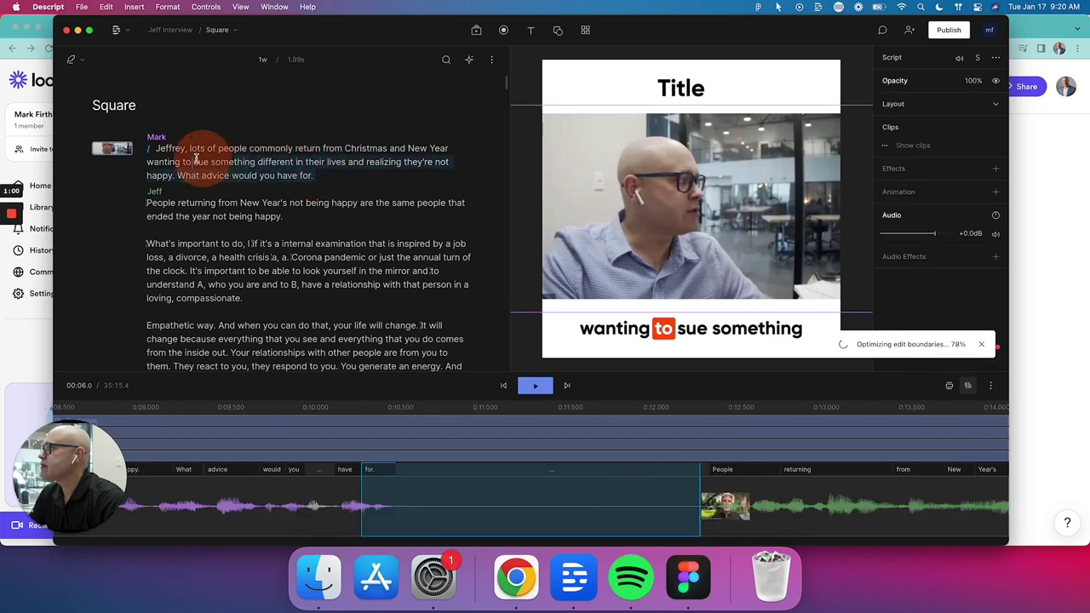
left_click_drag(195, 158, 156, 150)
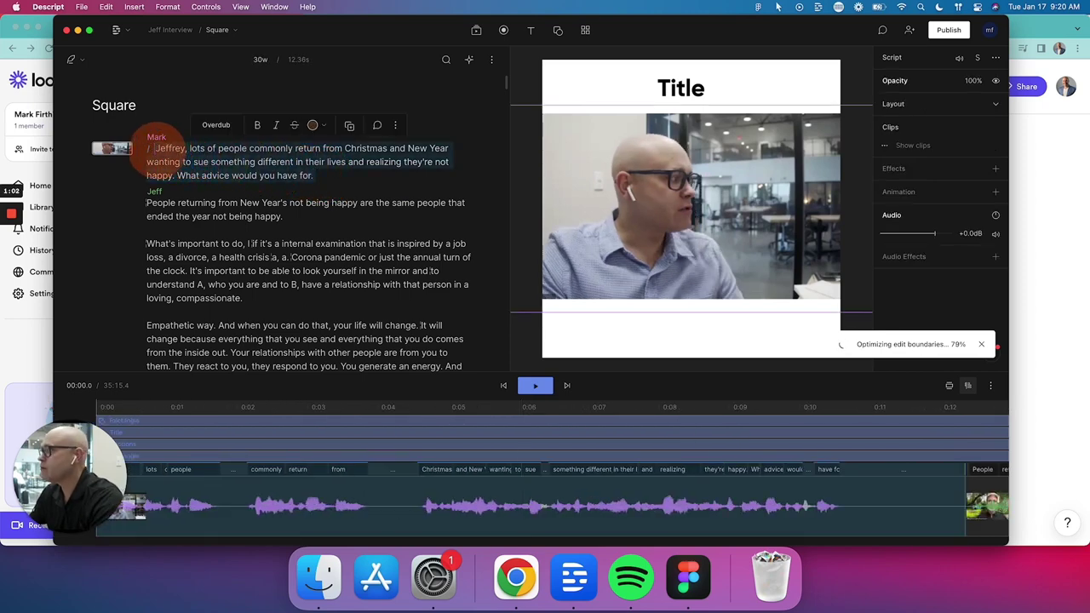
key("BackSpace")
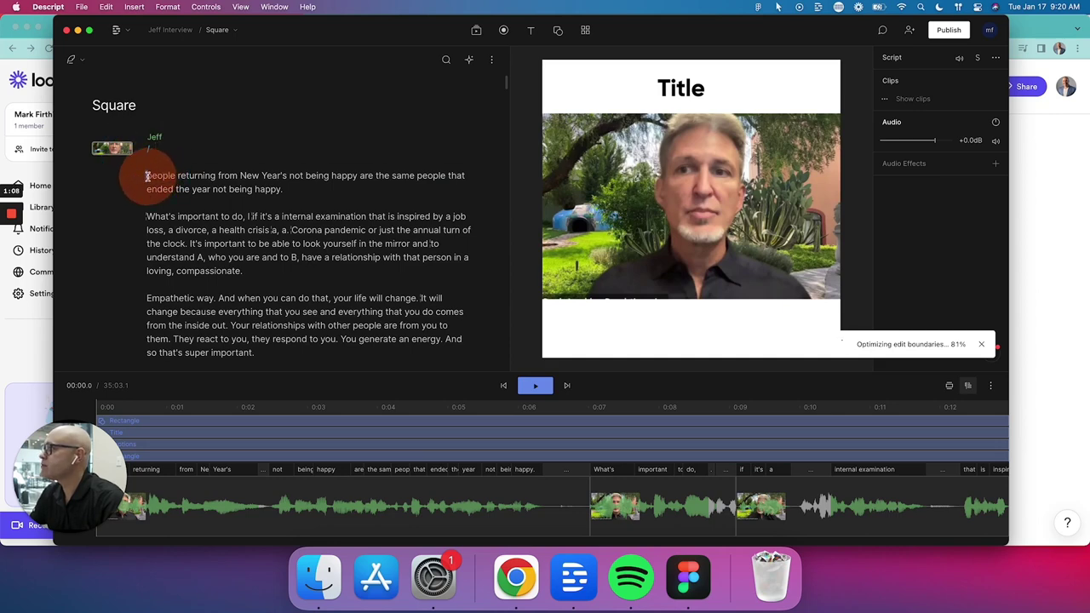
Highlight the opening words "people returning from New Year's" in the transcript with the Mint colour.
left_click_drag(146, 176, 281, 177)
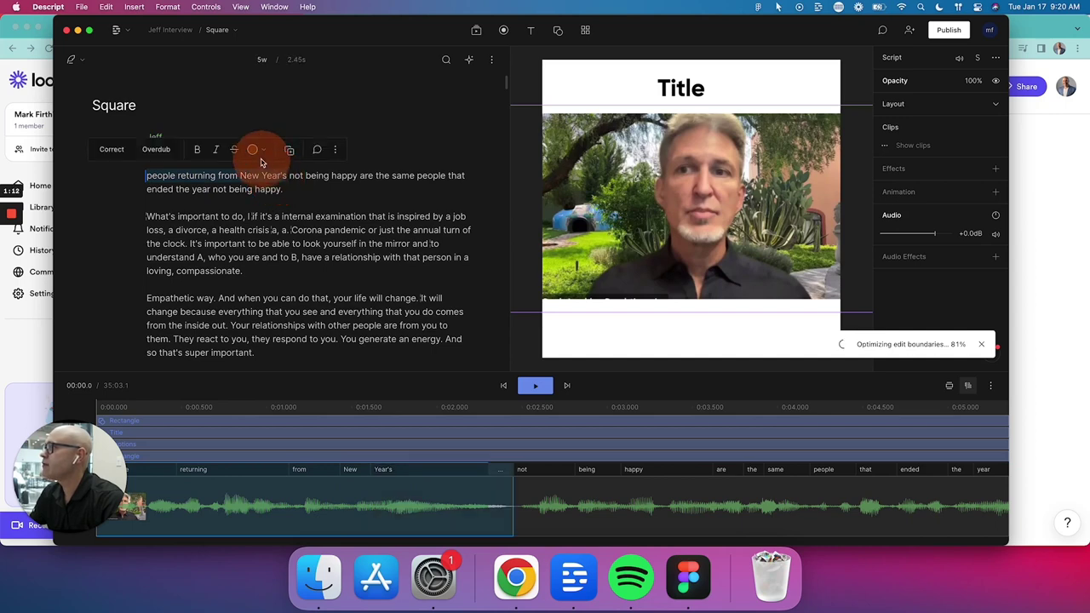
left_click(253, 153)
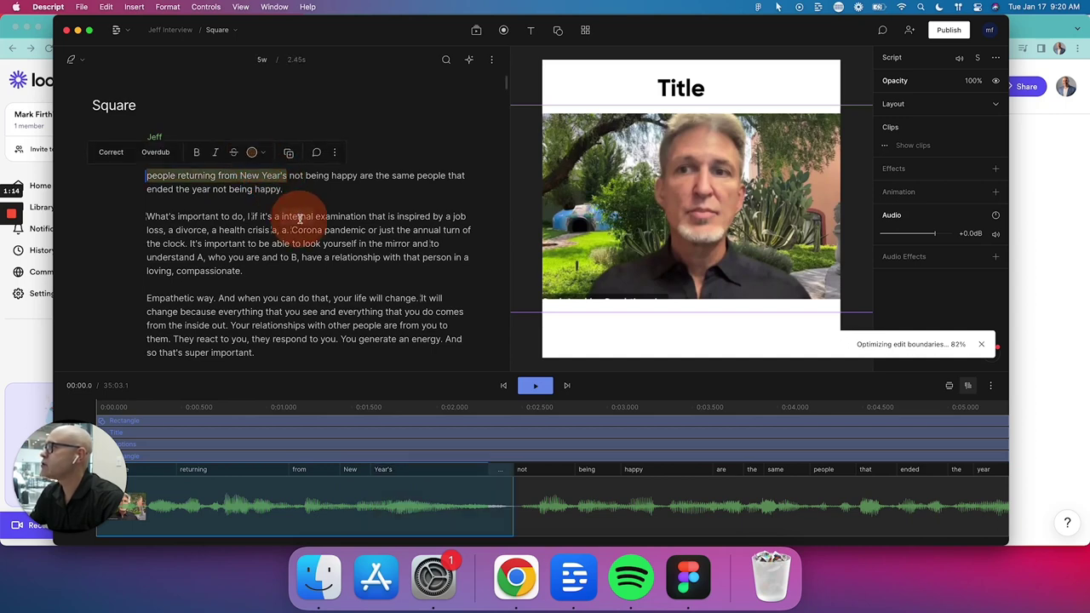
left_click(265, 154)
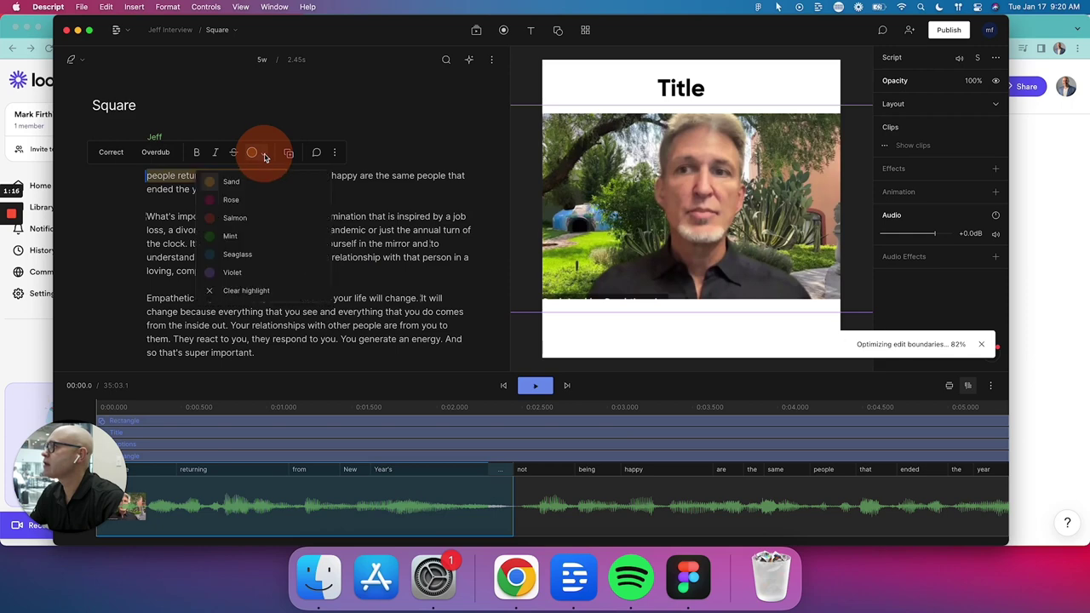
left_click(230, 236)
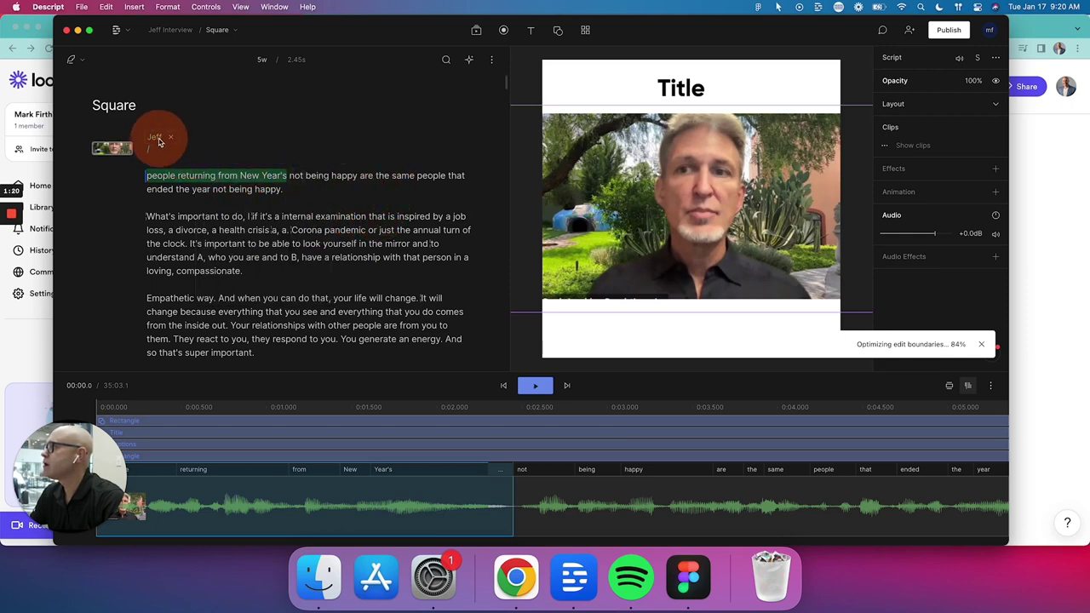
Insert a scene break between the end of the guest's first answer and the host's "Great content" question.
scroll(280, 225, "down", 5)
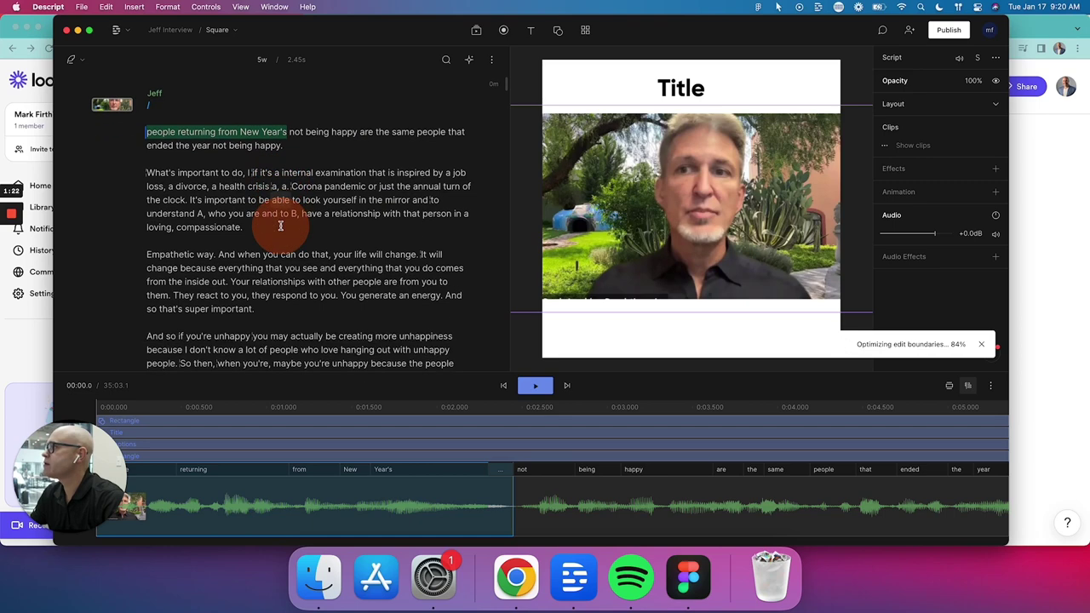
scroll(280, 225, "down", 10)
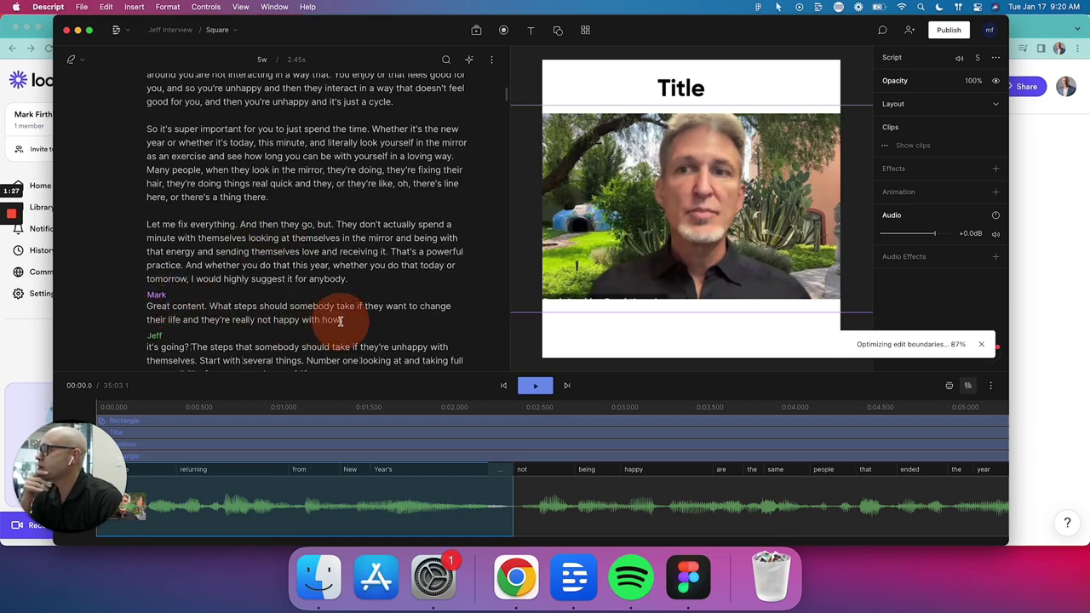
left_click_drag(345, 321, 150, 307)
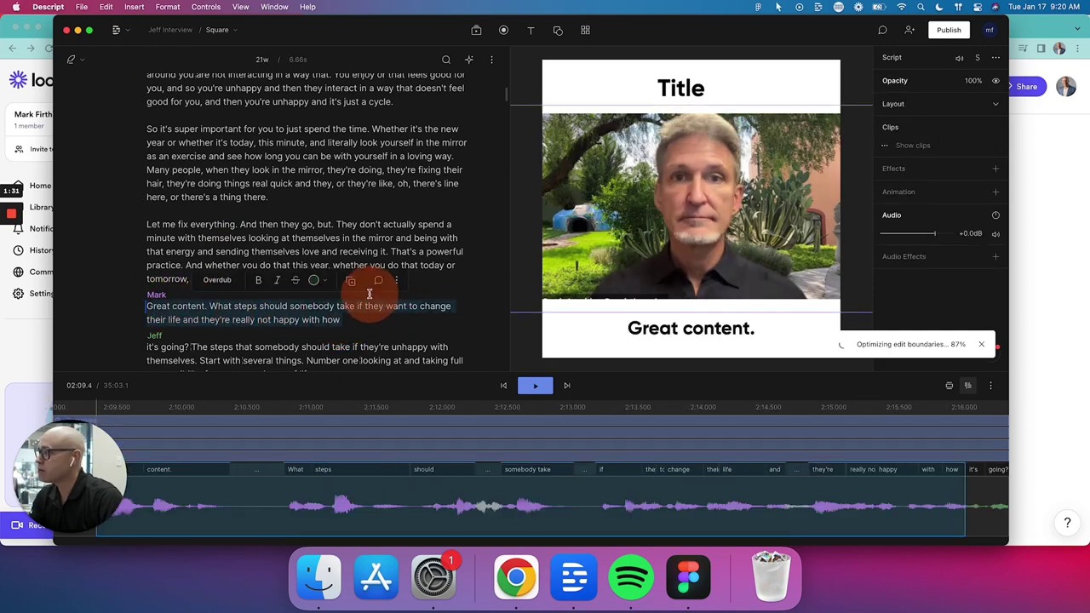
scroll(369, 292, "up", 8)
scroll(369, 292, "up", 5)
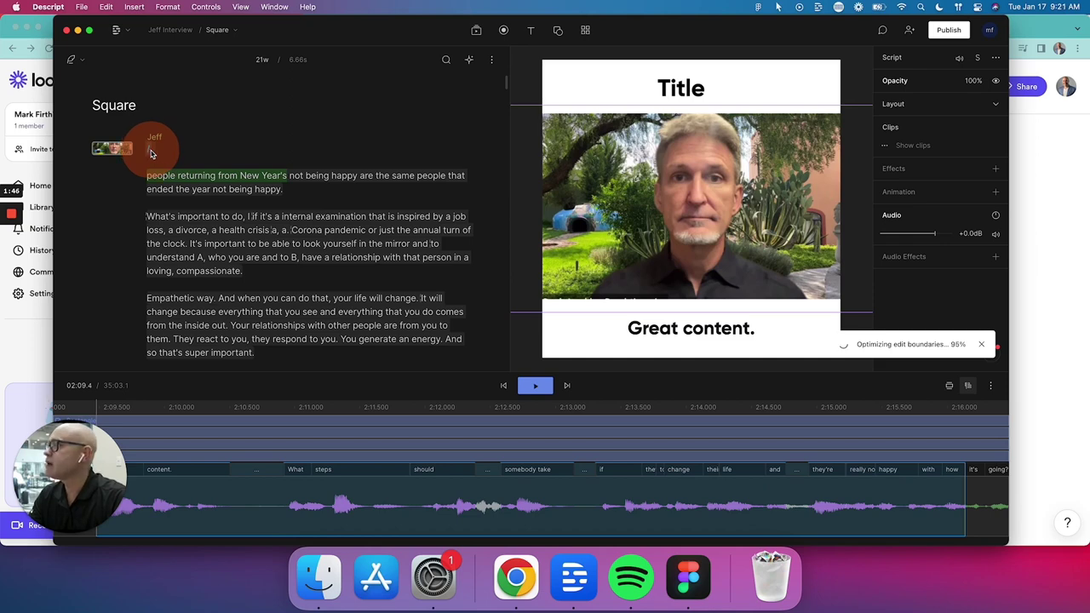
scroll(200, 186, "down", 3)
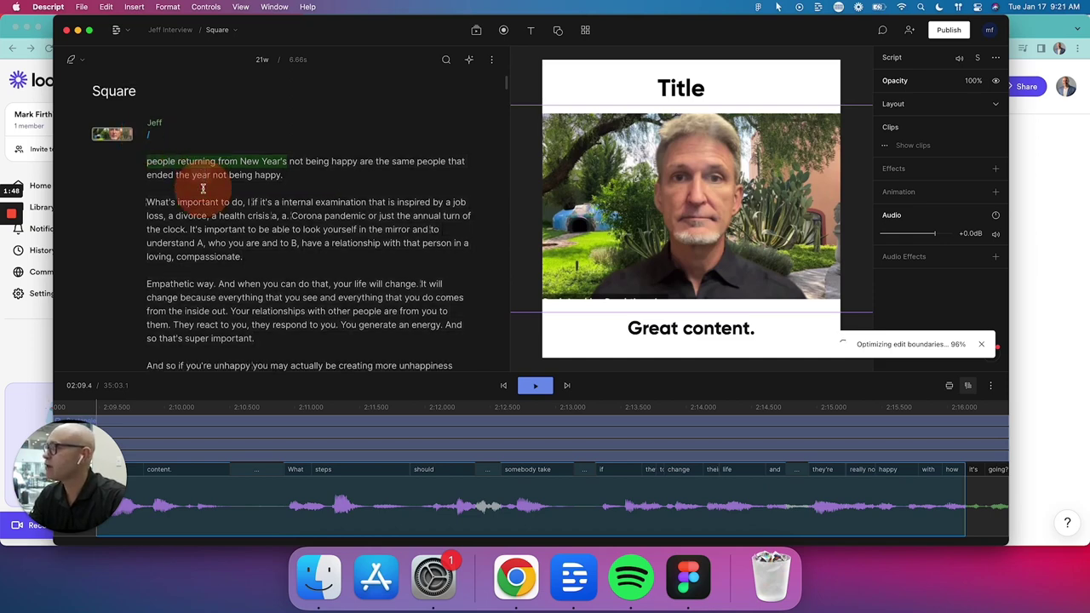
scroll(202, 188, "down", 12)
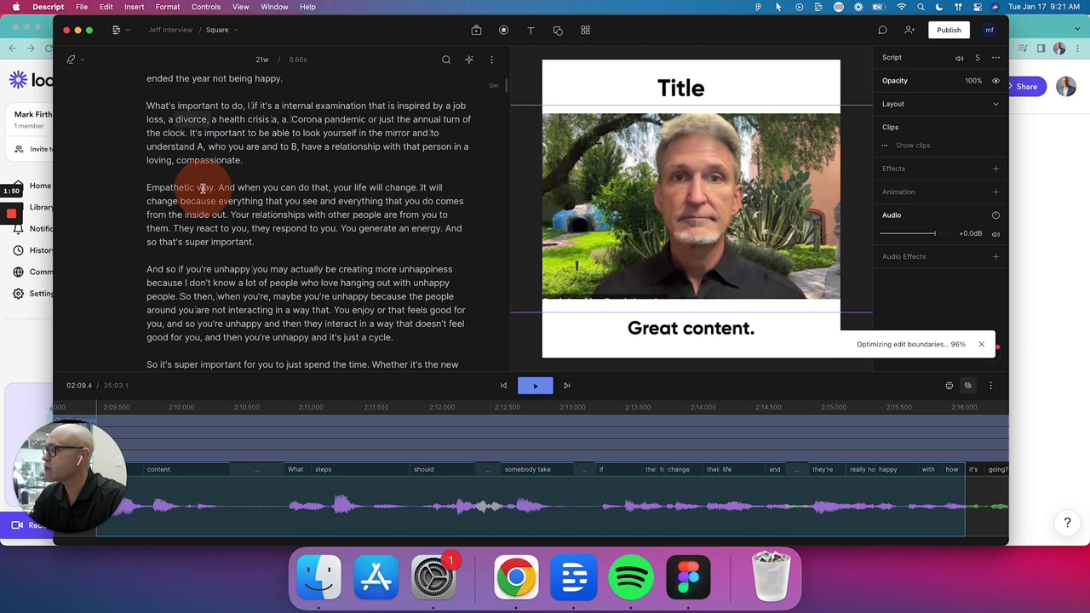
left_click(354, 290)
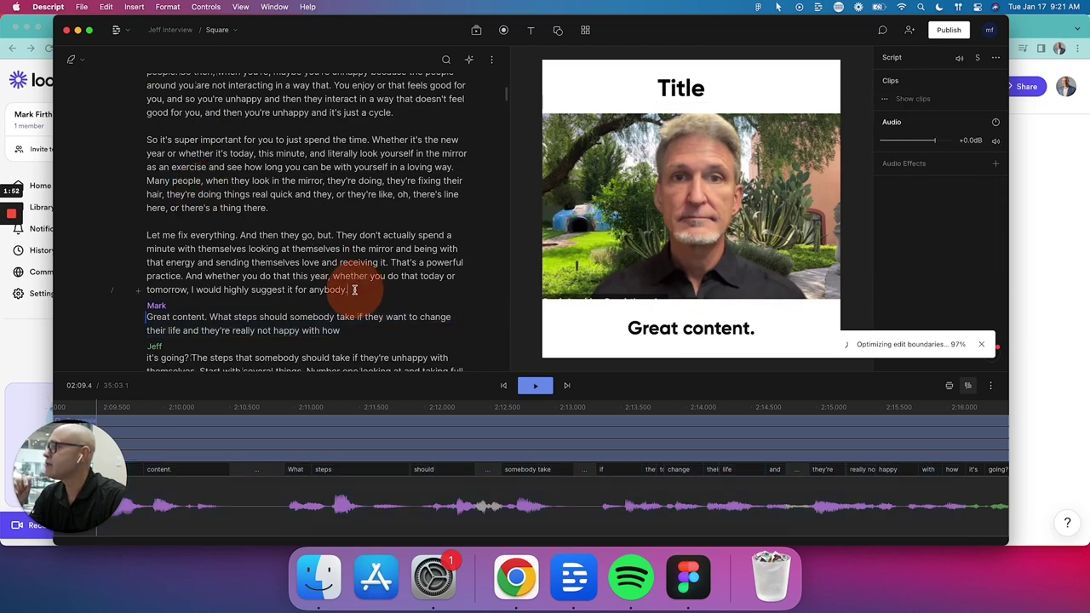
type("/")
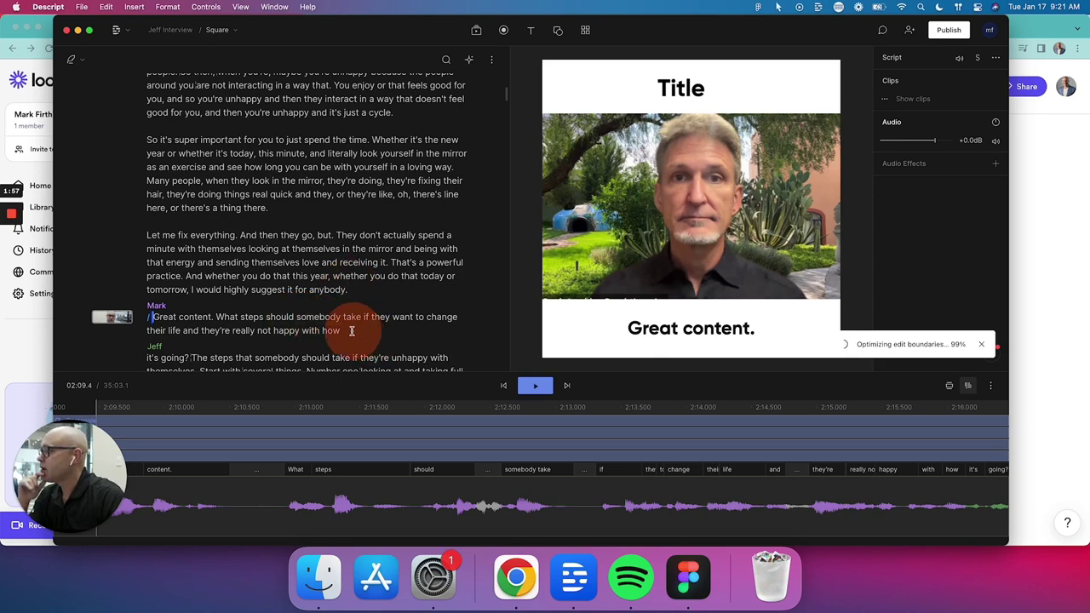
Delete the host's "Great content" question together with the stray "it's going?", and start a new scene at "The steps that somebody".
scroll(273, 337, "down", 1)
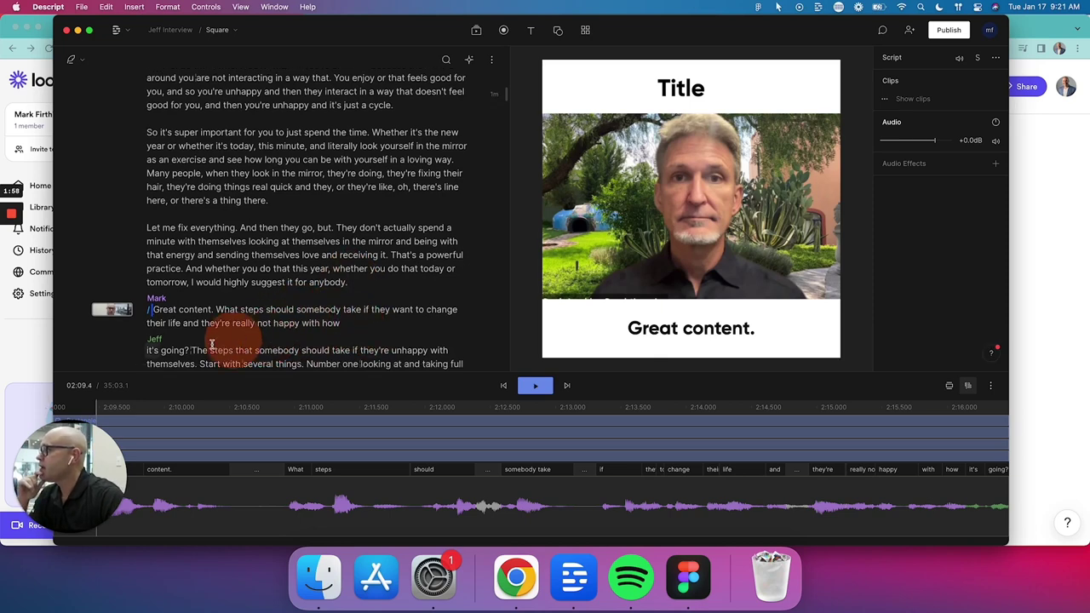
left_click(149, 351)
left_click_drag(172, 350, 153, 350)
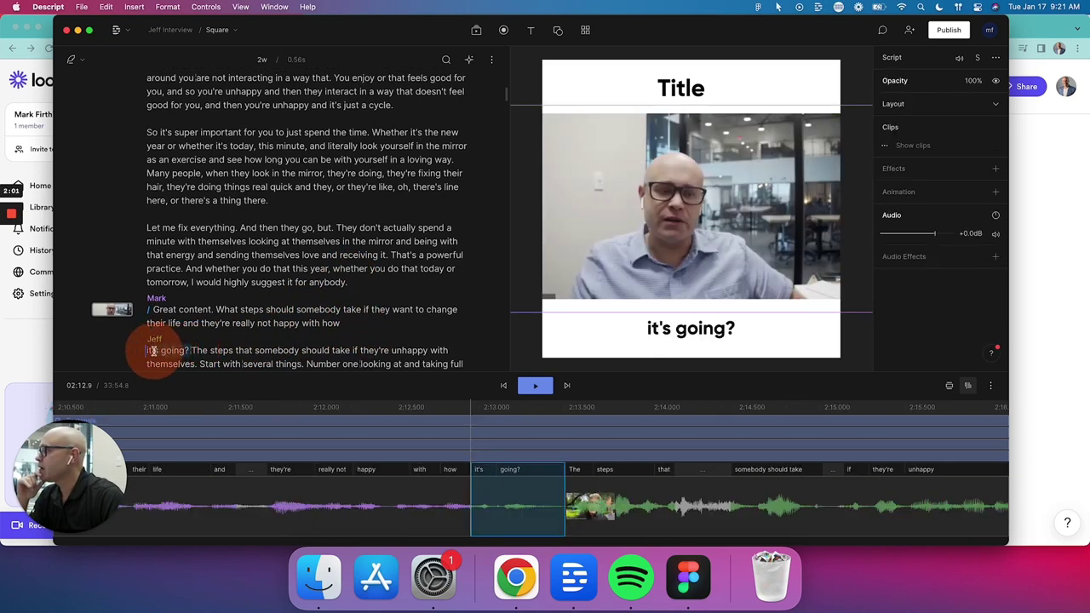
key("BackSpace")
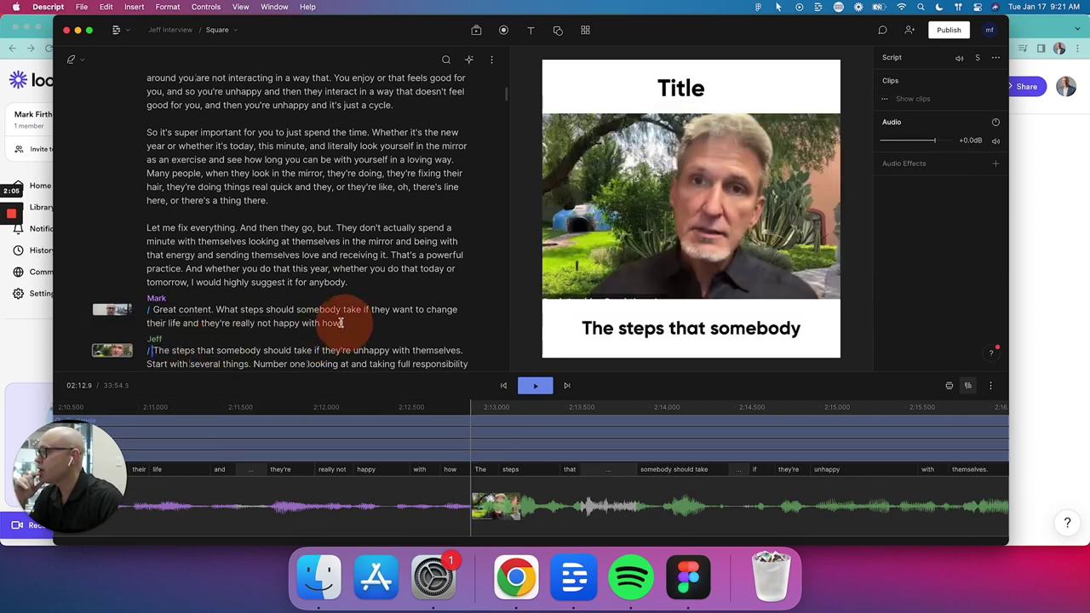
left_click_drag(356, 322, 154, 313)
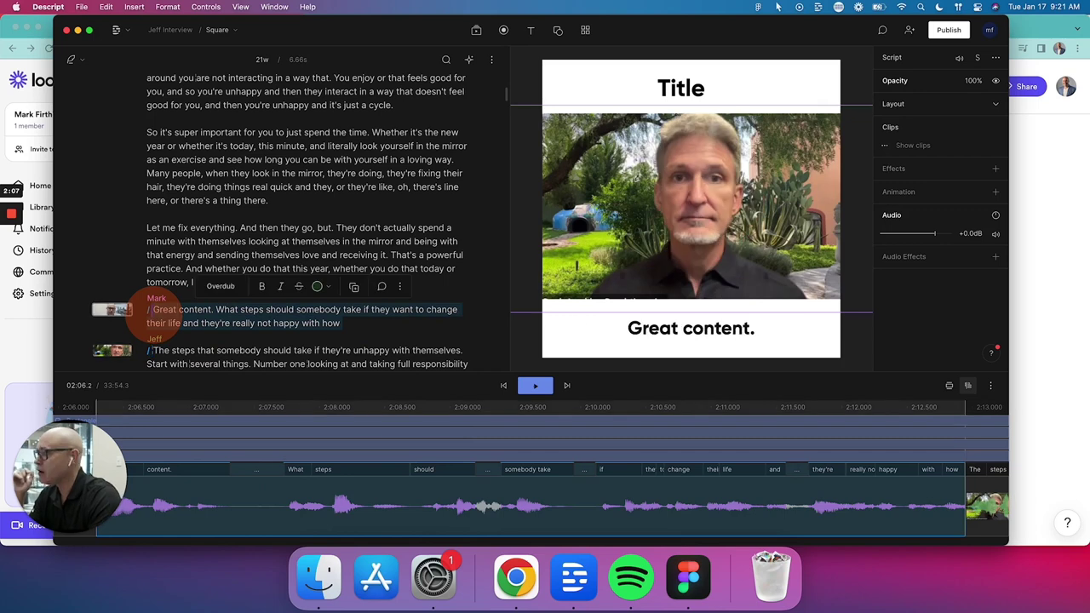
key("BackSpace")
Select the first answer's scene and the second answer's scene in turn and examine which transcript text each one covers.
scroll(134, 280, "up", 10)
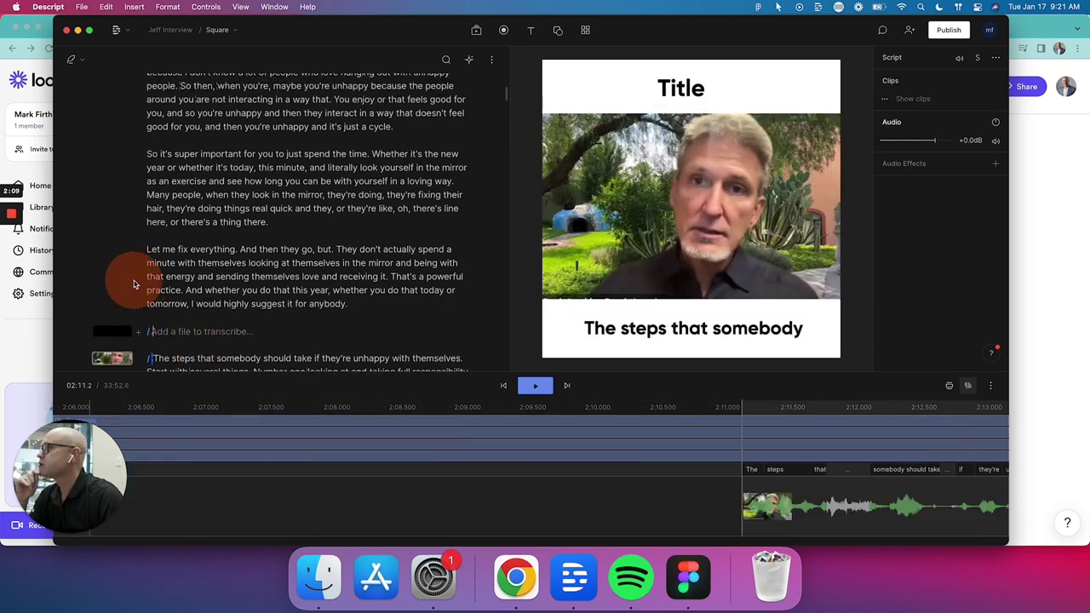
left_click(115, 148)
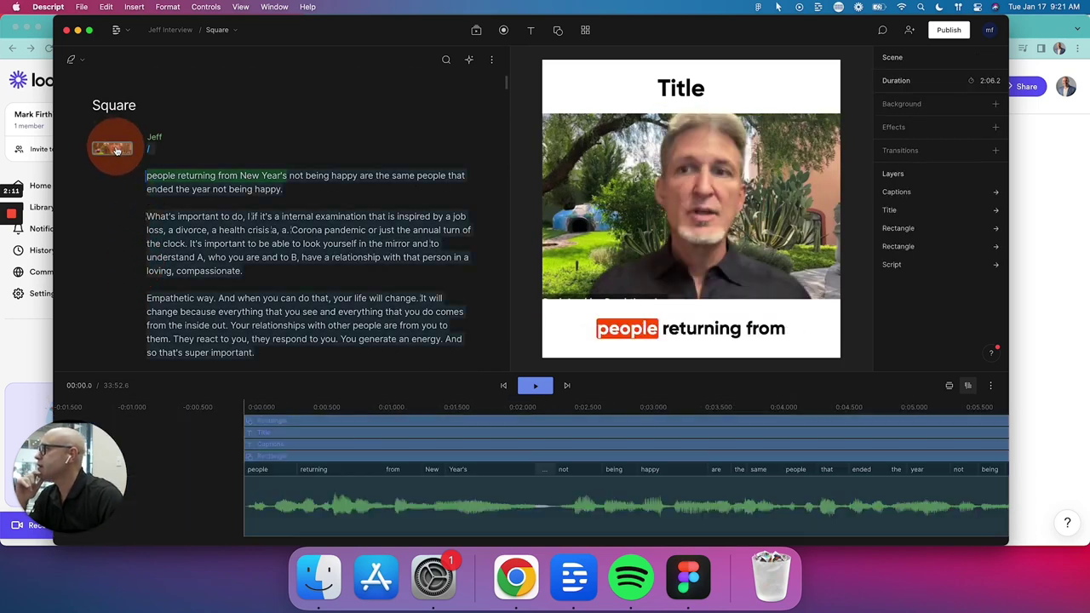
scroll(213, 179, "down", 5)
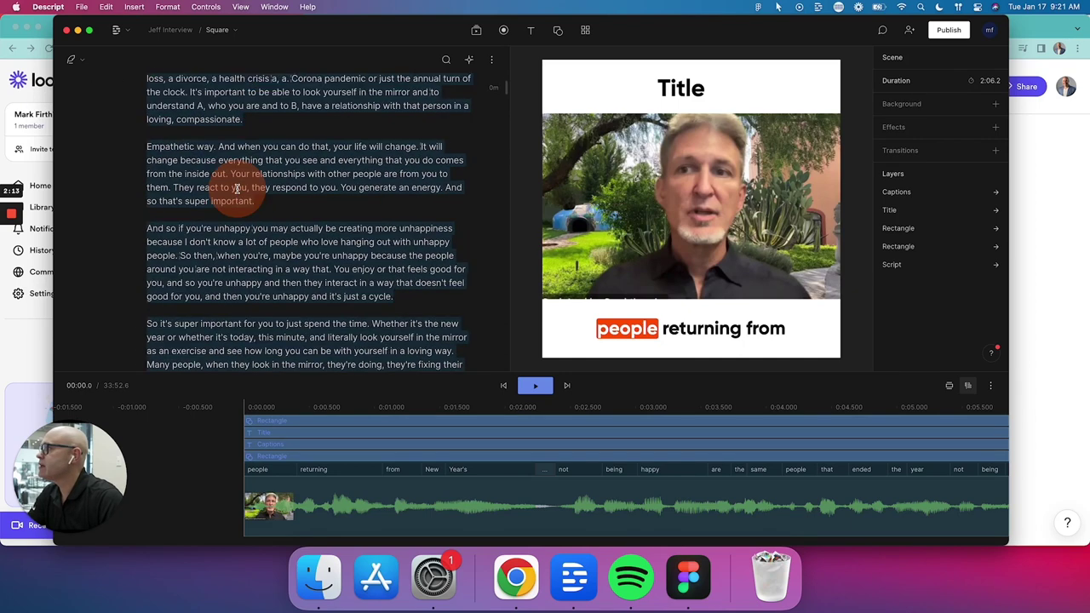
scroll(237, 189, "down", 2)
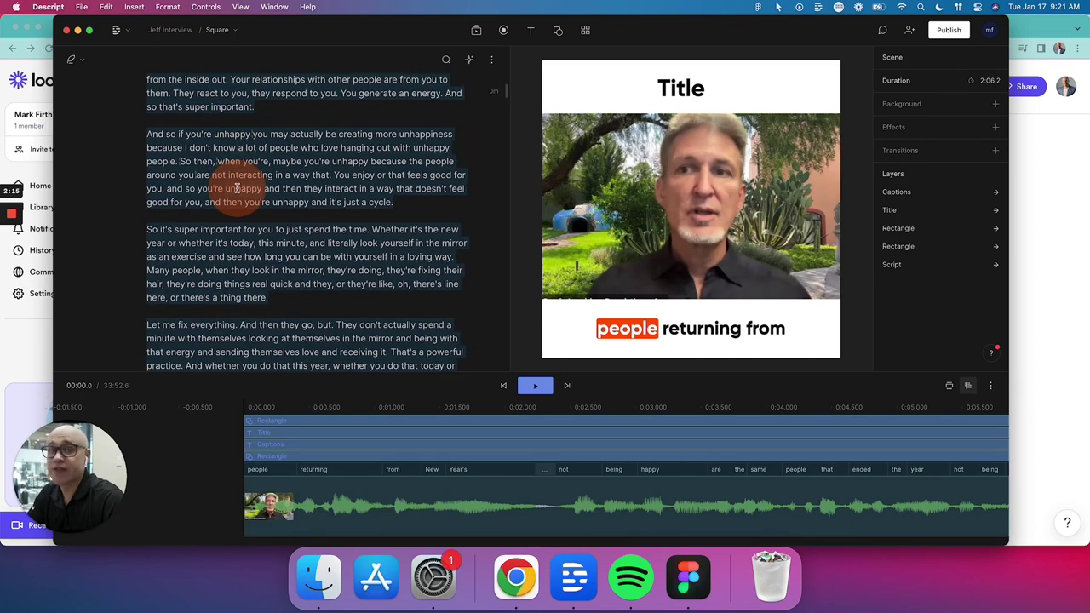
scroll(237, 189, "down", 4)
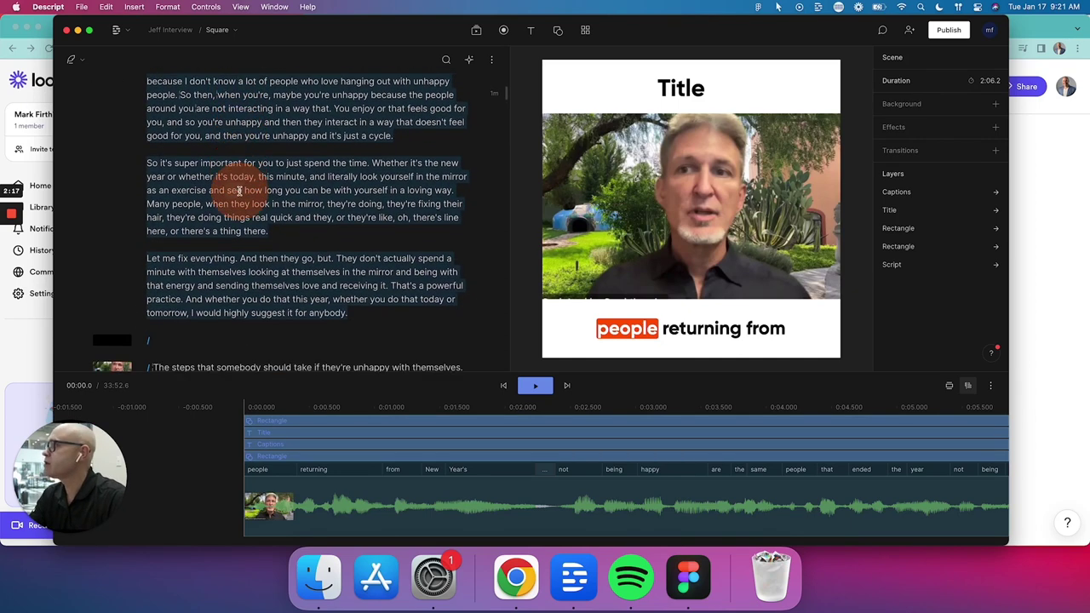
scroll(278, 196, "down", 1)
left_click(203, 309)
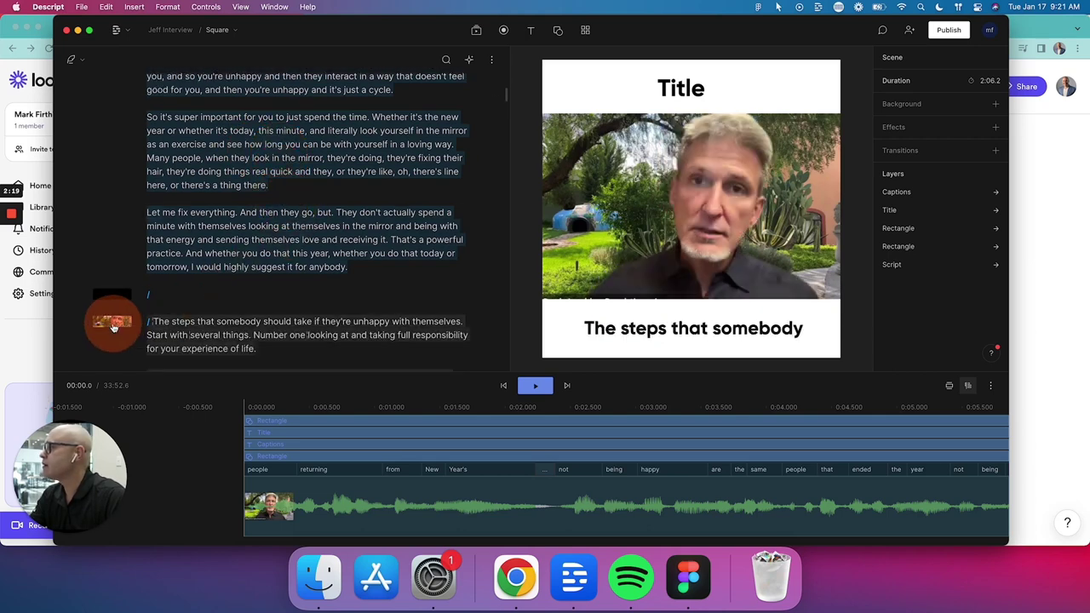
scroll(203, 309, "down", 5)
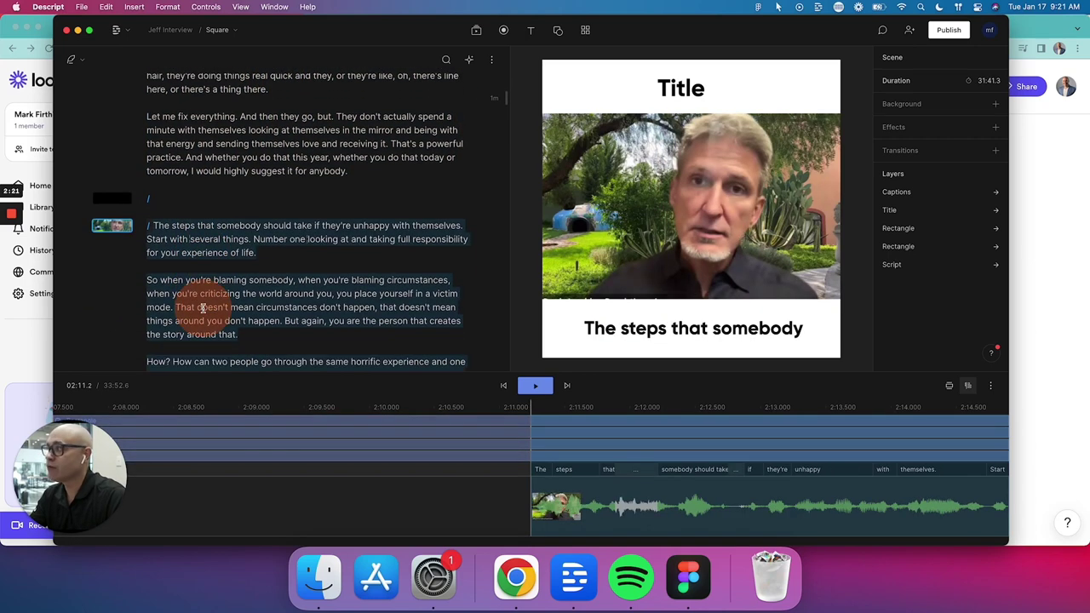
scroll(203, 310, "down", 10)
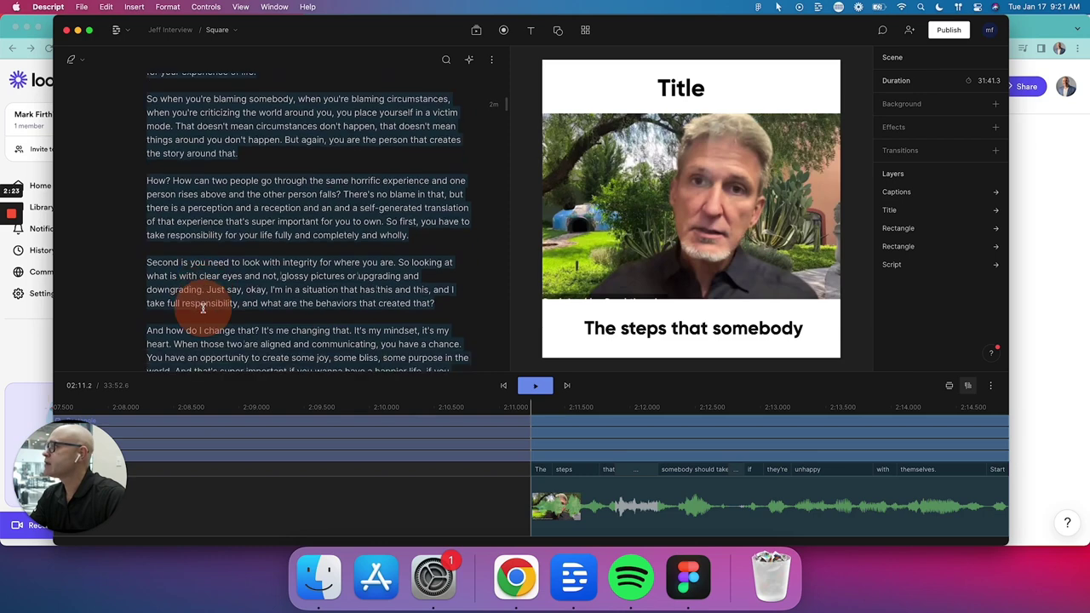
scroll(203, 309, "down", 5)
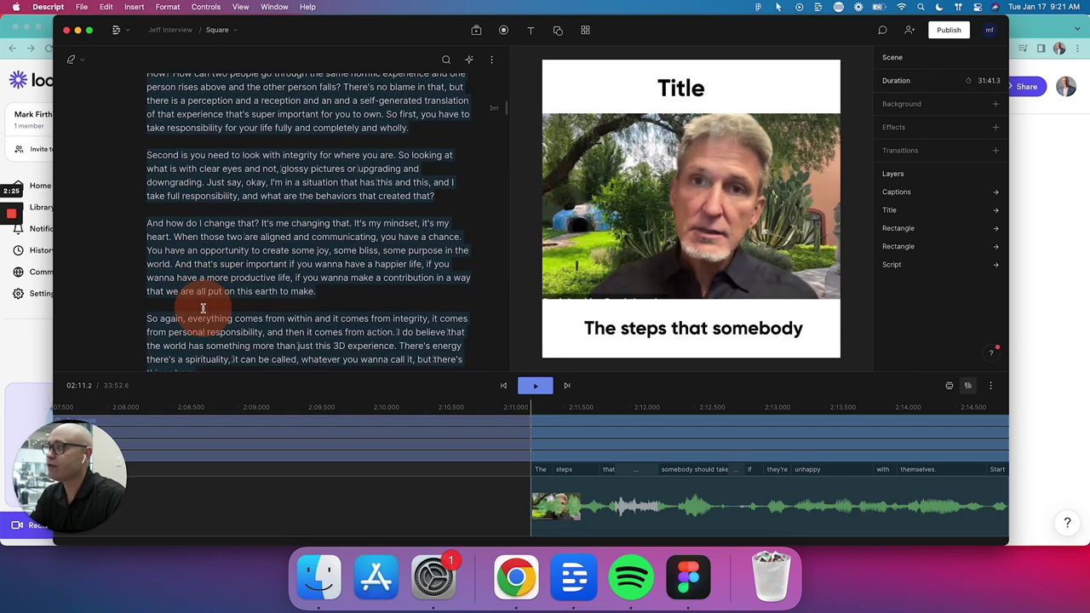
scroll(203, 309, "down", 6)
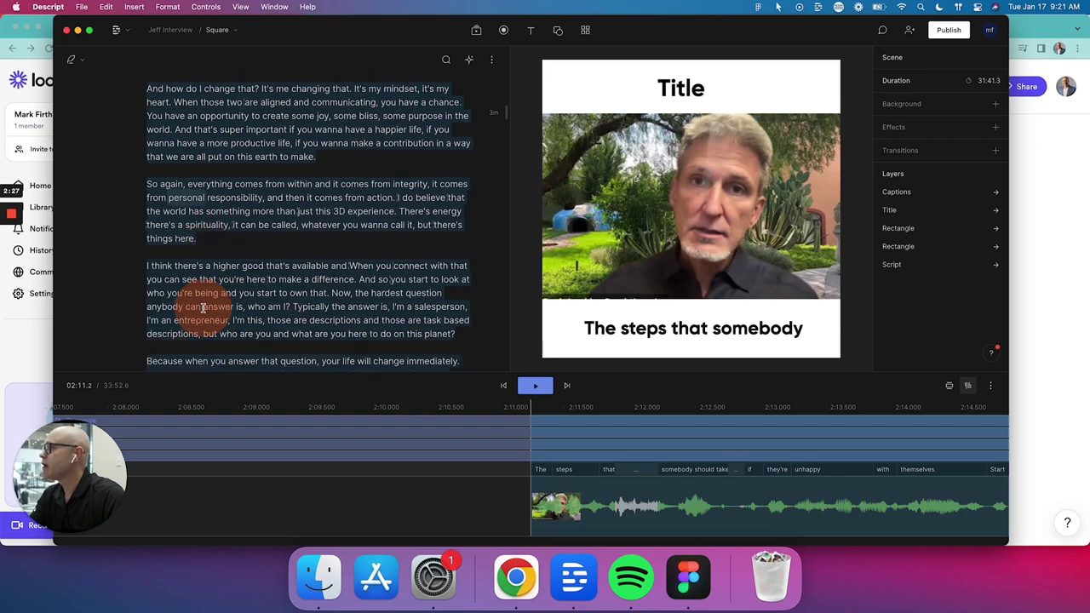
scroll(203, 309, "down", 4)
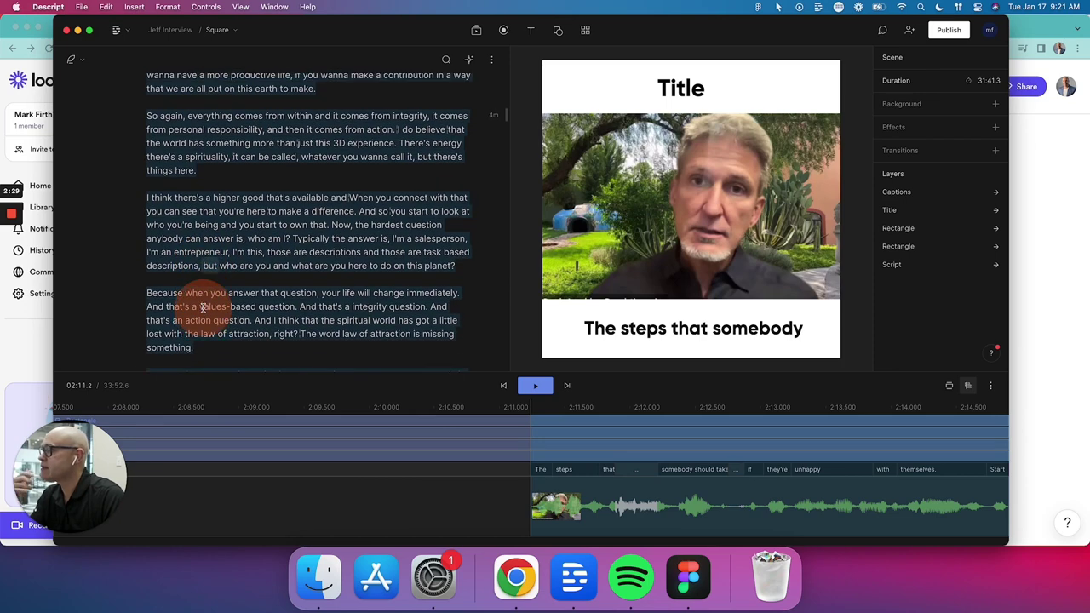
scroll(202, 308, "down", 5)
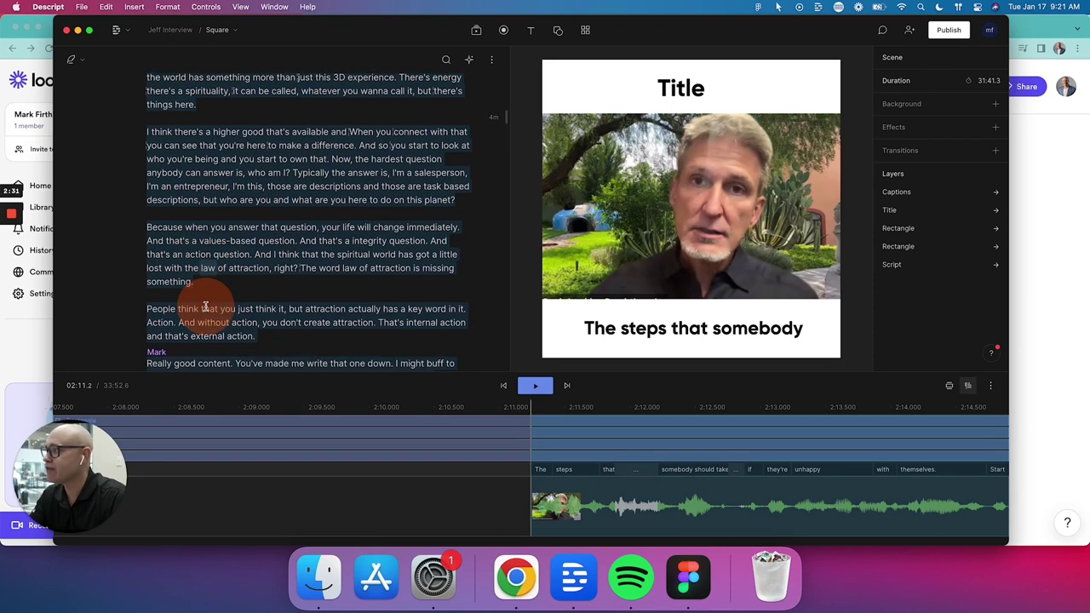
scroll(206, 307, "down", 7)
scroll(207, 304, "down", 1)
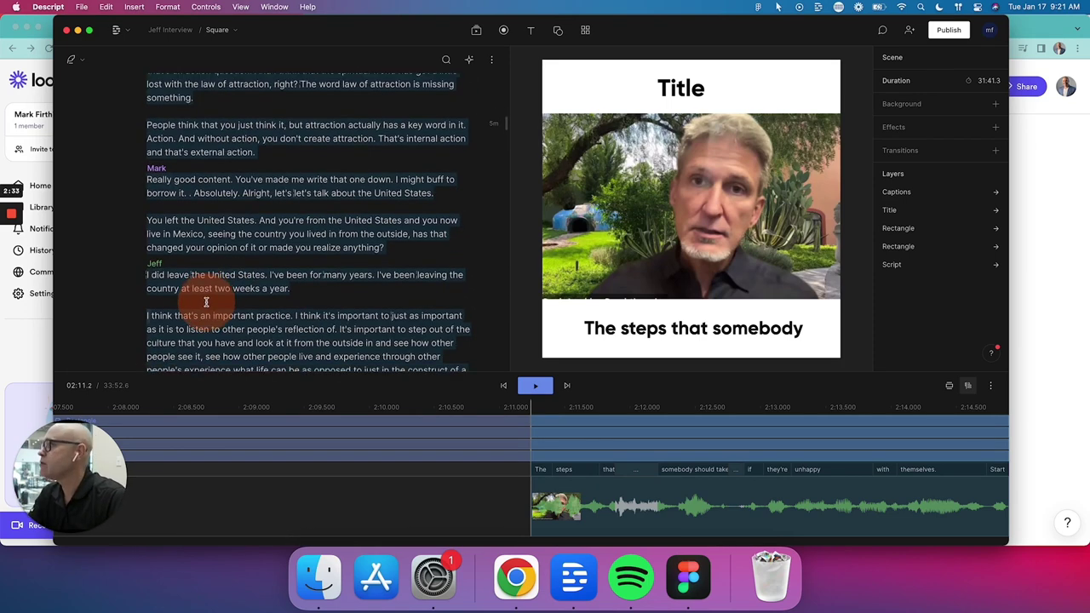
Insert scene breaks after "that's external action." and before "I did leave the United States" to isolate the host's question.
left_click(167, 179)
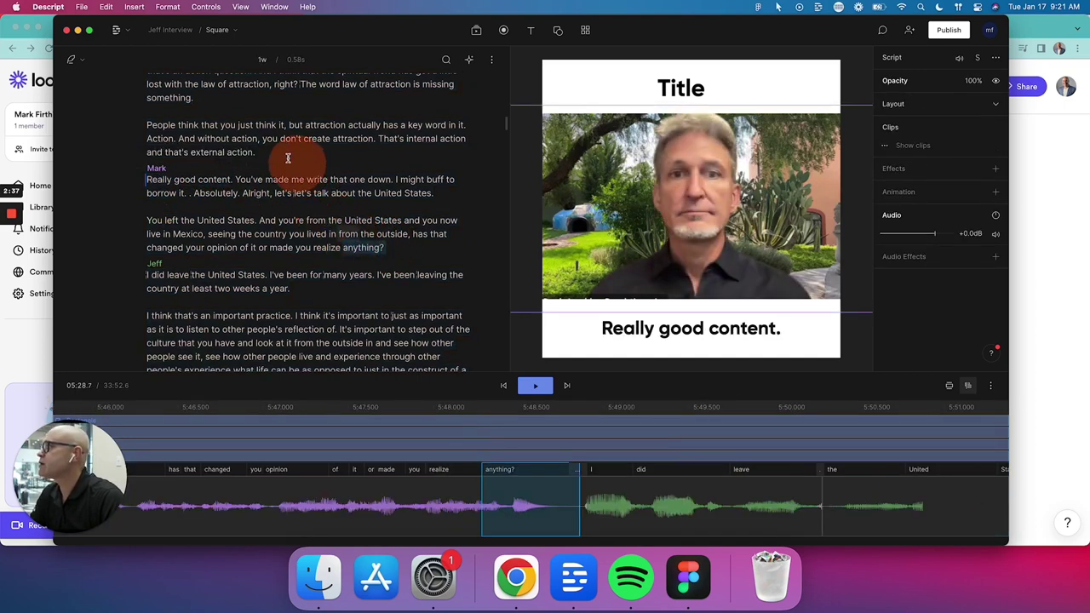
key("slash")
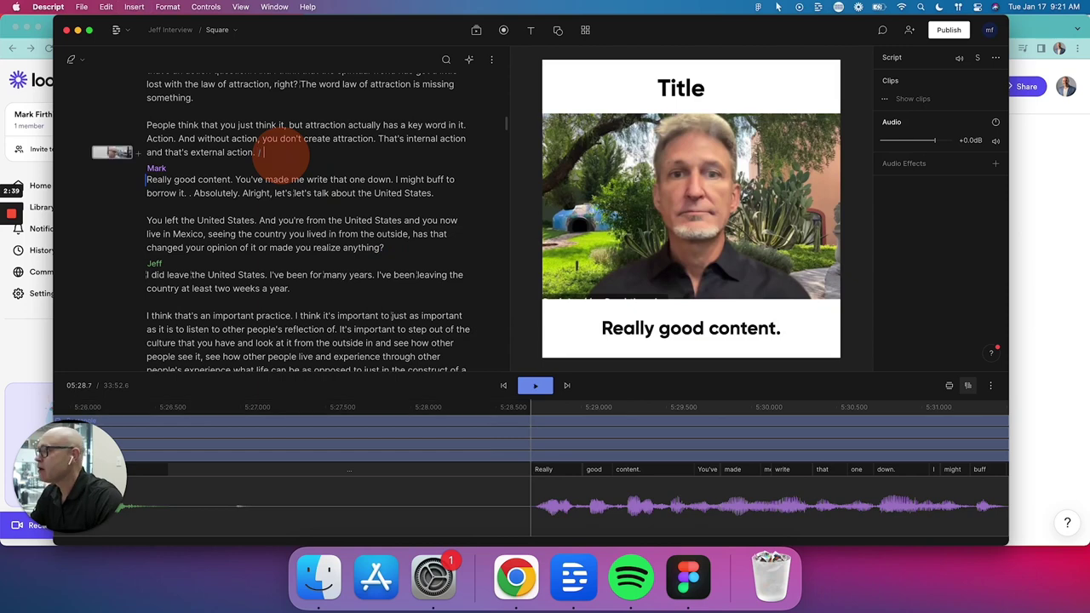
left_click(152, 275)
key("slash")
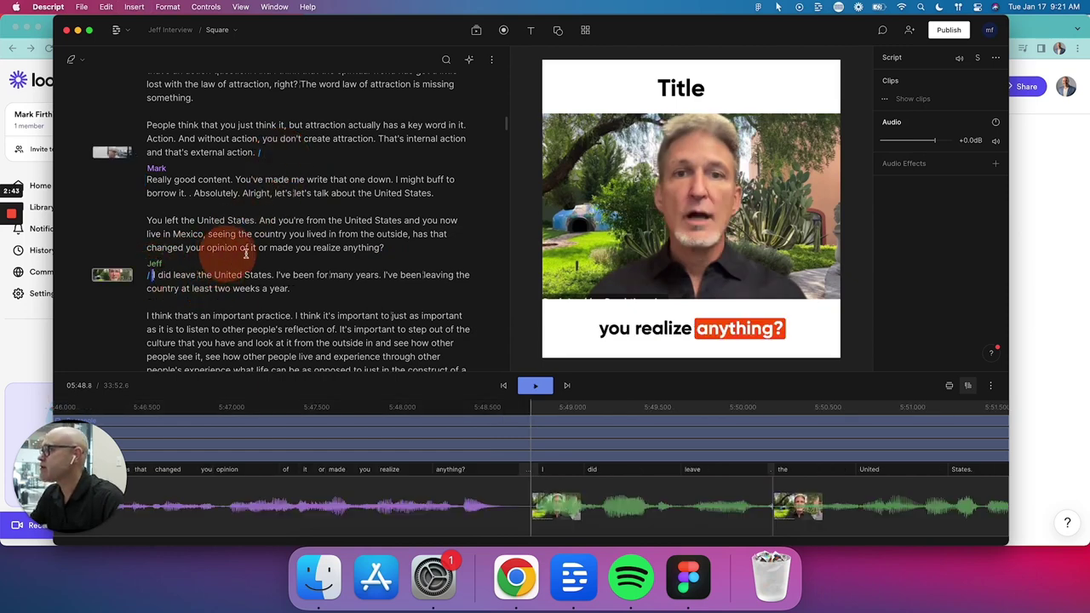
Delete the host's passage from "Really good content" to "made you realize anything?" between the two scene breaks.
left_click_drag(381, 248, 148, 181)
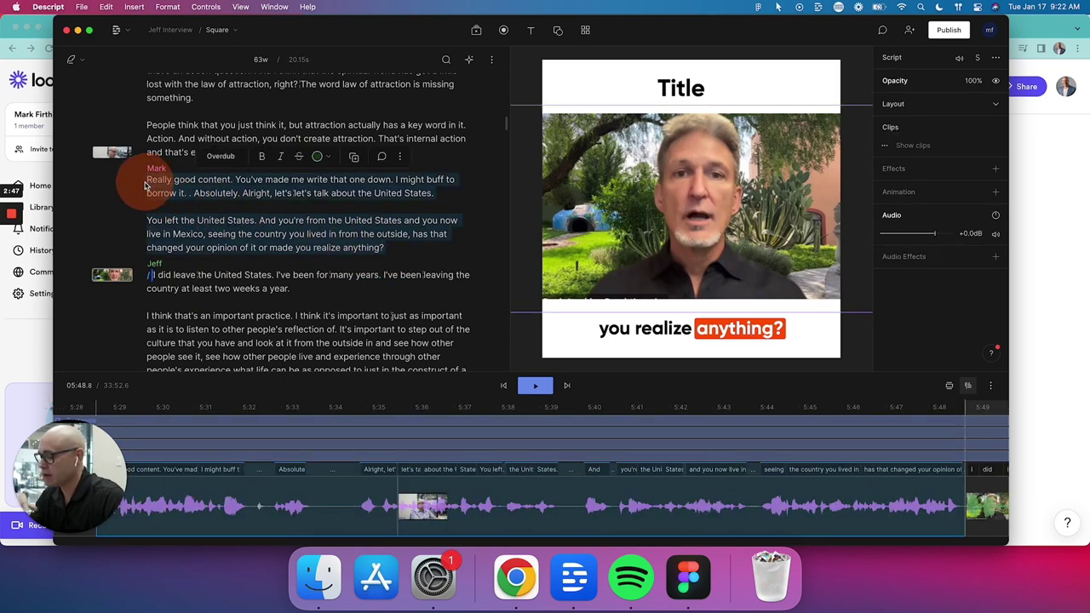
key("BackSpace")
scroll(171, 221, "down", 2)
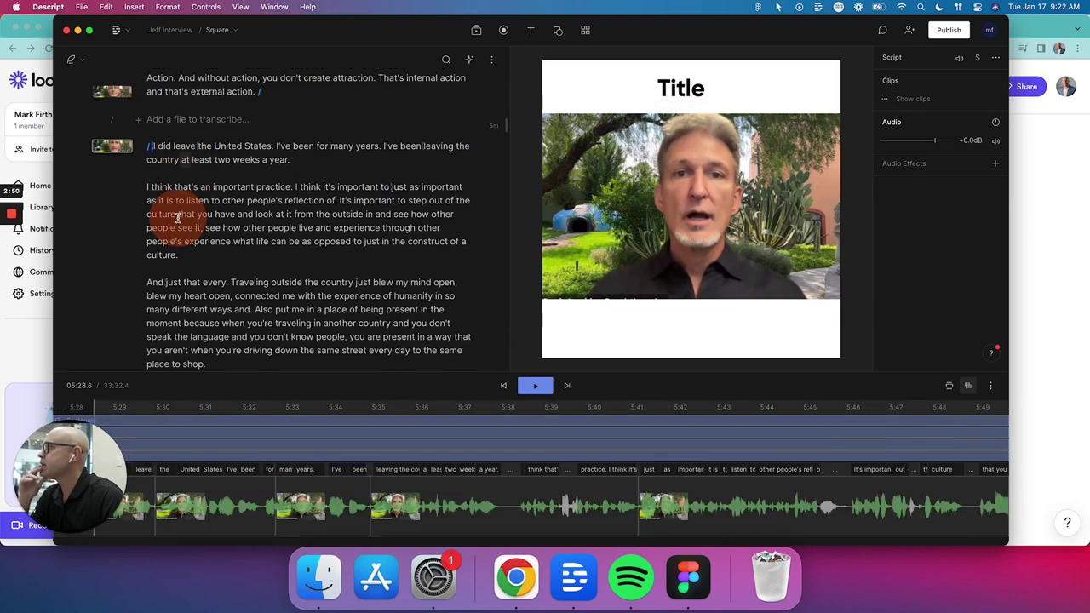
scroll(177, 219, "down", 7)
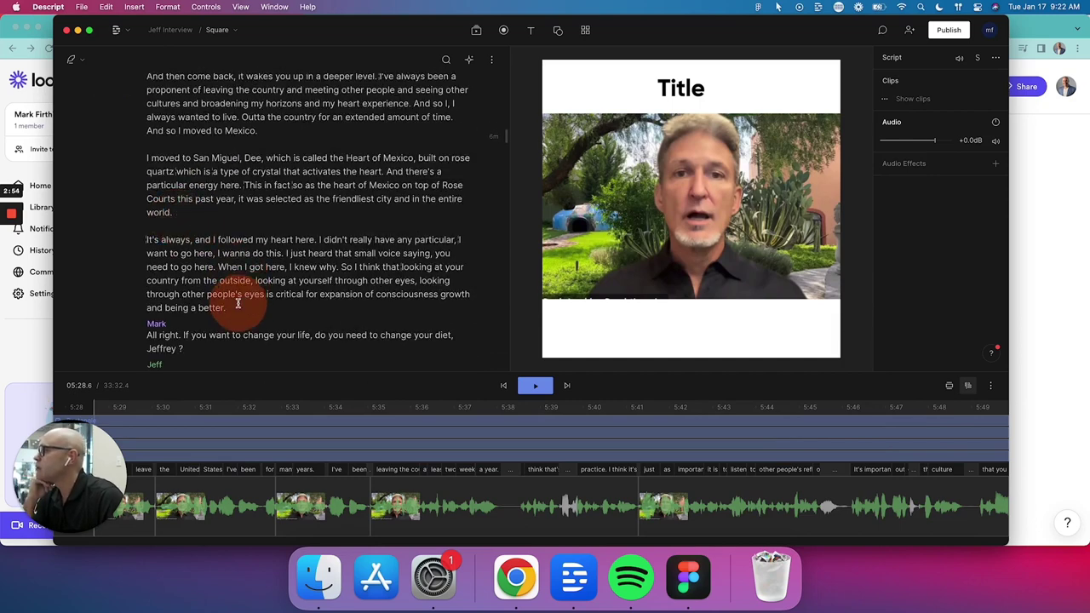
Start a new scene at the host's "All right." line, directly after the answer ending in "and being a better.".
left_click(235, 307)
key("slash")
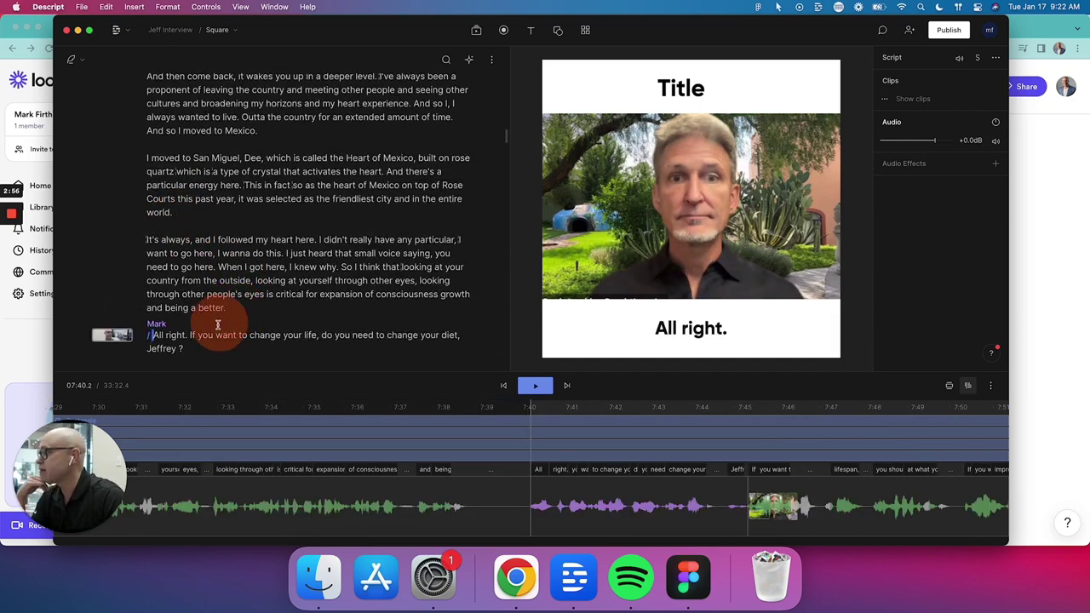
left_click(146, 347)
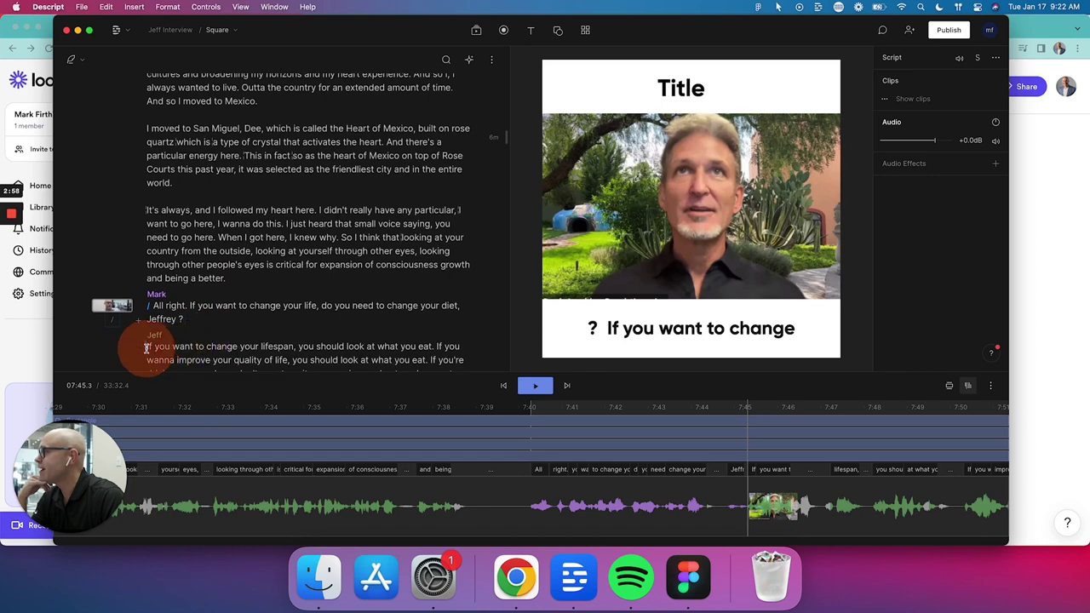
left_click(146, 349)
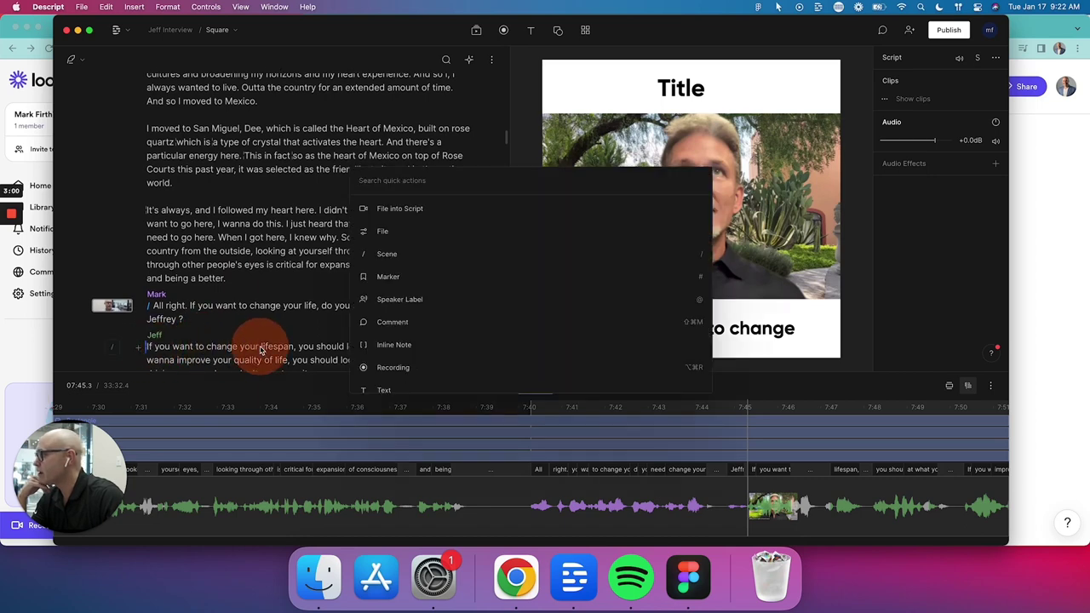
key("Escape")
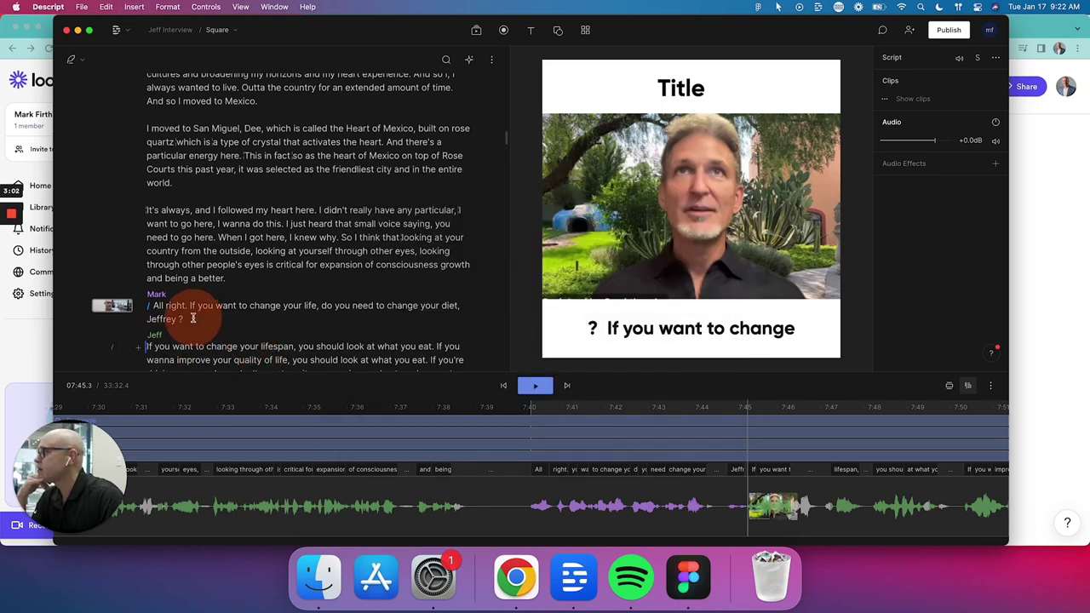
Delete the host's question about changing your life and diet, leaving the scene to begin with "If you want to change your lifespan".
left_click(161, 312)
left_click_drag(160, 312, 155, 307)
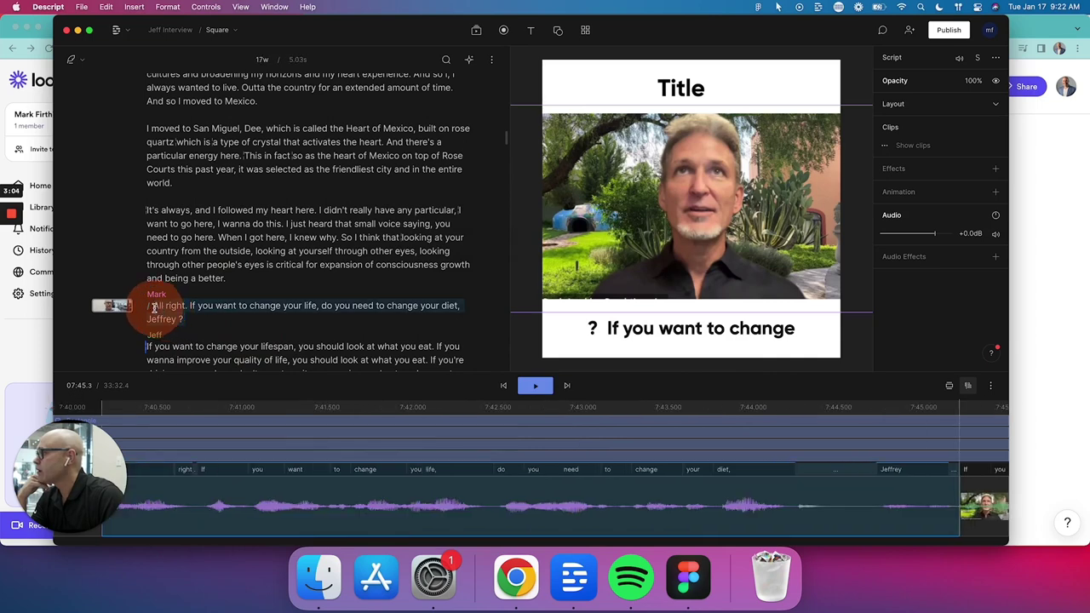
key("BackSpace")
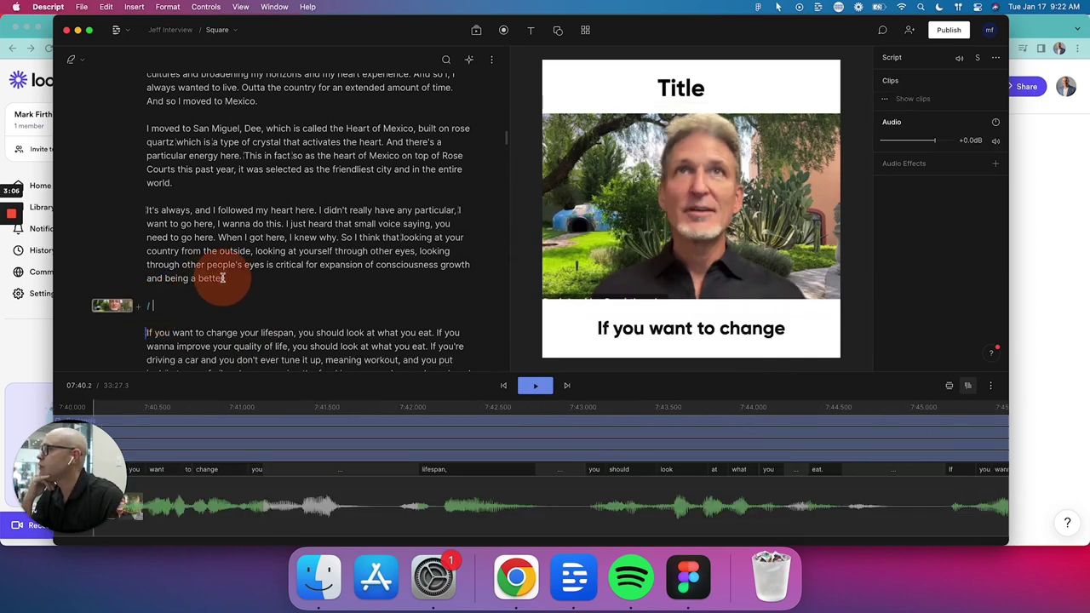
Highlight the answers' opening words "did leave the United States." and "The steps that somebody" in green in the transcript.
scroll(223, 277, "up", 10)
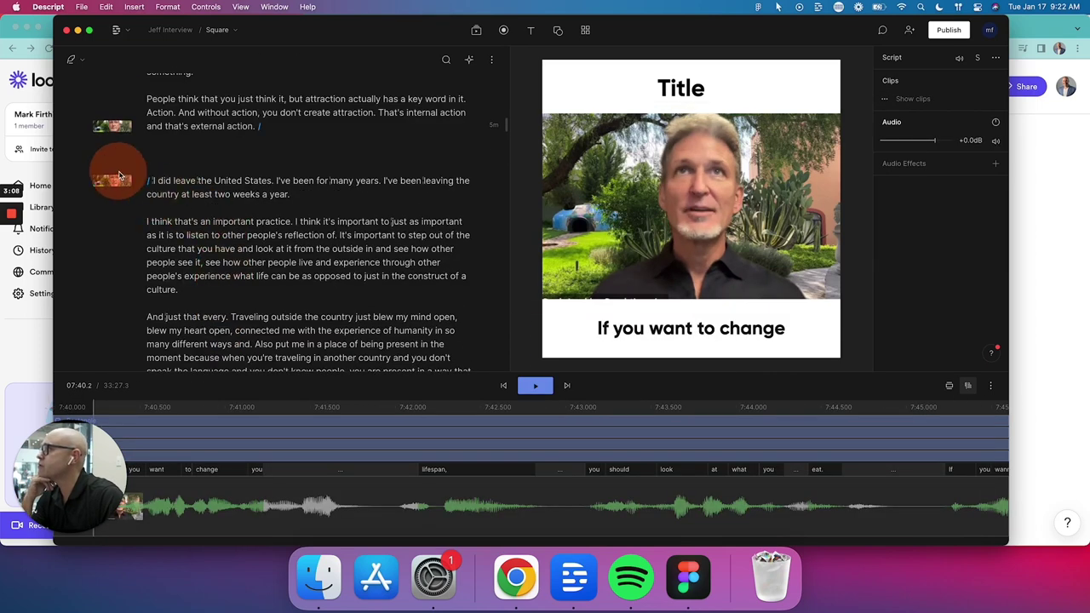
left_click_drag(154, 181, 273, 181)
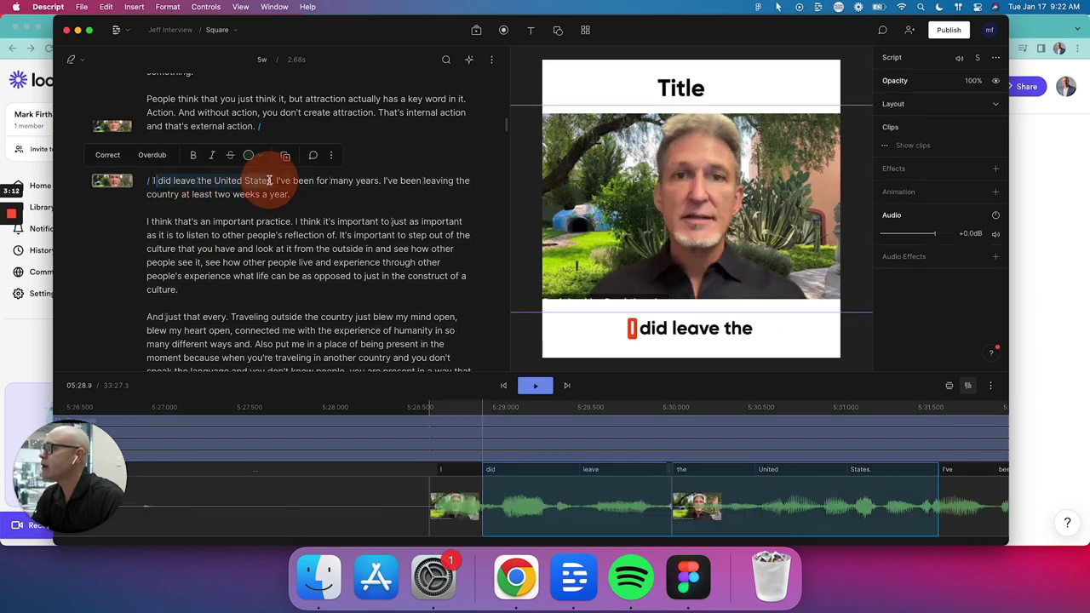
scroll(284, 262, "up", 5)
scroll(284, 263, "up", 10)
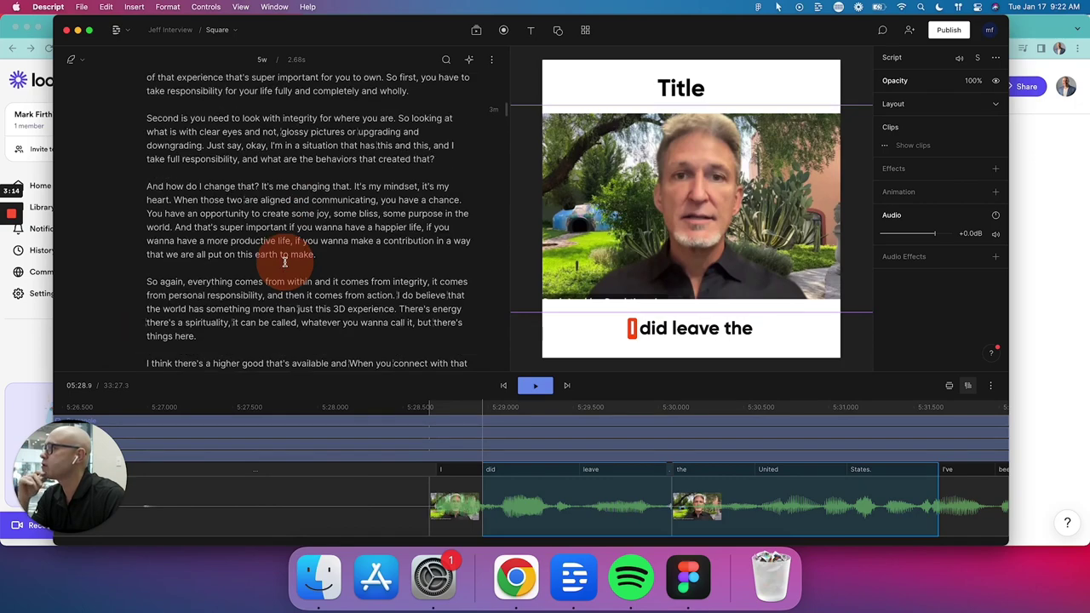
left_click_drag(156, 230, 263, 231)
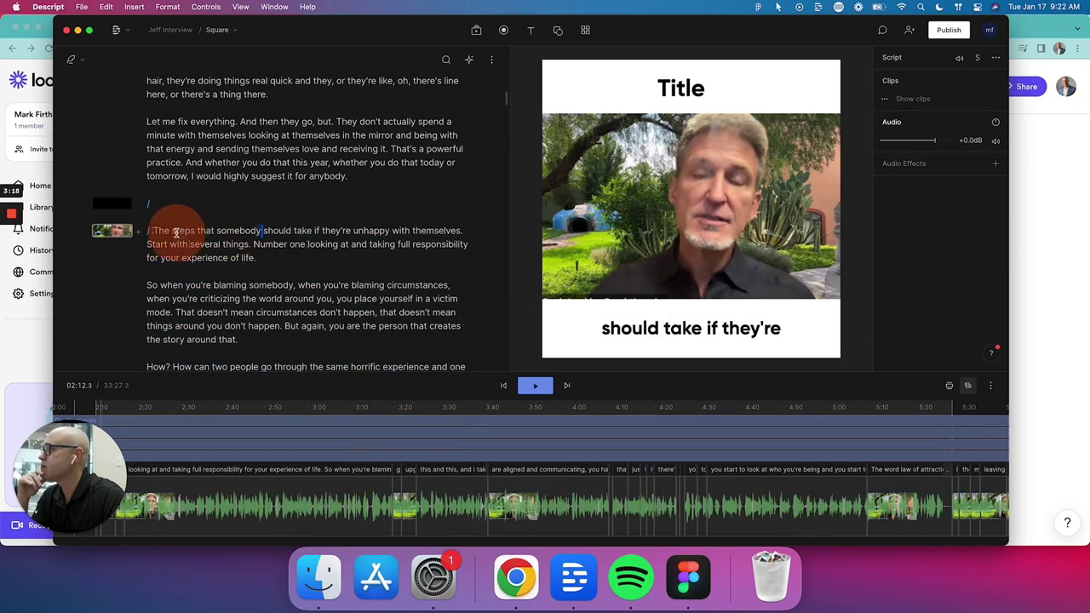
left_click_drag(155, 231, 151, 231)
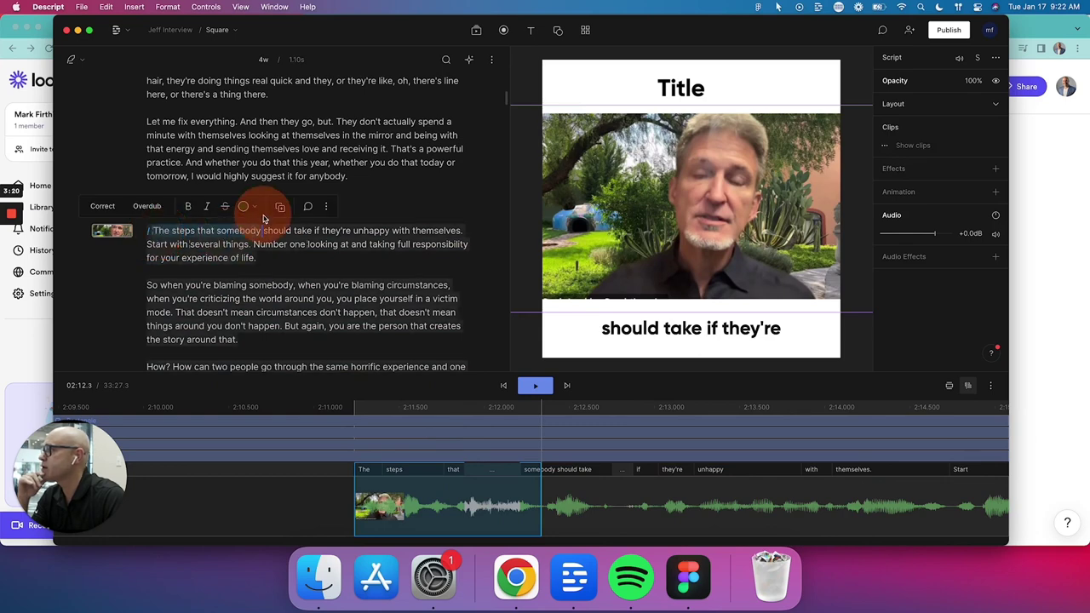
Collapse the layer tracks in the timeline and bring the whole composition's length into view.
scroll(292, 290, "up", 10)
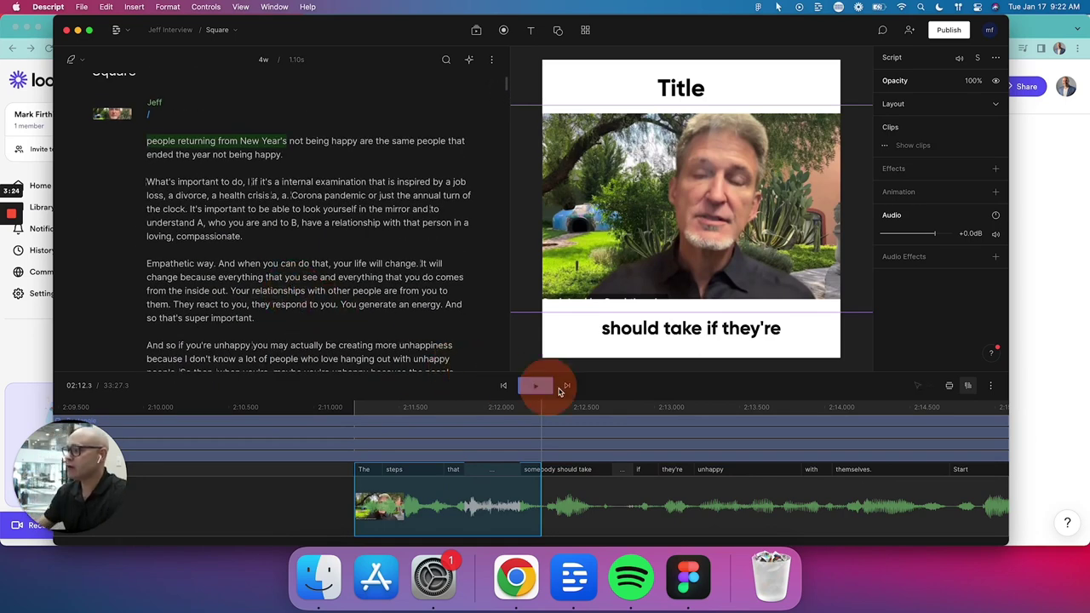
left_click(956, 388)
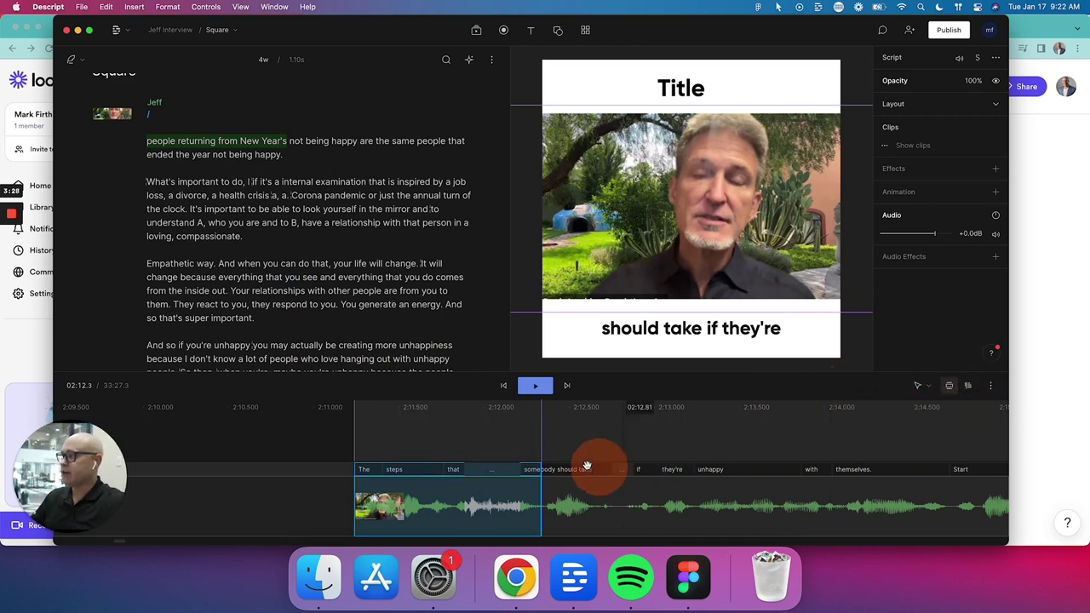
left_click(470, 511)
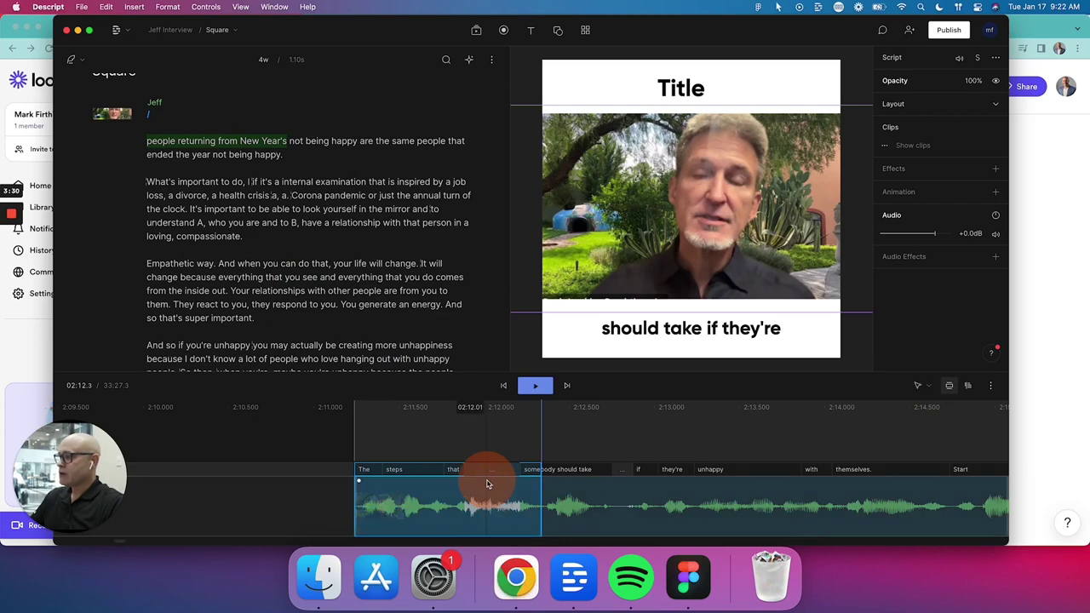
scroll(487, 481, "down", 6)
scroll(486, 481, "down", 8)
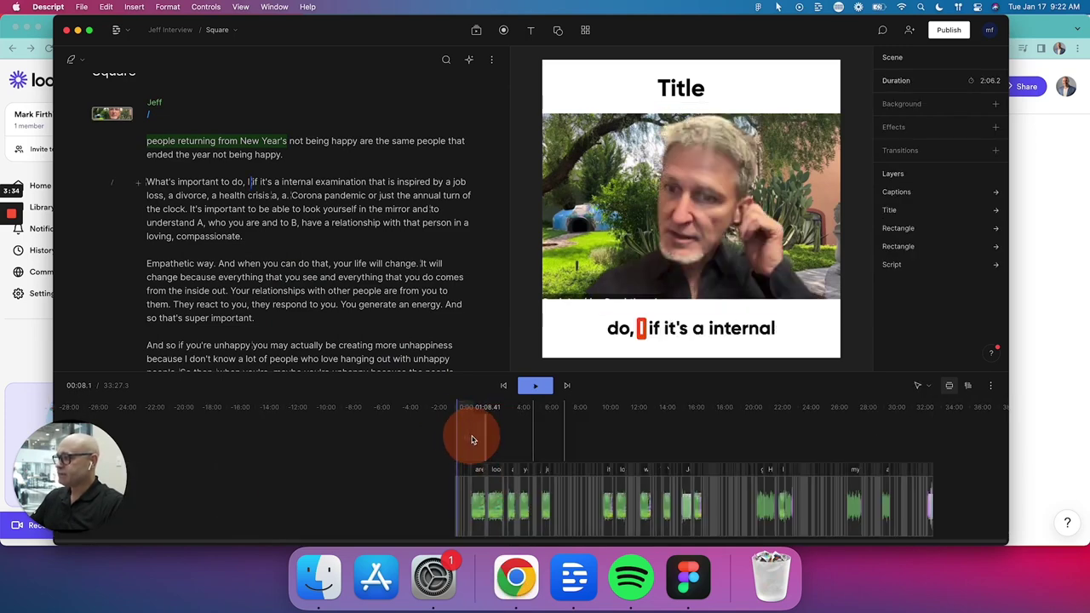
Select the first three answer scenes in the timeline and examine which part of the transcript each one covers.
left_click(468, 436)
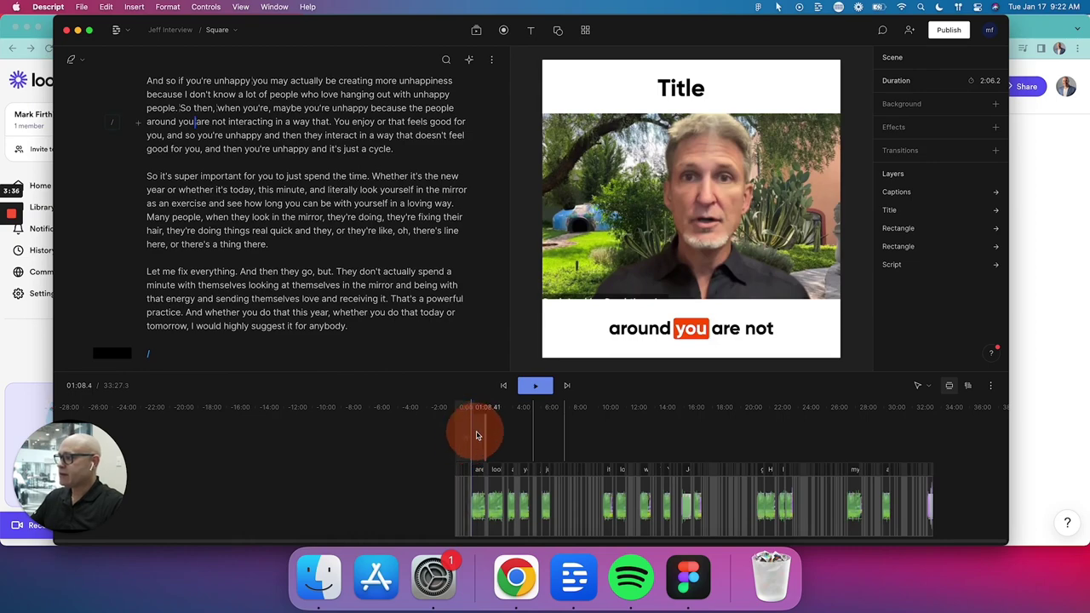
left_click(497, 439)
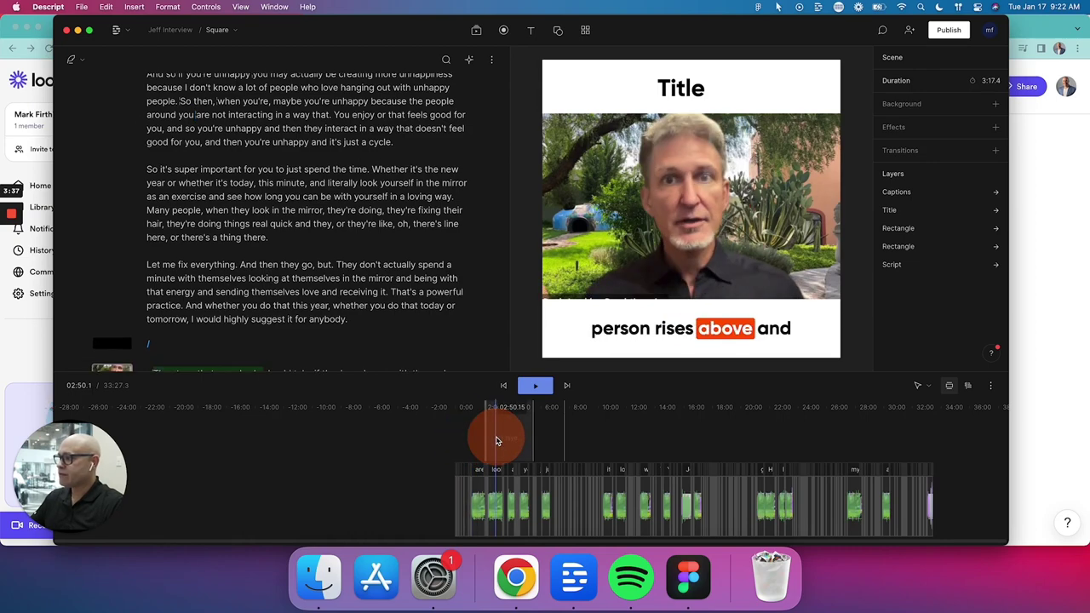
left_click(543, 441)
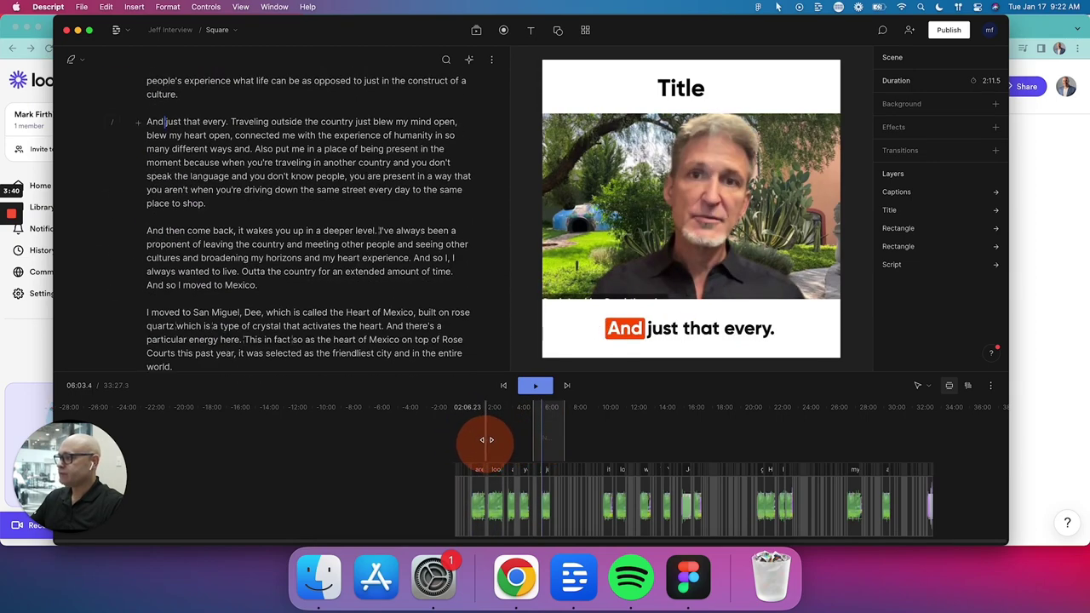
left_click(550, 449)
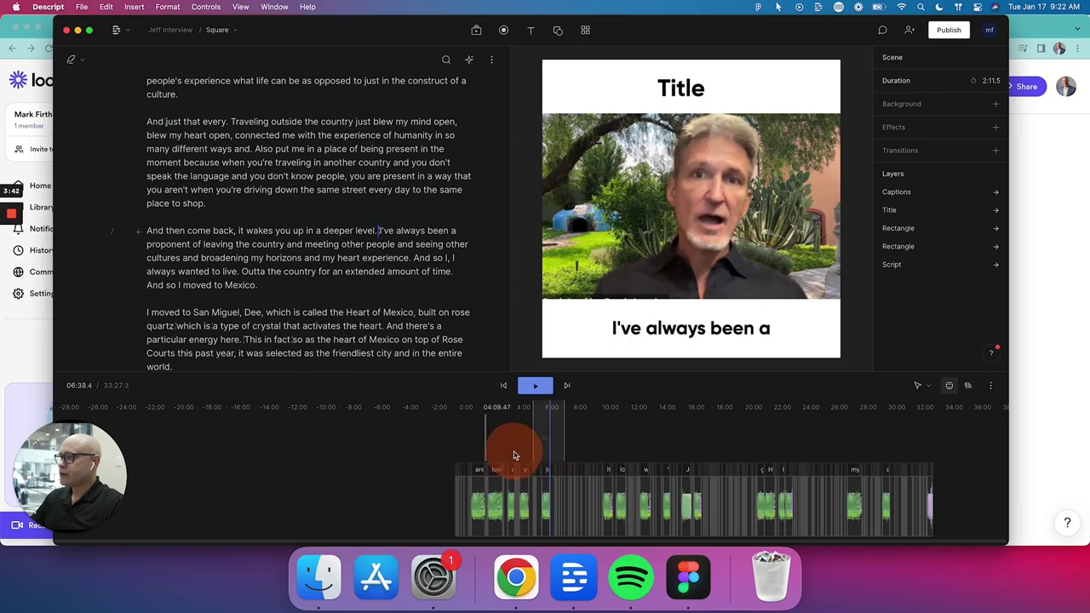
left_click_drag(515, 456, 478, 450)
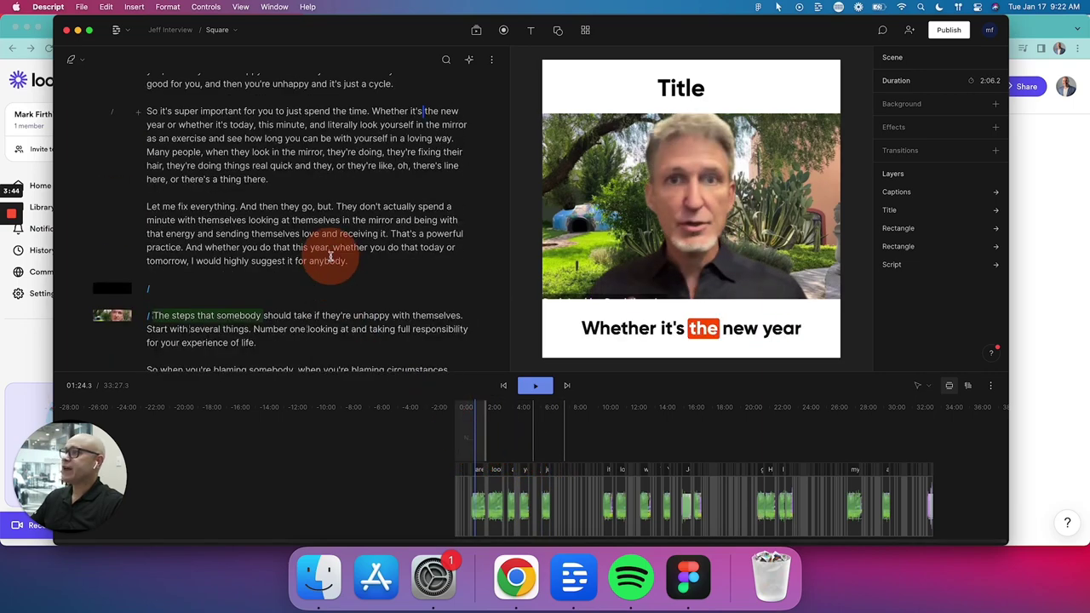
scroll(331, 255, "up", 15)
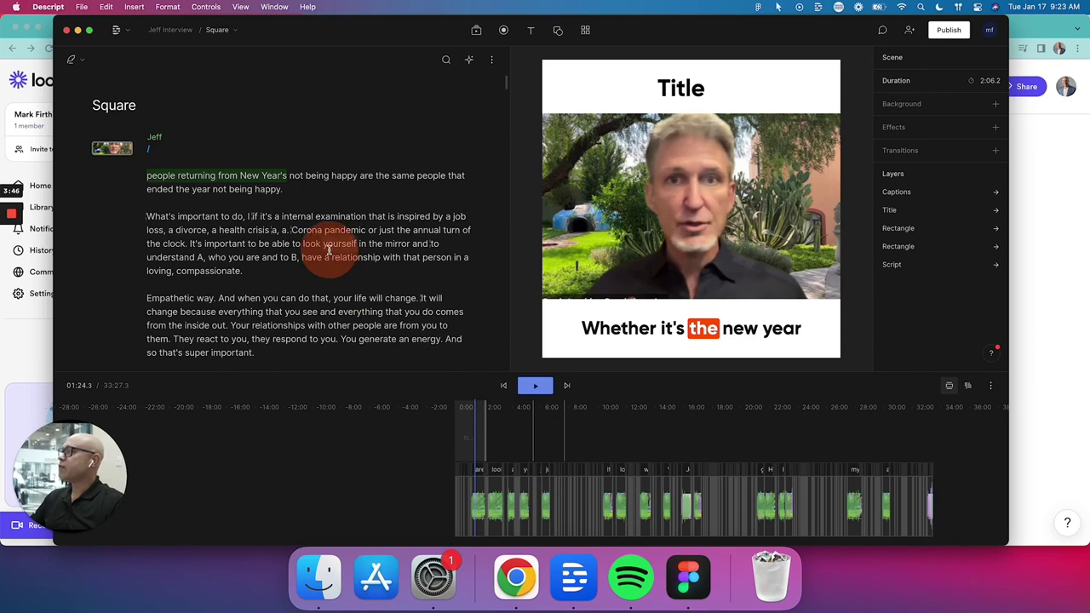
scroll(335, 243, "down", 1)
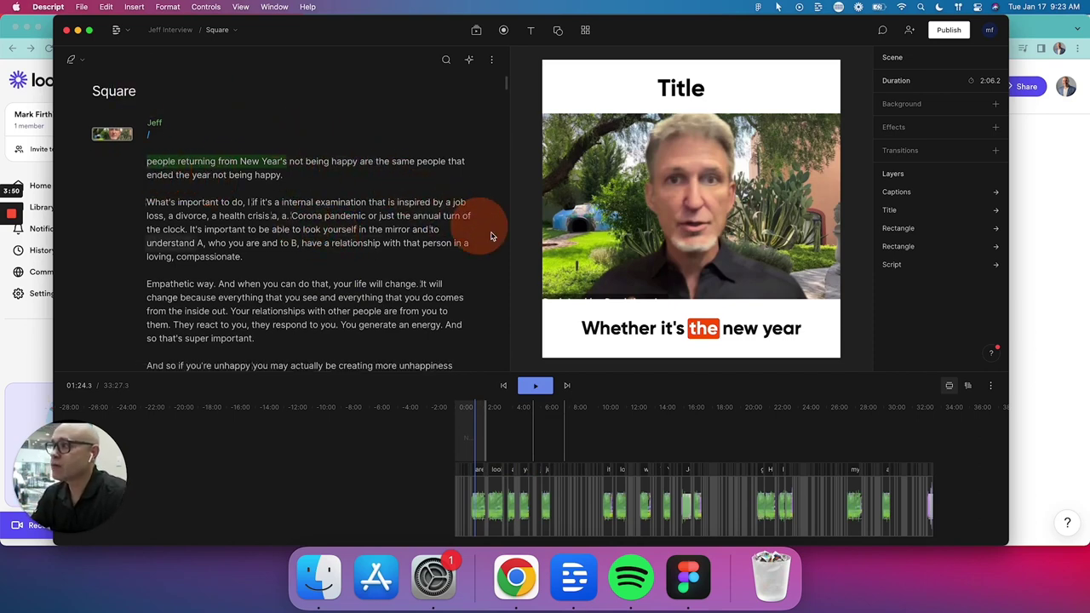
left_click(607, 233)
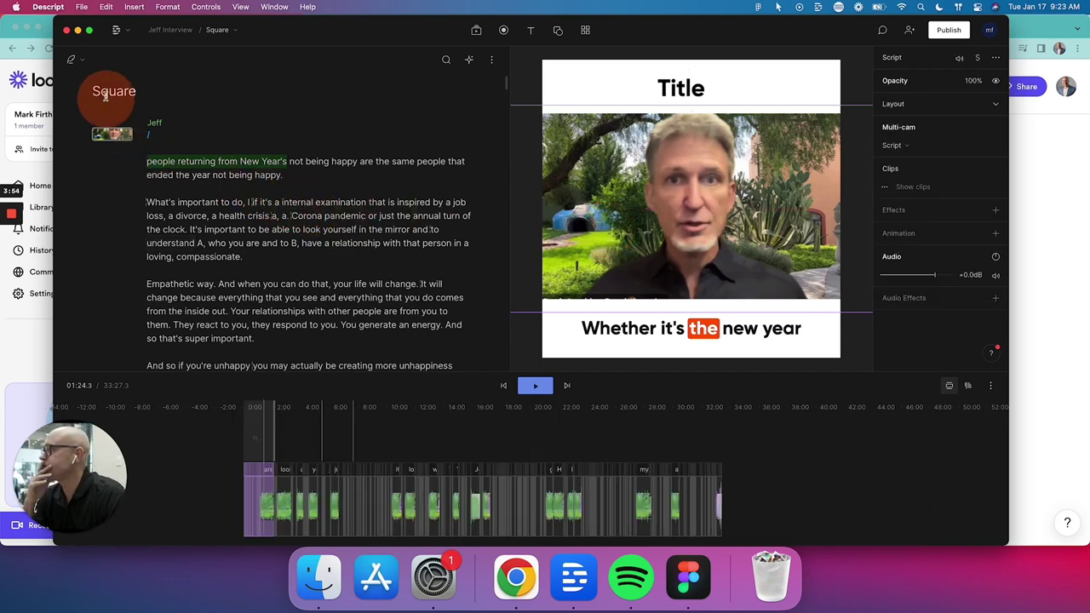
Switch the transcript to Correct mode and correct the opening word of the first answer to "People".
left_click(83, 65)
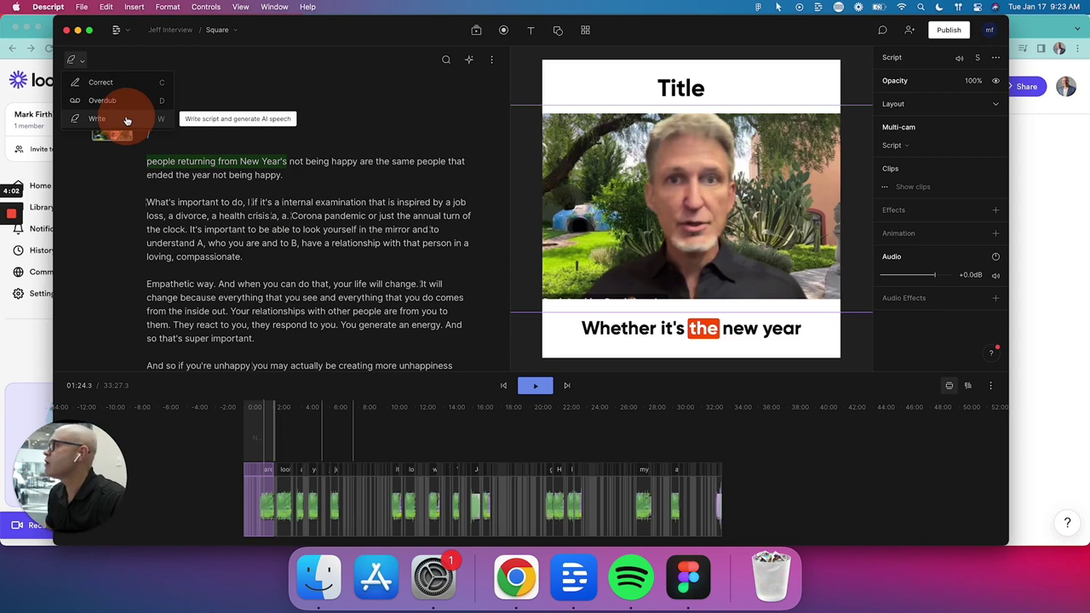
left_click(150, 162)
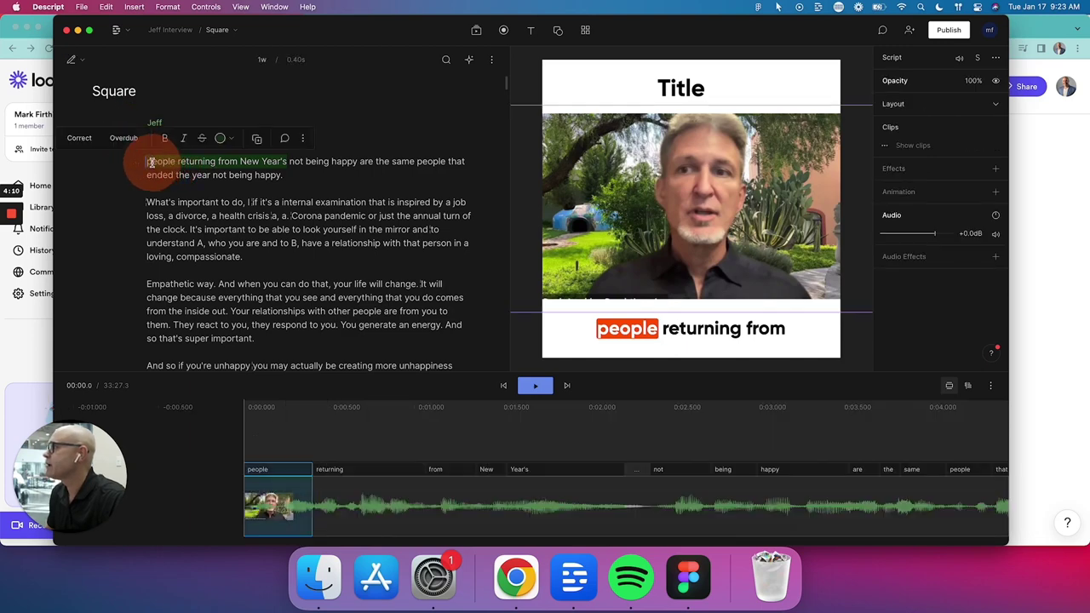
triple_click(152, 162)
left_click(171, 161)
left_click_drag(173, 161, 148, 162)
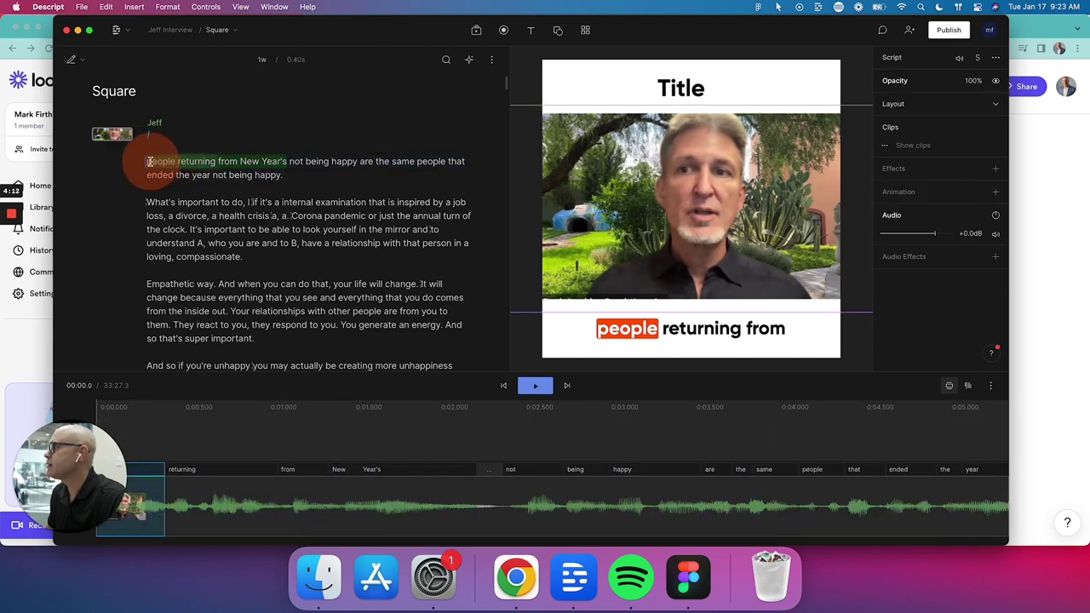
key("e")
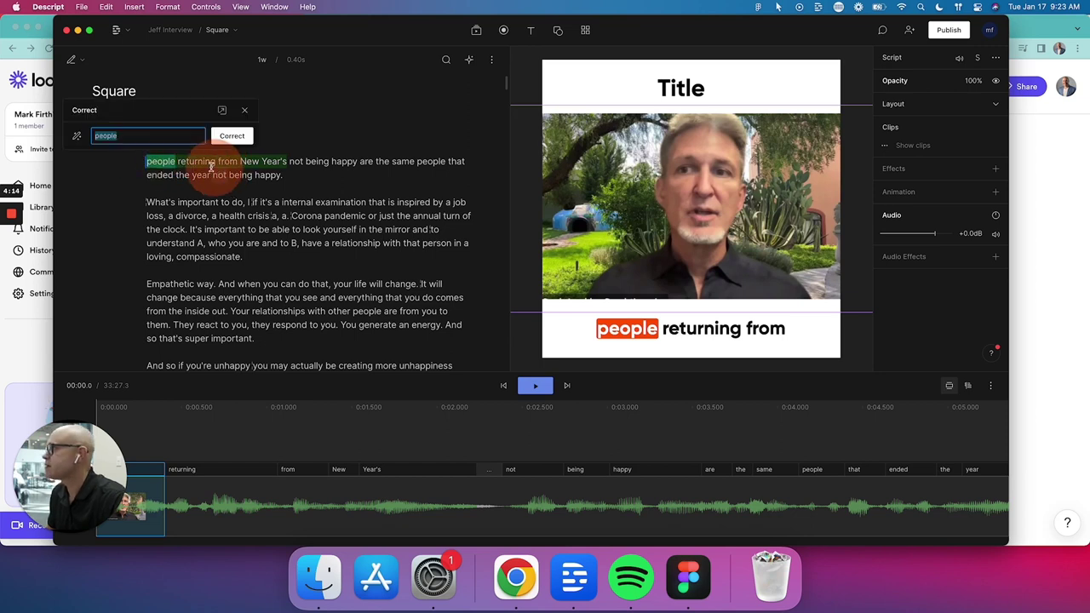
left_click(108, 137)
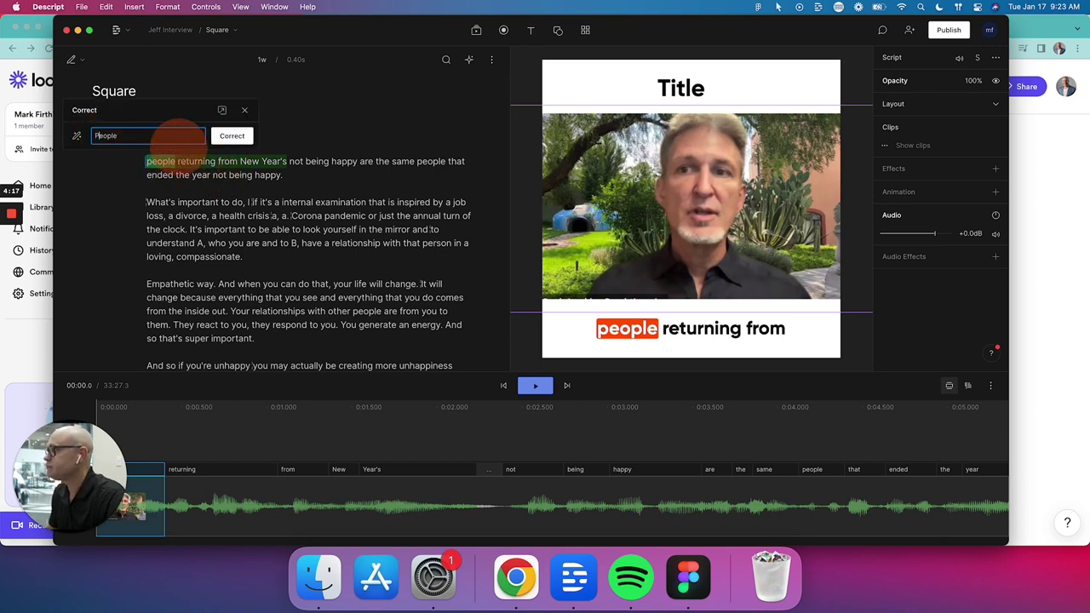
left_click(231, 135)
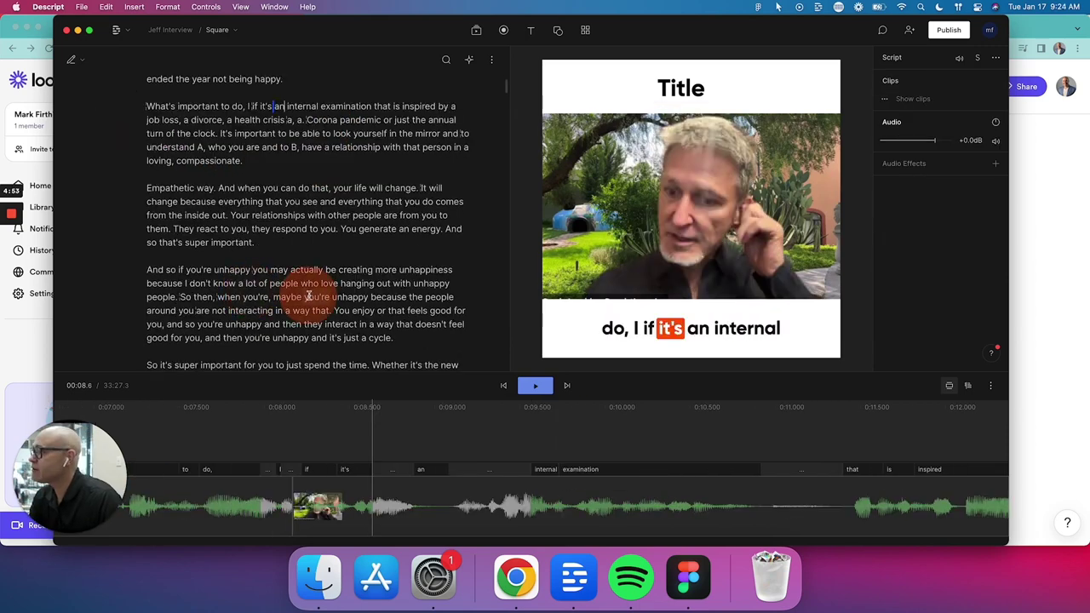
Switch the transcript editing mode to Write.
scroll(312, 295, "down", 3)
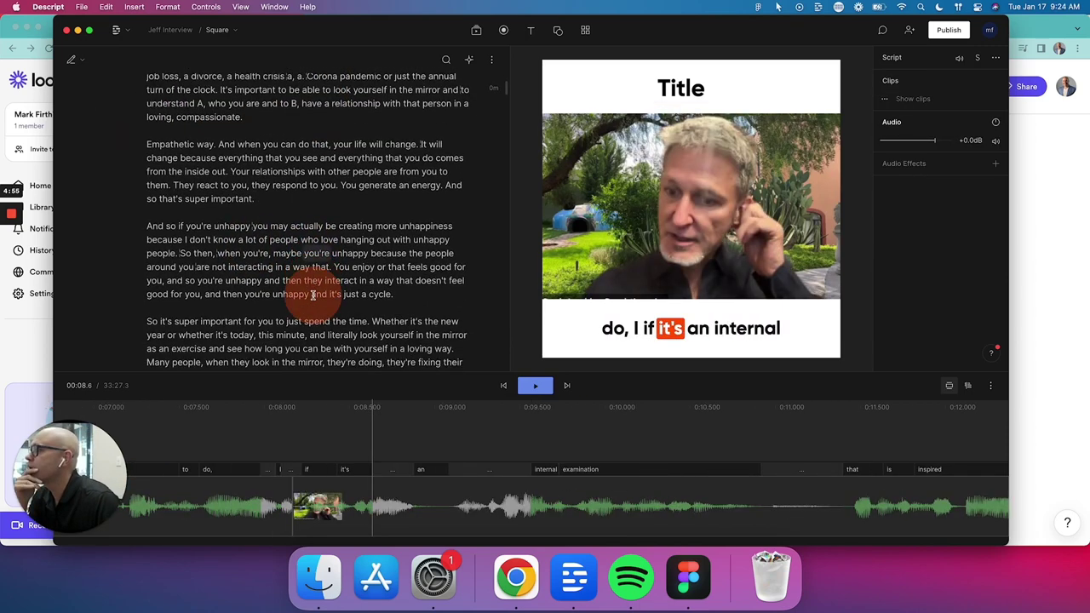
left_click(79, 59)
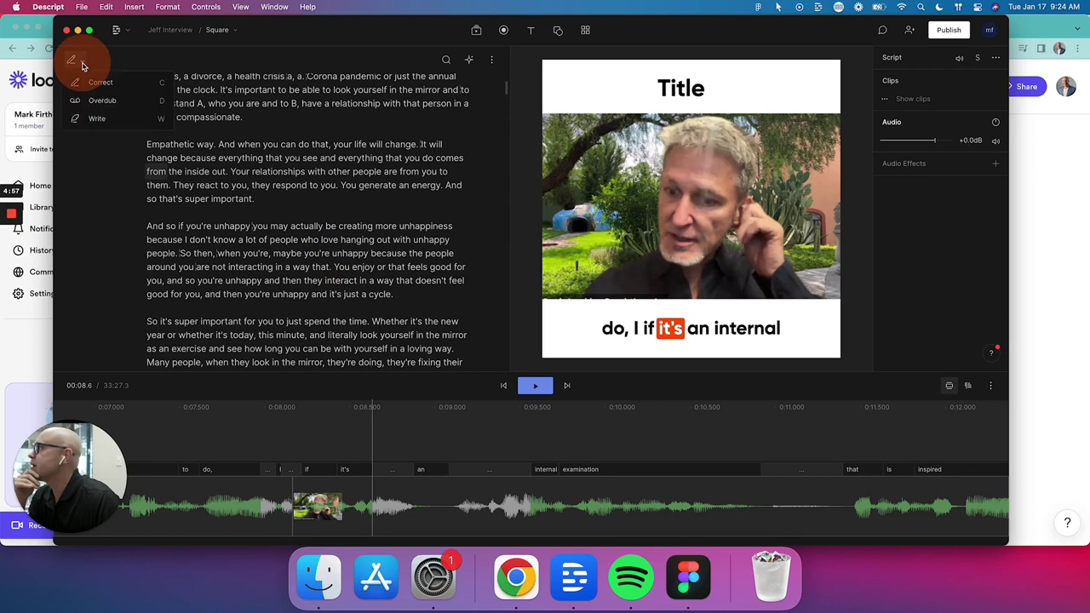
left_click(97, 119)
Try to write new text after "it's just a cycle." and remove the typed letter.
left_click(406, 293)
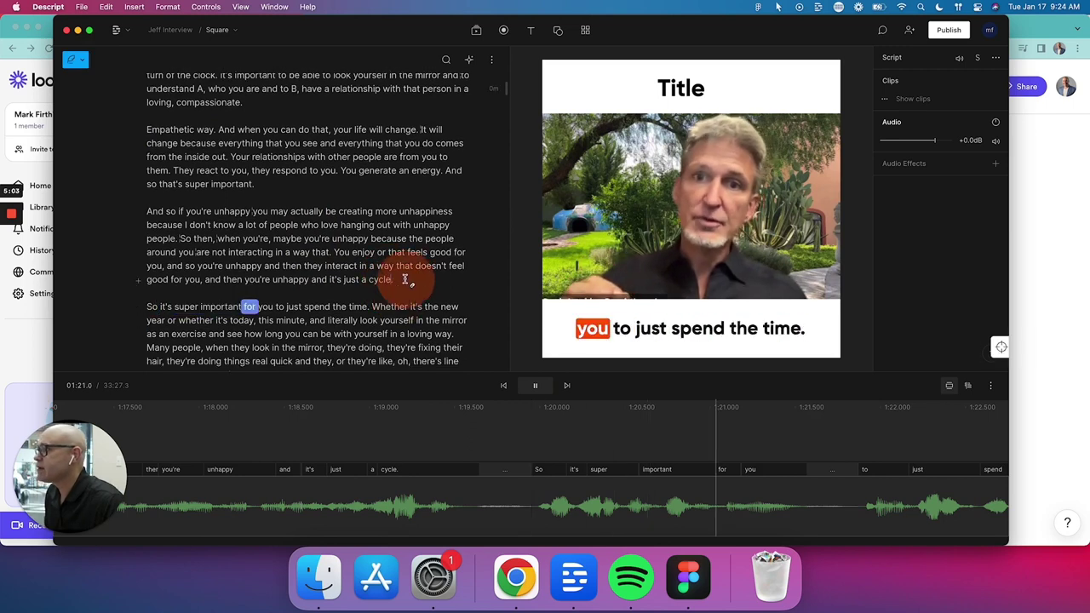
left_click(535, 385)
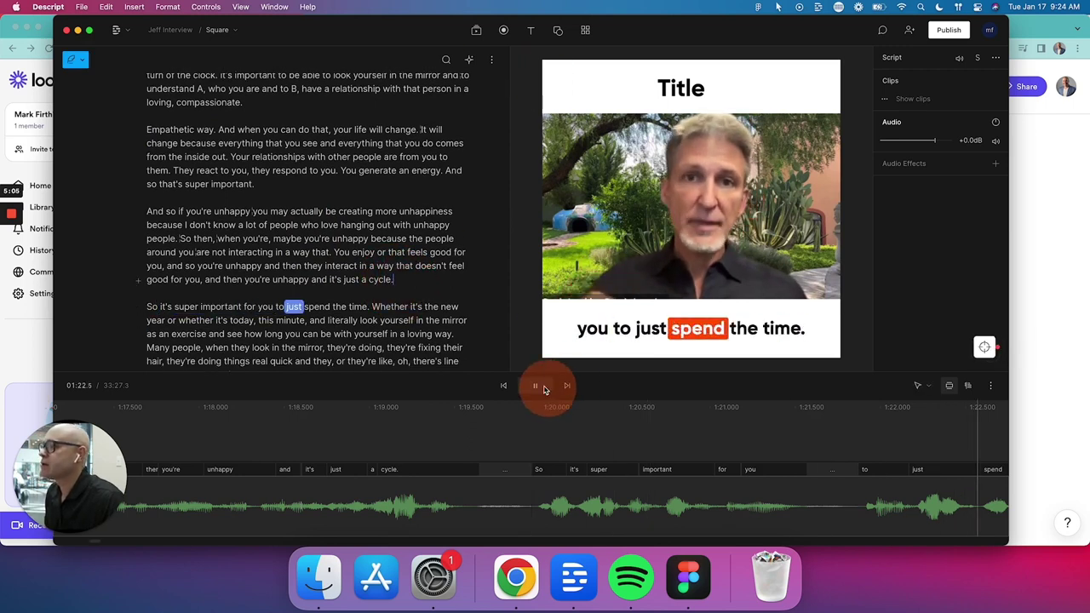
left_click(401, 282)
type("w")
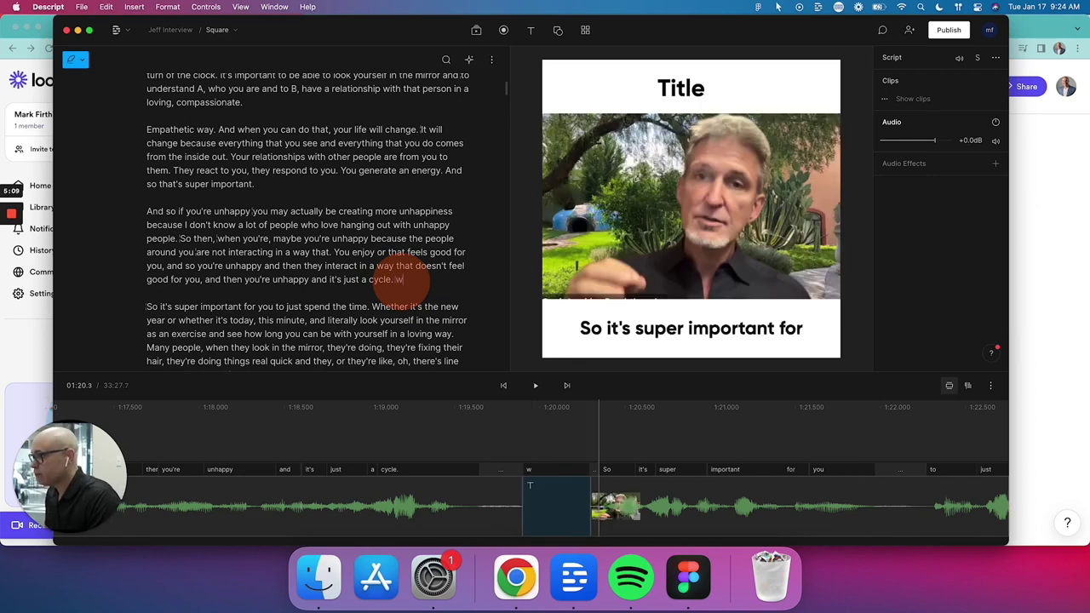
key("BackSpace")
key("BackSpace")
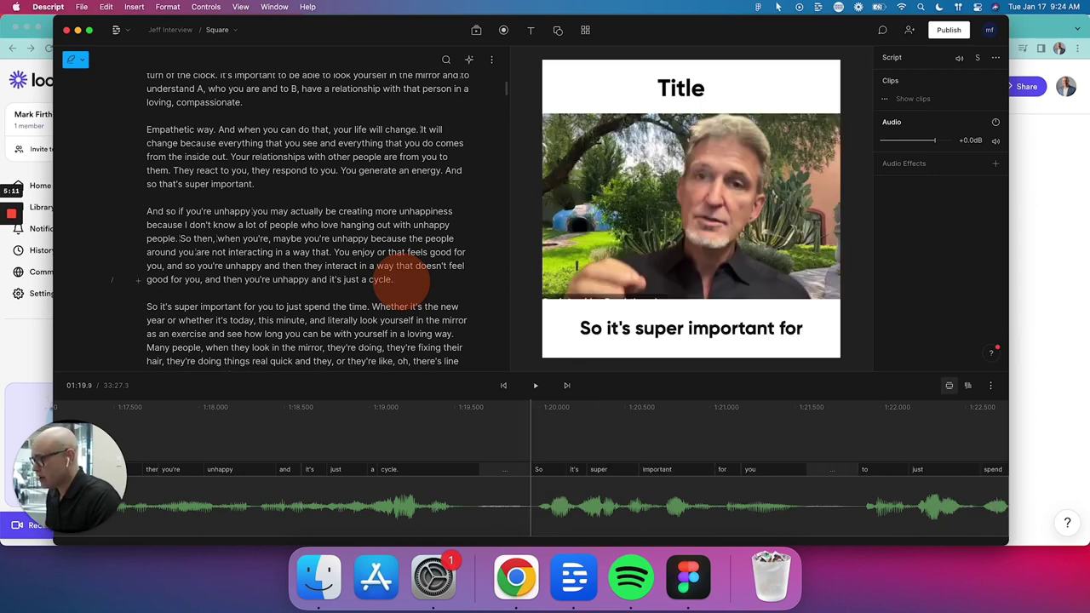
Write "And you can" in the transcript after "it's just a cycle.".
type("And y")
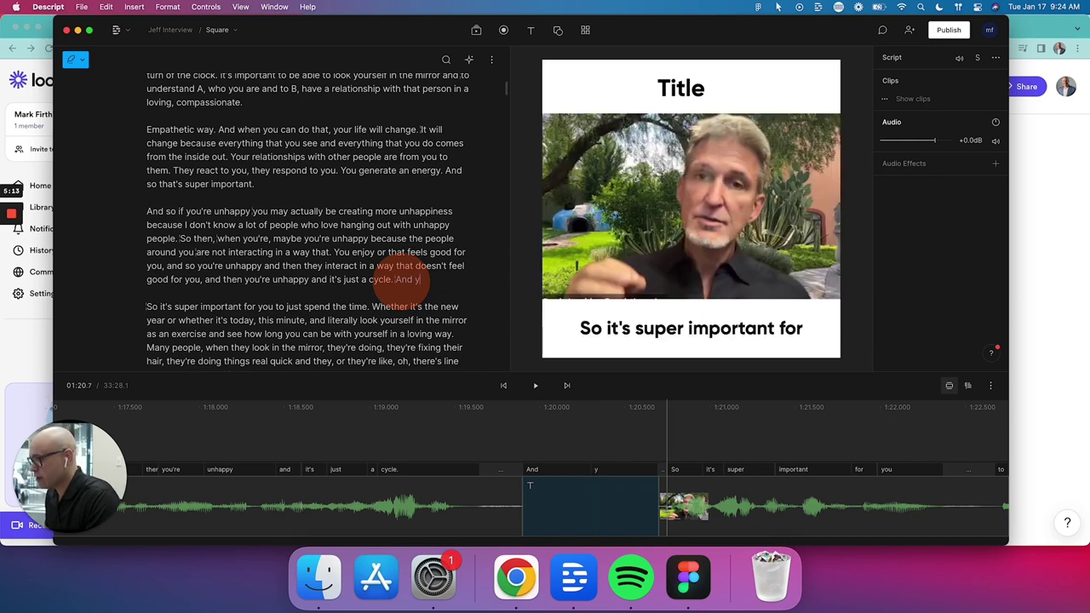
type("ou can")
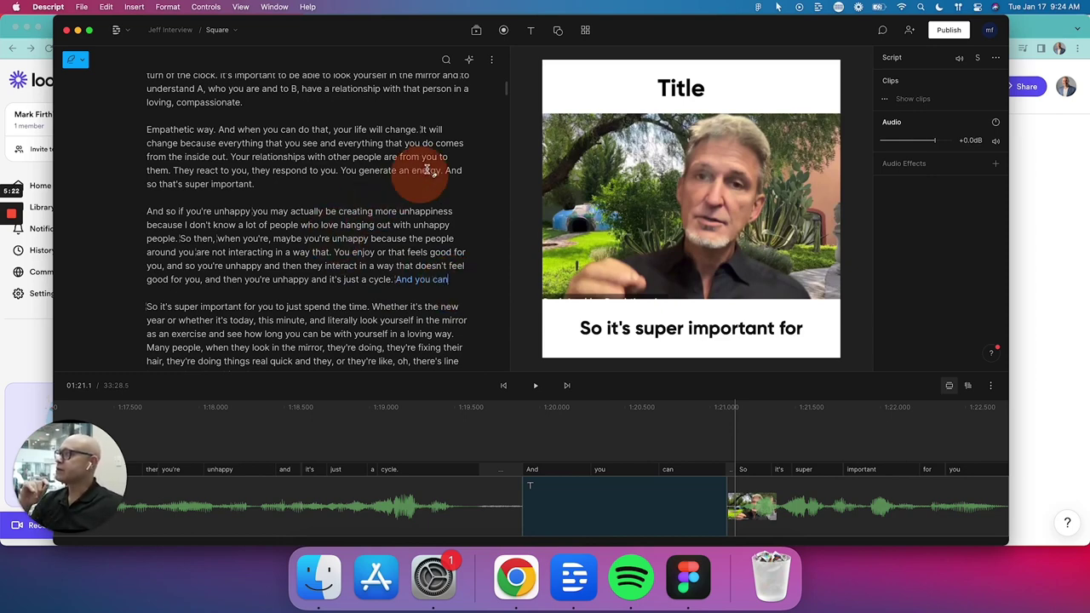
left_click(469, 61)
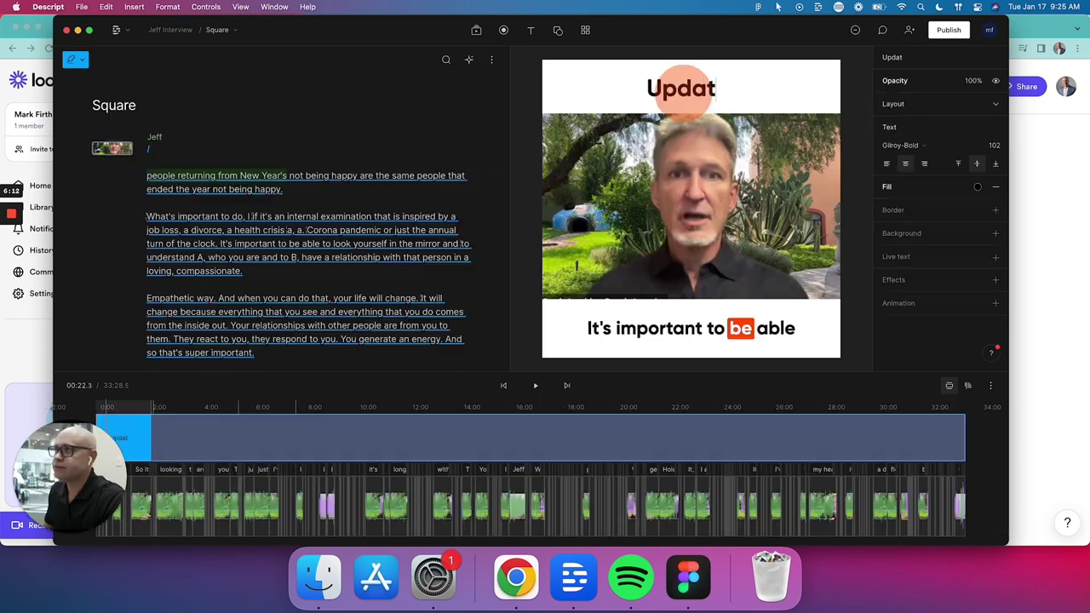
Complete the title text above the video so it reads "Update".
type("e")
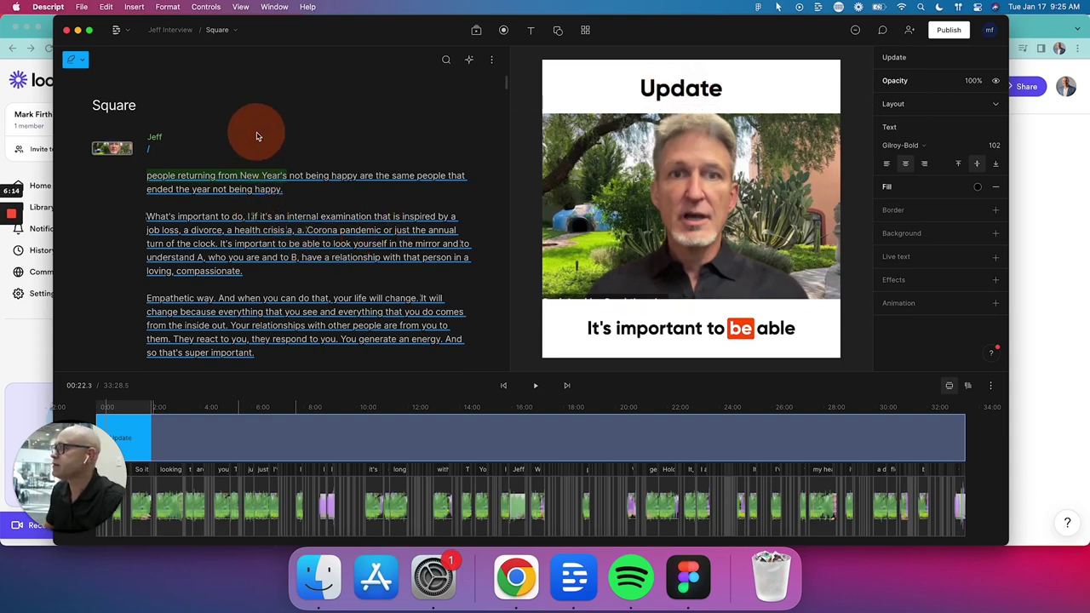
key("Home")
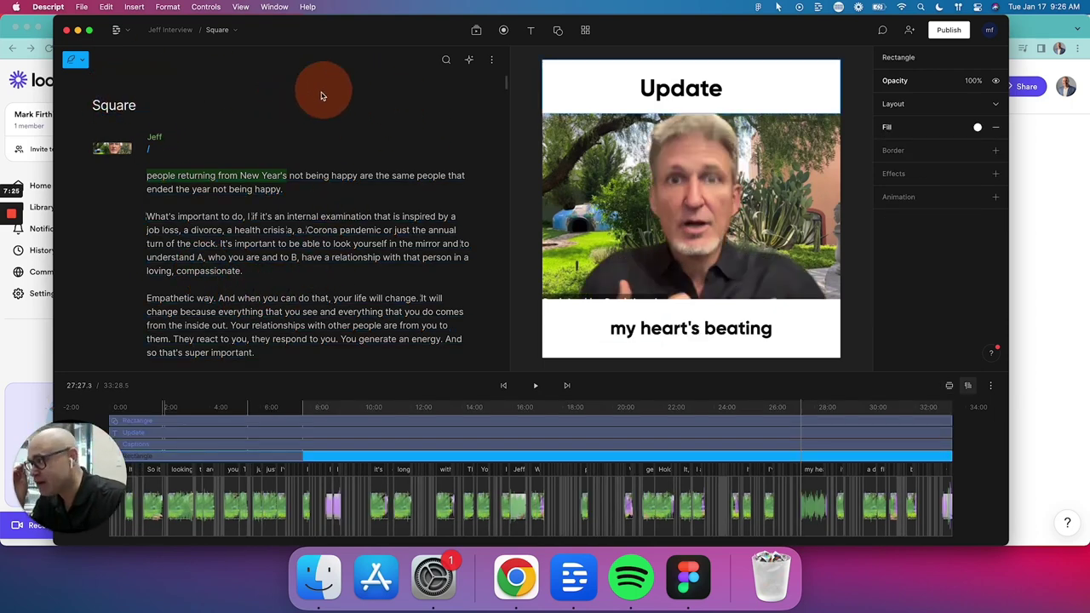
Go back to the projects list in the Jan Week 3 folder and reopen the interview project.
left_click(129, 33)
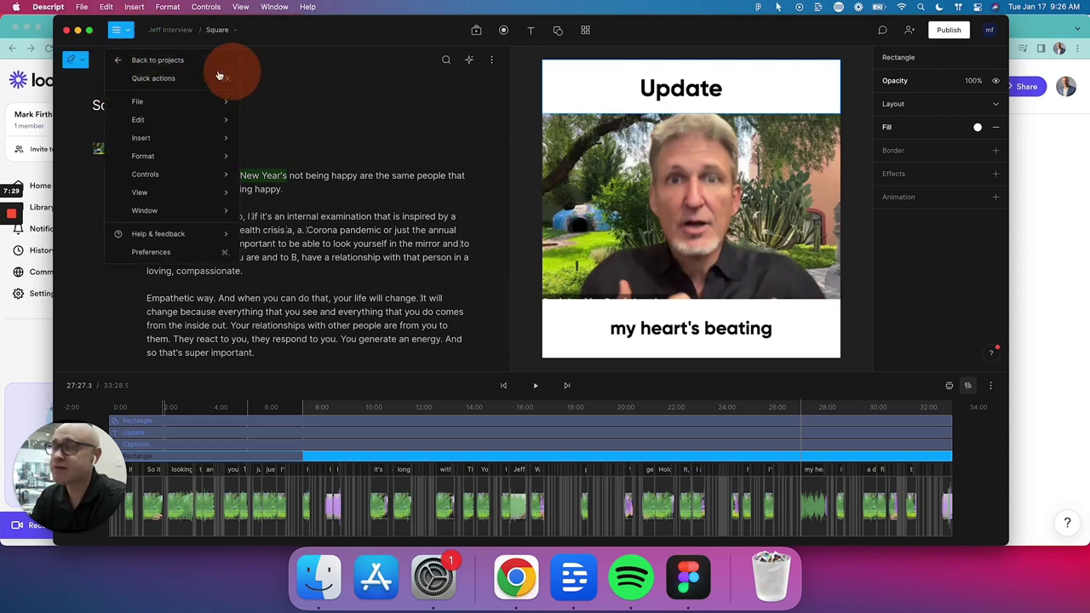
left_click(150, 64)
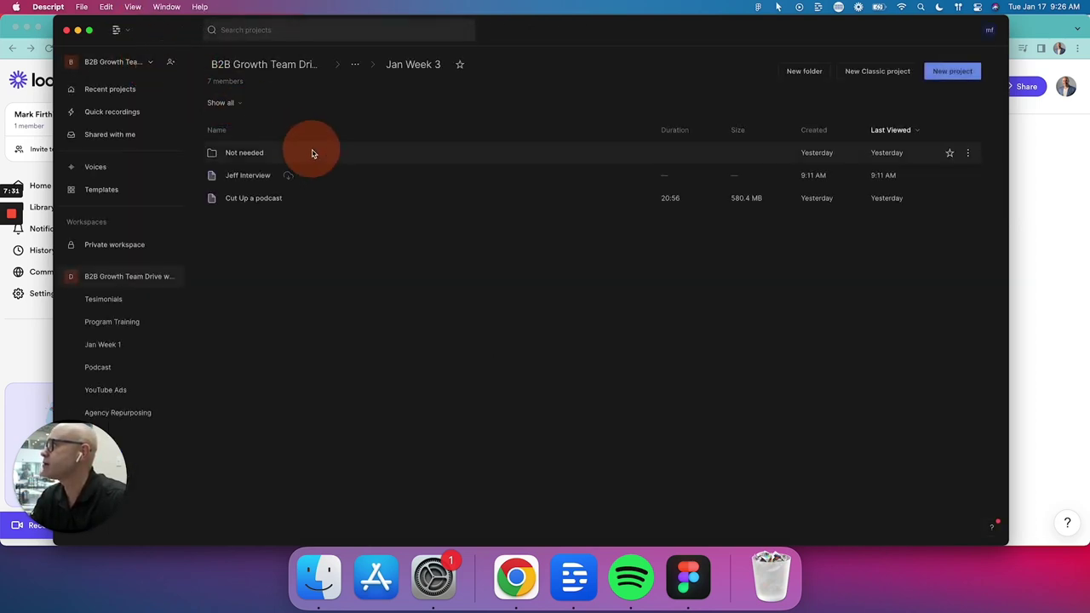
double_click(260, 181)
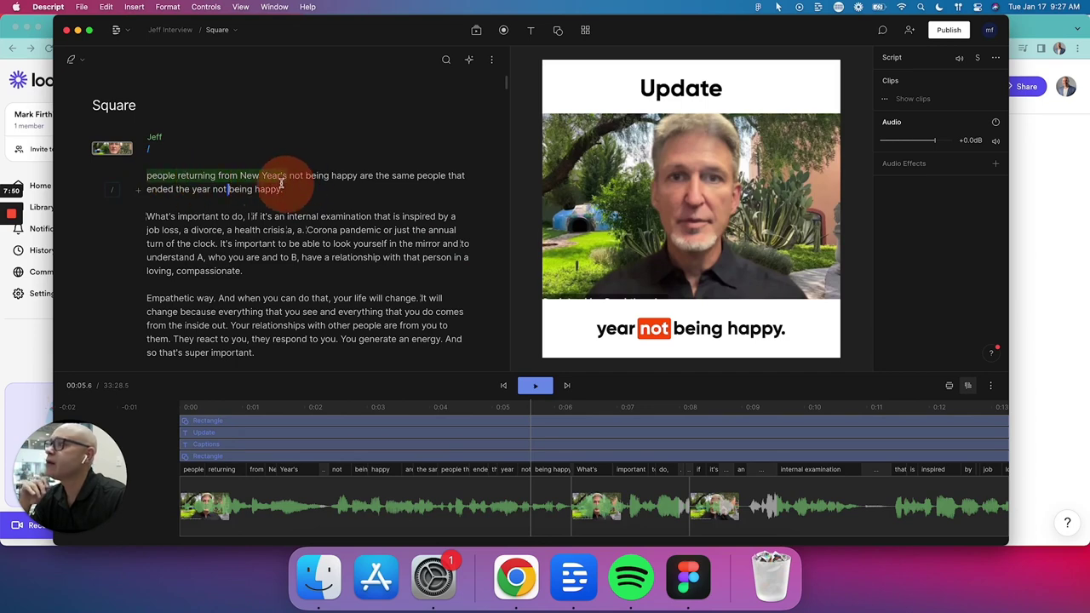
Select the whole first answer in the transcript, from "people returning from New Year's" to "I would highly suggest it for anybody.".
left_click(152, 173)
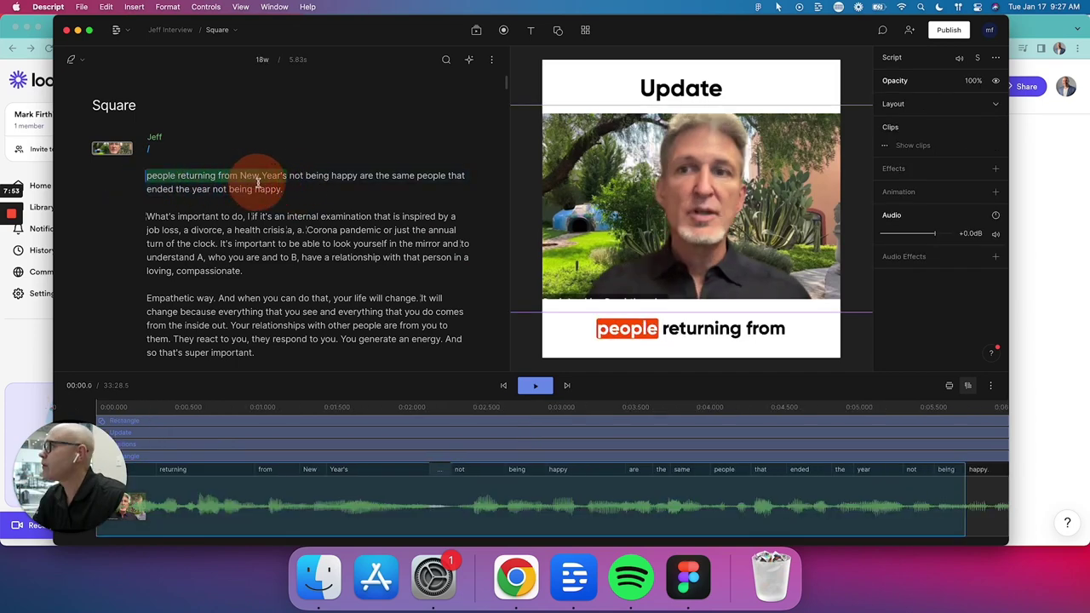
scroll(287, 219, "down", 2)
scroll(298, 239, "down", 3)
left_click_drag(304, 240, 349, 283)
scroll(304, 248, "down", 4)
scroll(305, 257, "down", 1)
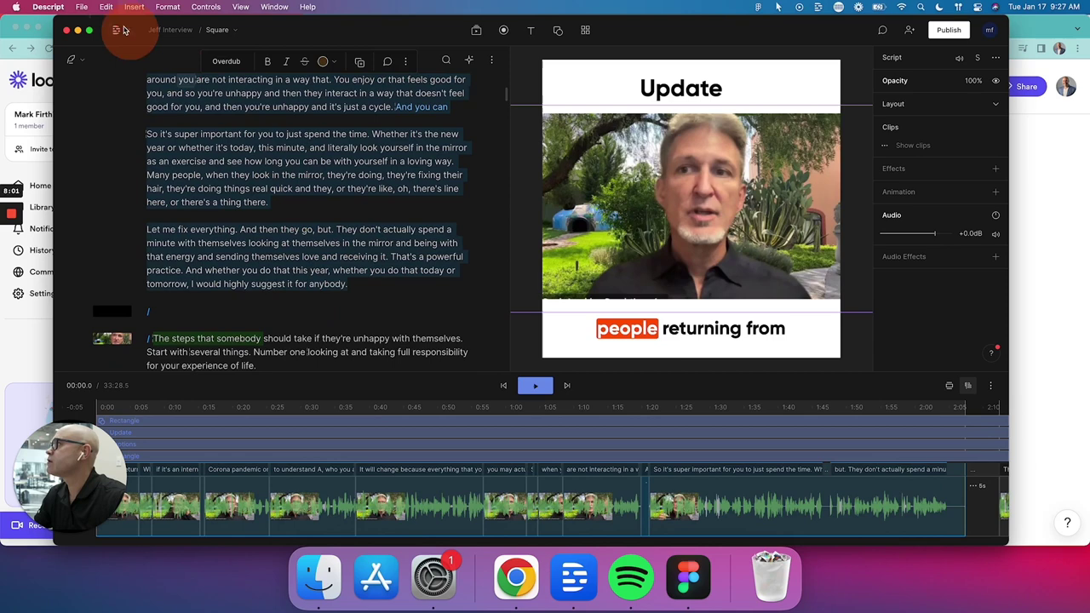
Export only the current selection as a video and save it as Square.mp4 on the Desktop.
left_click(82, 7)
mouse_move(98, 38)
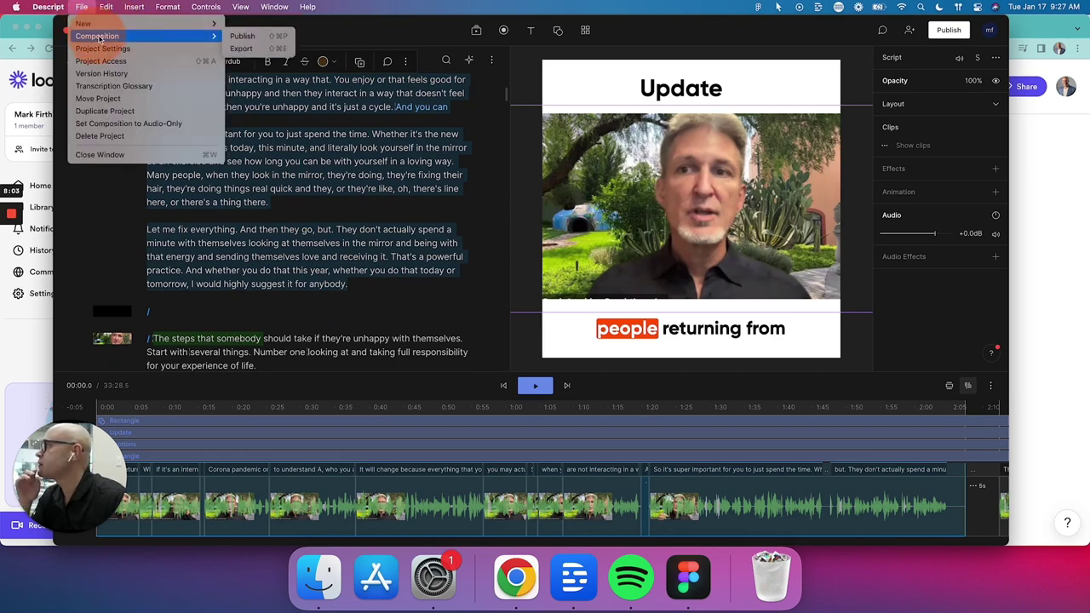
left_click(241, 48)
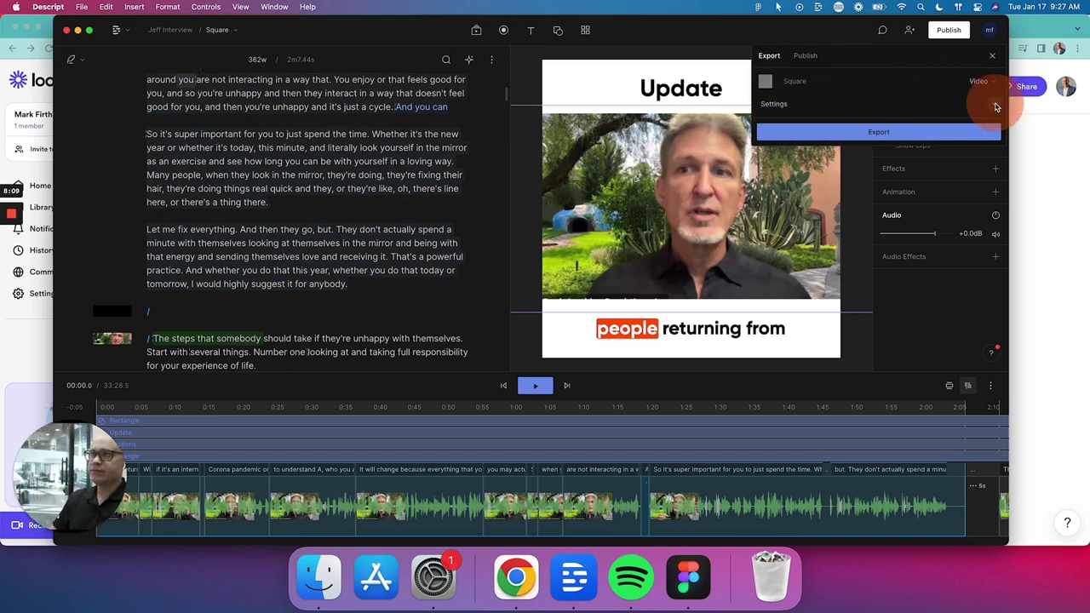
left_click(992, 103)
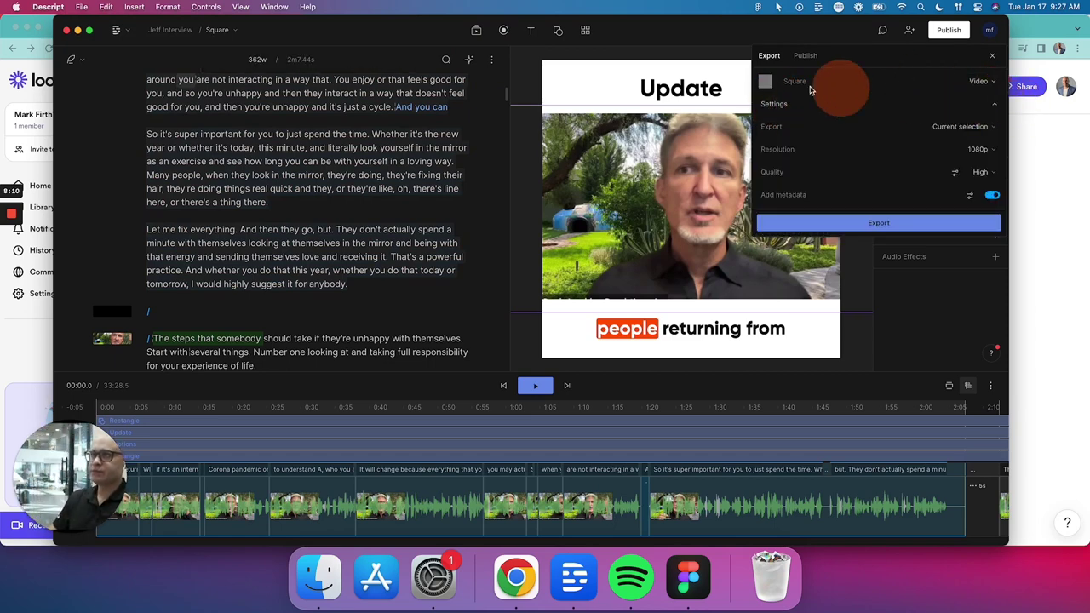
left_click(956, 127)
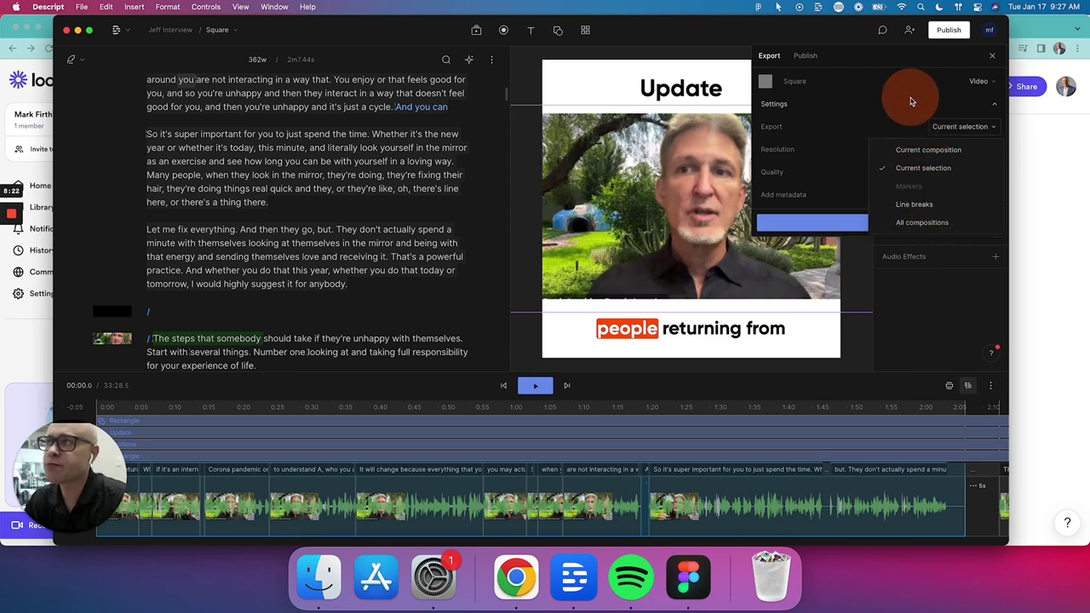
left_click(919, 170)
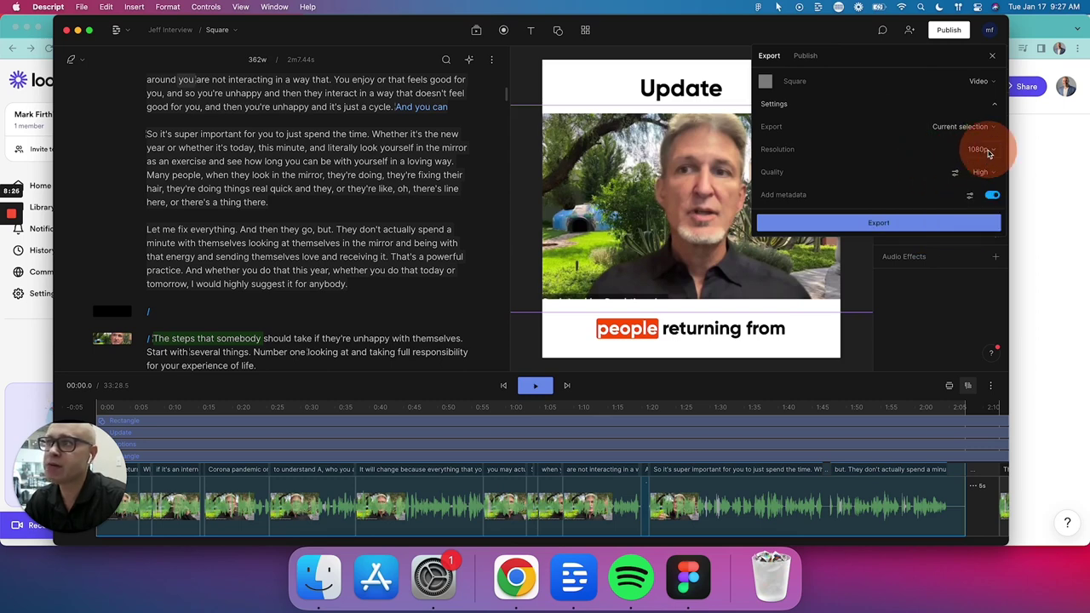
left_click(891, 224)
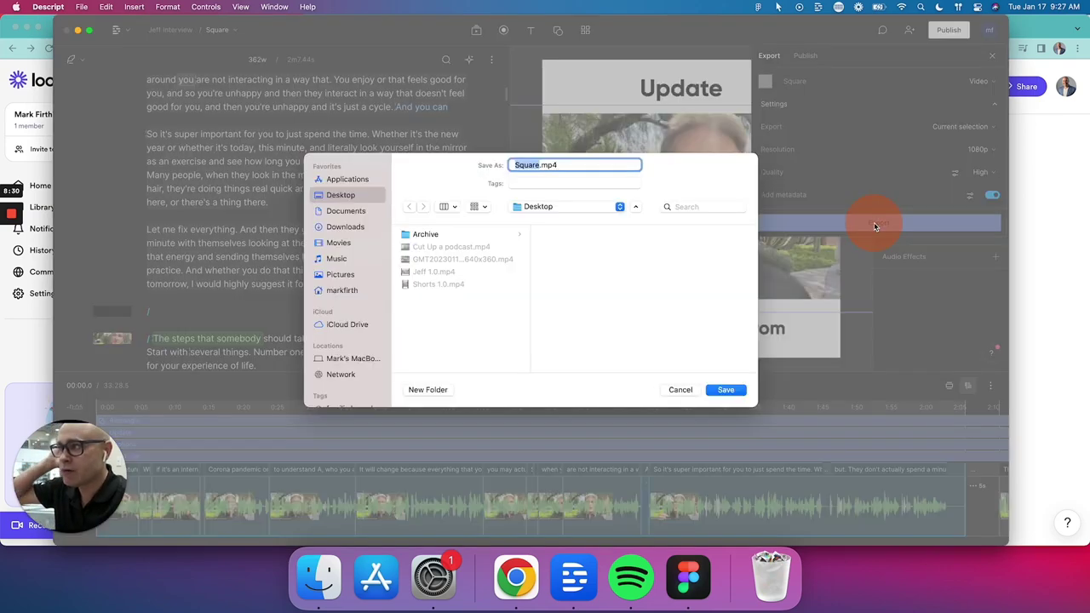
left_click(725, 389)
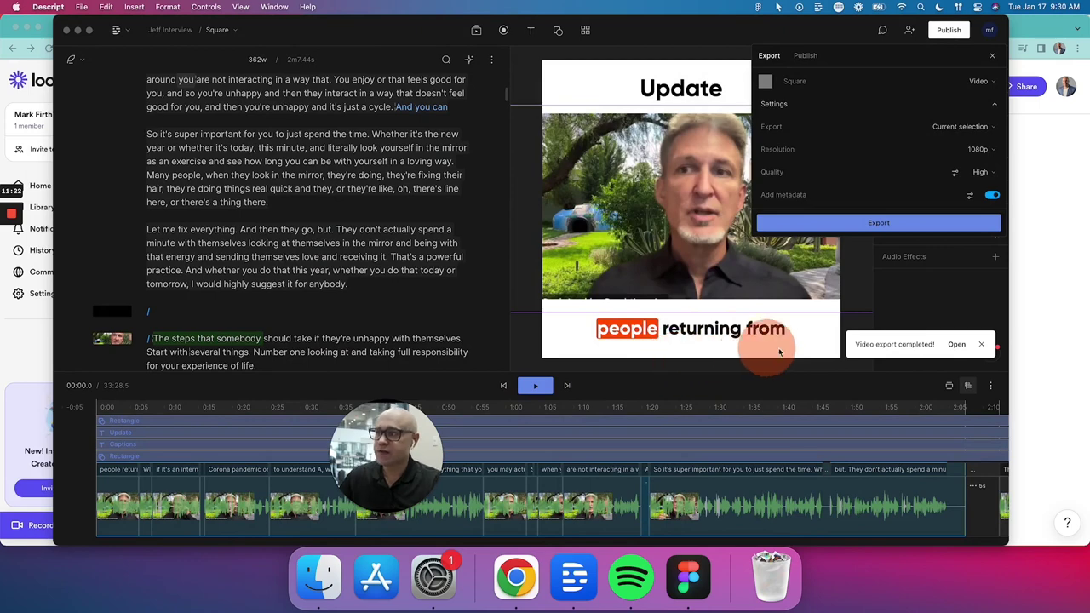
Open the exported Square.mp4 in QuickTime Player and play its opening seconds.
left_click(957, 345)
double_click(388, 69)
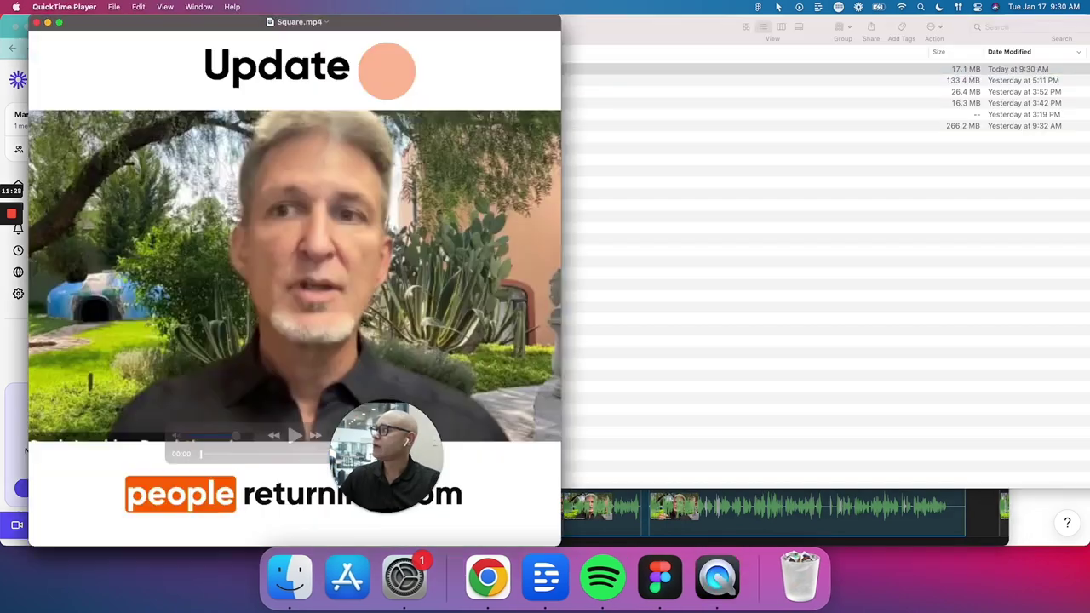
left_click(294, 437)
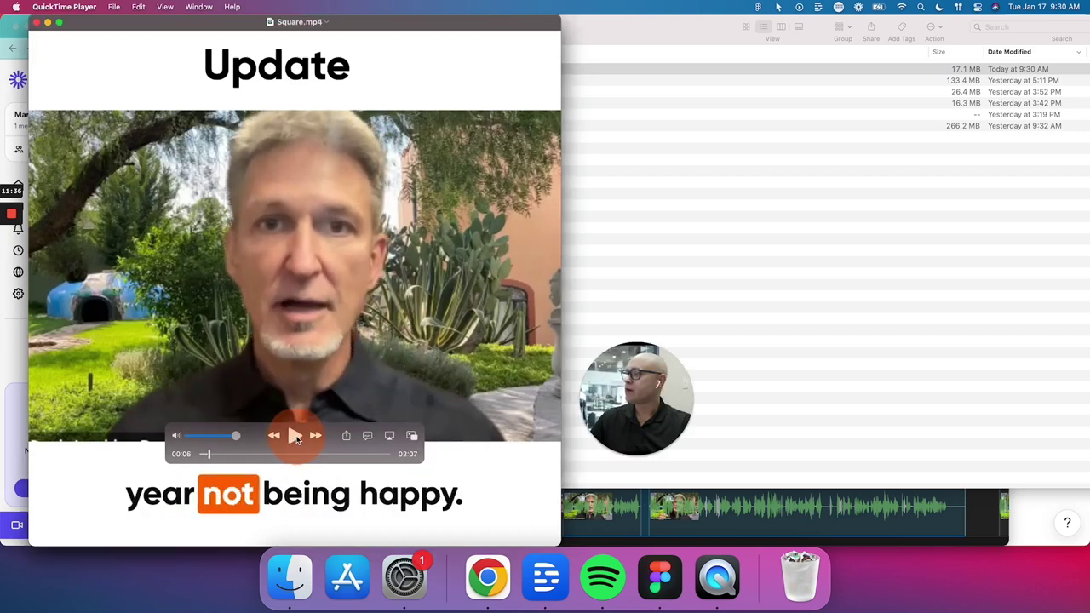
Switch to the Mem notes in Chrome and check the "Duplicate file" item under Part 3 for the Shorts set.
left_click(546, 579)
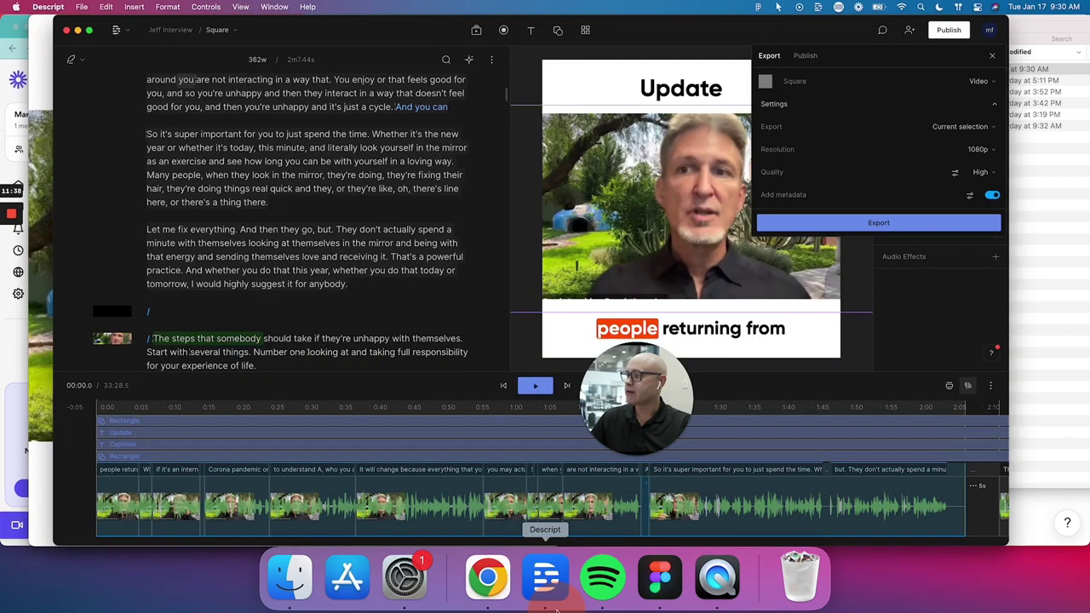
left_click(488, 579)
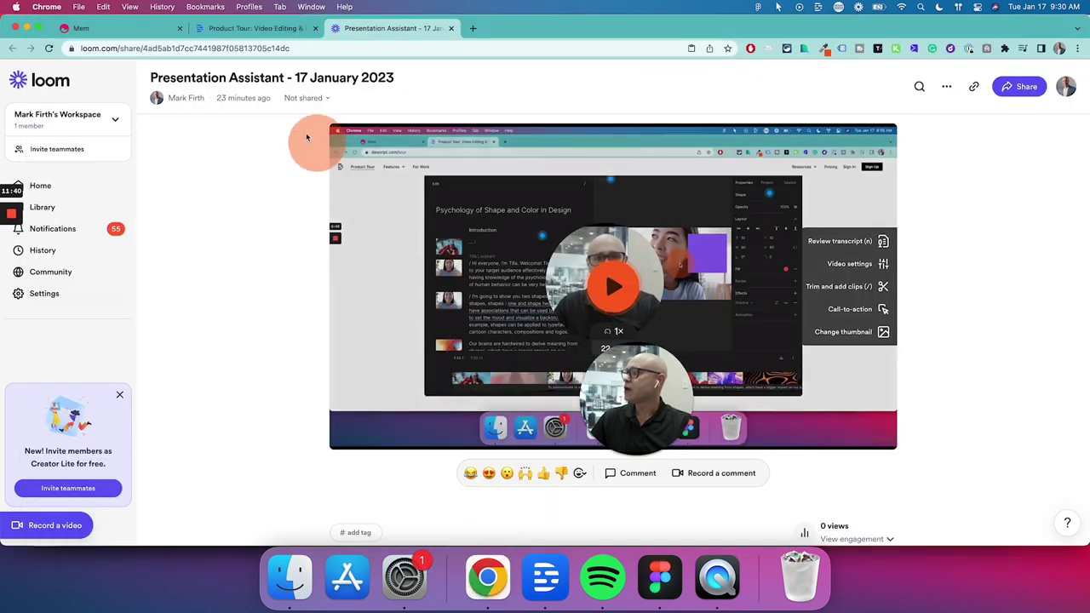
left_click(134, 28)
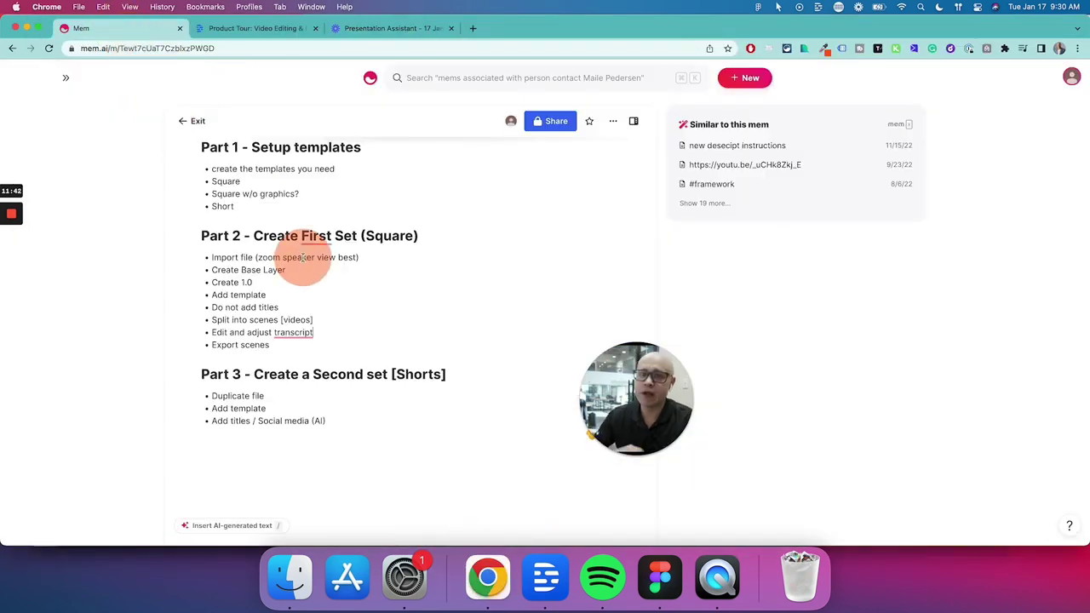
left_click_drag(286, 397, 181, 399)
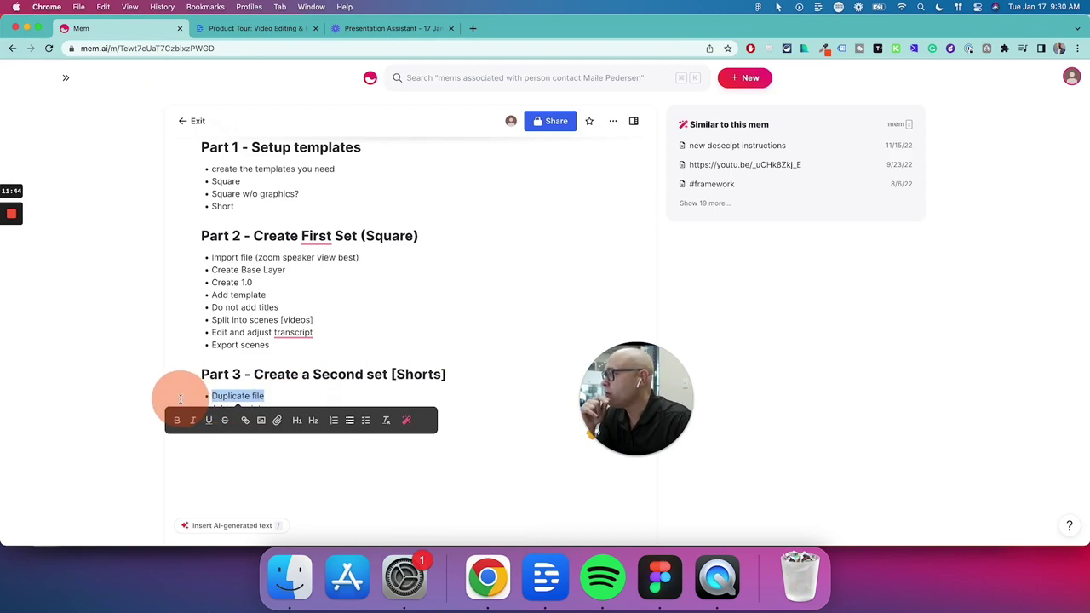
left_click(413, 329)
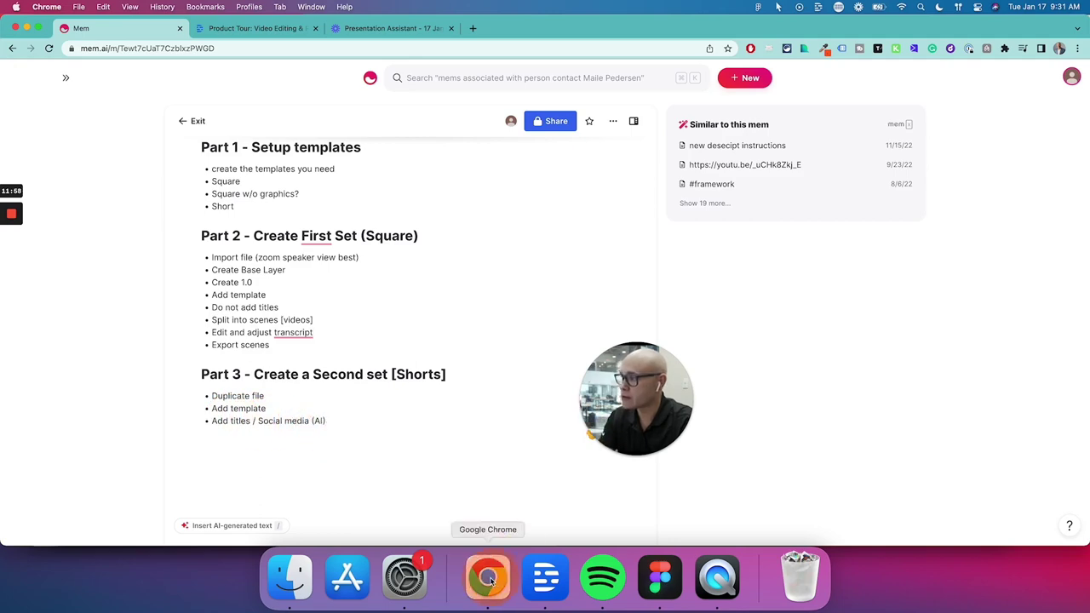
Return to Descript, duplicate the Square composition and rename the copy "Short".
left_click(545, 579)
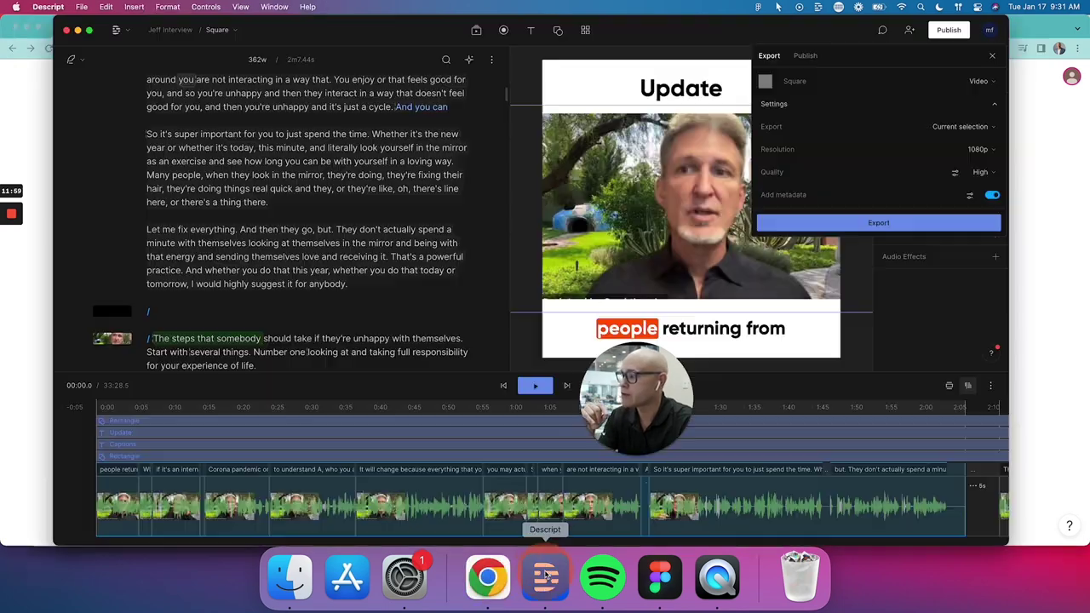
left_click(238, 30)
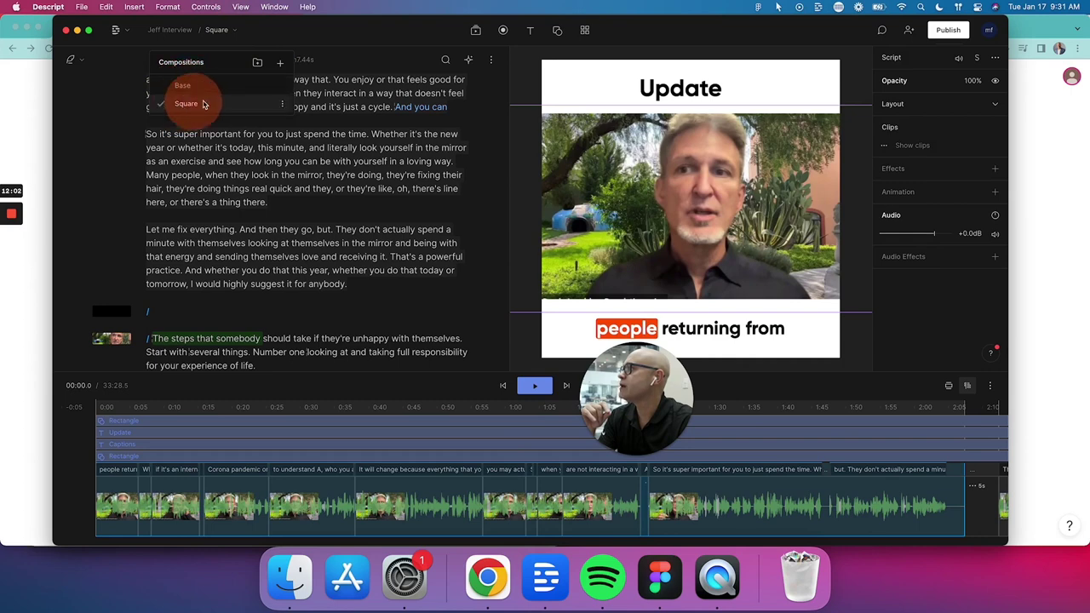
left_click(282, 103)
left_click(335, 123)
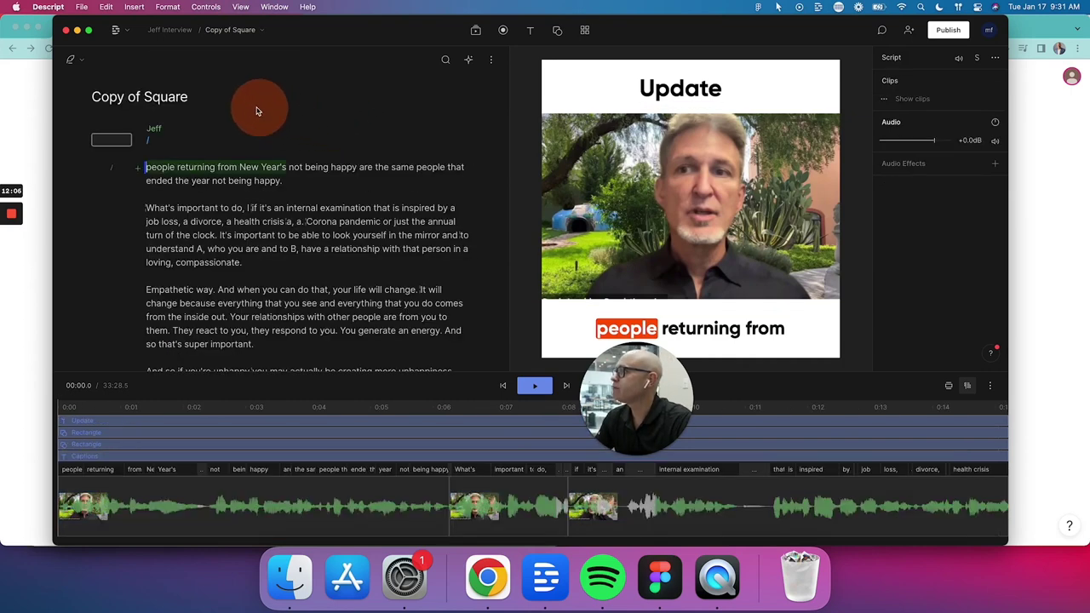
triple_click(175, 99)
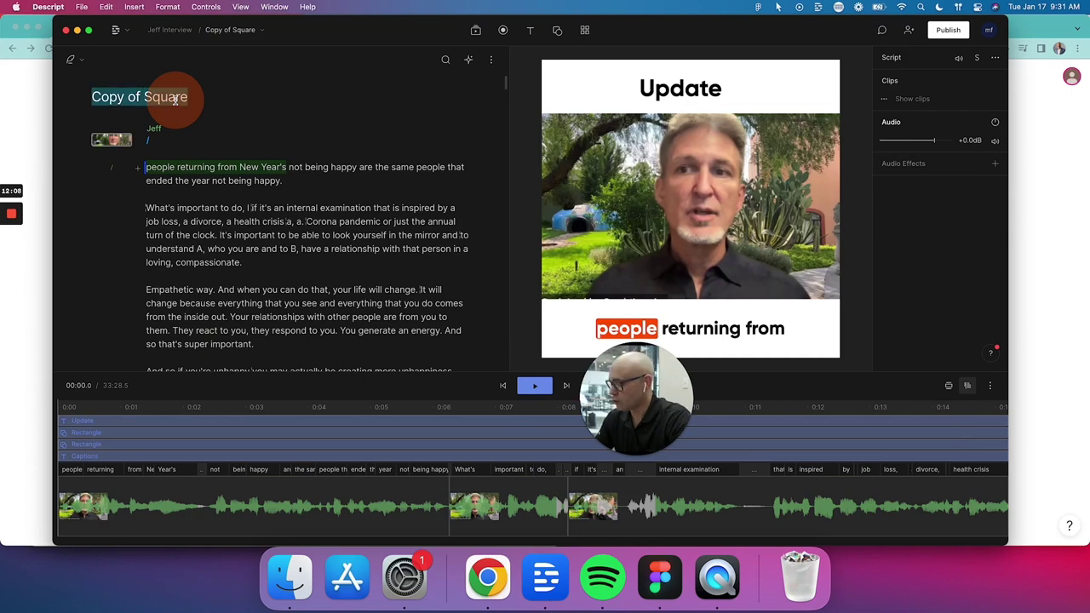
type("Short")
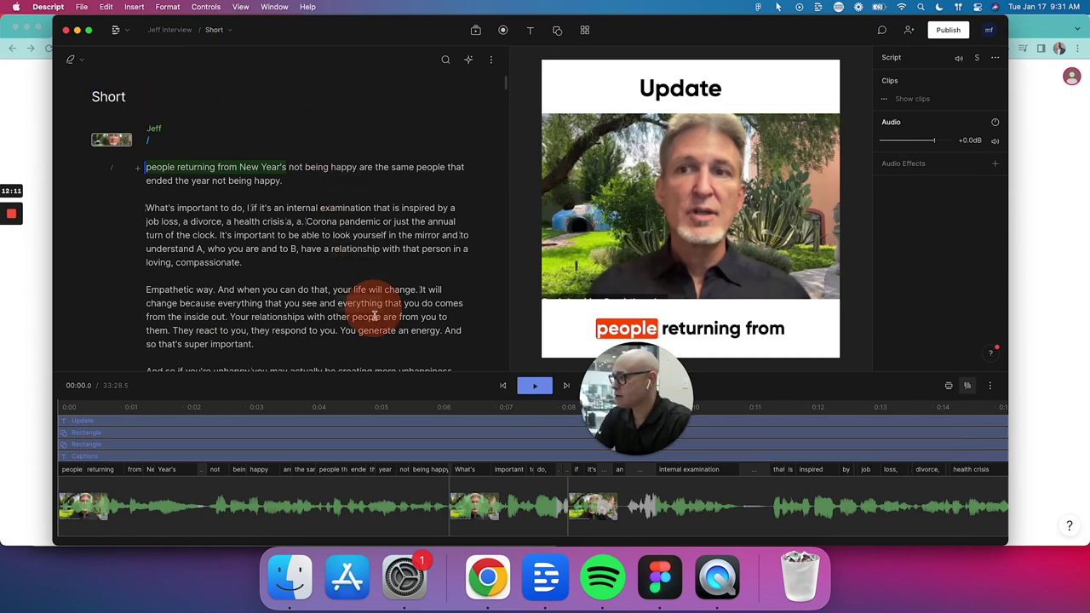
Change the Short composition's video format to Portrait.
scroll(381, 451, "down", 3)
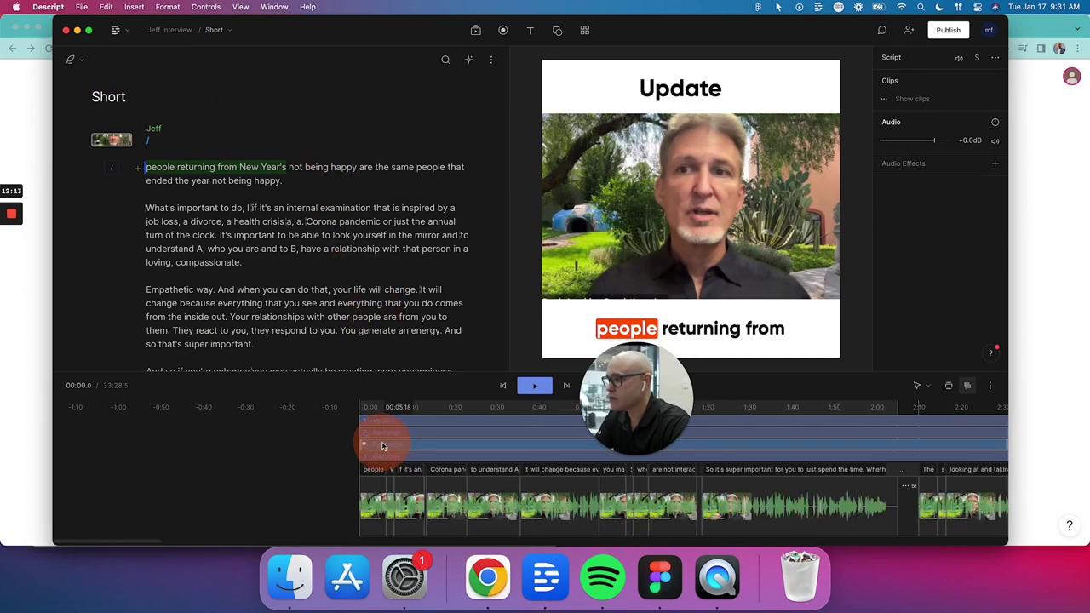
scroll(379, 451, "down", 5)
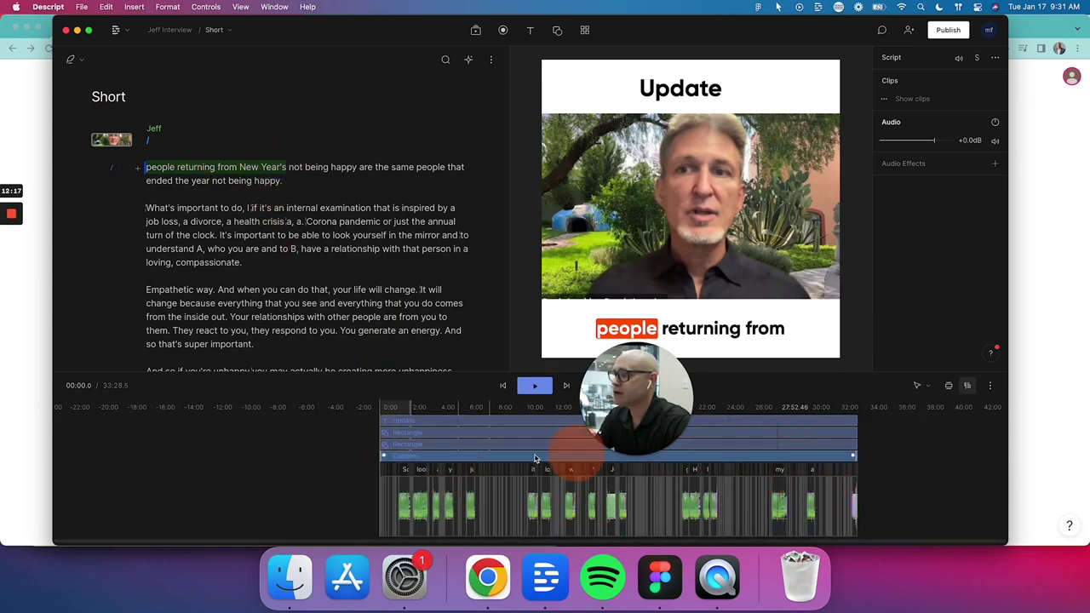
left_click(423, 458)
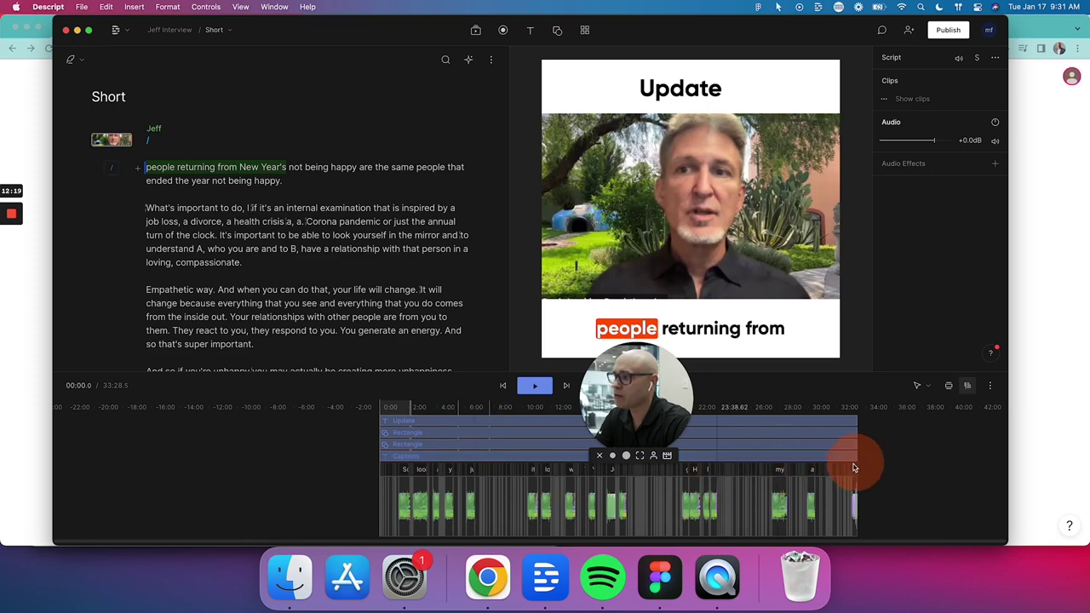
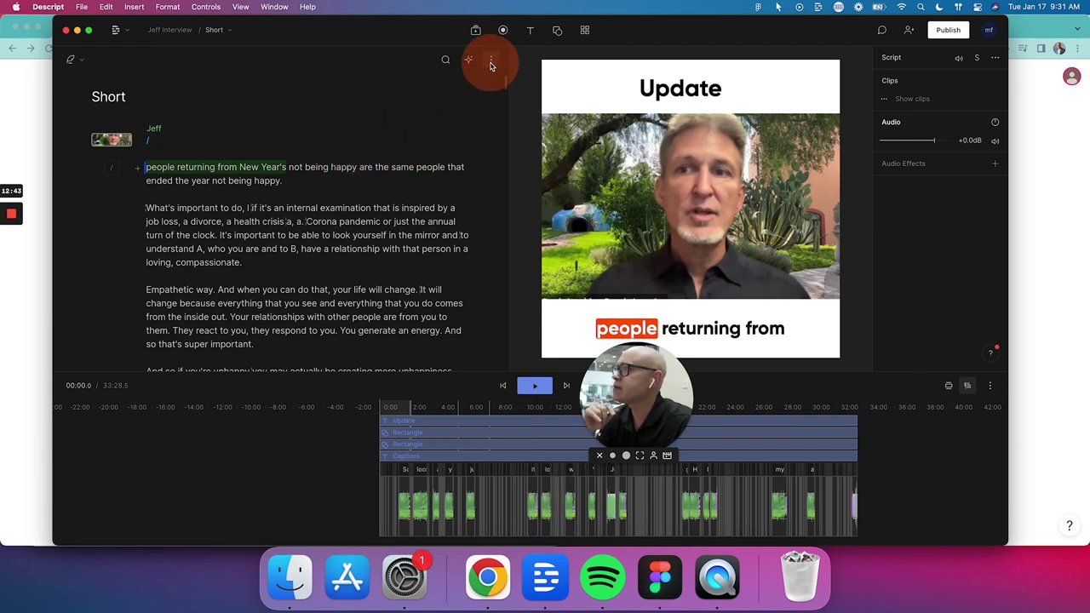
mouse_move(482, 82)
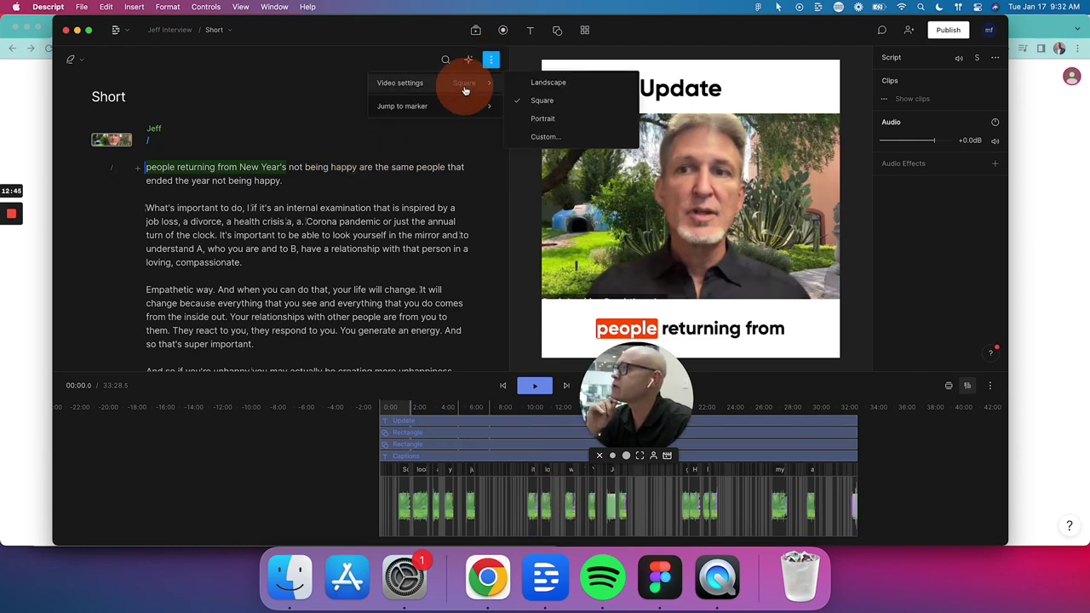
left_click(544, 118)
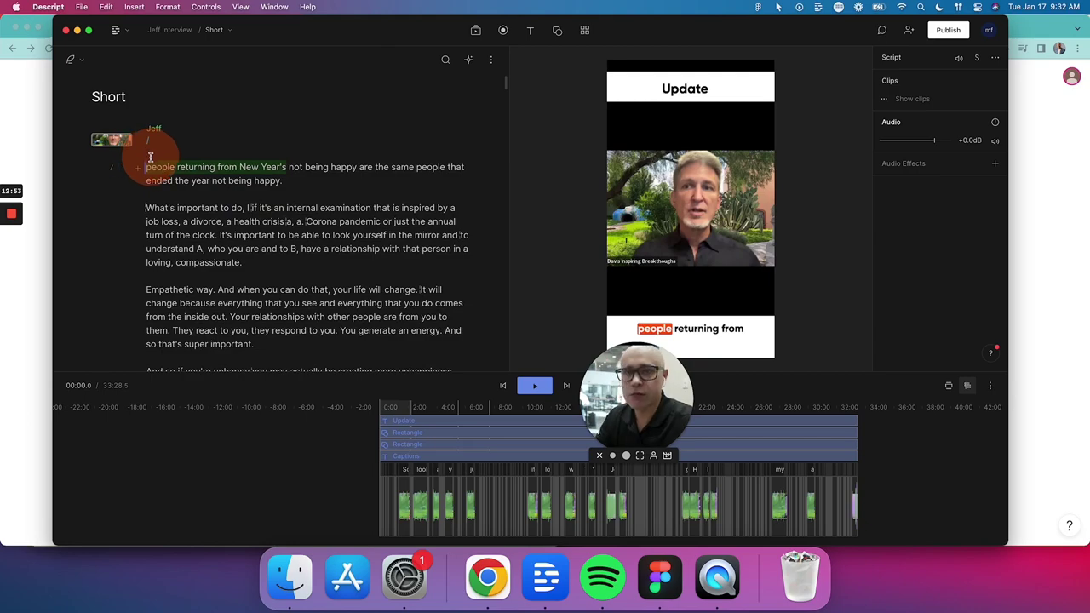
scroll(150, 157, "down", 15)
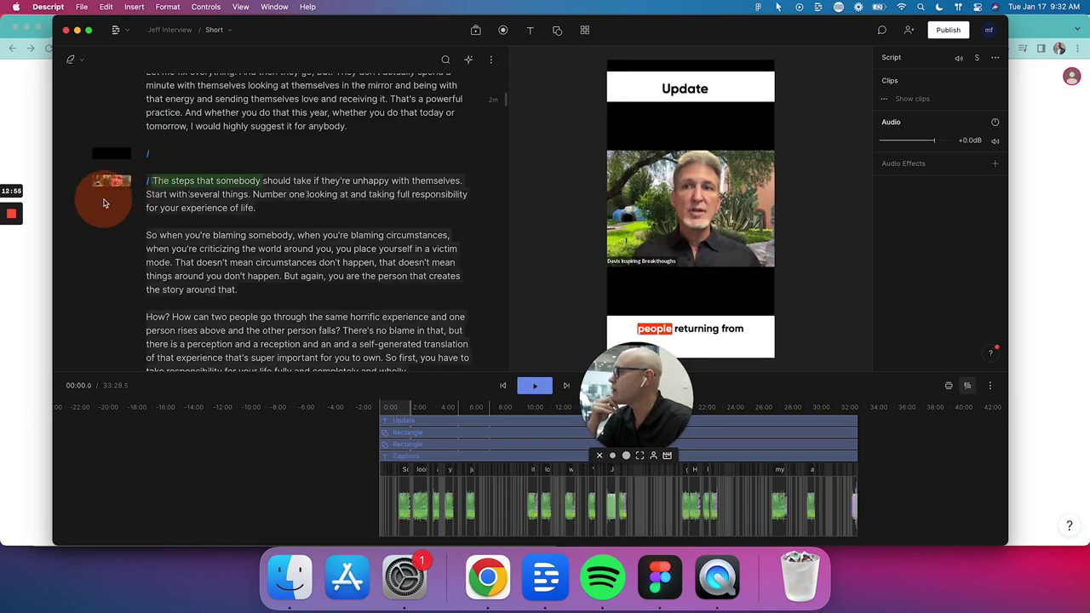
scroll(226, 183, "down", 15)
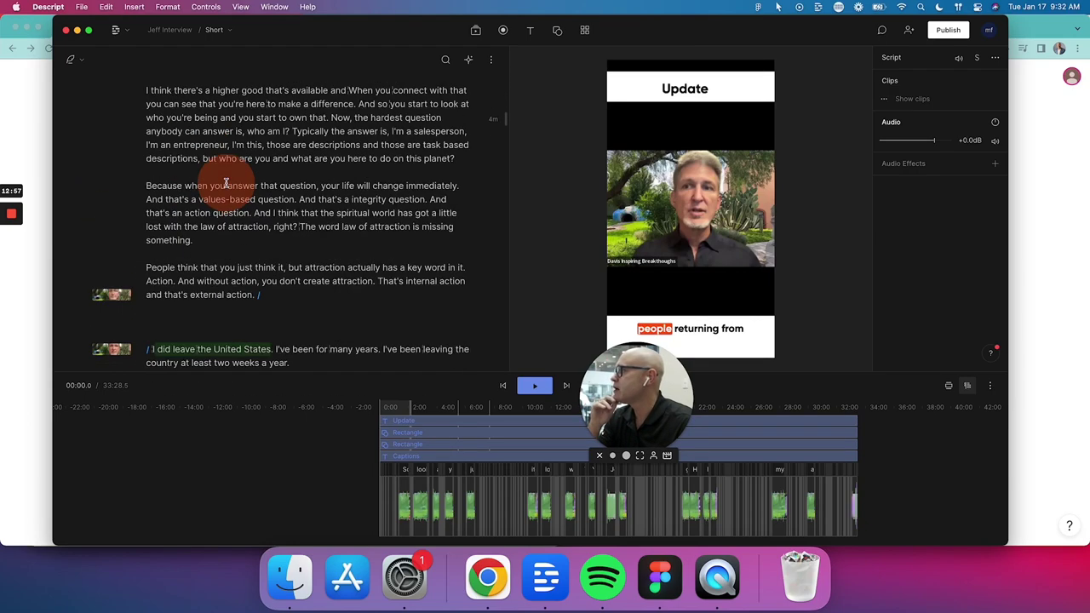
scroll(219, 195, "down", 5)
scroll(182, 251, "up", 20)
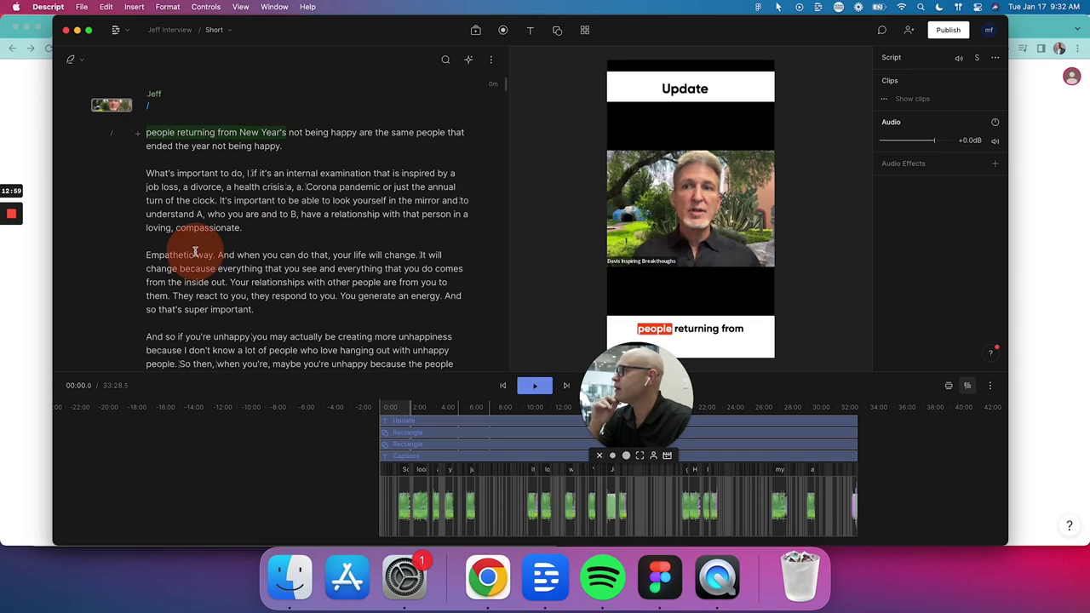
left_click(107, 108)
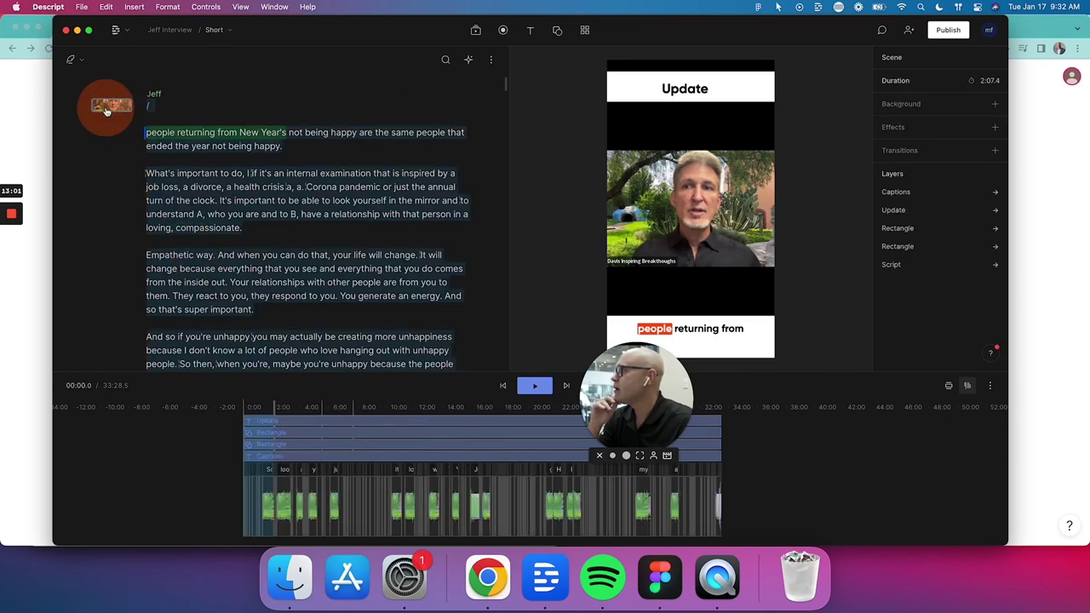
left_click(585, 30)
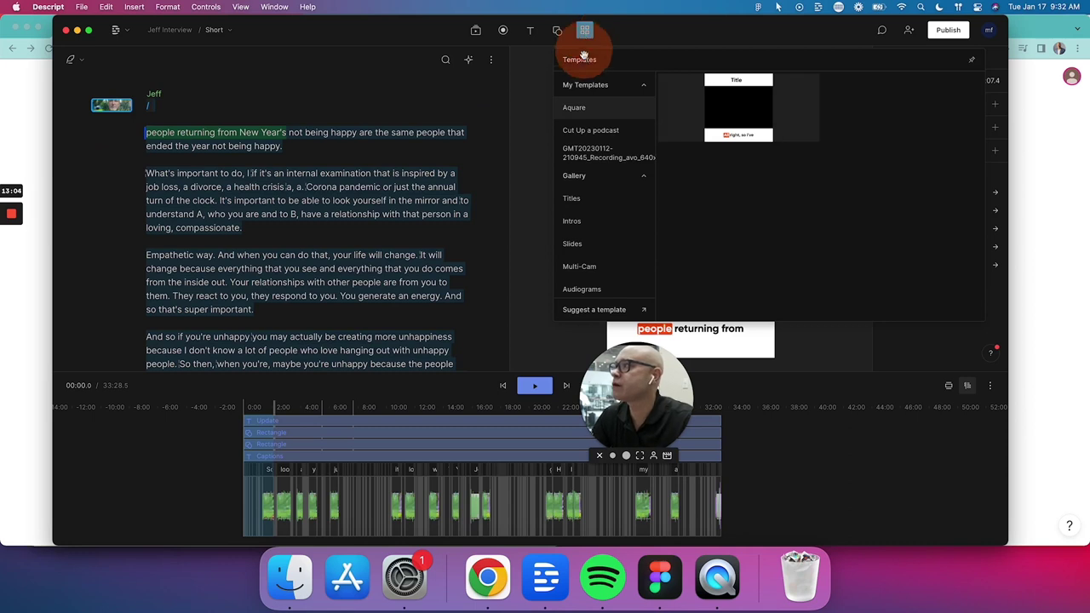
left_click(590, 101)
left_click(586, 158)
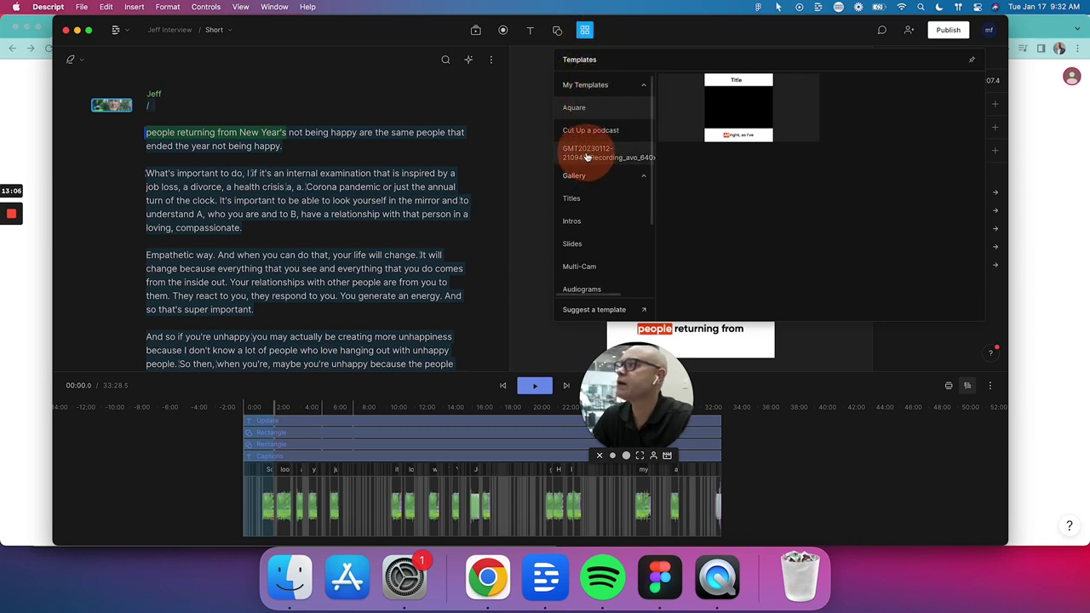
left_click(730, 139)
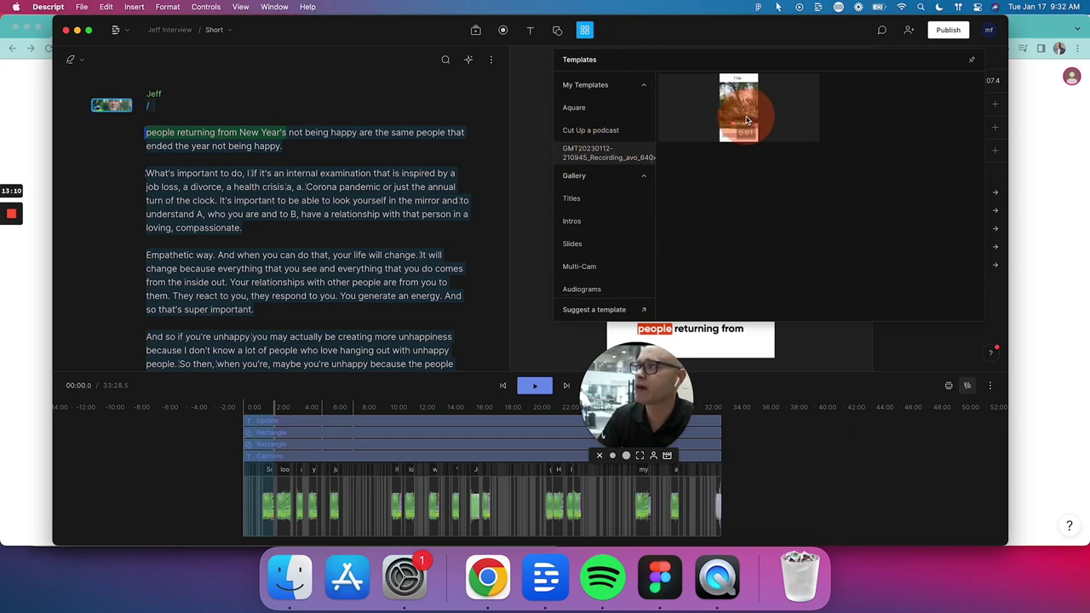
left_click(741, 111)
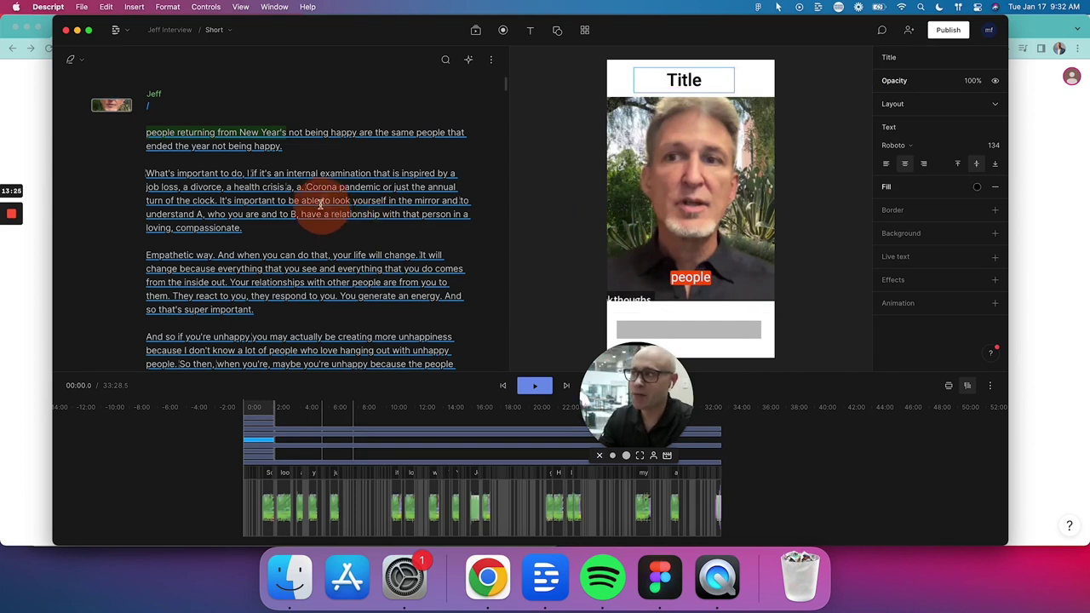
Apply the same portrait template to the scene that begins "The steps that somebody".
scroll(328, 209, "down", 10)
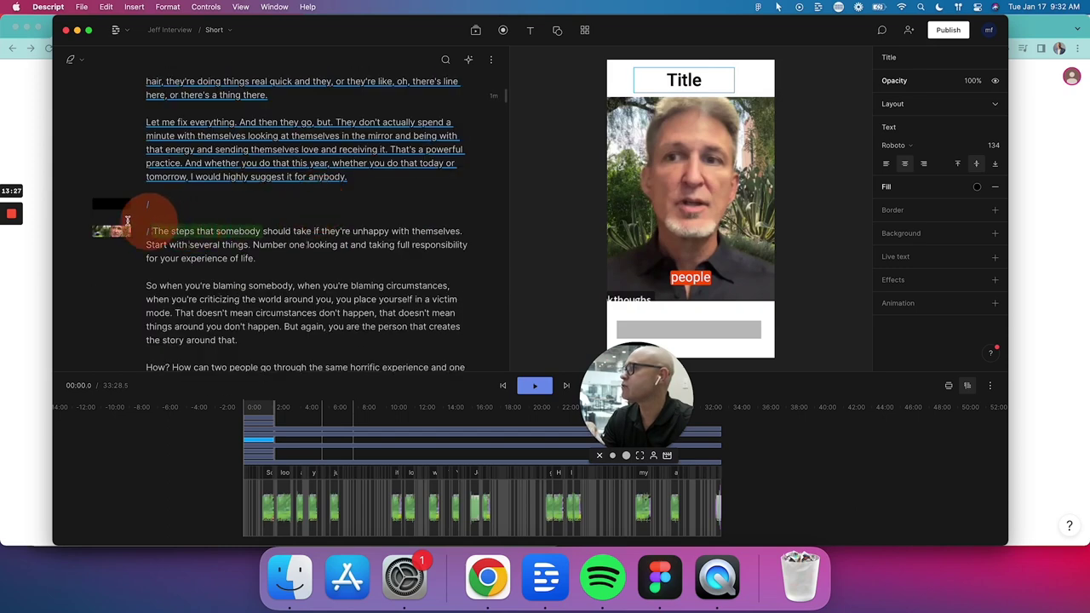
left_click(102, 232)
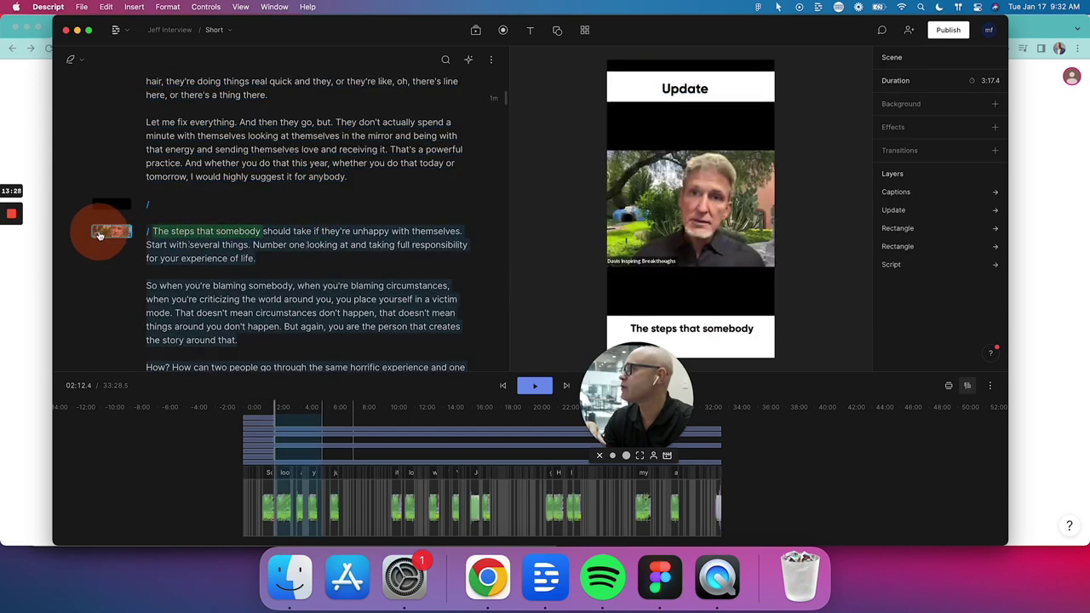
left_click(586, 31)
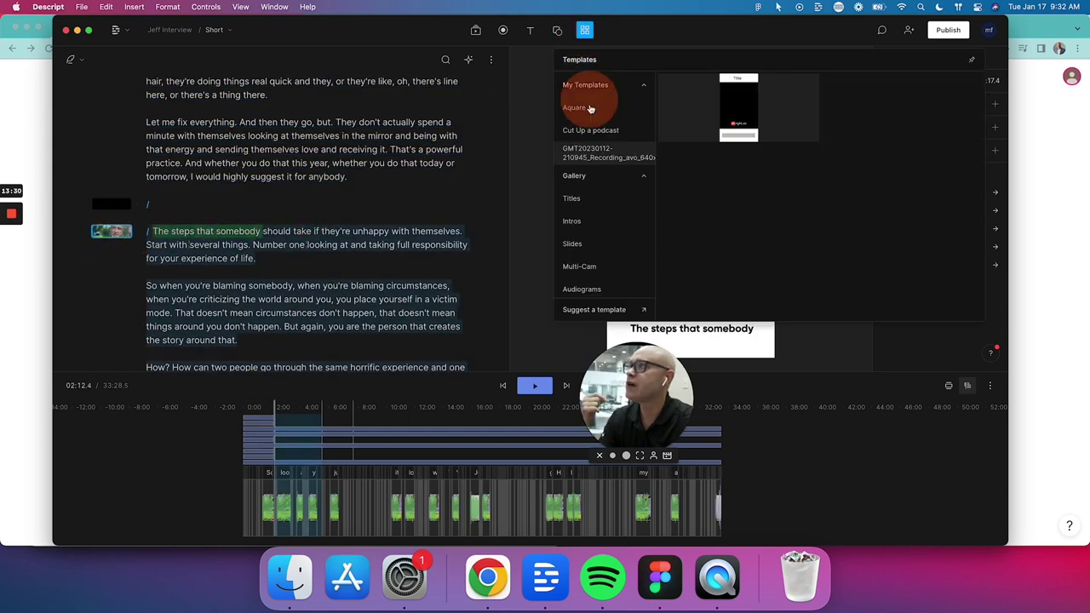
left_click(743, 116)
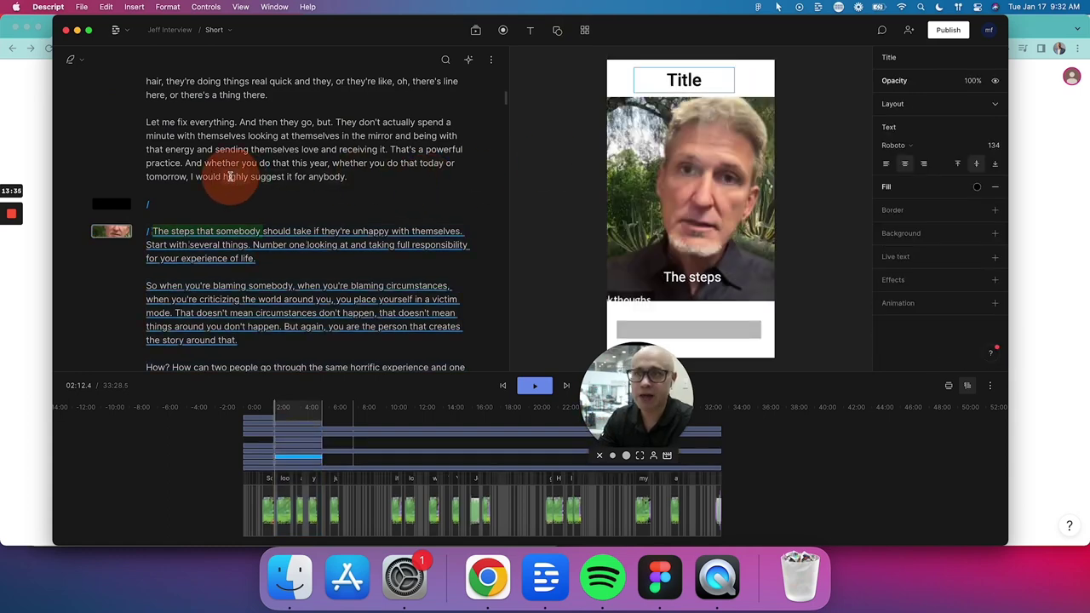
Try to apply the portrait template to the scene that begins "I did leave the United States".
scroll(229, 176, "down", 10)
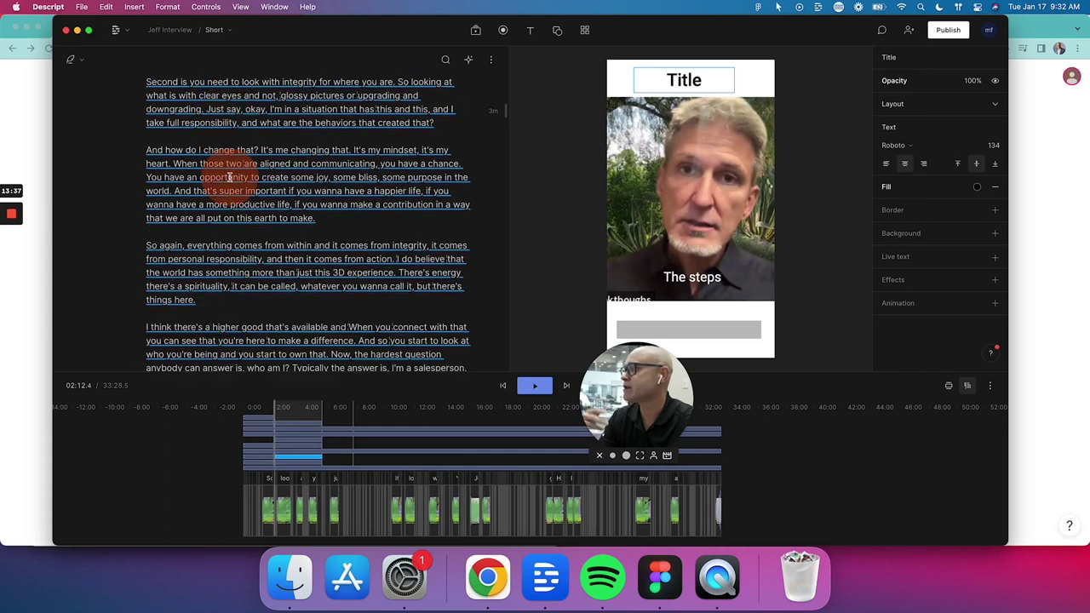
scroll(229, 177, "down", 10)
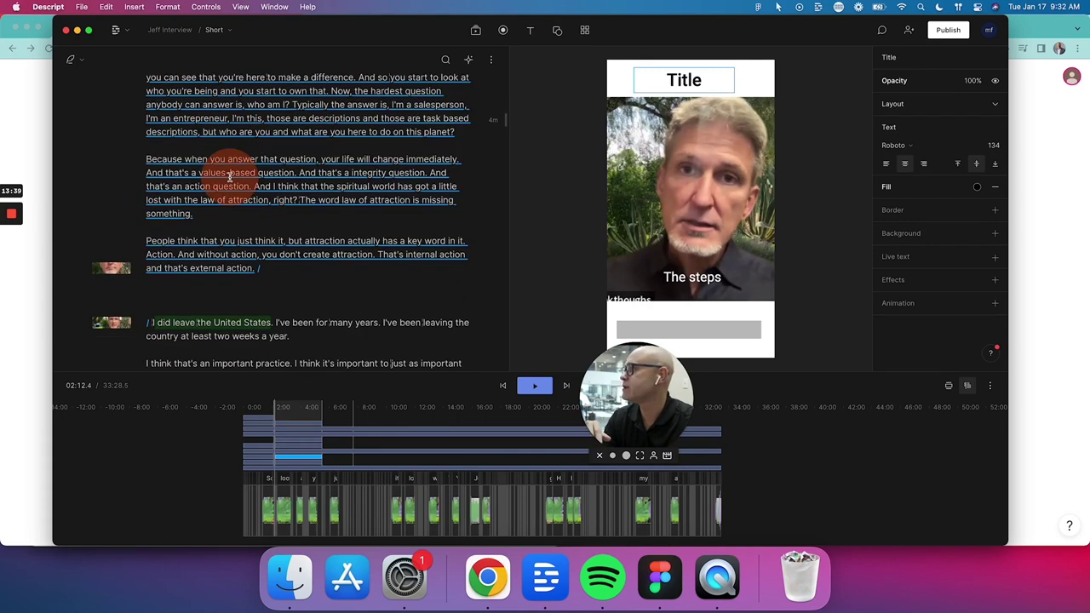
left_click(115, 327)
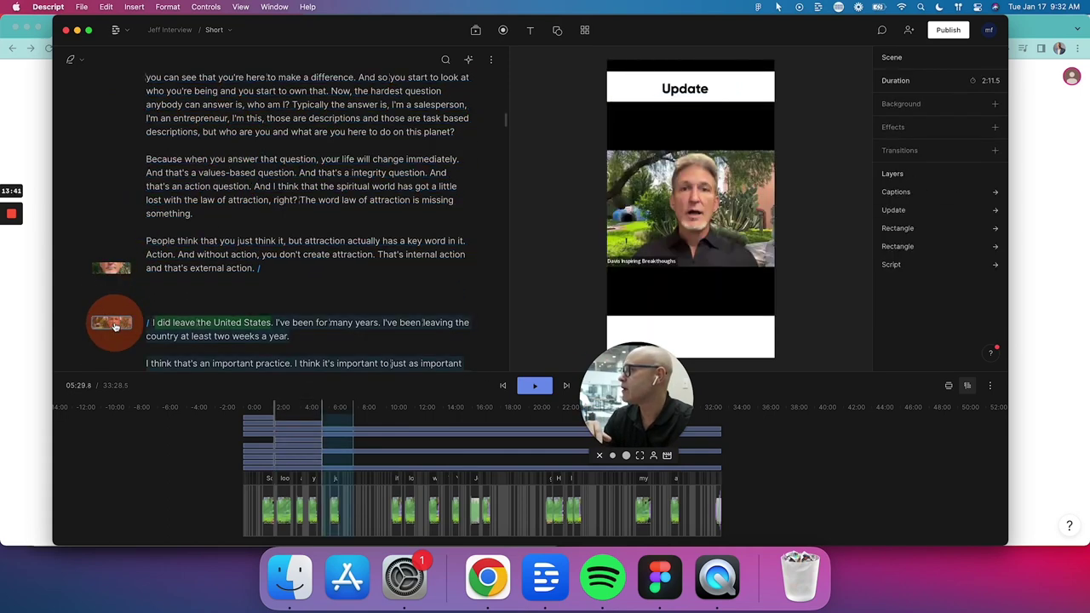
left_click(585, 30)
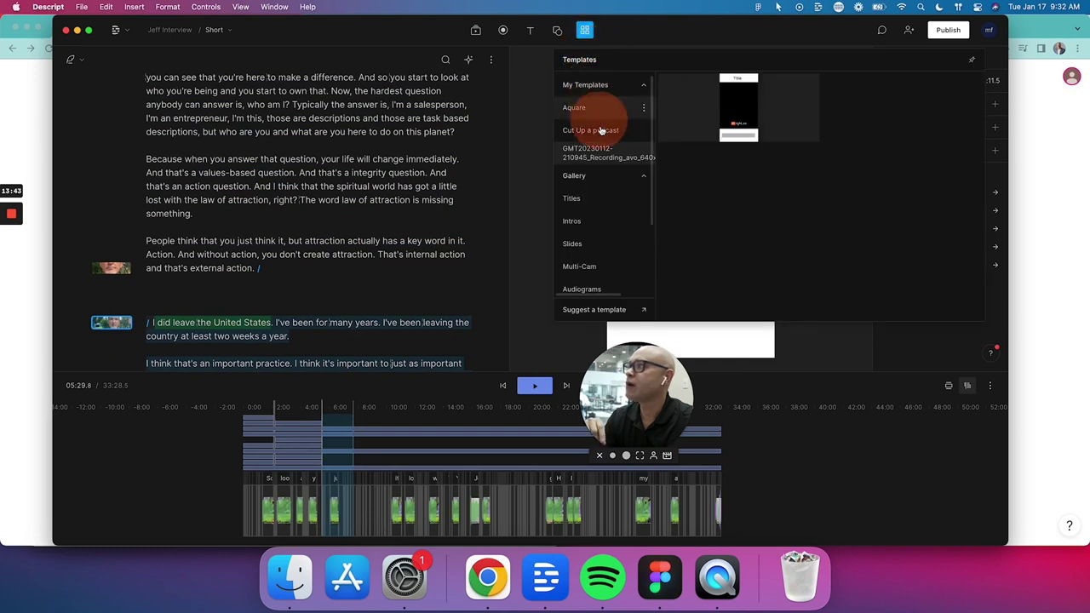
left_click(737, 109)
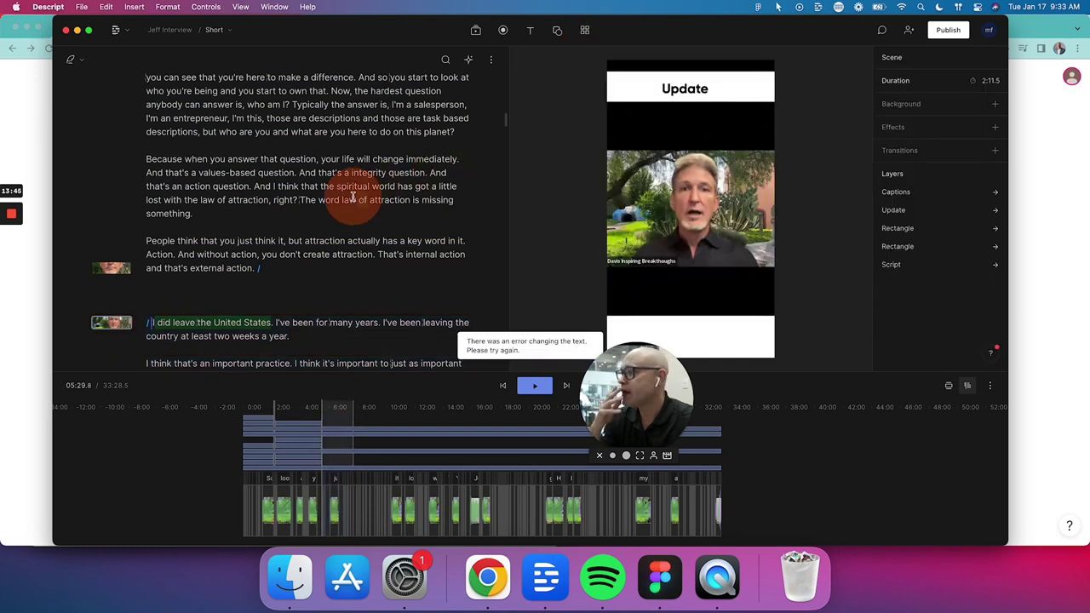
Reselect the "I did leave the United States" scene and try the portrait template on it again.
scroll(352, 197, "up", 3)
scroll(352, 197, "up", 3)
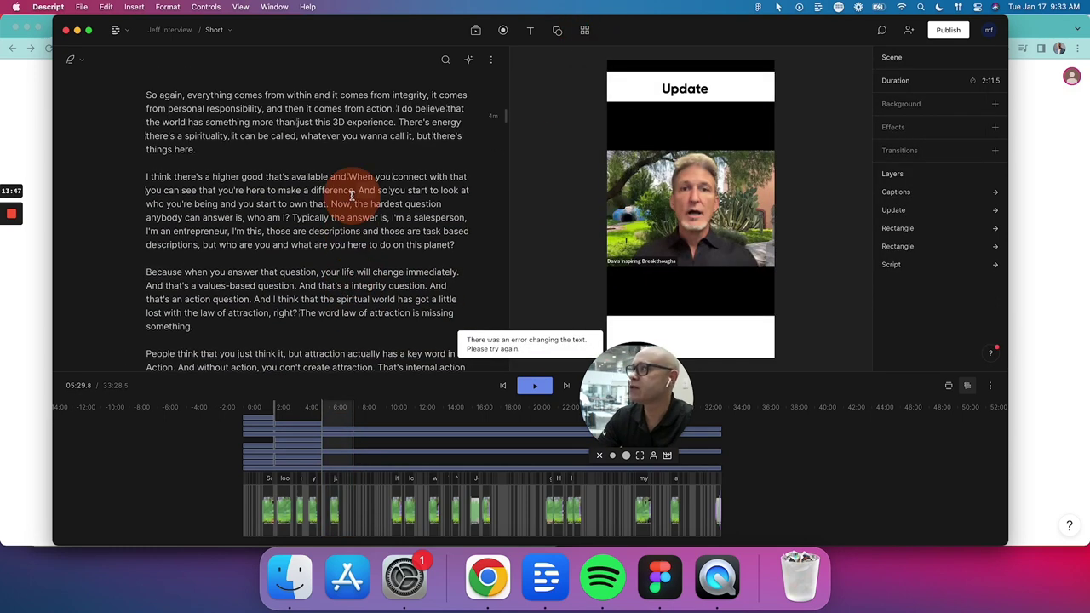
scroll(351, 195, "down", 6)
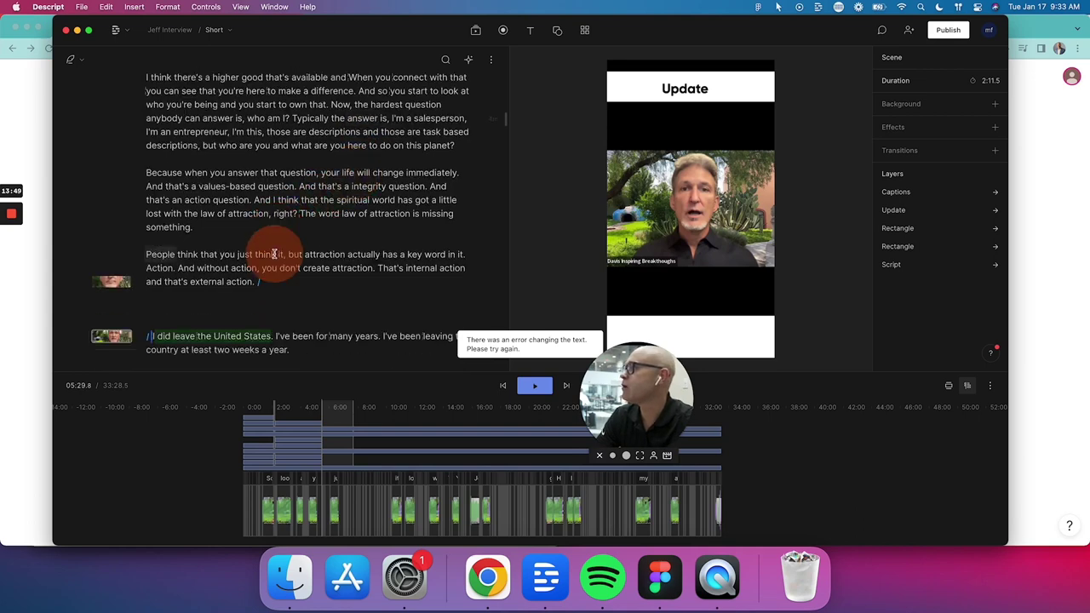
left_click(110, 308)
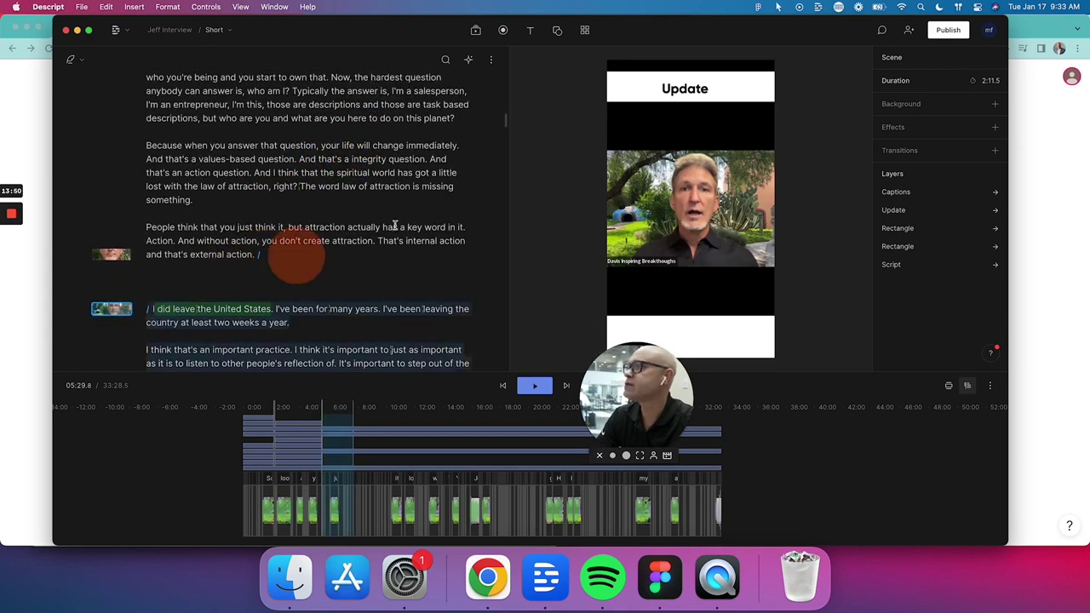
left_click(586, 30)
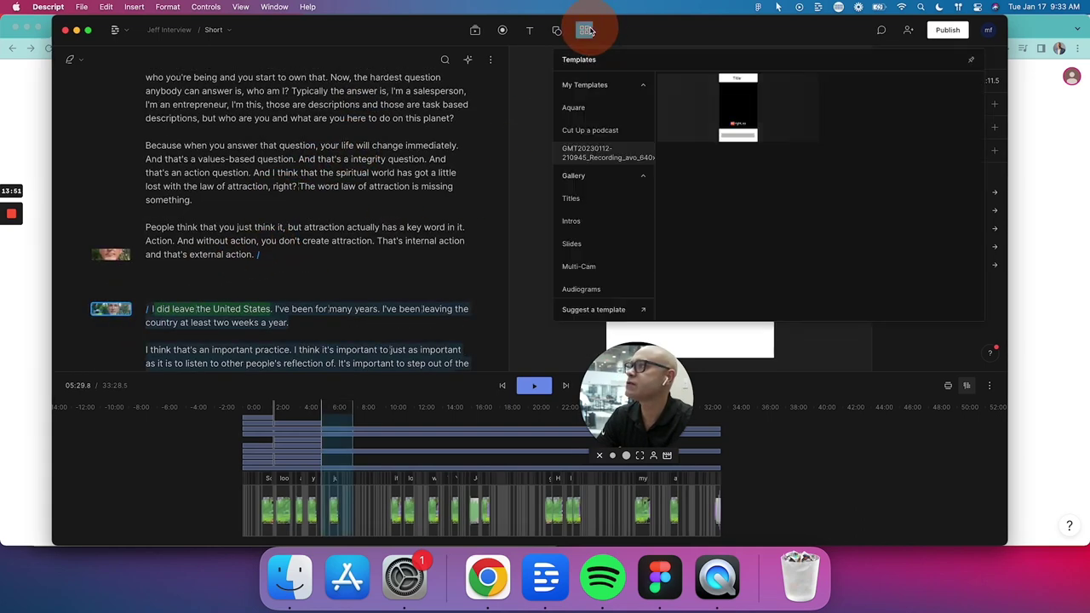
left_click(733, 126)
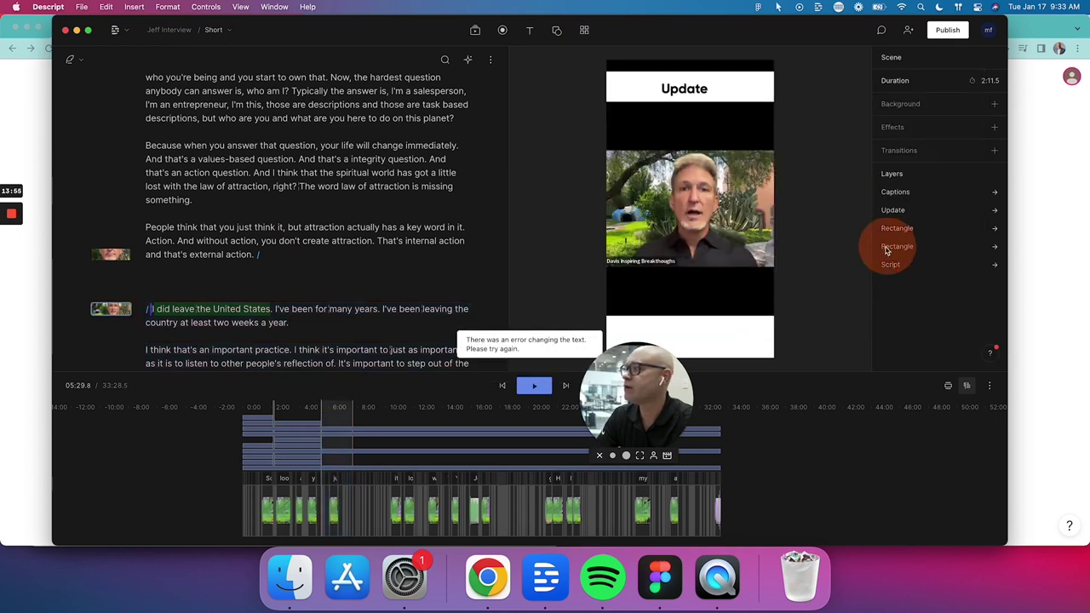
Duplicate the script passage from "I did leave the United States" through "being a better" to a new composition.
scroll(409, 261, "down", 3)
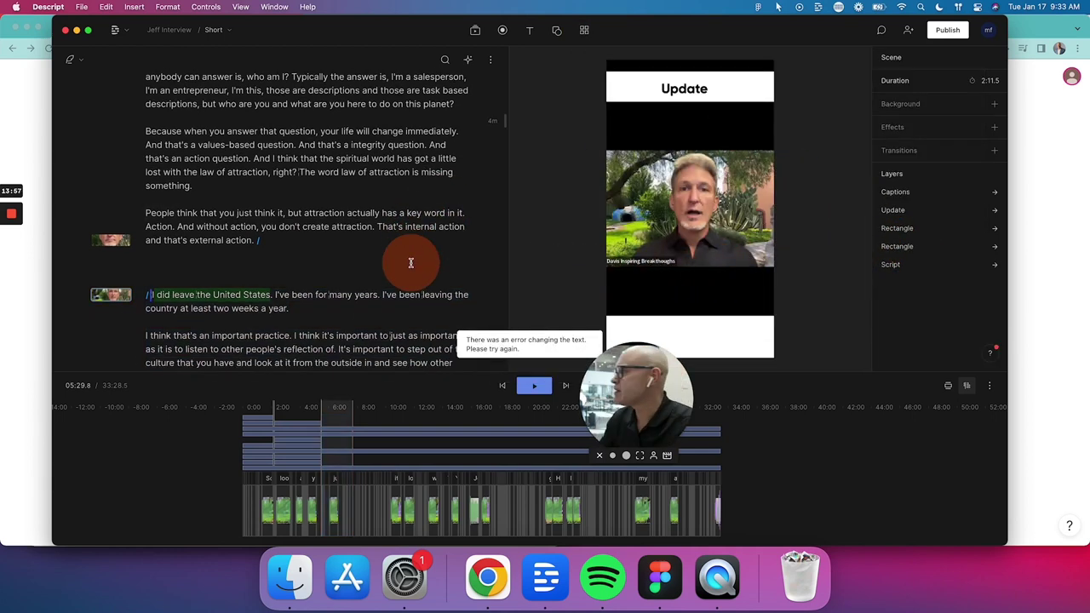
scroll(409, 263, "down", 8)
left_click(316, 255)
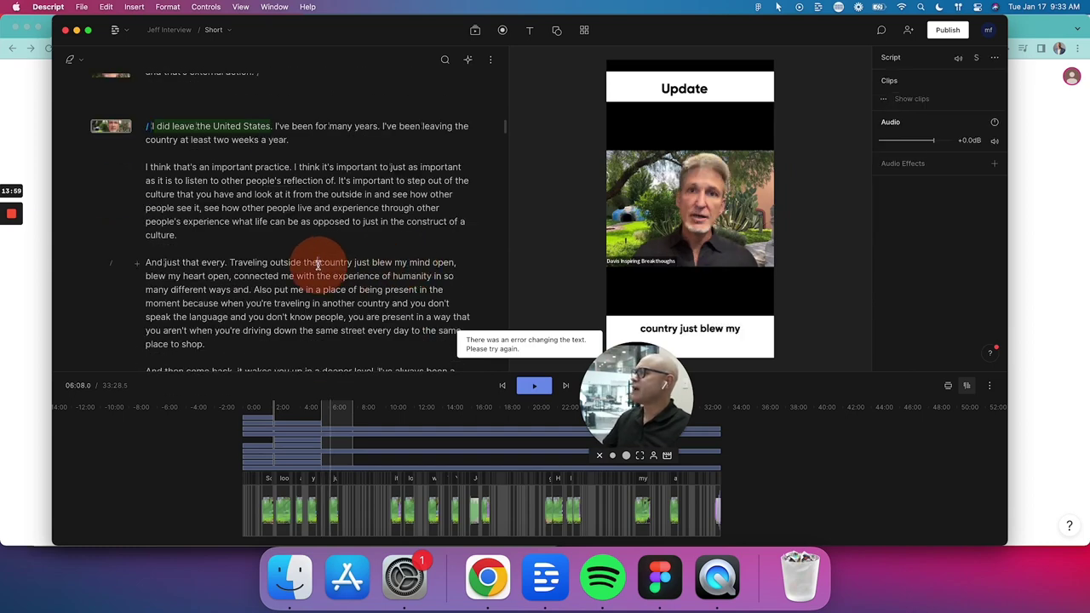
scroll(318, 266, "down", 2)
scroll(281, 230, "down", 10)
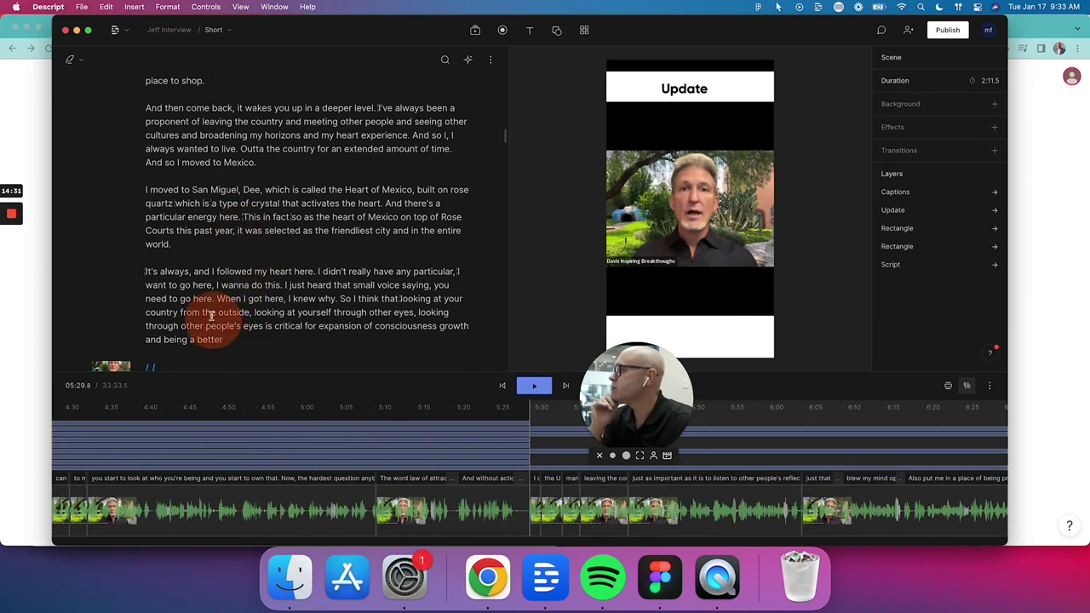
left_click_drag(220, 339, 411, 71)
scroll(195, 213, "up", 5)
scroll(182, 166, "up", 6)
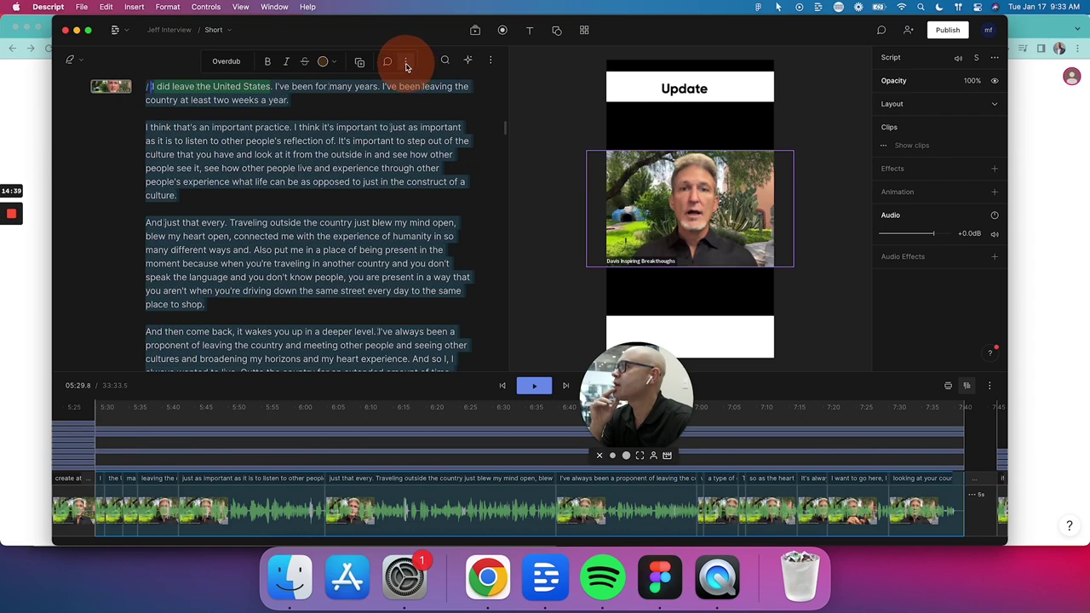
left_click(407, 64)
mouse_move(360, 228)
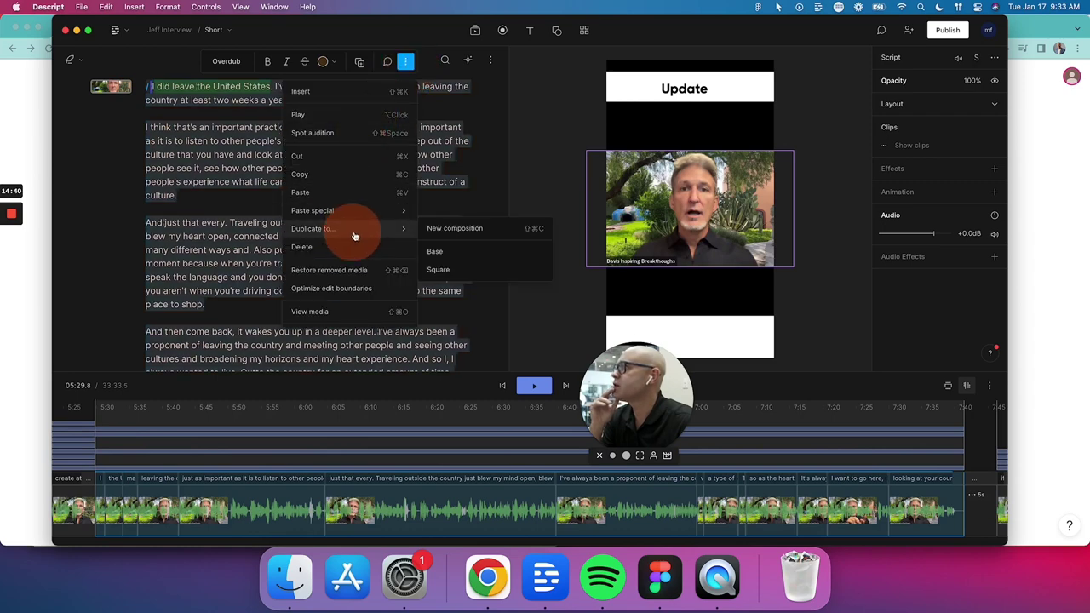
left_click(445, 234)
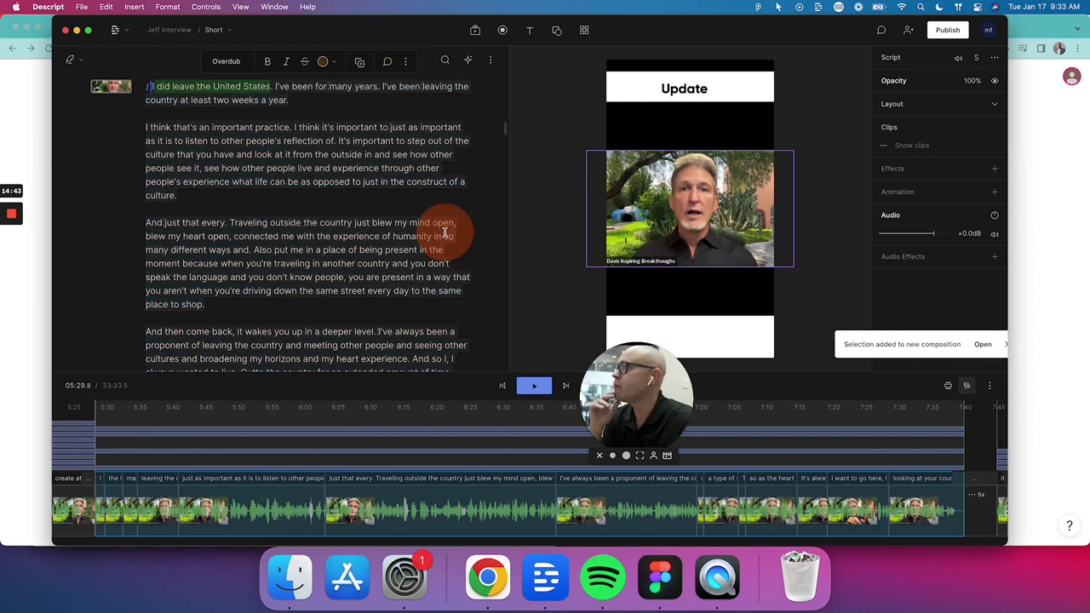
Rename the new "Clips from Short" composition to "Clip 1" and open it.
left_click(214, 30)
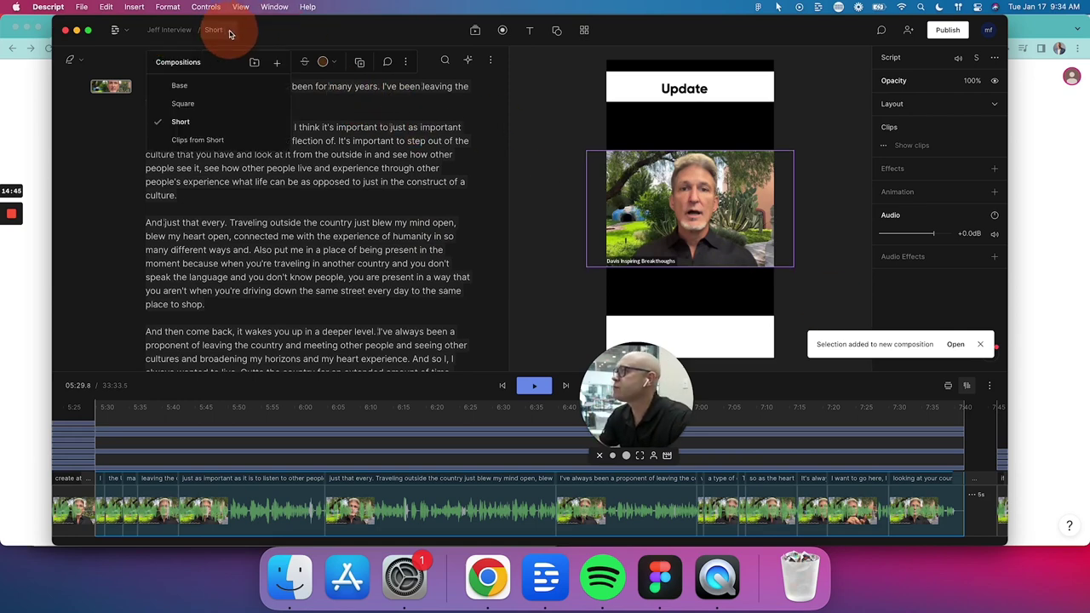
left_click(279, 140)
left_click(333, 143)
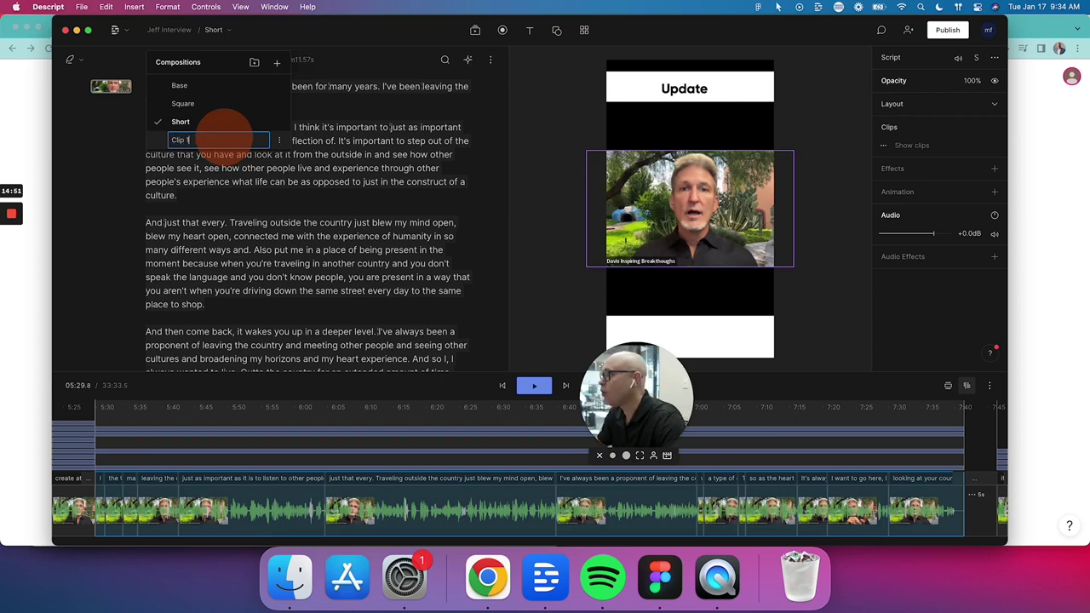
key("Return")
left_click(225, 138)
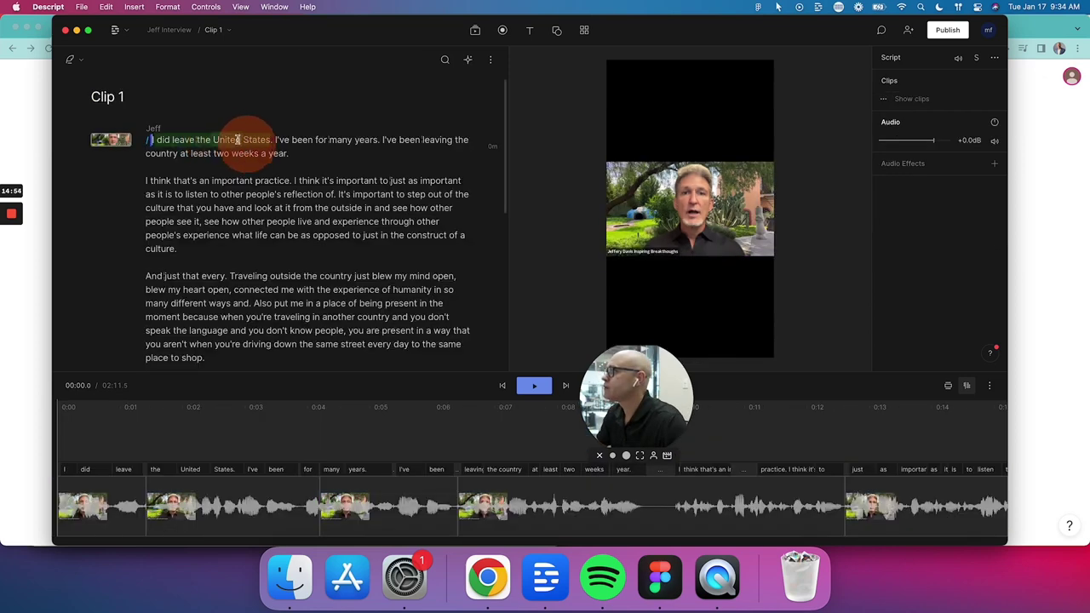
Apply the saved portrait template with the title and caption bars to Clip 1's scene.
left_click(112, 142)
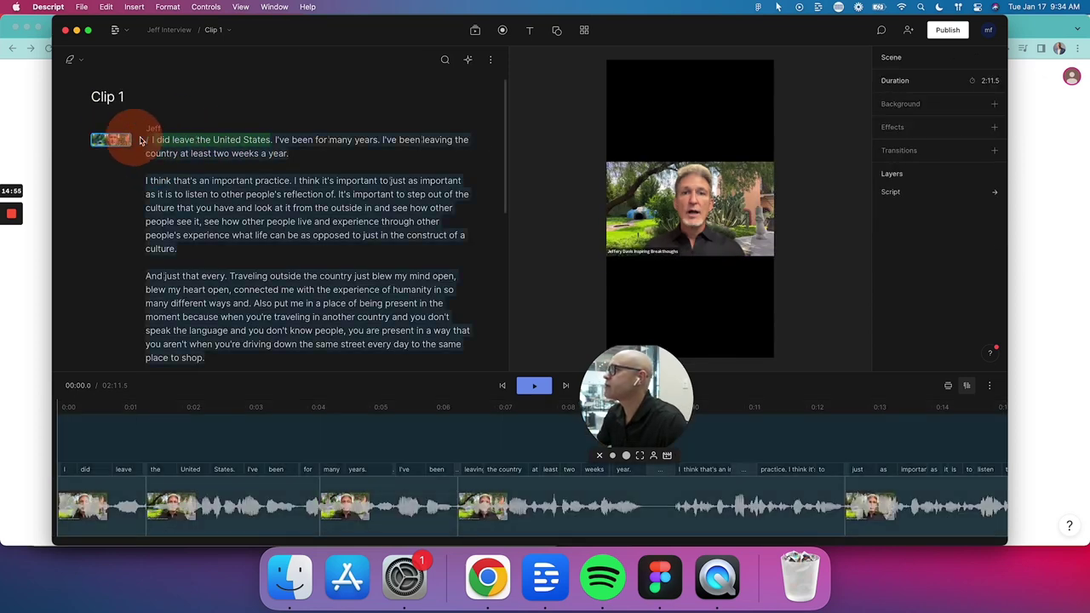
left_click(585, 32)
left_click(742, 114)
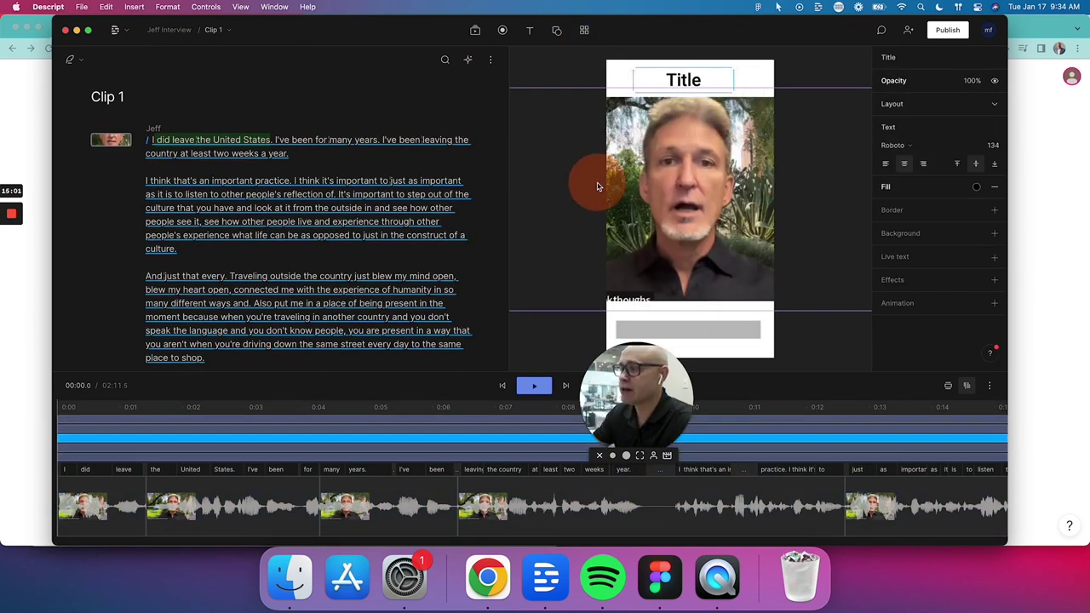
Open the Short composition and select the placeholder title text of its first scene.
left_click(224, 32)
left_click(207, 122)
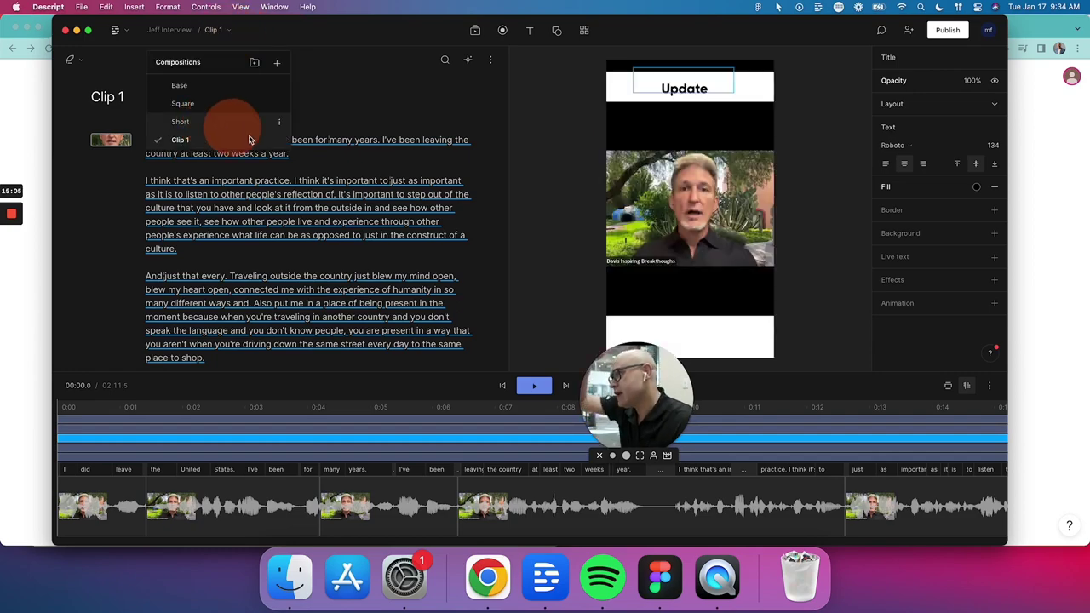
scroll(366, 162, "up", 15)
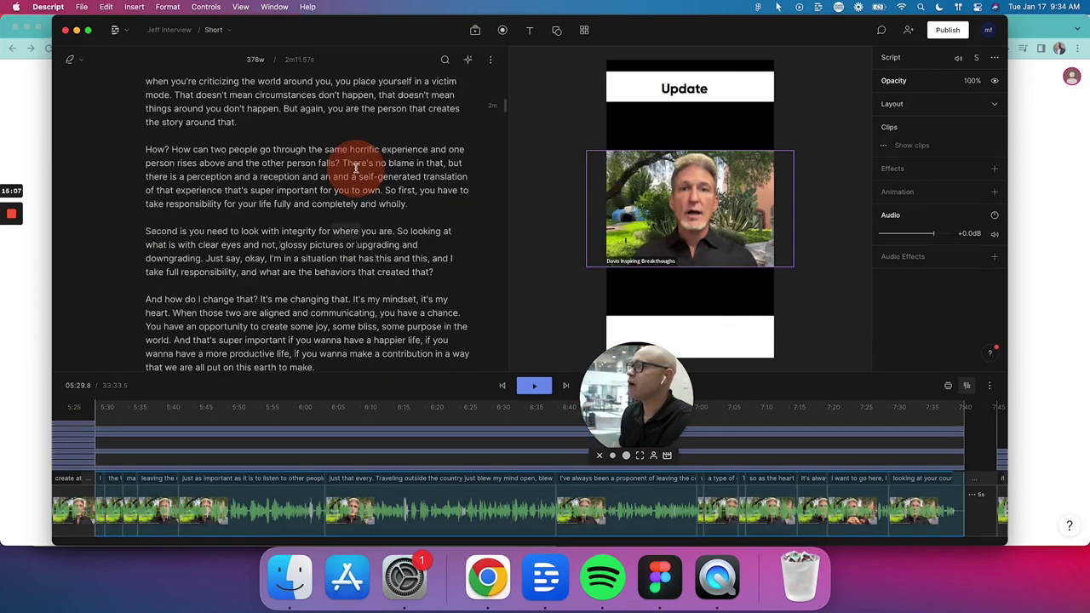
scroll(356, 168, "up", 3)
left_click(214, 176)
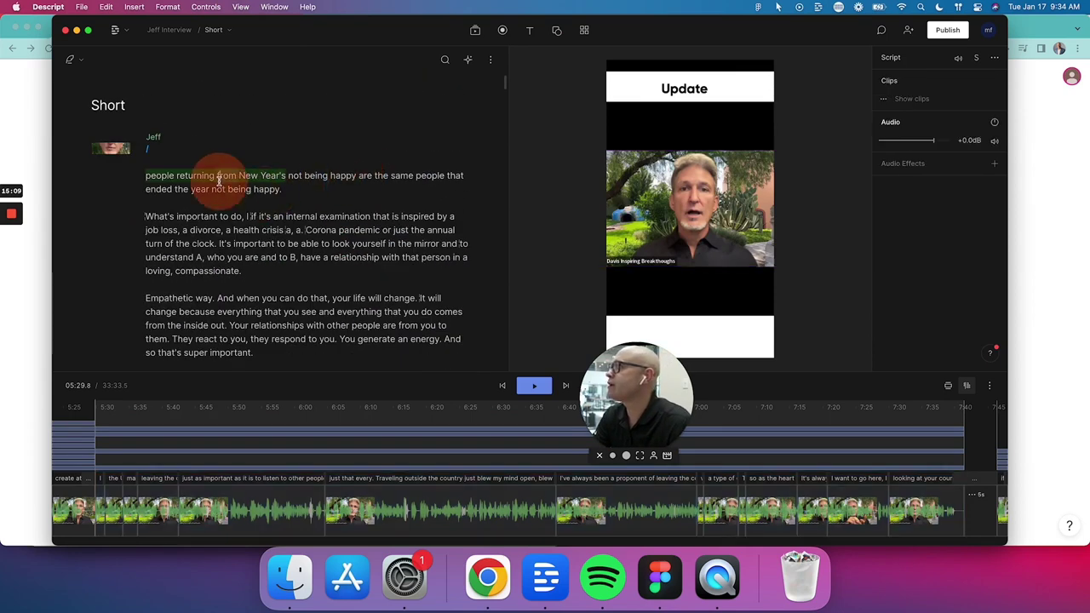
left_click(683, 81)
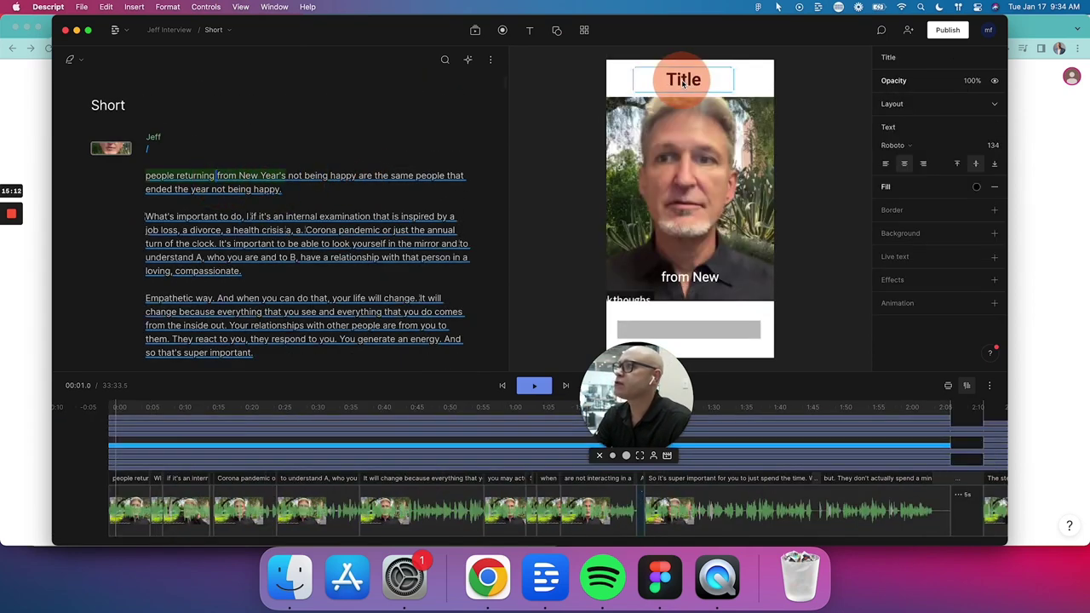
double_click(688, 81)
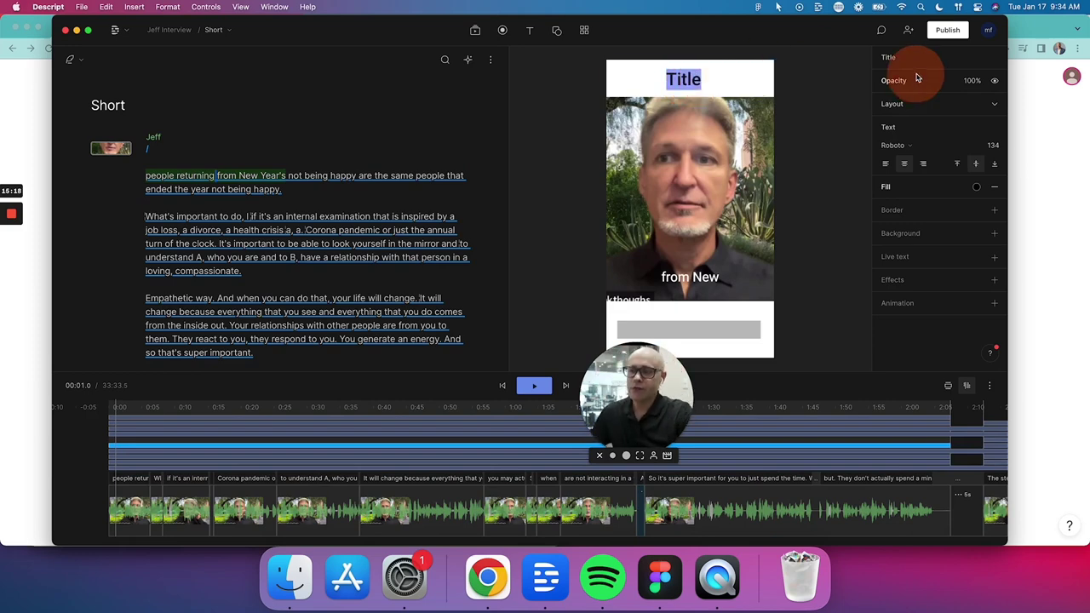
Select and copy the first scene's script from "people returning from New Year's" through "I would highly suggest it for anybody".
scroll(302, 111, "down", 3)
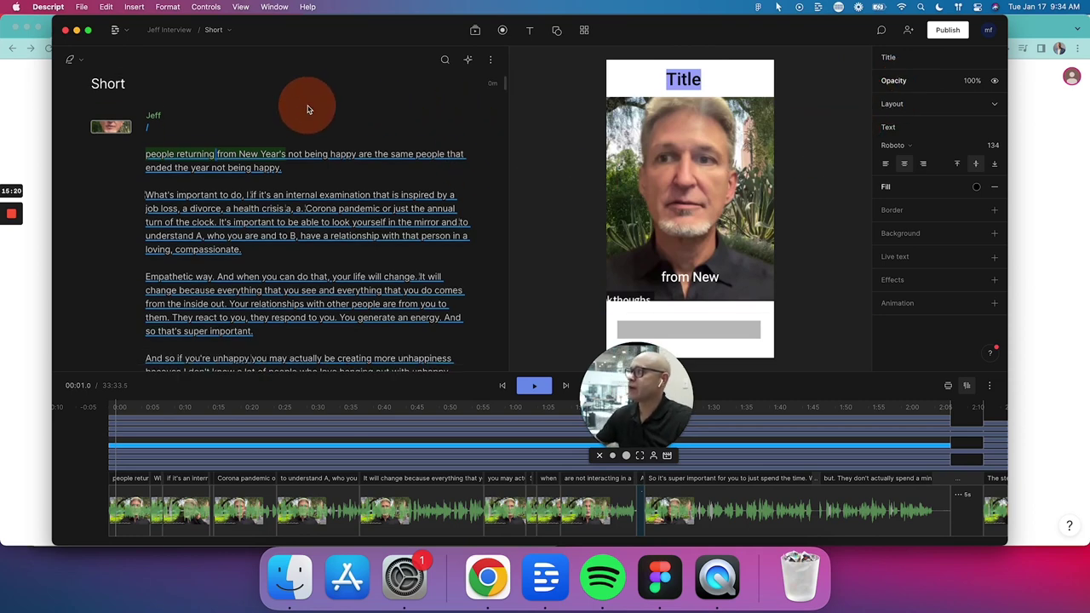
scroll(309, 117, "down", 6)
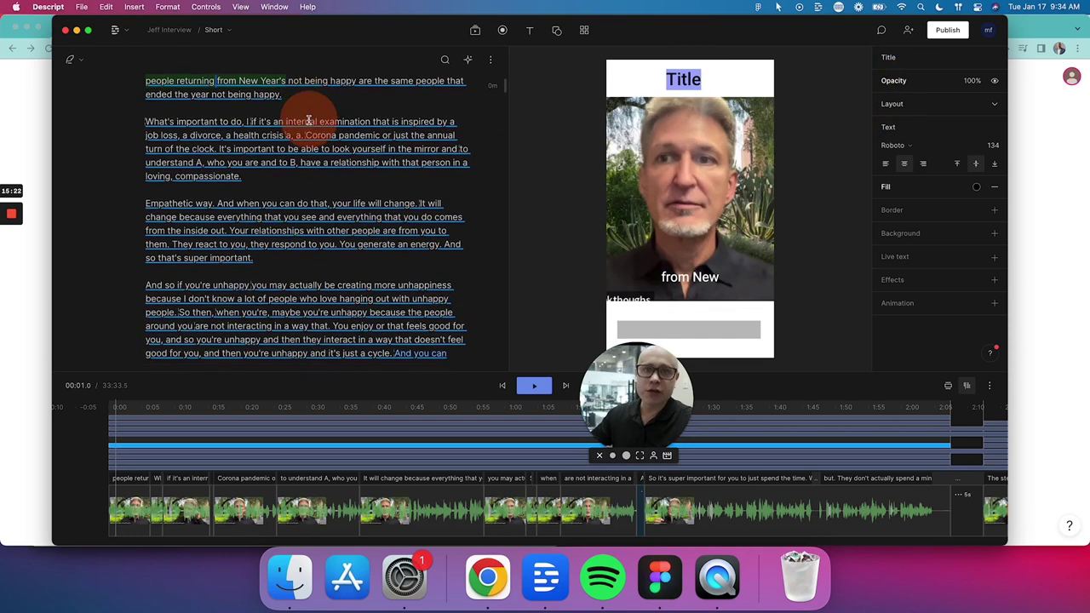
scroll(308, 122, "down", 4)
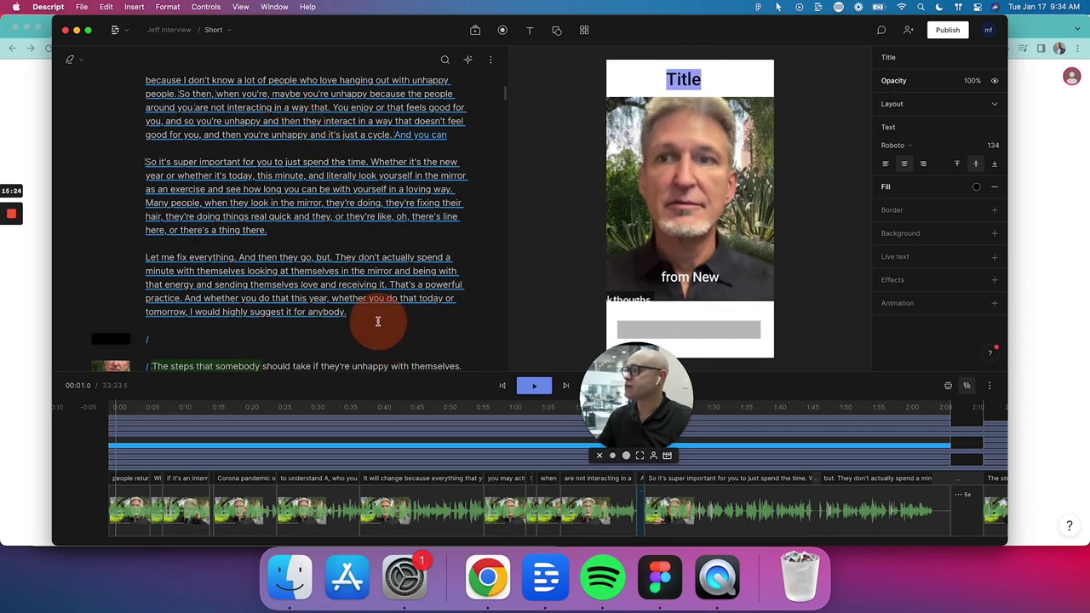
left_click(338, 301)
scroll(292, 260, "up", 12)
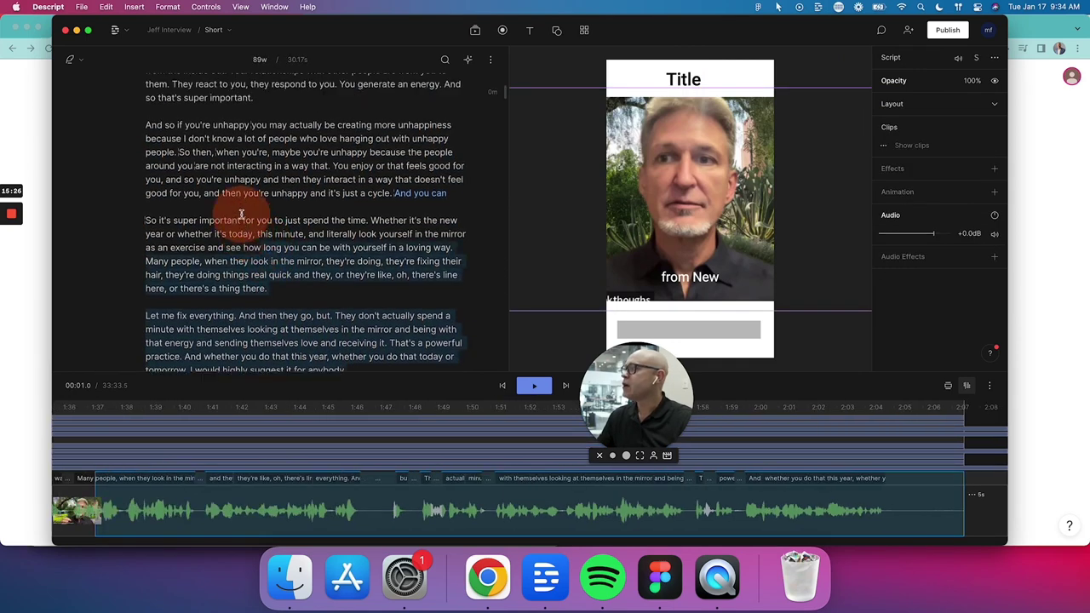
key("super+a")
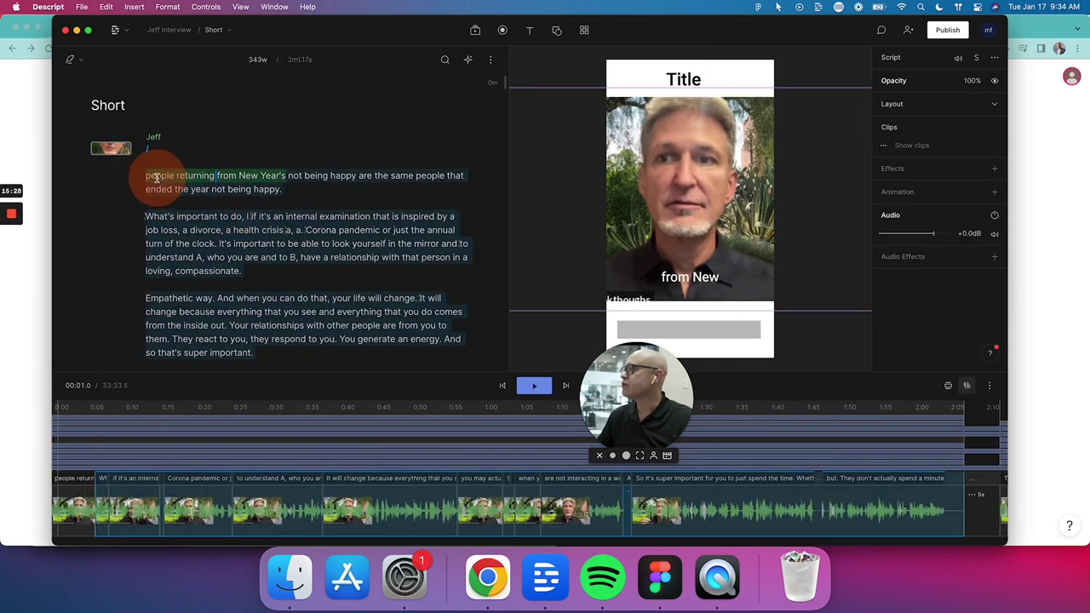
left_click(156, 177)
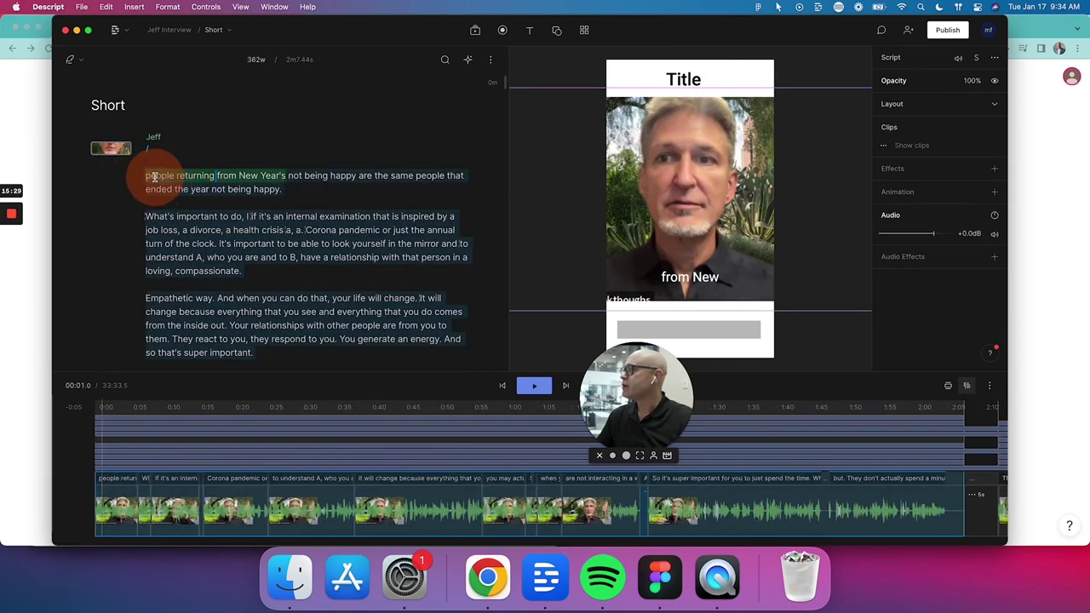
Switch to Chrome and ask a new ChatGPT chat "please write a 7 word clickbait headline for this youtube short", followed by the copied script.
left_click(482, 588)
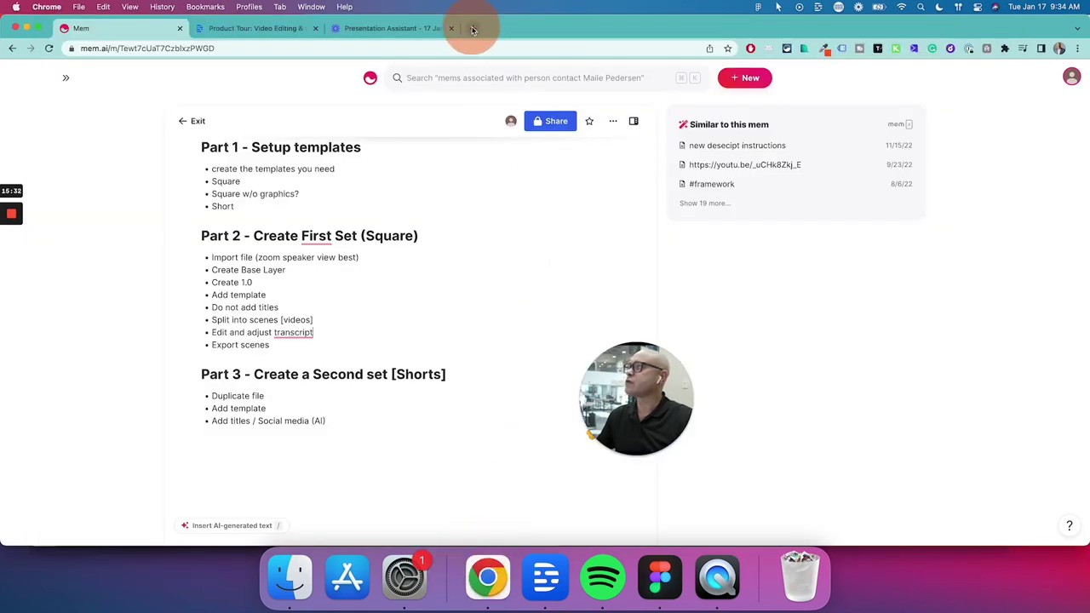
left_click(469, 29)
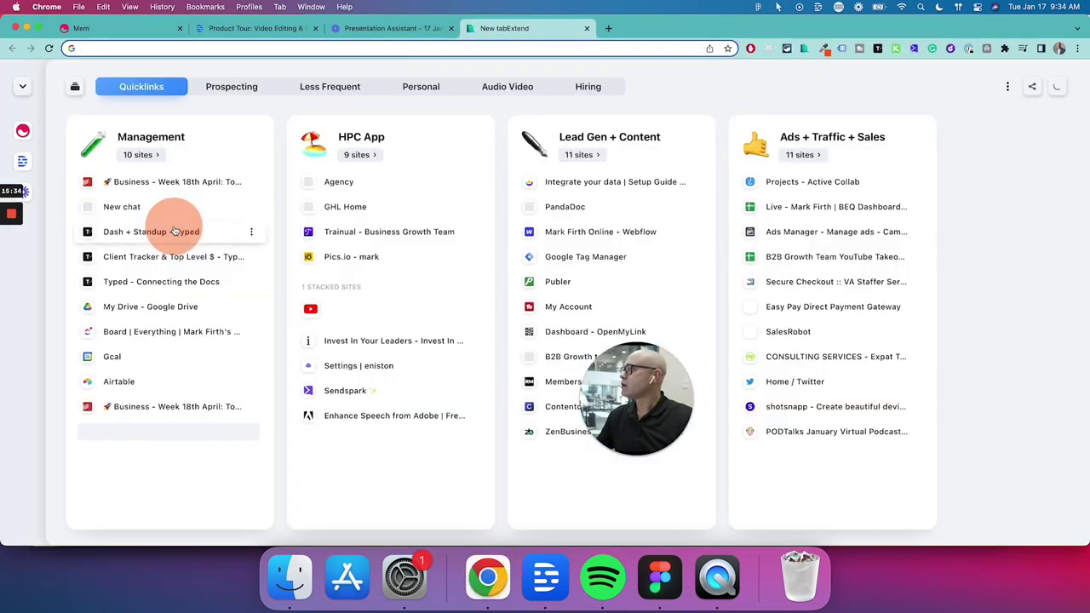
left_click(136, 211)
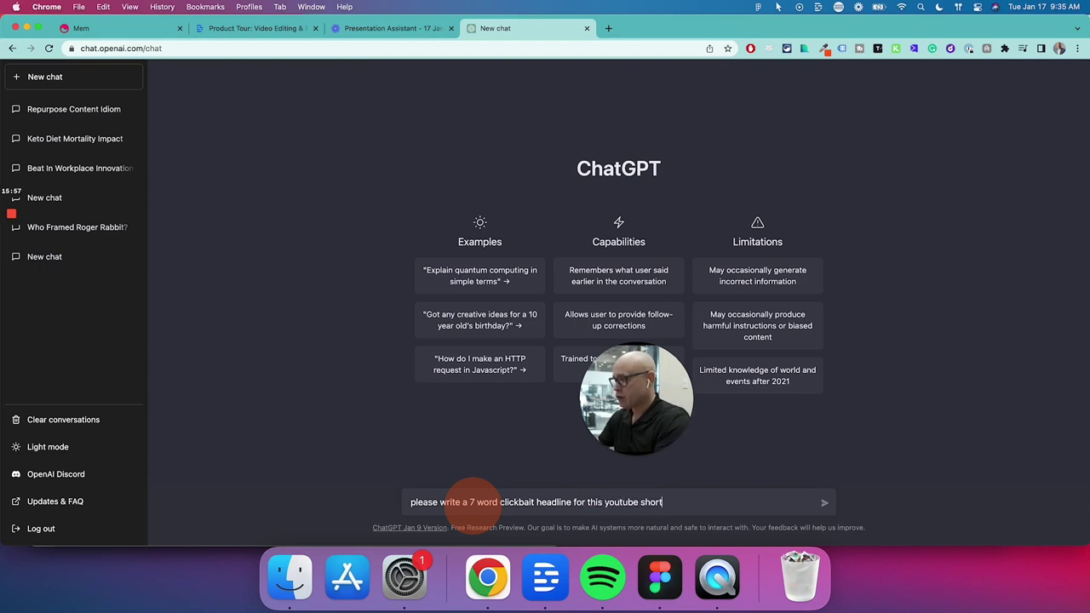
key("super+v")
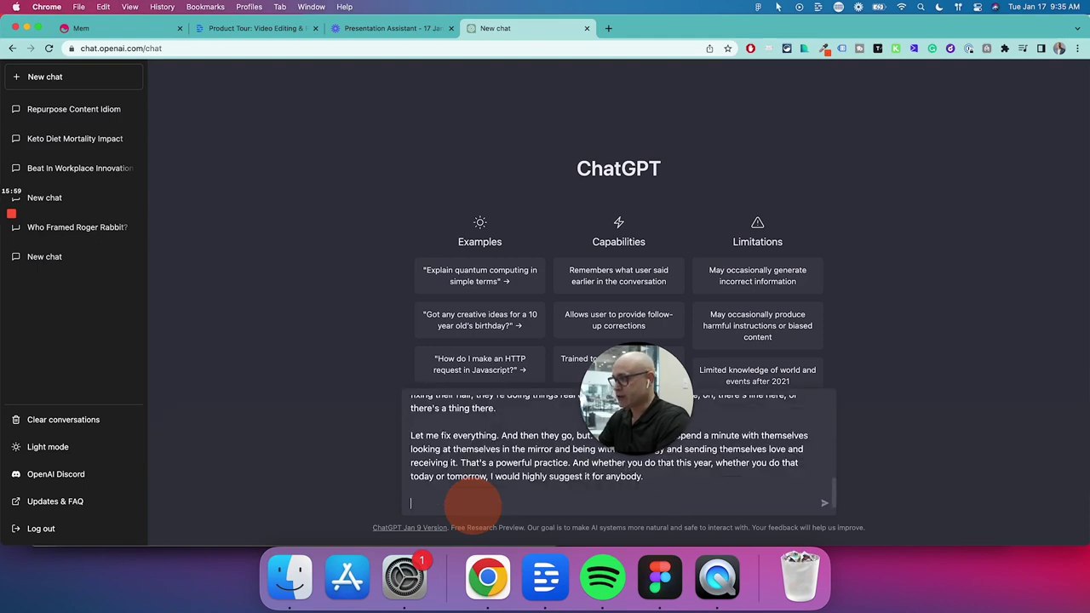
key("Return")
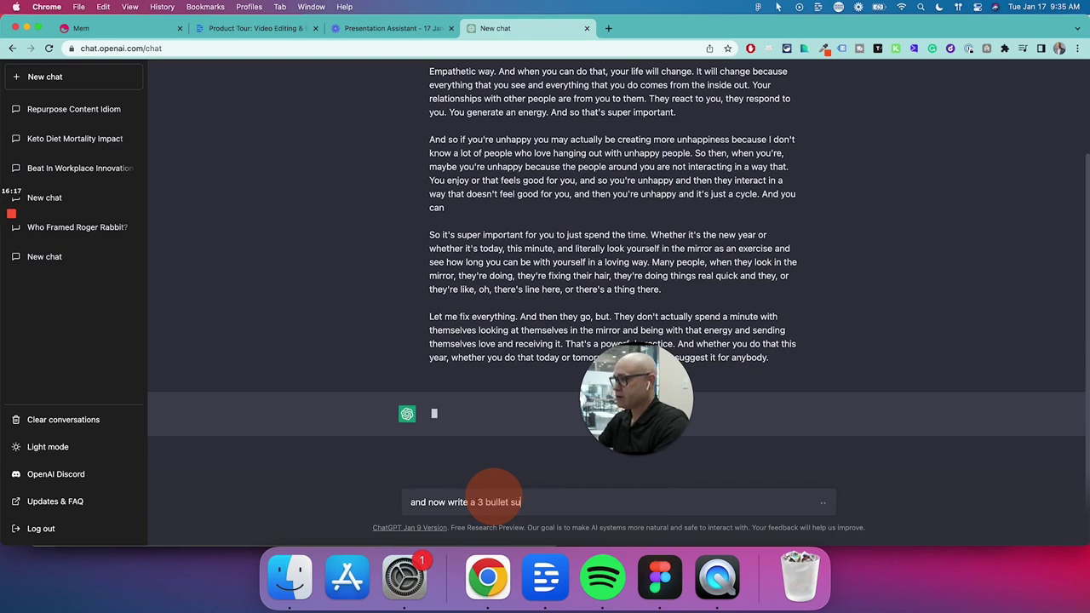
Draft the follow-up prompt "and now write a 3 bullet summary please" in the chat.
key("BackSpace")
type("ary please")
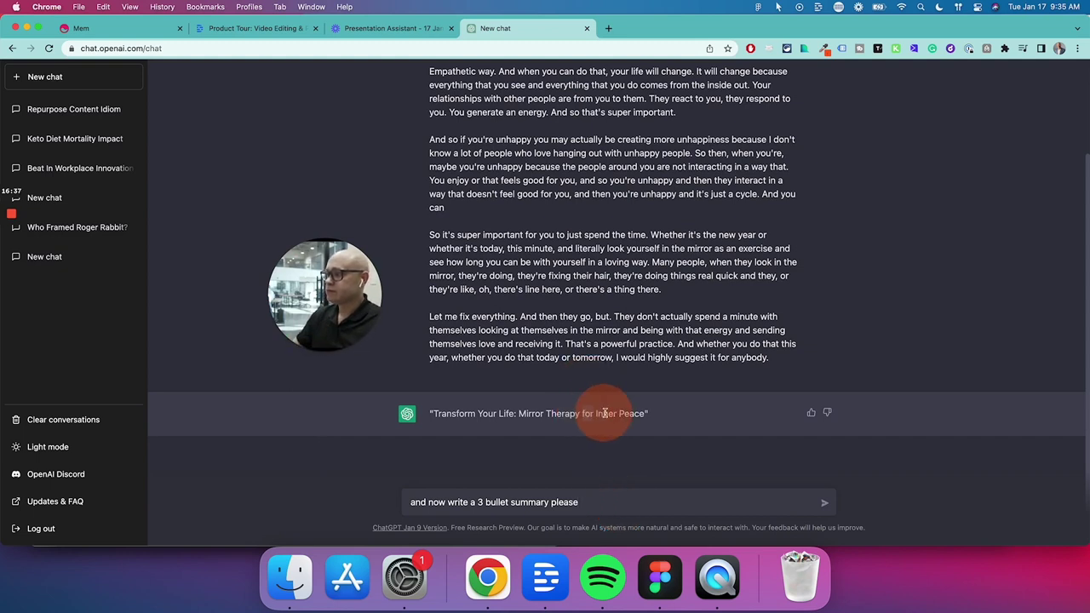
Copy the generated headline "Transform Your Life: Mirror Therapy for Inner Peace", switch to Descript, and replace the first scene's title with it.
left_click_drag(650, 413, 430, 413)
key("super+c")
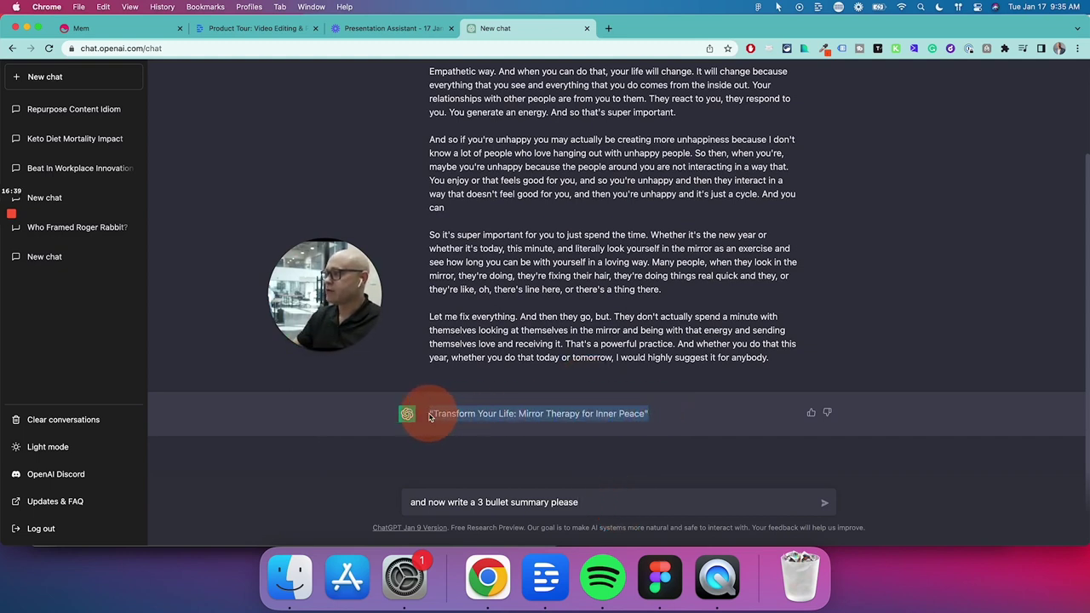
left_click(545, 578)
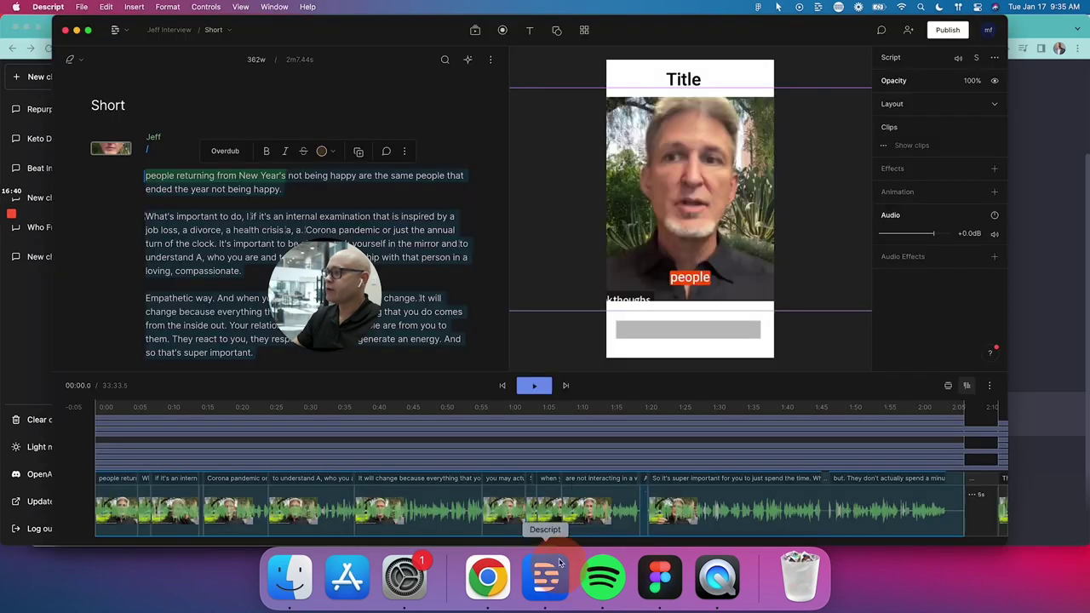
double_click(683, 82)
key("super+v")
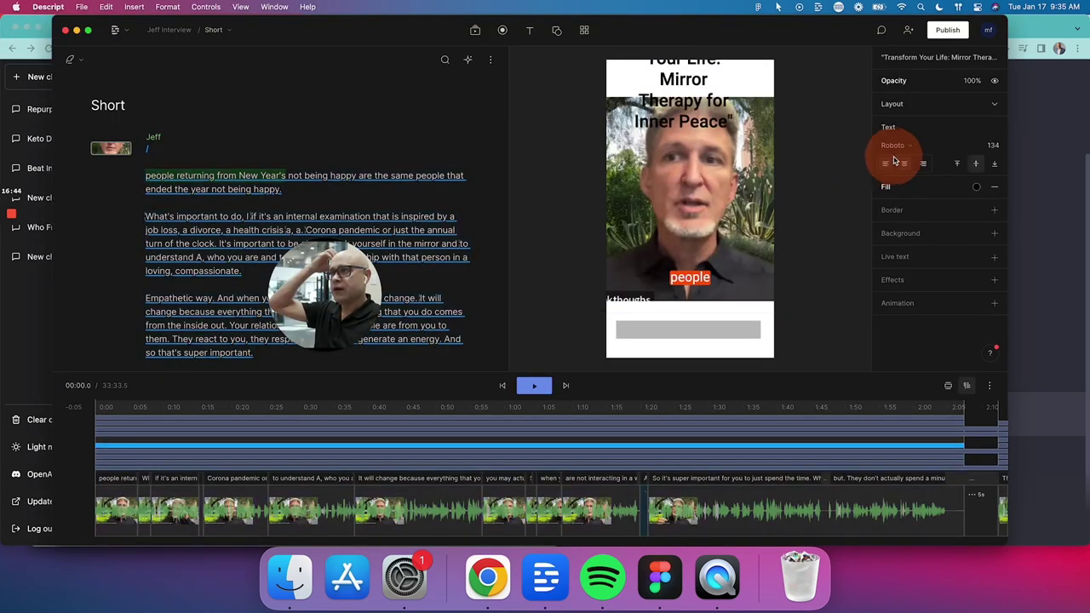
Set the title's font size to 65.
left_click(997, 148)
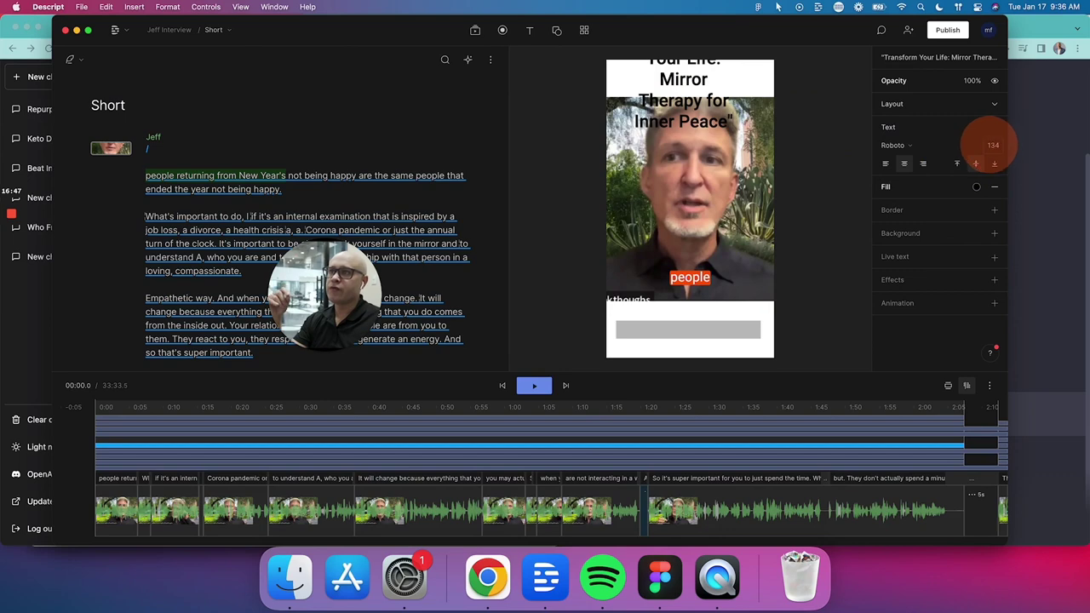
left_click_drag(993, 145, 863, 109)
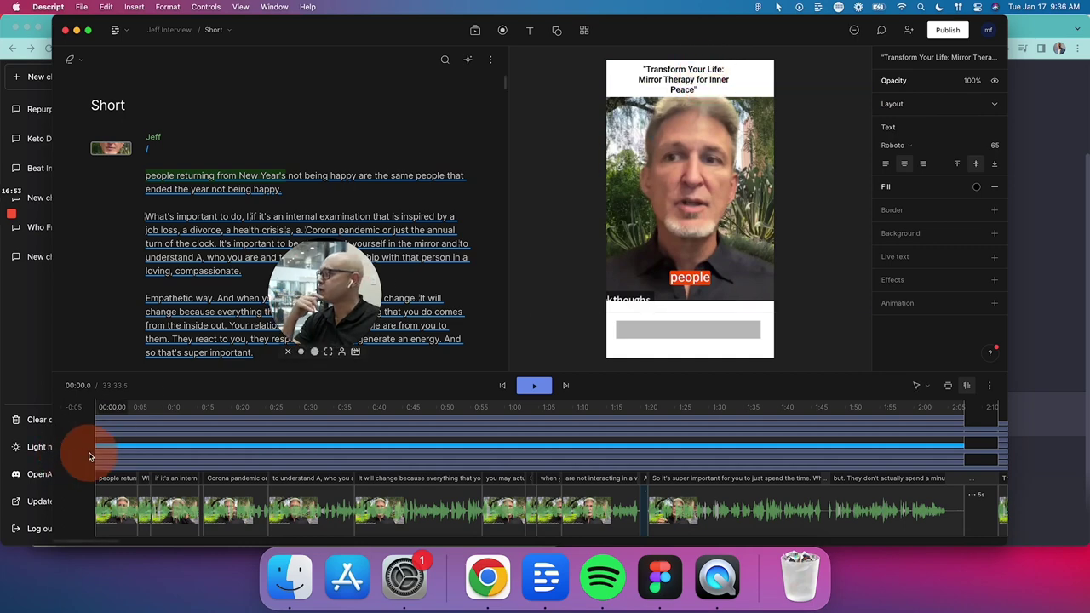
left_click(918, 385)
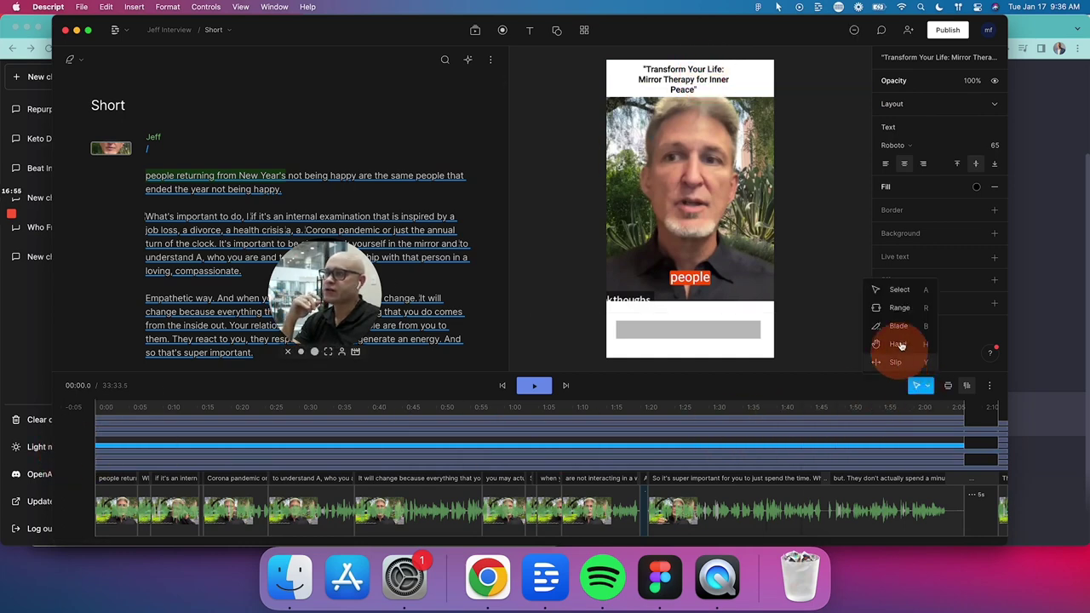
left_click(899, 344)
Delete "Transform Your Life:" from the beginning of the first scene's title.
double_click(715, 69)
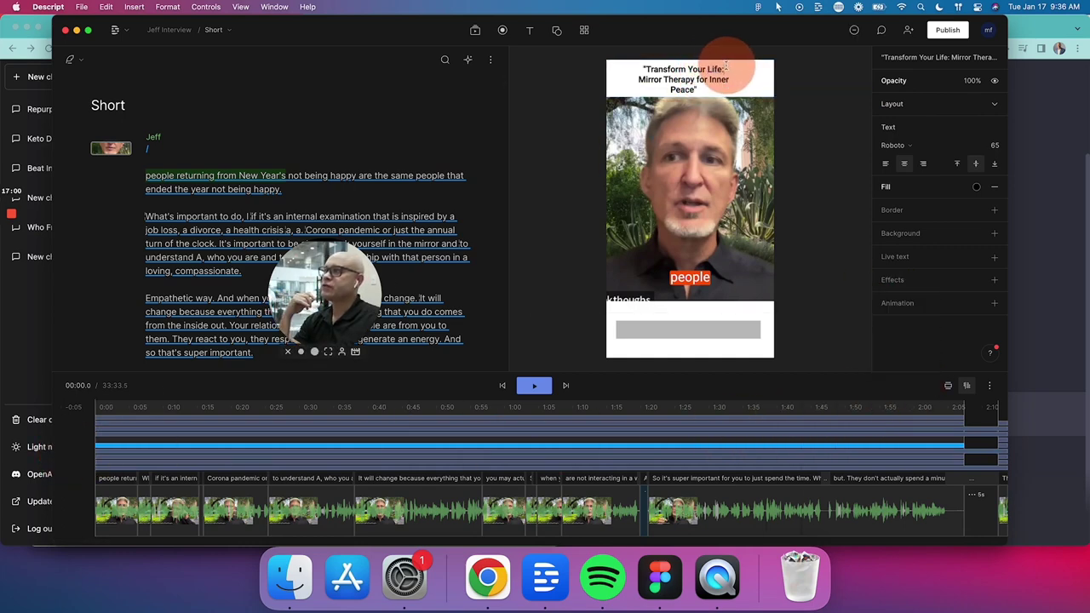
left_click_drag(726, 66, 647, 68)
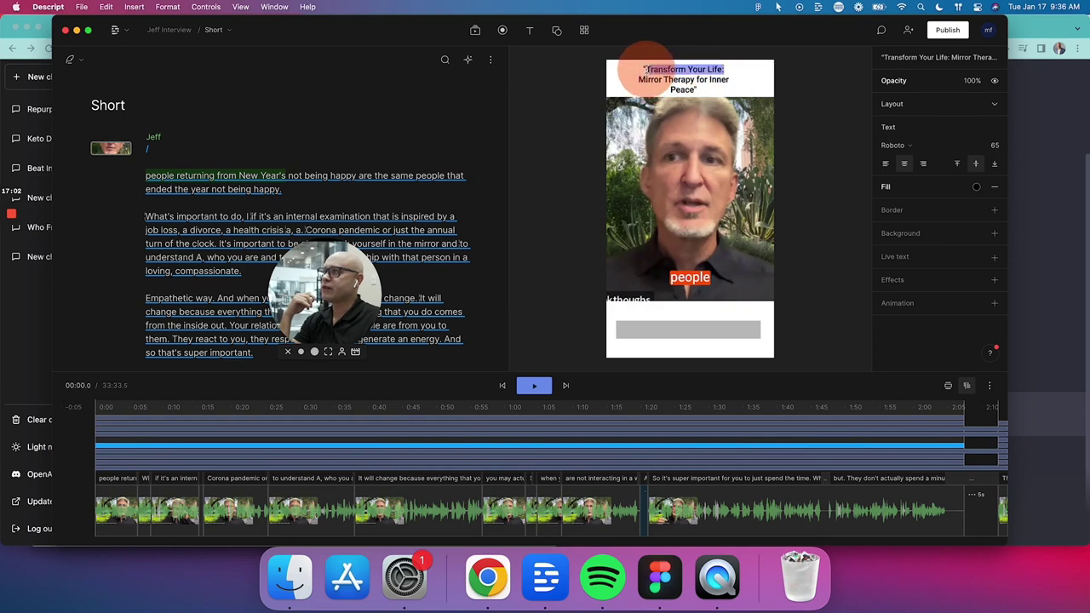
key("BackSpace")
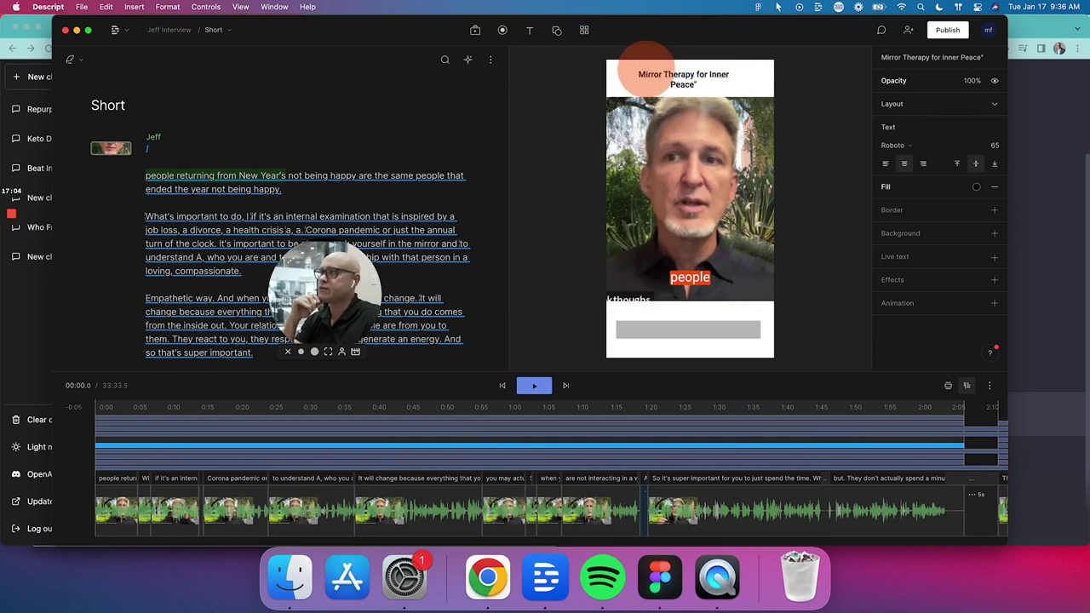
Set the title box's layout to Y 130, width 1200 and height 300.
left_click(925, 360)
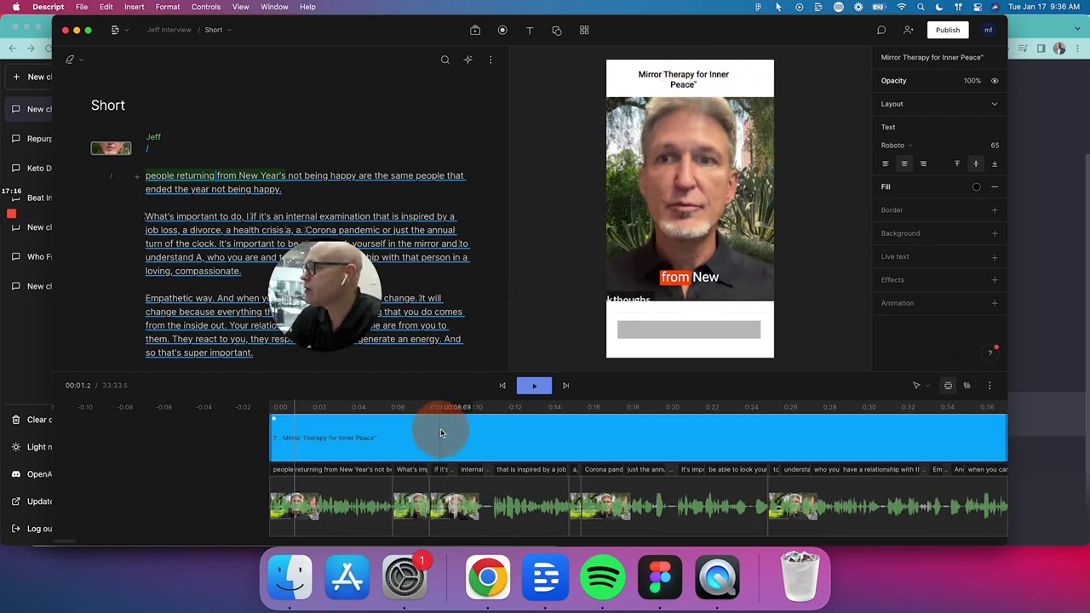
left_click(441, 435)
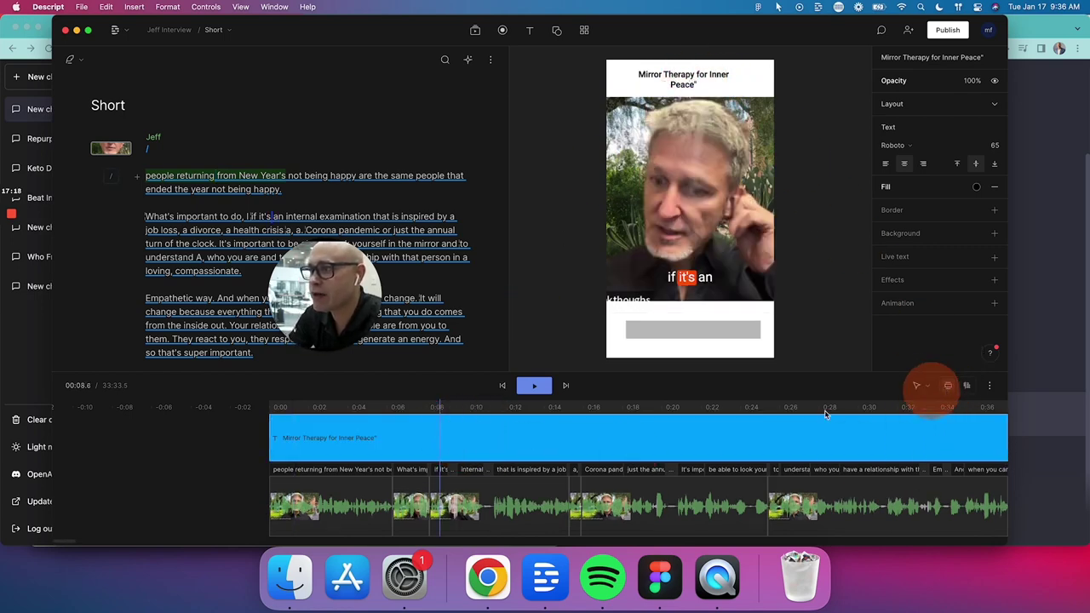
left_click(967, 110)
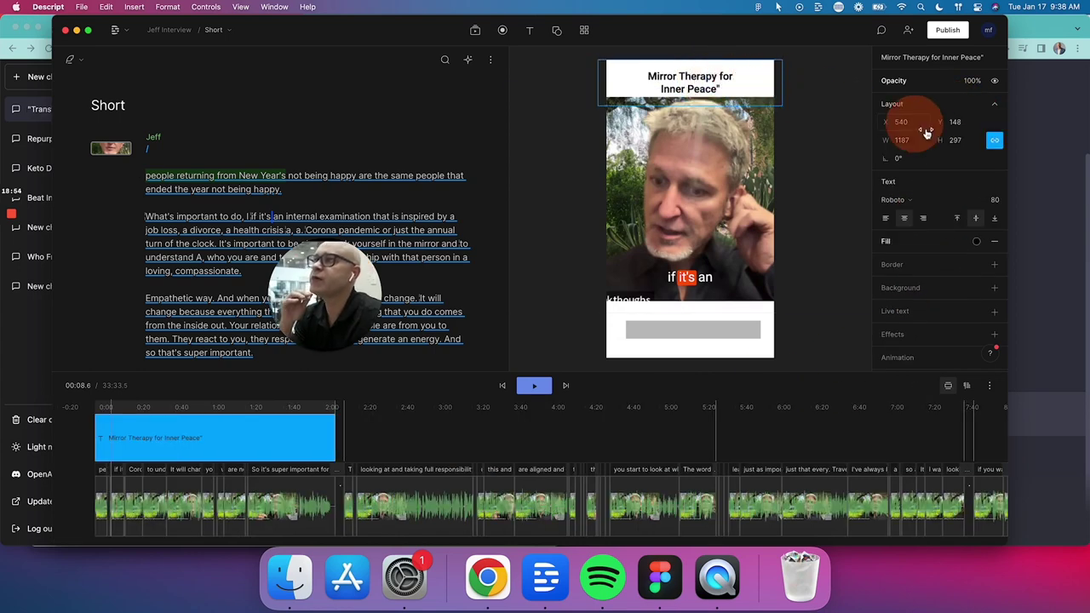
left_click_drag(955, 134, 1001, 174)
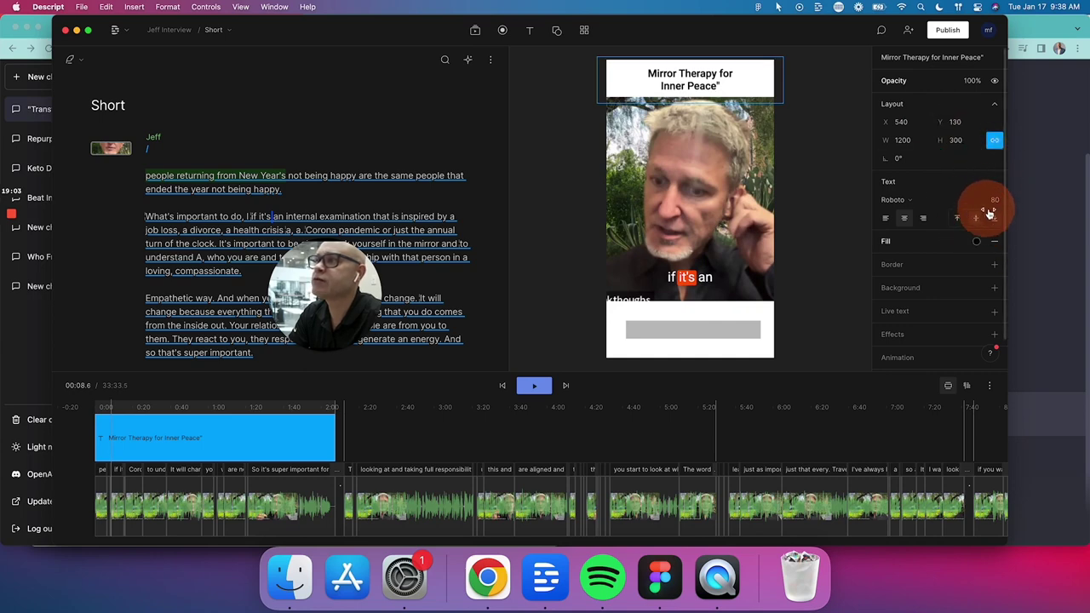
Set the title's font size to 108 and select the whole title text.
left_click_drag(995, 199, 994, 199)
left_click(695, 117)
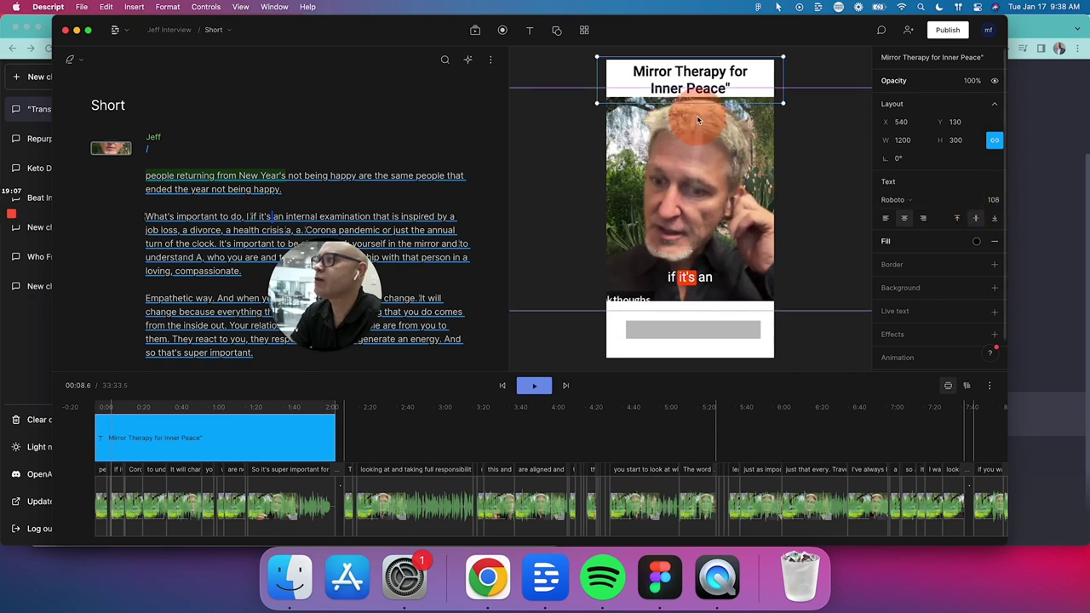
double_click(645, 72)
triple_click(631, 71)
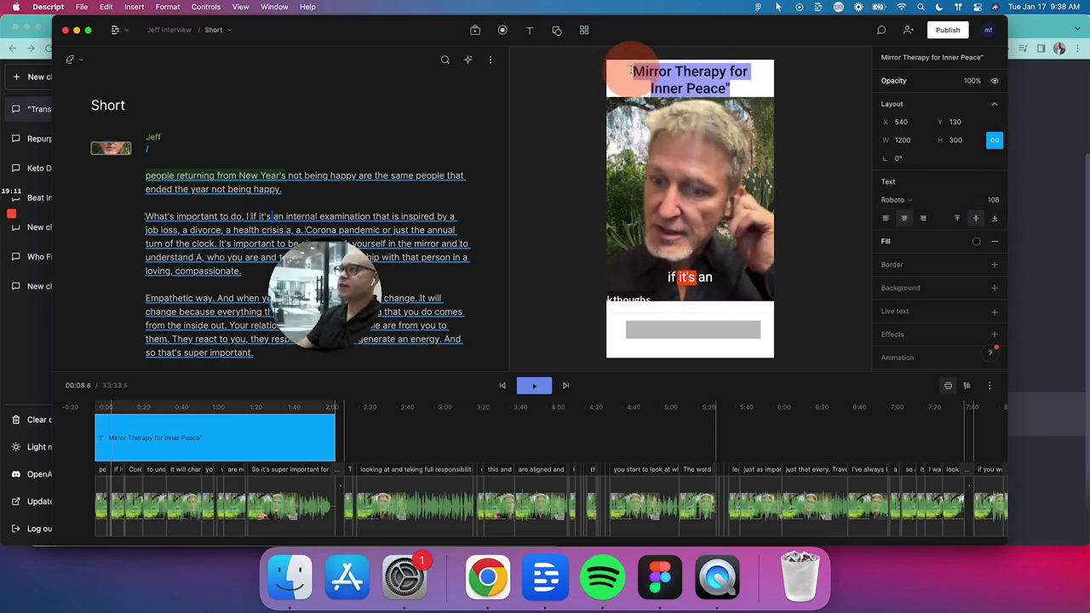
Check the project's list of compositions and select the placeholder title of the second scene, beginning "The steps that somebody".
left_click(232, 31)
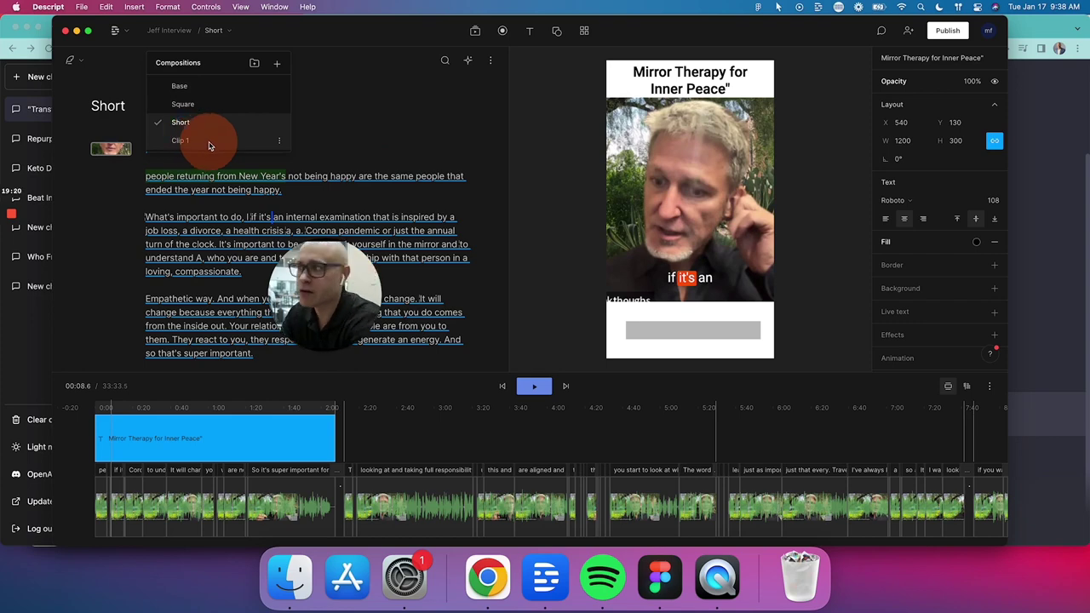
key("Escape")
scroll(414, 140, "down", 5)
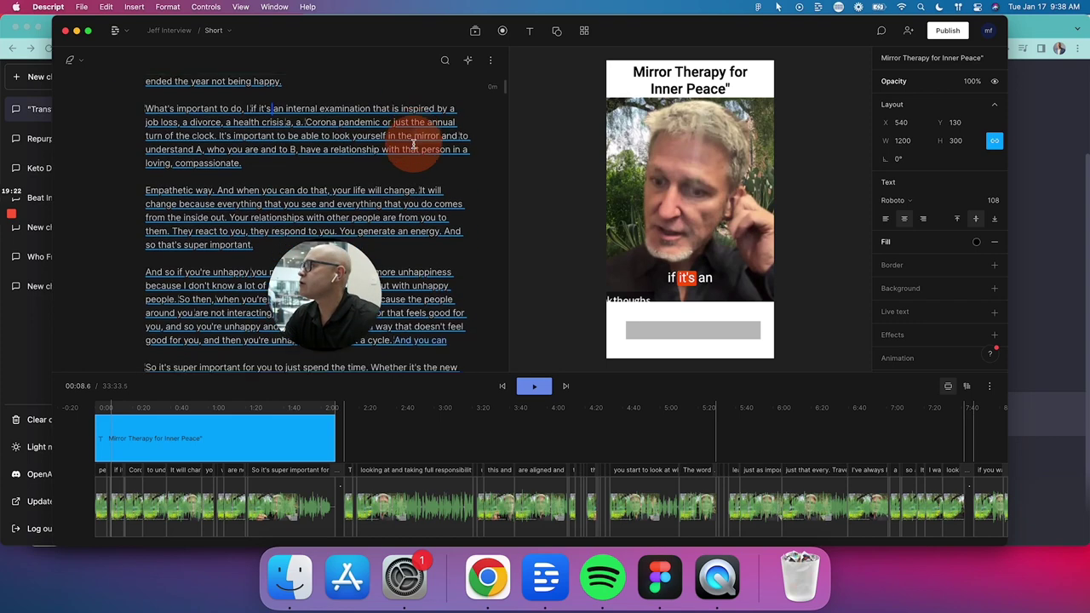
scroll(414, 145, "down", 13)
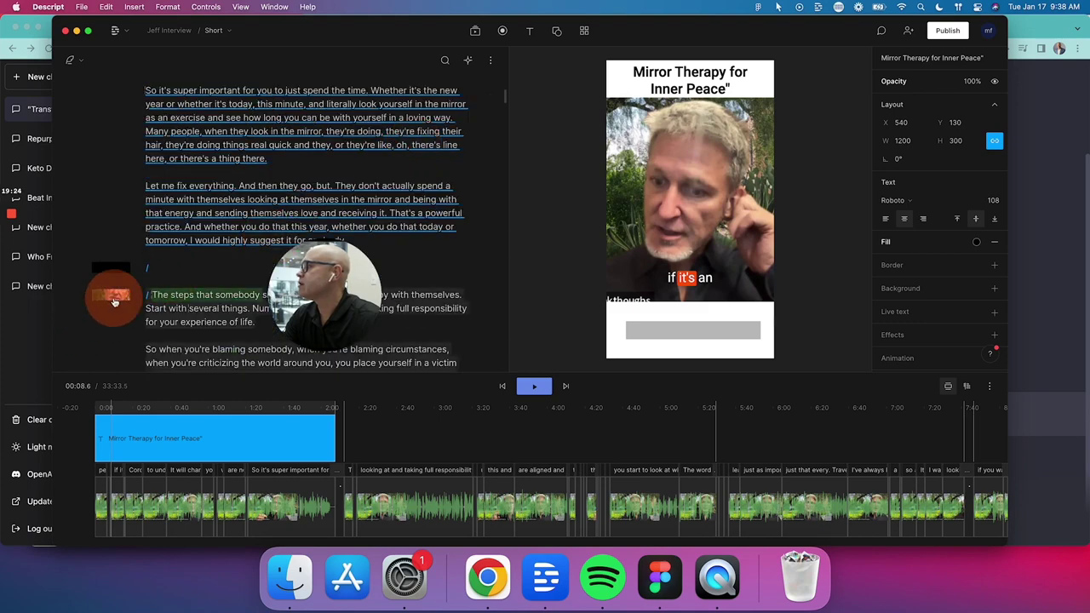
left_click(113, 301)
left_click(612, 174)
left_click(687, 80)
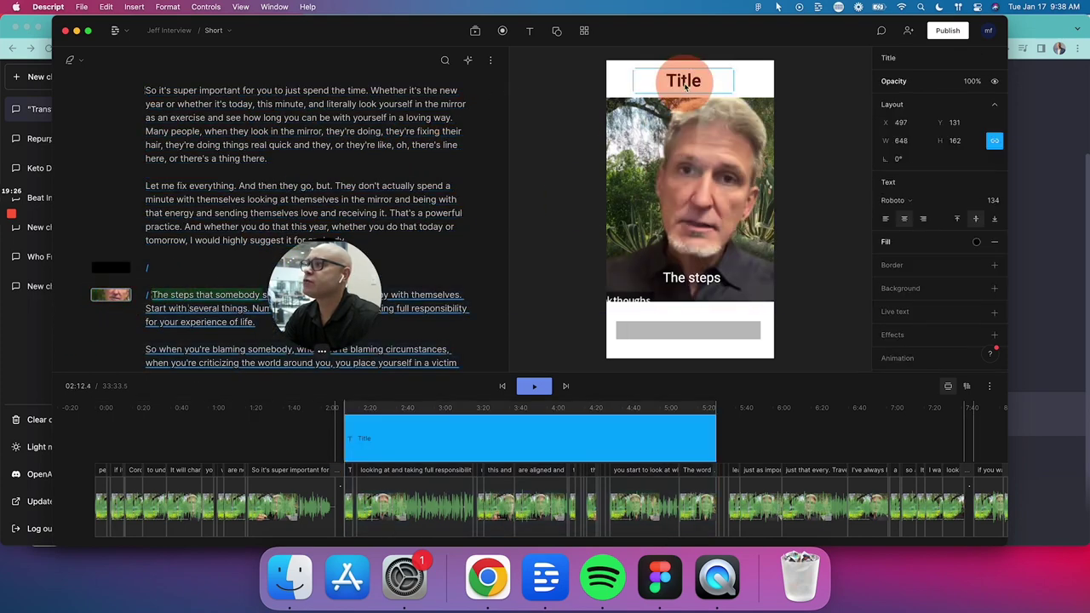
Select the first scene's whole script, from "people returning from New Year's" to "suggest it for anybody".
scroll(254, 186, "up", 15)
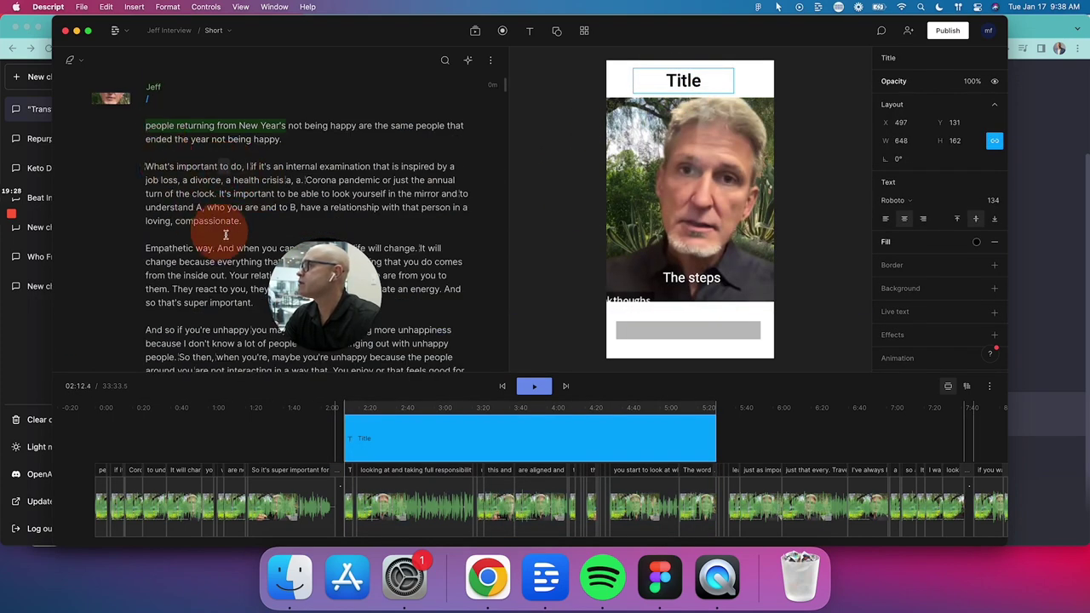
scroll(401, 279, "down", 7)
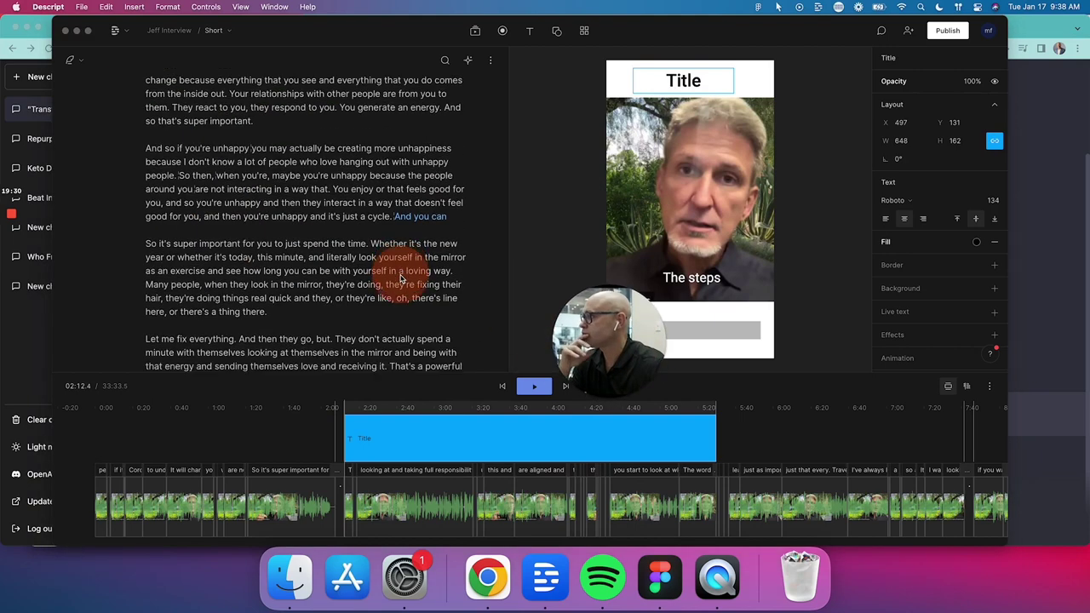
scroll(401, 278, "down", 5)
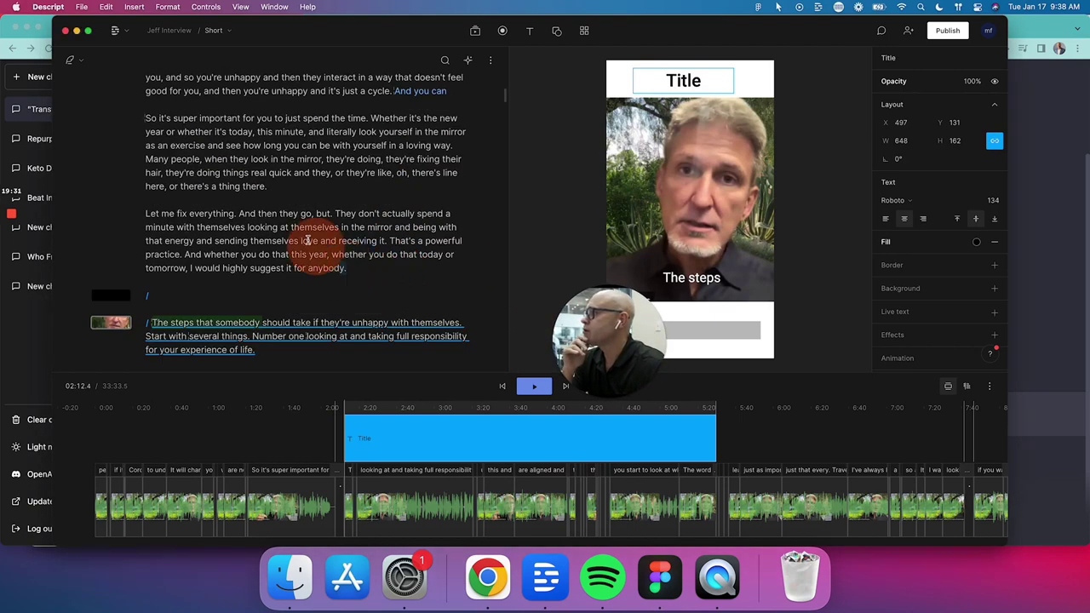
left_click_drag(307, 241, 147, 157)
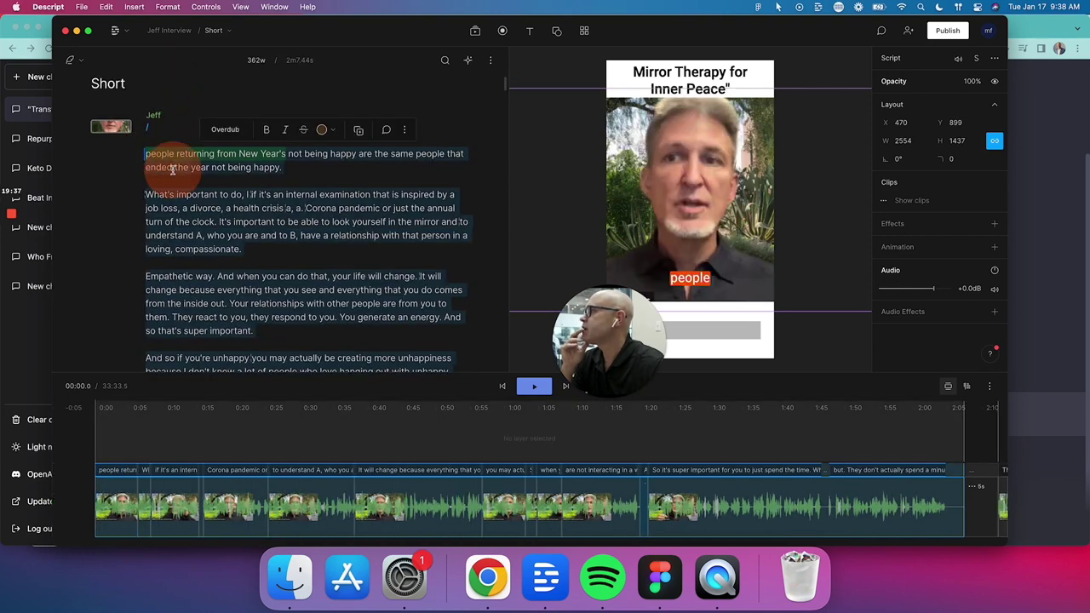
Export the current selection as a 1080p, high-quality video and save it to the Desktop as Short.mp4.
left_click(86, 8)
mouse_move(110, 35)
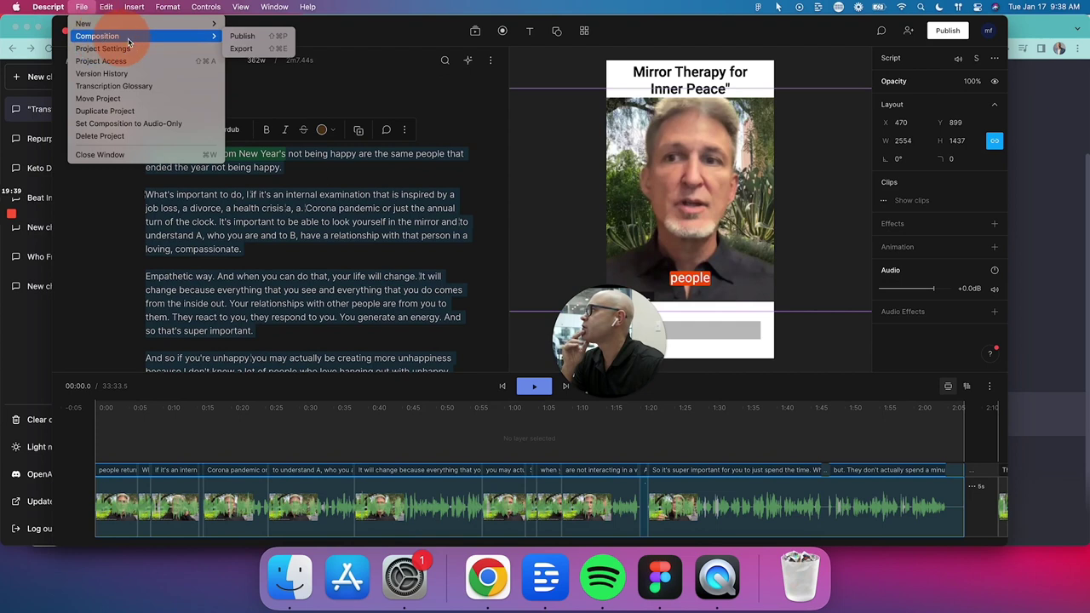
left_click(243, 49)
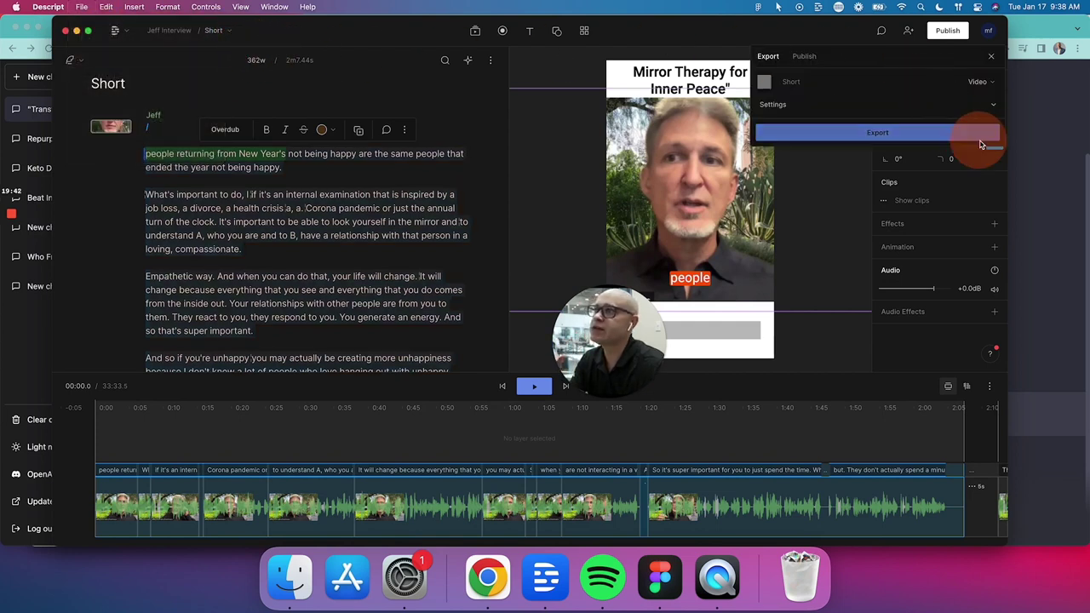
left_click(992, 111)
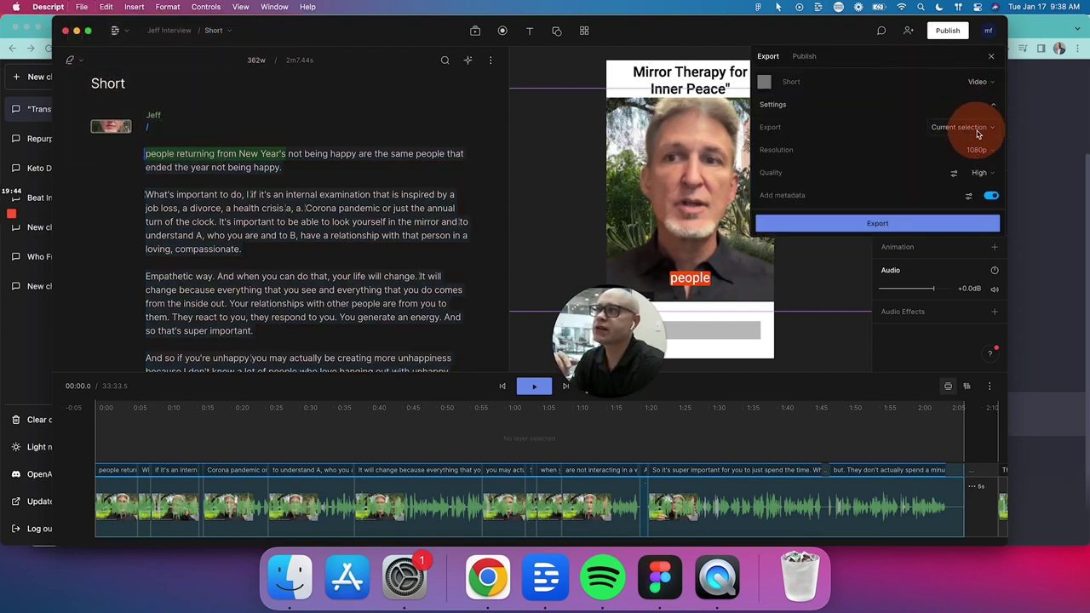
left_click(907, 223)
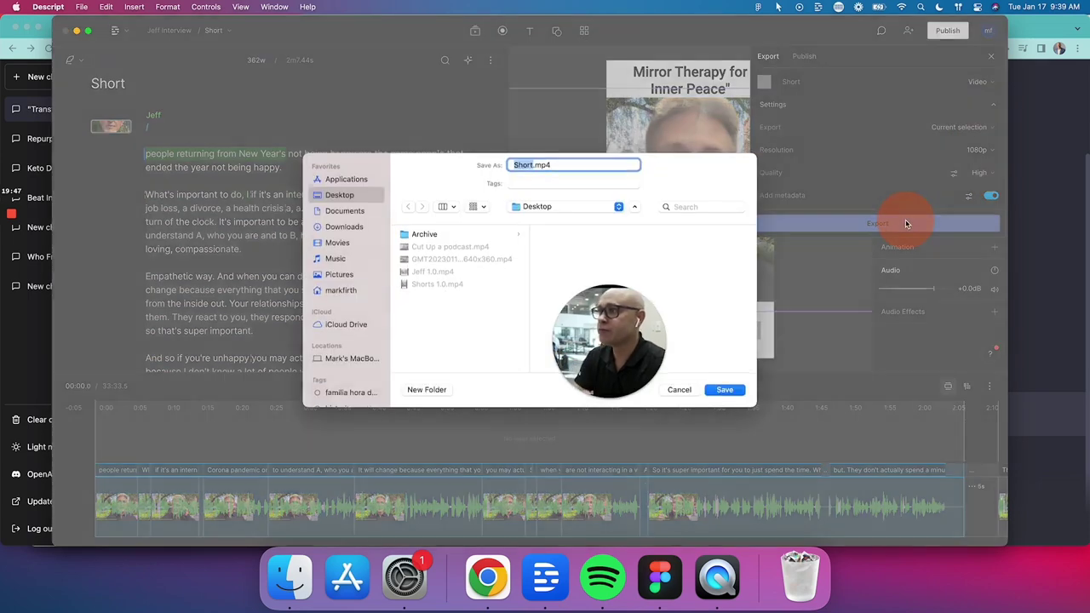
left_click(720, 390)
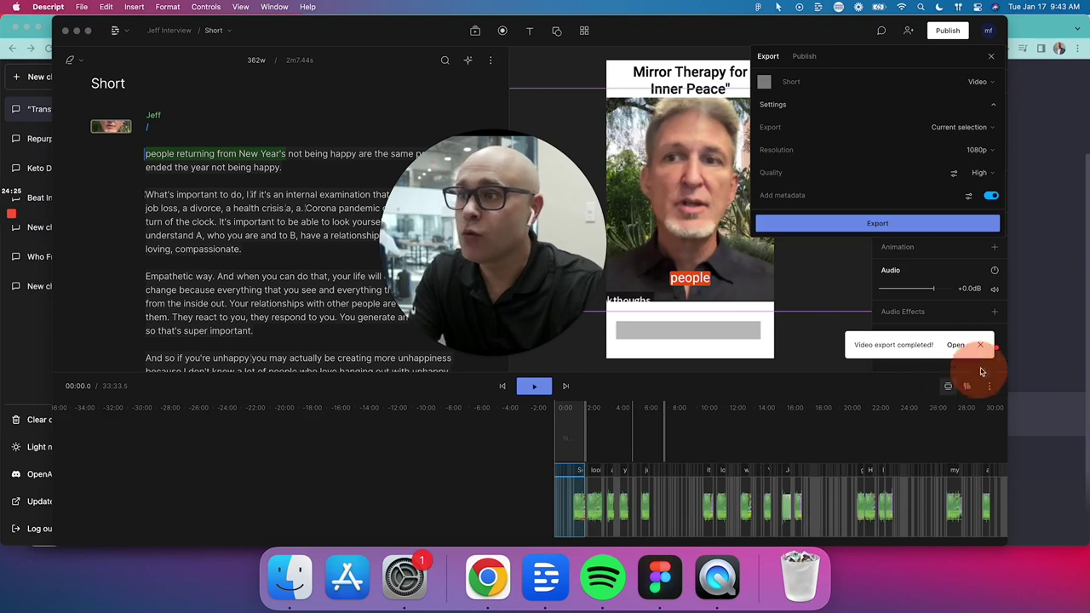
Locate the exported Short.mp4 in Finder, open it for viewing and return to Descript.
left_click(958, 346)
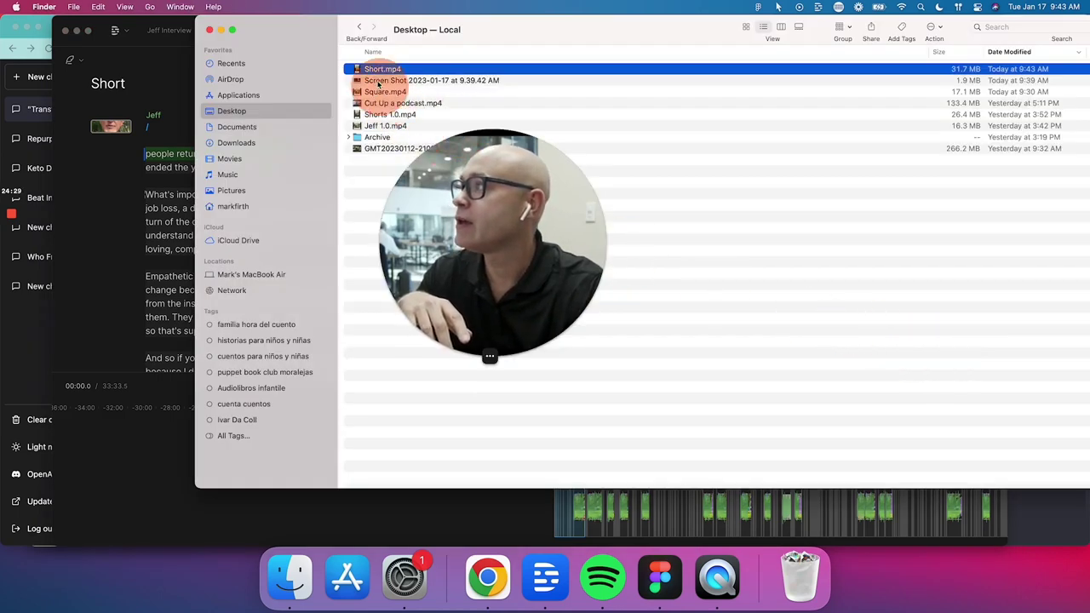
double_click(375, 70)
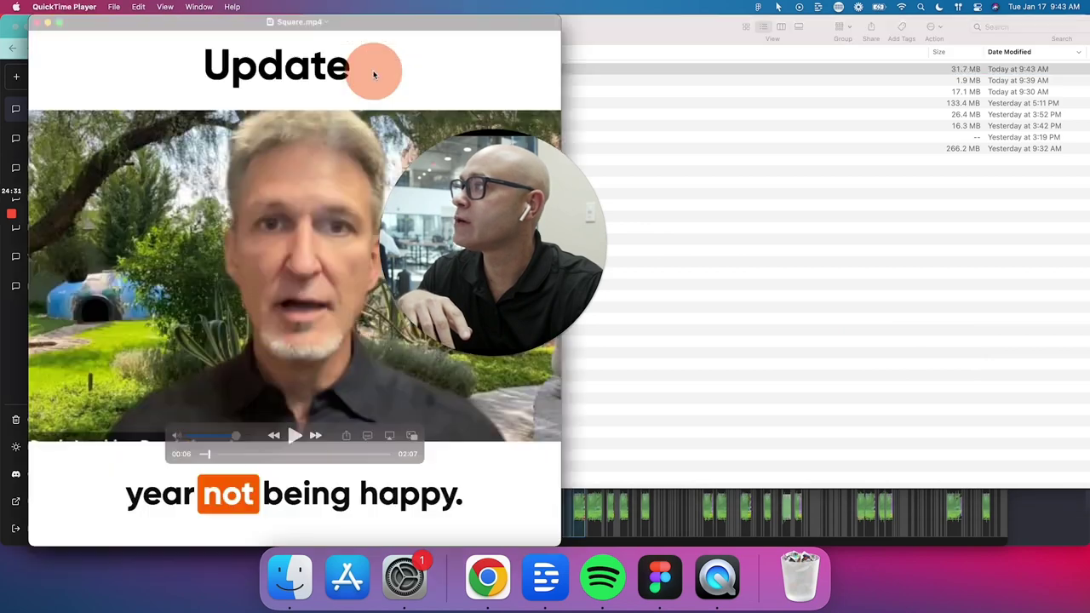
left_click(660, 512)
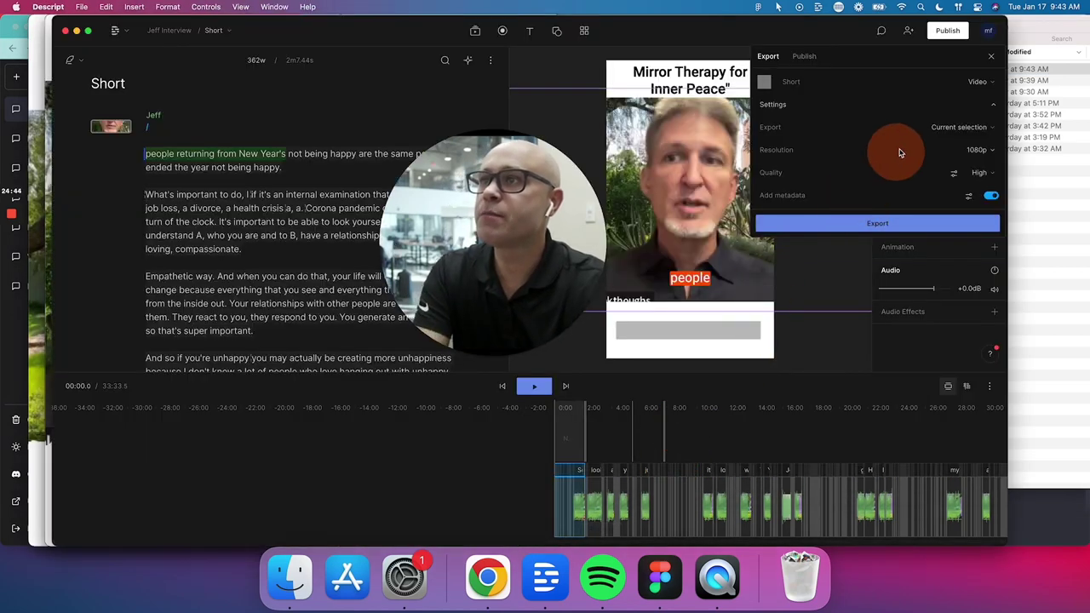
Review the available export formats and the web link publishing options for the Short composition.
left_click(984, 85)
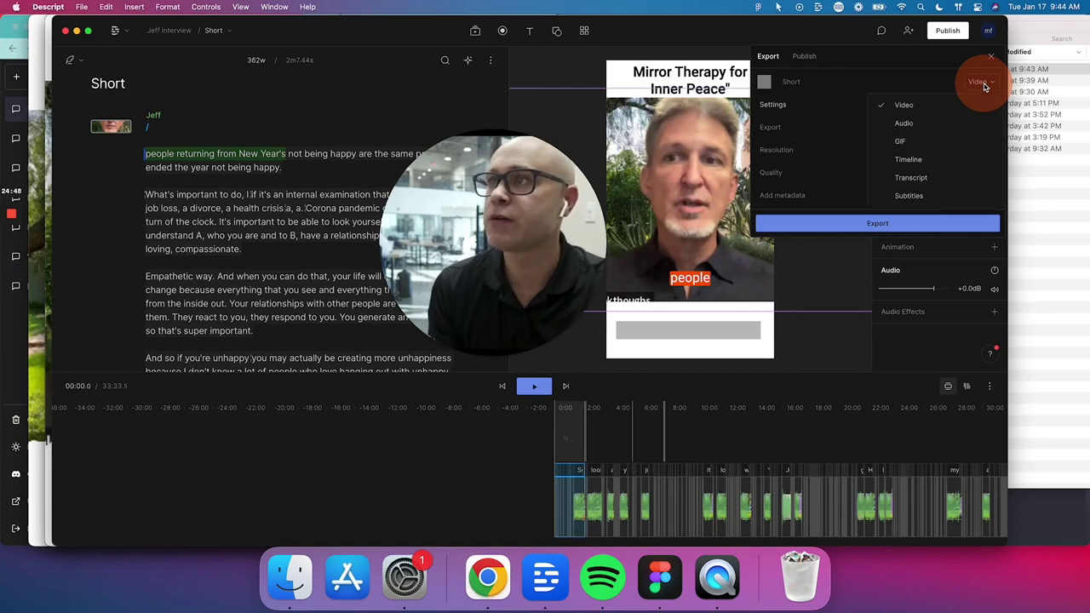
left_click(898, 77)
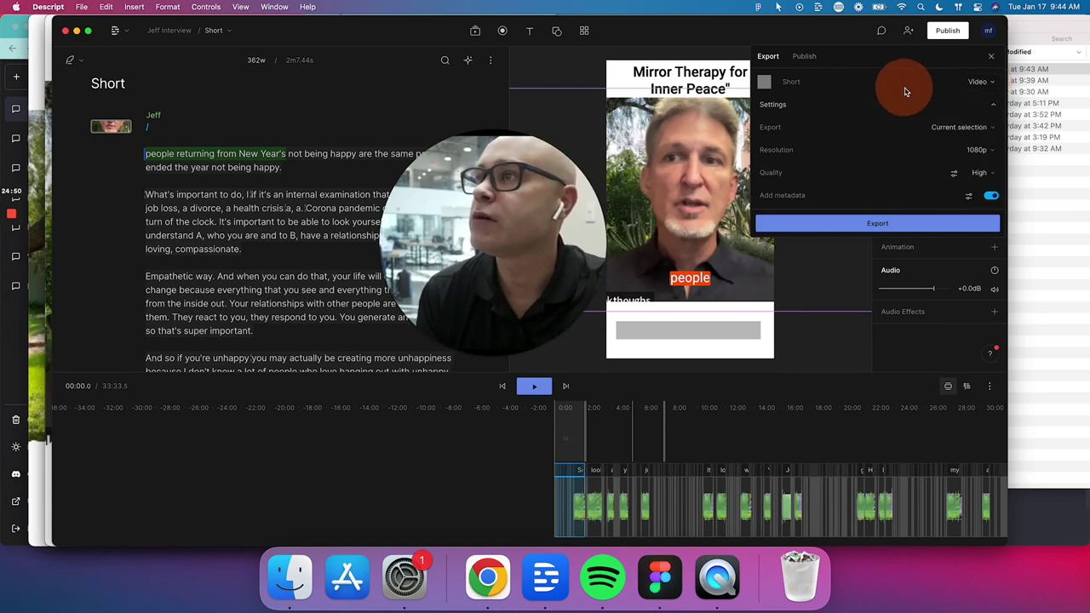
left_click(806, 57)
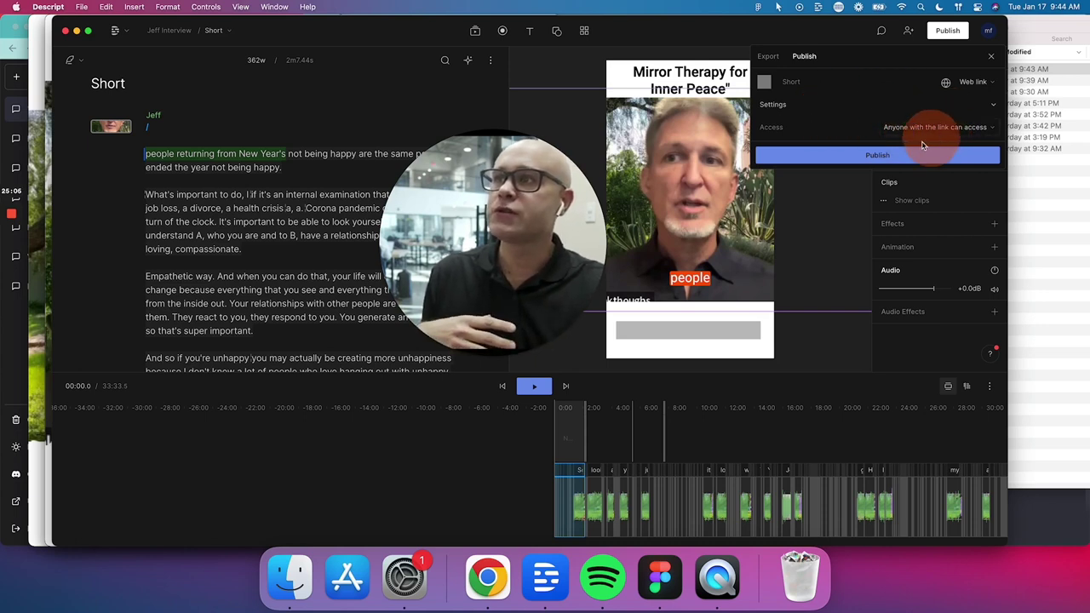
left_click(844, 153)
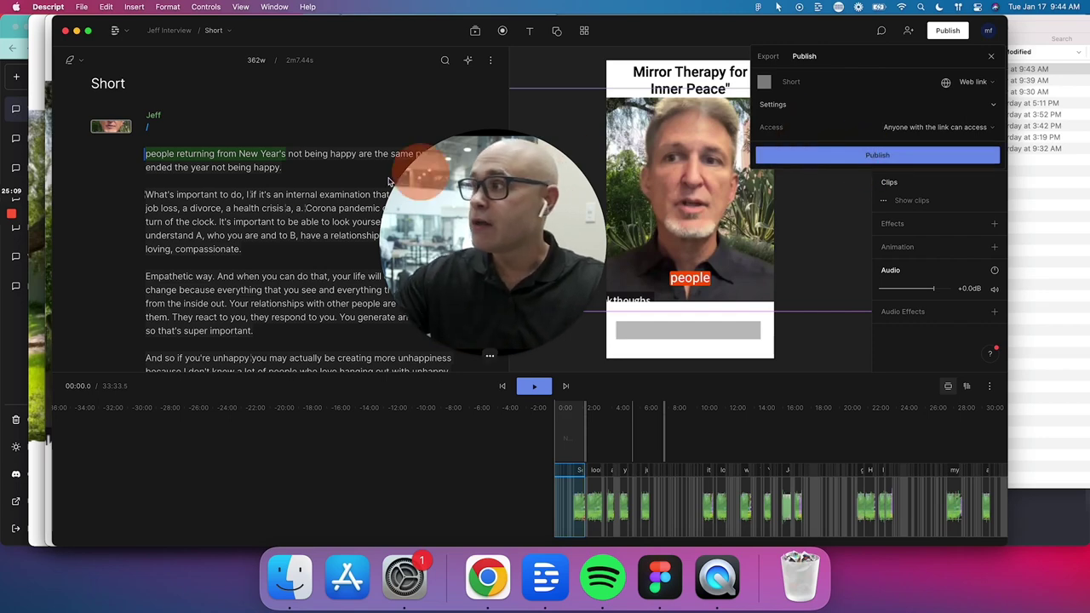
Look over the second scene's script, then switch to Figma and examine the example video layouts on the Program Overview board.
scroll(230, 159, "down", 2)
scroll(231, 159, "down", 5)
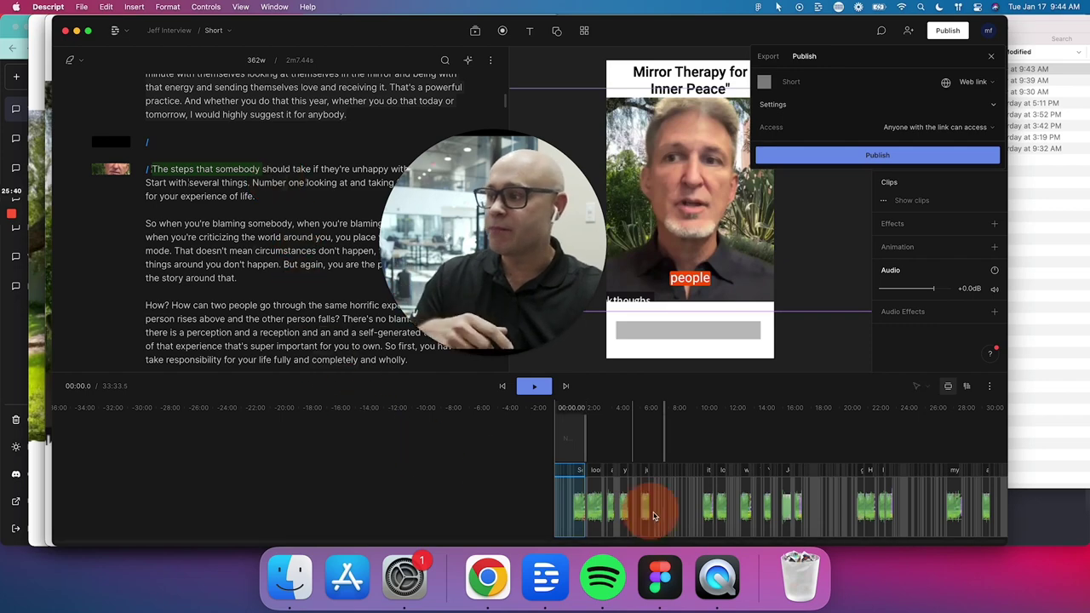
left_click(660, 580)
scroll(496, 403, "left", 3)
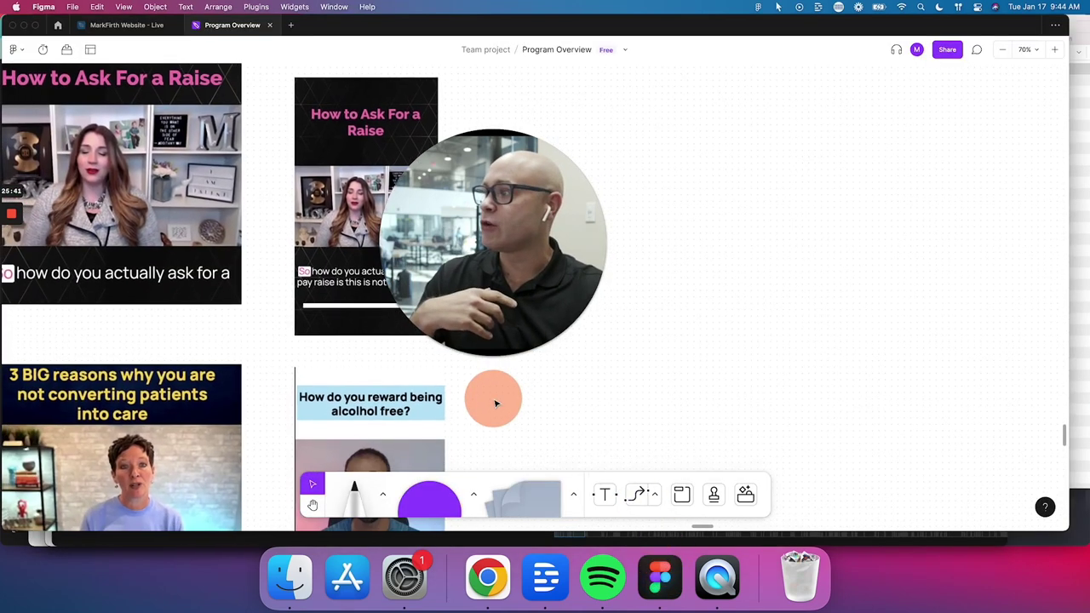
mouse_move(481, 332)
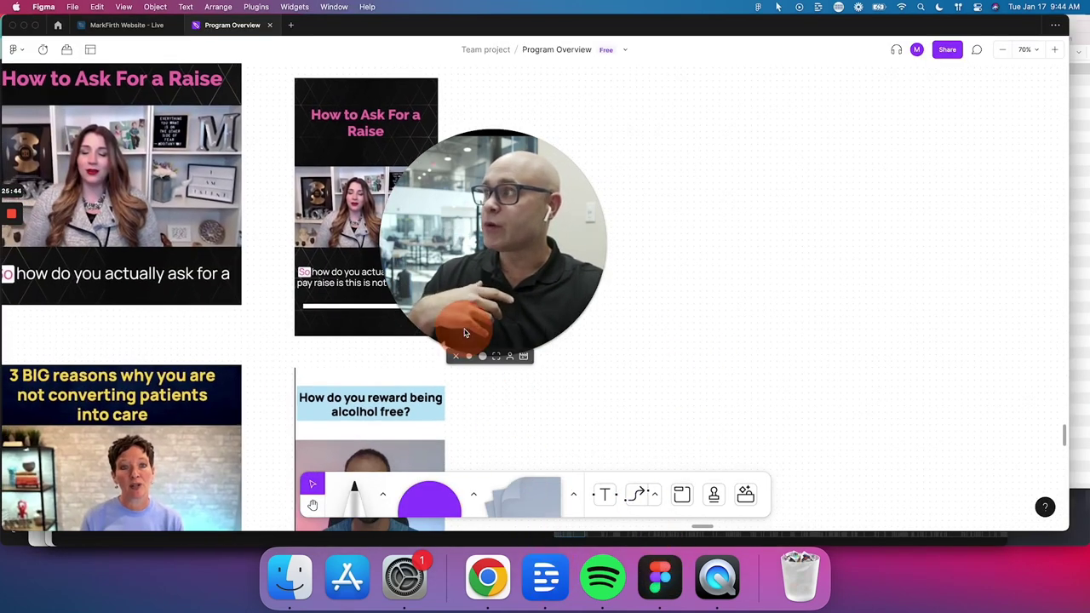